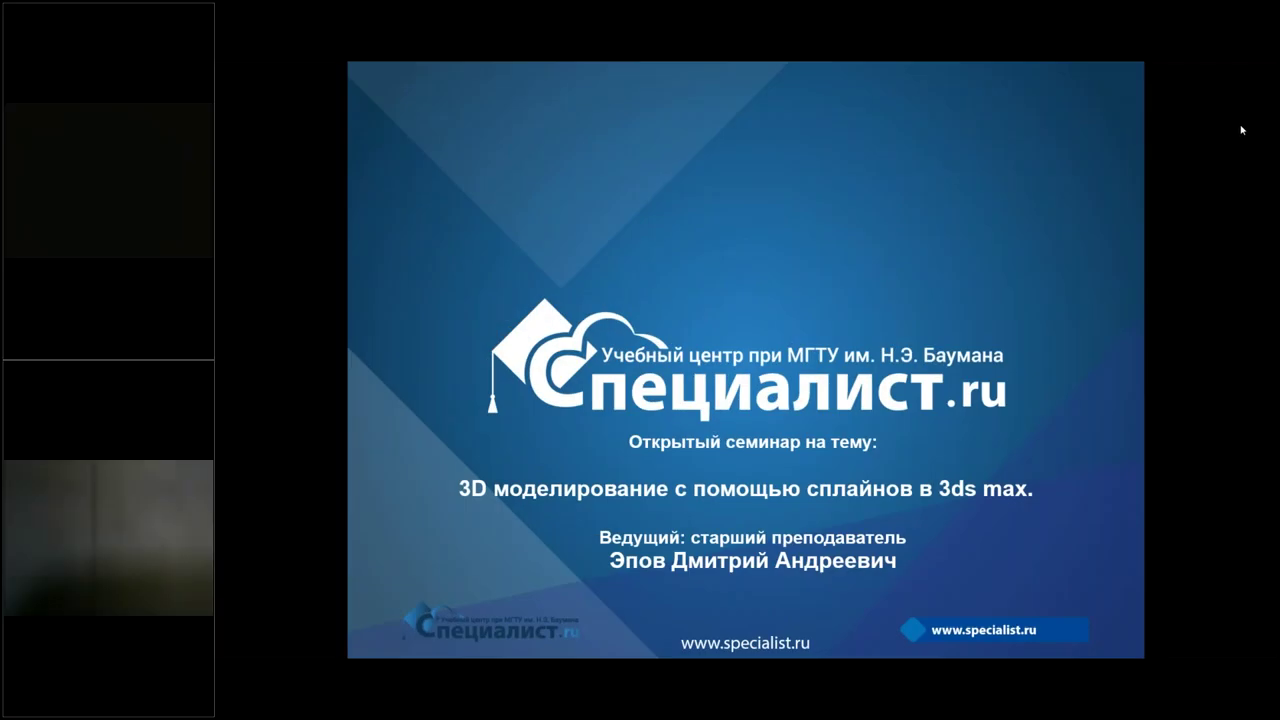
# Advance the webinar slides to the spline diagram showing vertex, segment and spline.
pyautogui.press('XF86AudioLowerVolume')
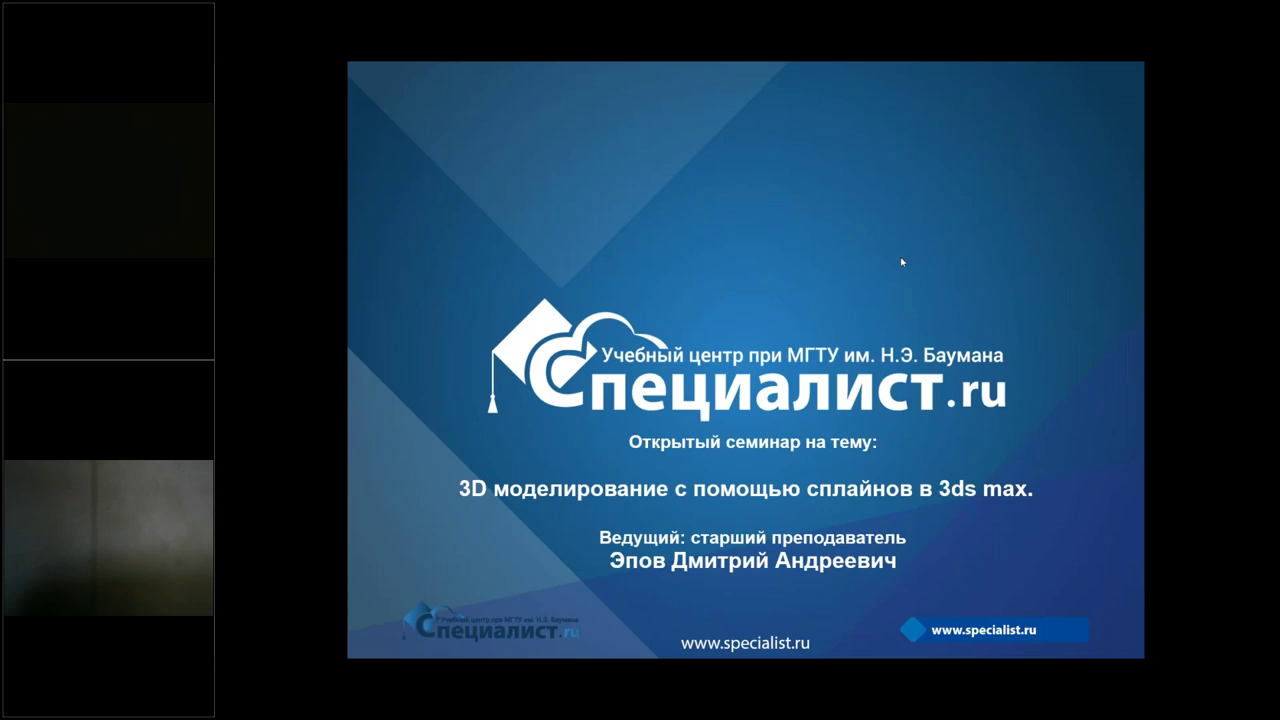
pyautogui.press('Right')
pyautogui.press('Right')
pyautogui.press('Right')
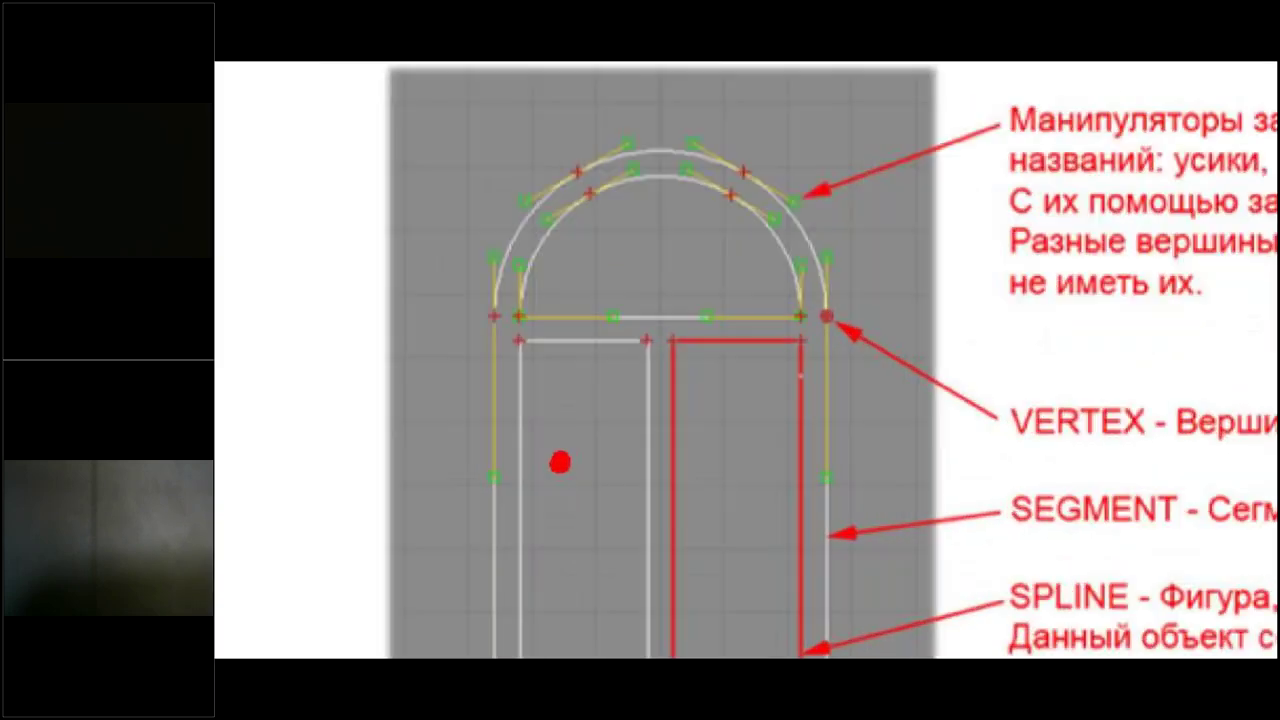
# Trace the arch in red, dot two of its vertices, then go to 'Как редактировать сплайны ?'.
pyautogui.moveTo(557, 467); pyautogui.dragTo(548, 415)
pyautogui.moveTo(520, 278)
pyautogui.mouseDown()
pyautogui.moveTo(527, 306)
pyautogui.moveTo(528, 248)
pyautogui.moveTo(635, 153)
pyautogui.moveTo(745, 196)
pyautogui.moveTo(810, 322)
pyautogui.moveTo(520, 312)
pyautogui.moveTo(532, 298)
pyautogui.mouseUp()
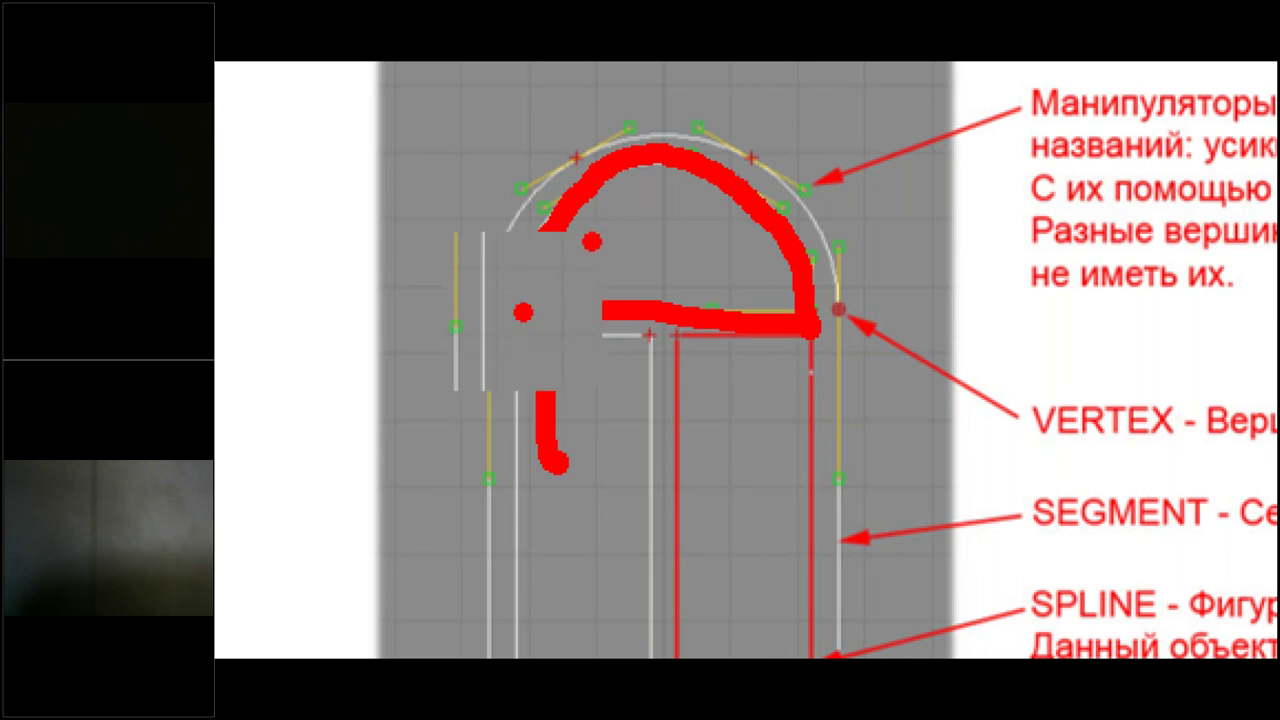
pyautogui.click(757, 148)
pyautogui.click(839, 303)
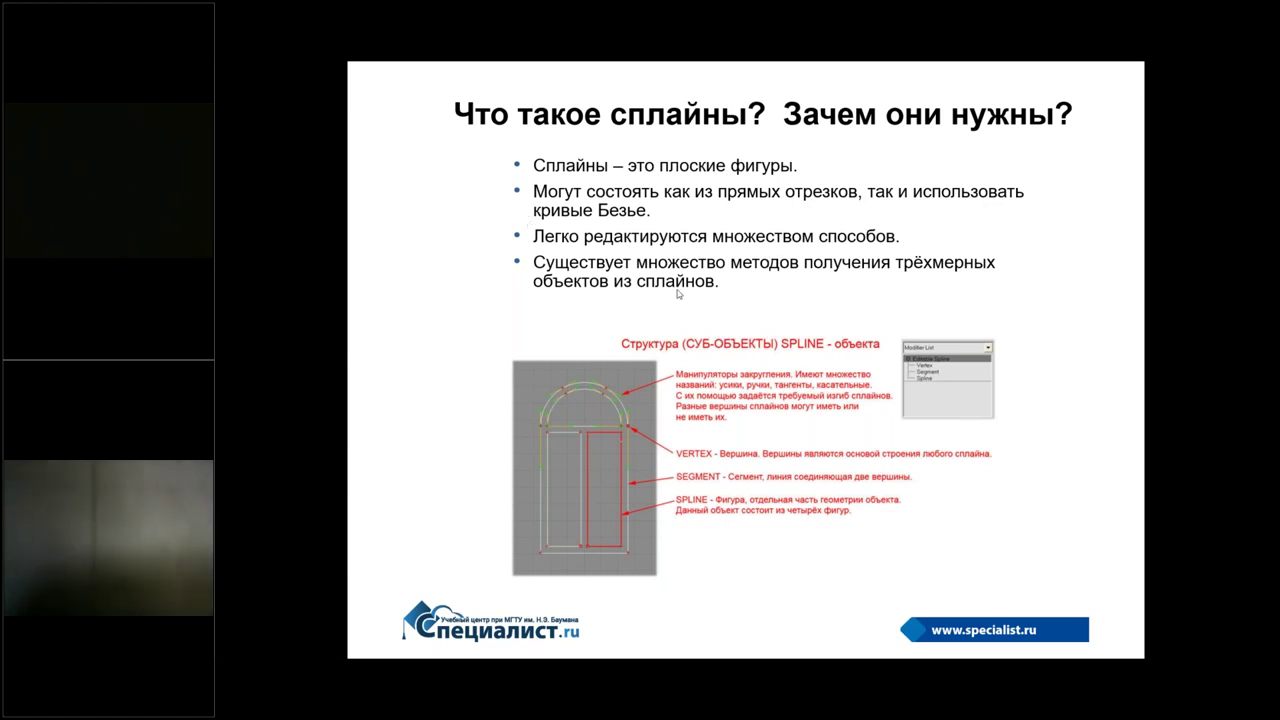
pyautogui.click(677, 293)
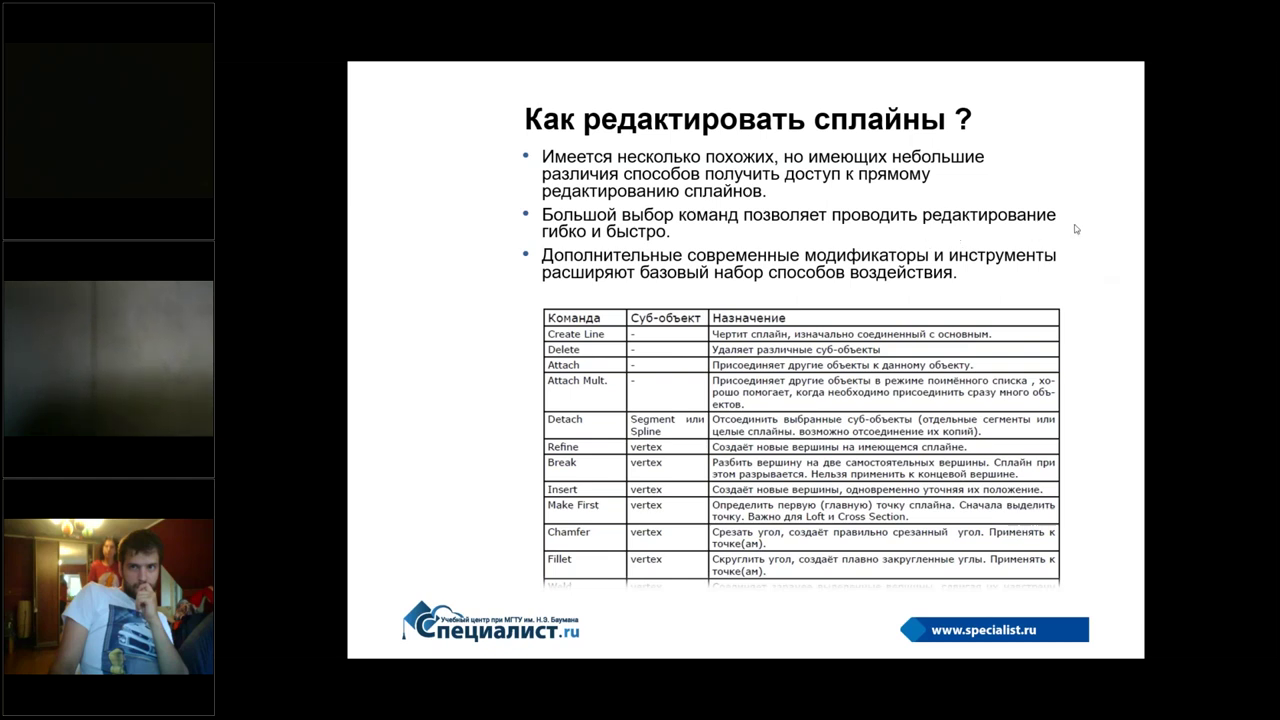
# Advance to the slide 'Как создавать трёхмерные объекты из сплайнов ?'.
pyautogui.click(1092, 247)
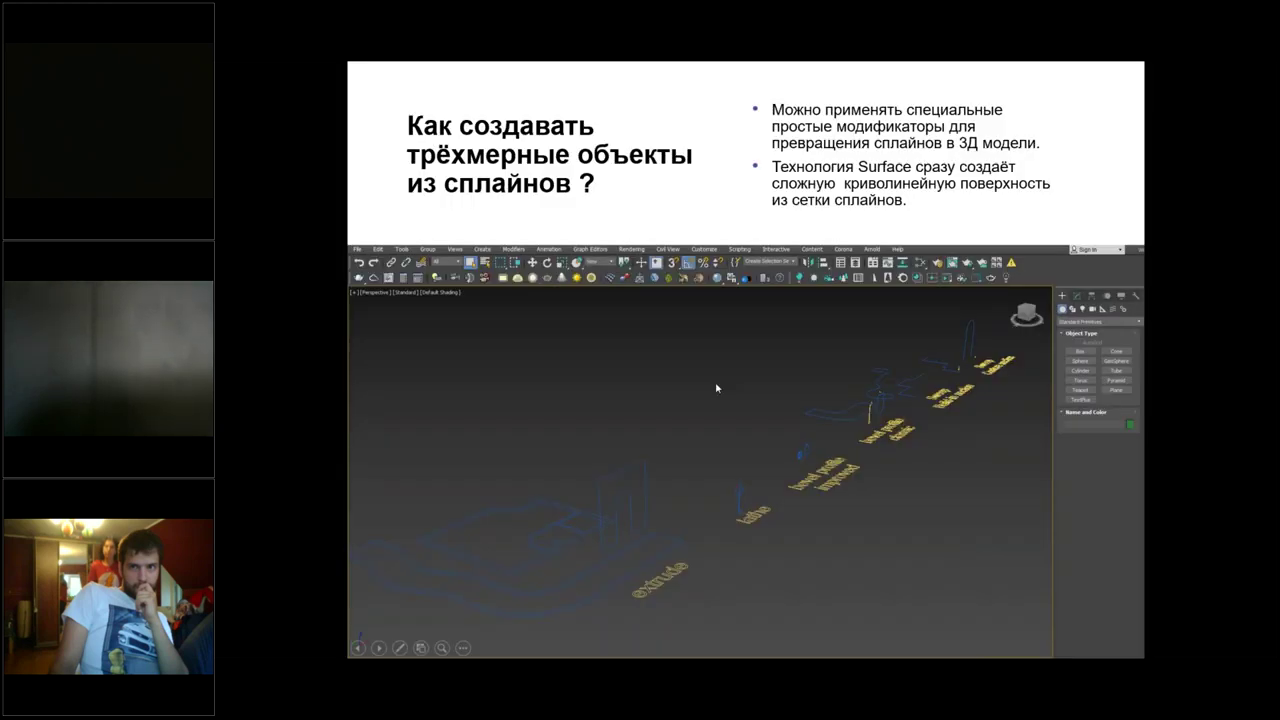
# Switch from the slideshow to the Autodesk 3ds Max 2021 window with Alt+Tab.
pyautogui.hotkey('alt', 'Tab')
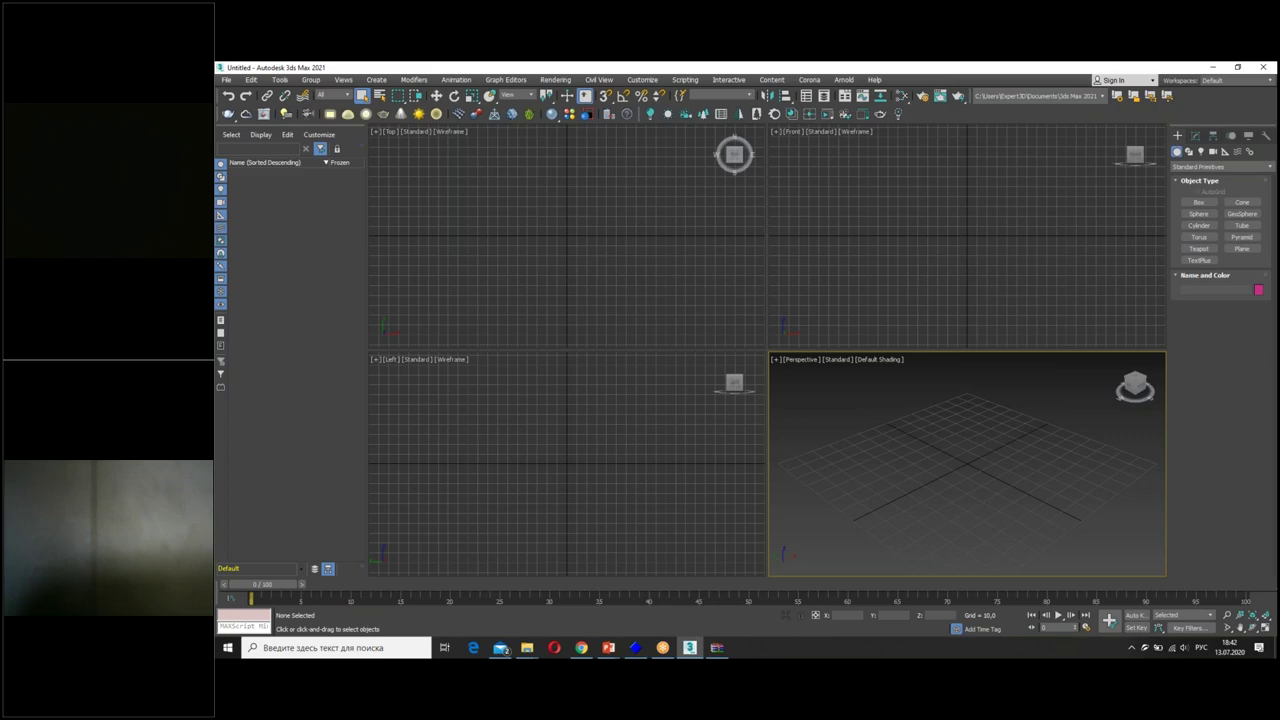
# Activate the Top viewport and maximize it to full size with Alt+W.
pyautogui.click(716, 220)
pyautogui.click(866, 240)
pyautogui.click(911, 489)
pyautogui.click(560, 420)
pyautogui.click(532, 240)
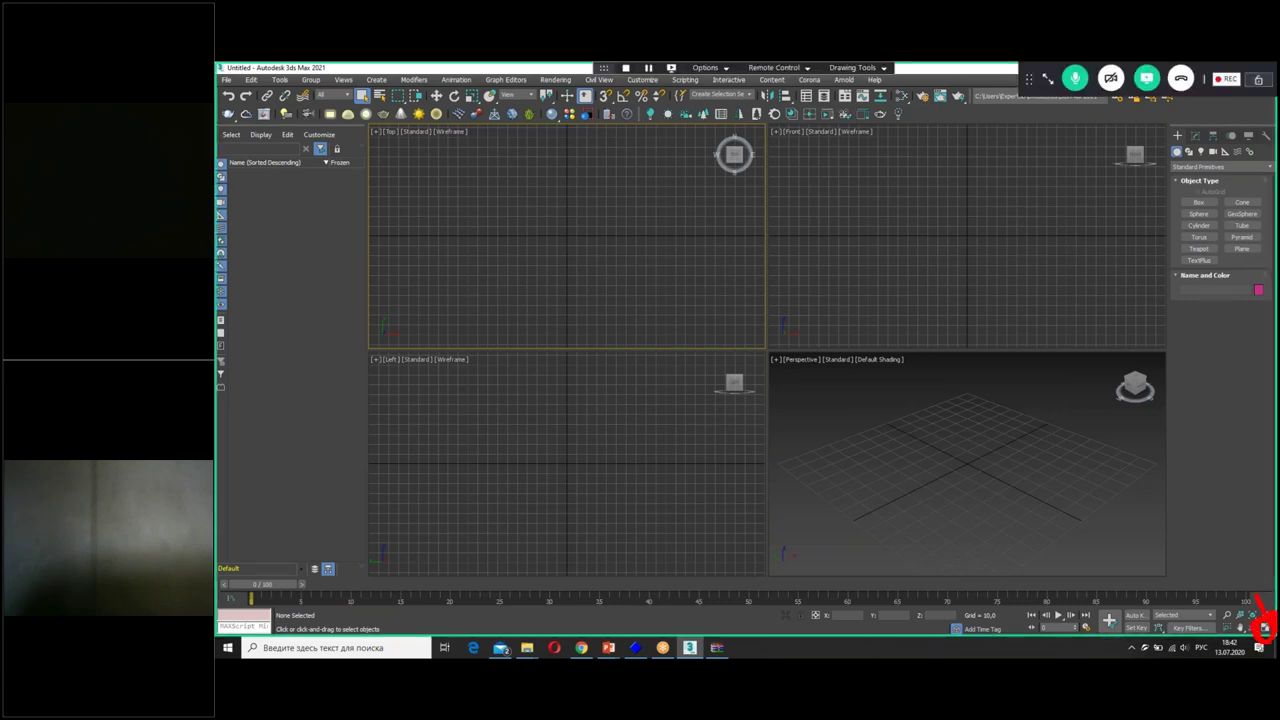
pyautogui.click(1266, 628)
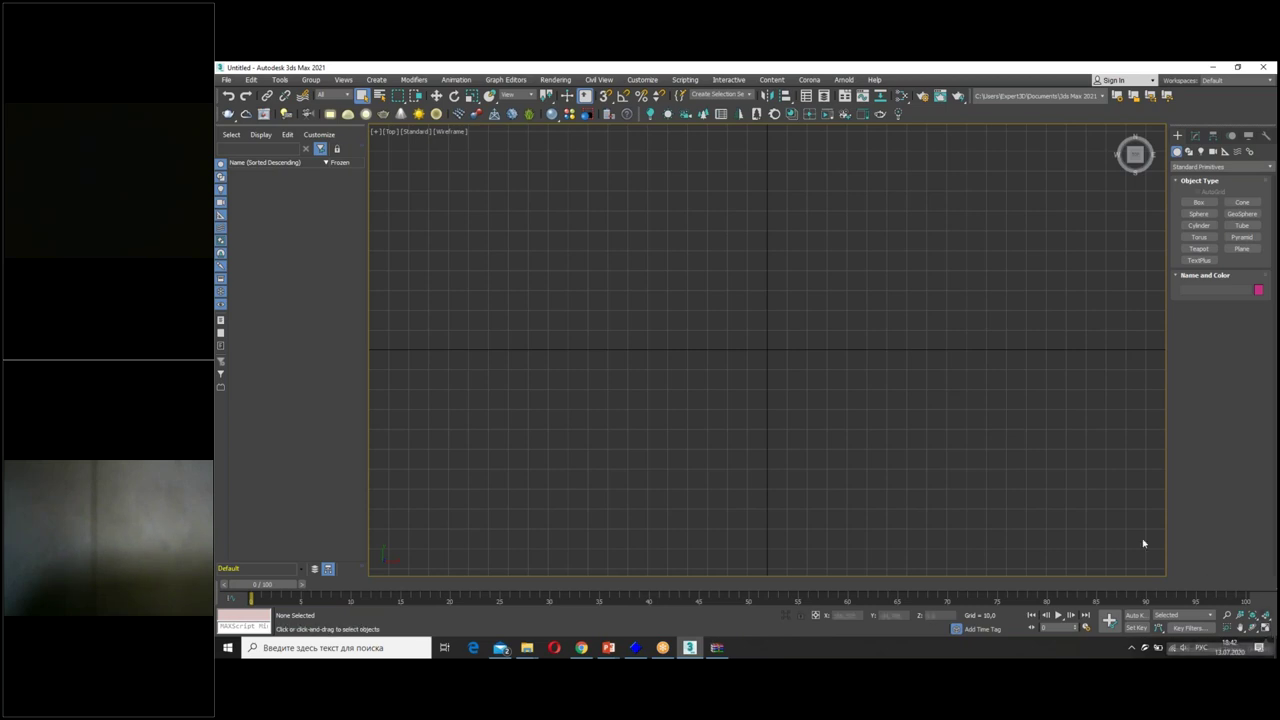
pyautogui.hotkey('alt', 'w')
pyautogui.hotkey('alt', 'w')
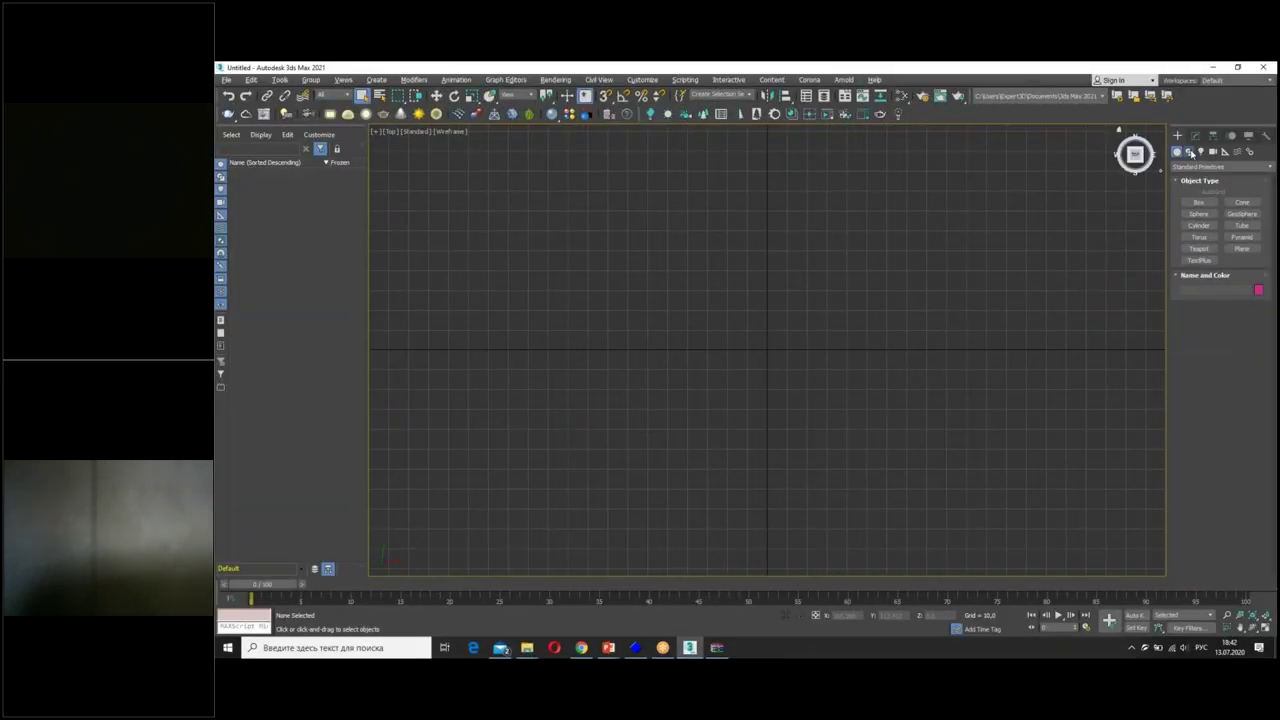
# Choose the Line spline tool from the Shapes category of the Create panel.
pyautogui.click(1189, 152)
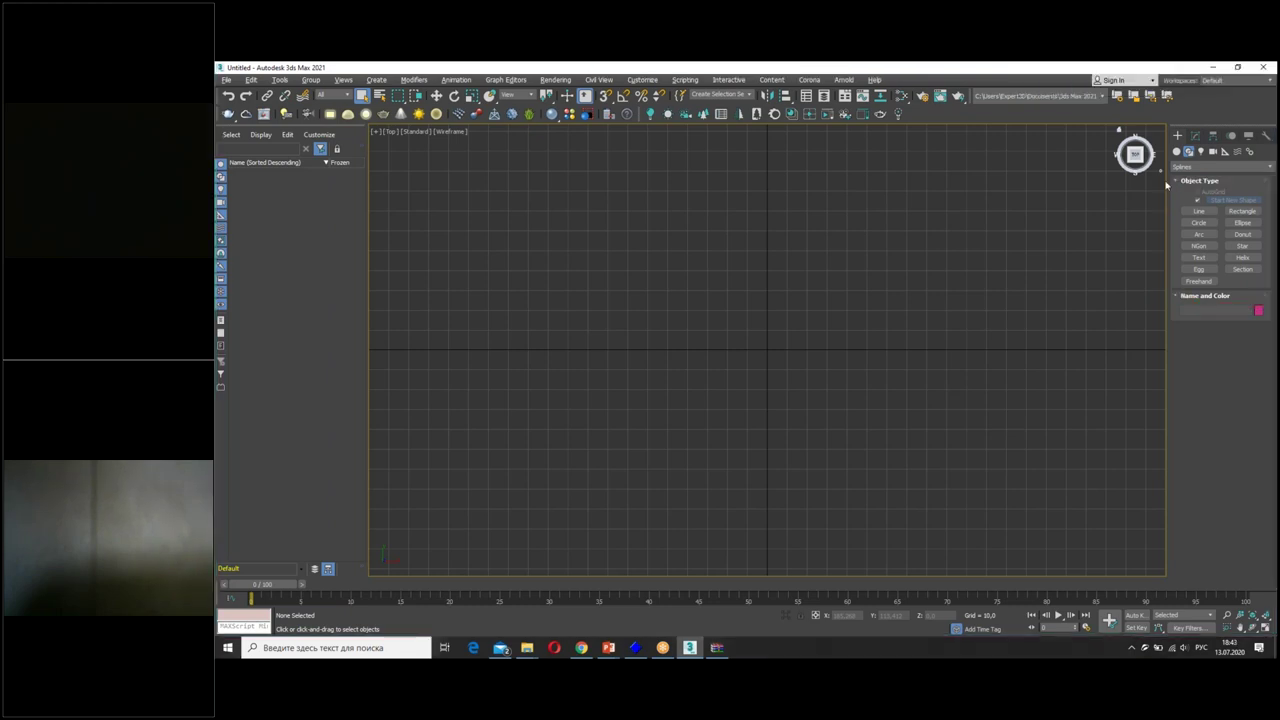
pyautogui.click(1200, 212)
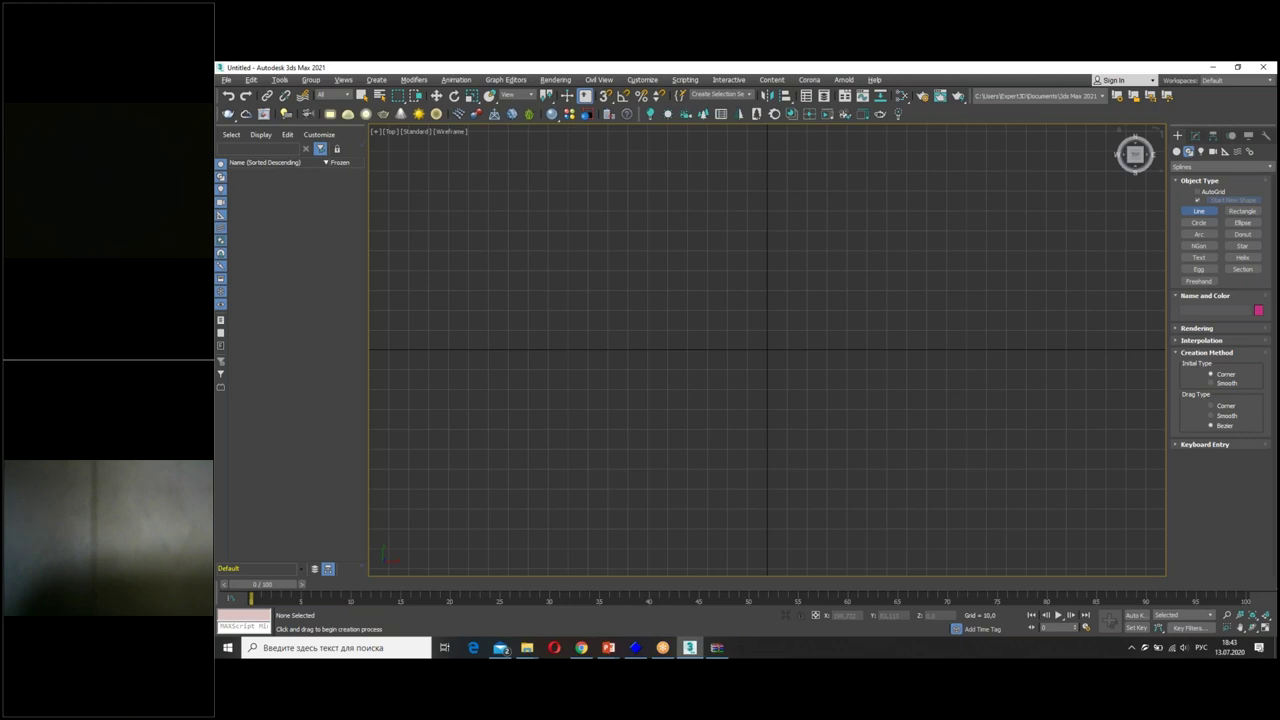
# Draw a ten-corner five-pointed star, Line001, and close the spline at its first vertex.
pyautogui.click(581, 162)
pyautogui.click(615, 223)
pyautogui.click(700, 223)
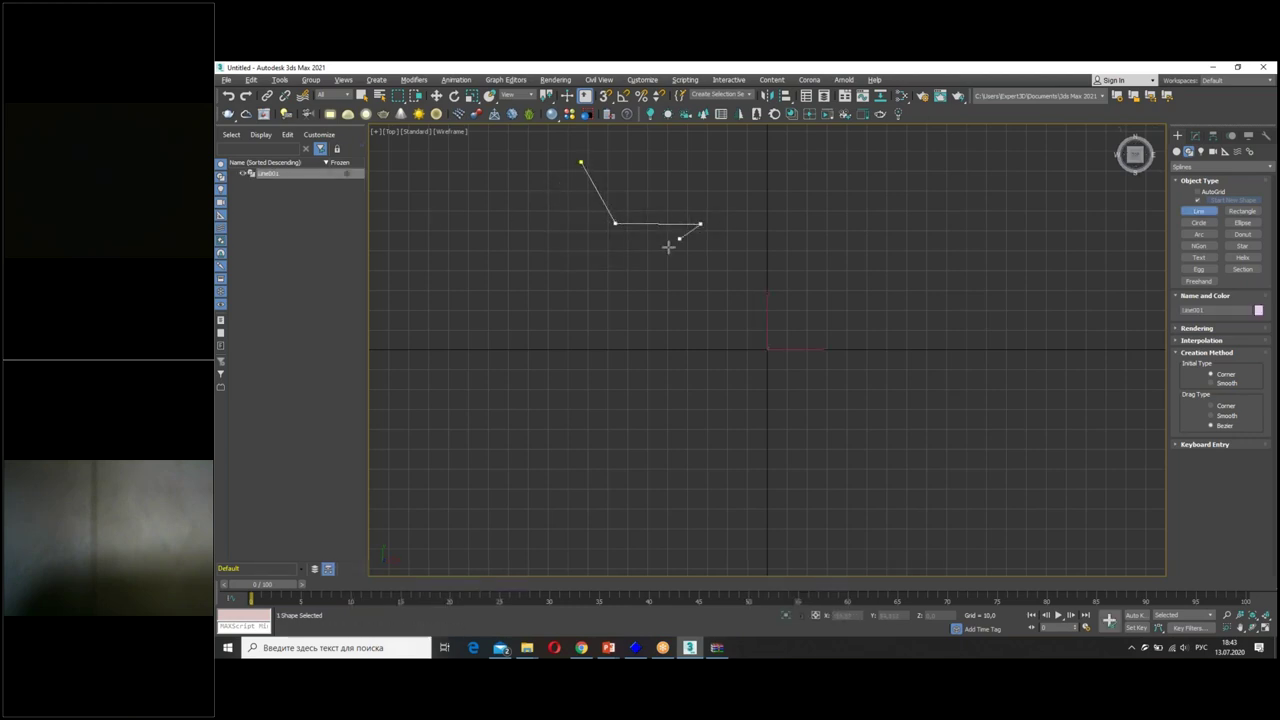
pyautogui.click(648, 278)
pyautogui.click(669, 355)
pyautogui.click(576, 302)
pyautogui.click(489, 337)
pyautogui.click(522, 267)
pyautogui.click(481, 223)
pyautogui.click(555, 219)
pyautogui.click(577, 163)
pyautogui.click(728, 362)
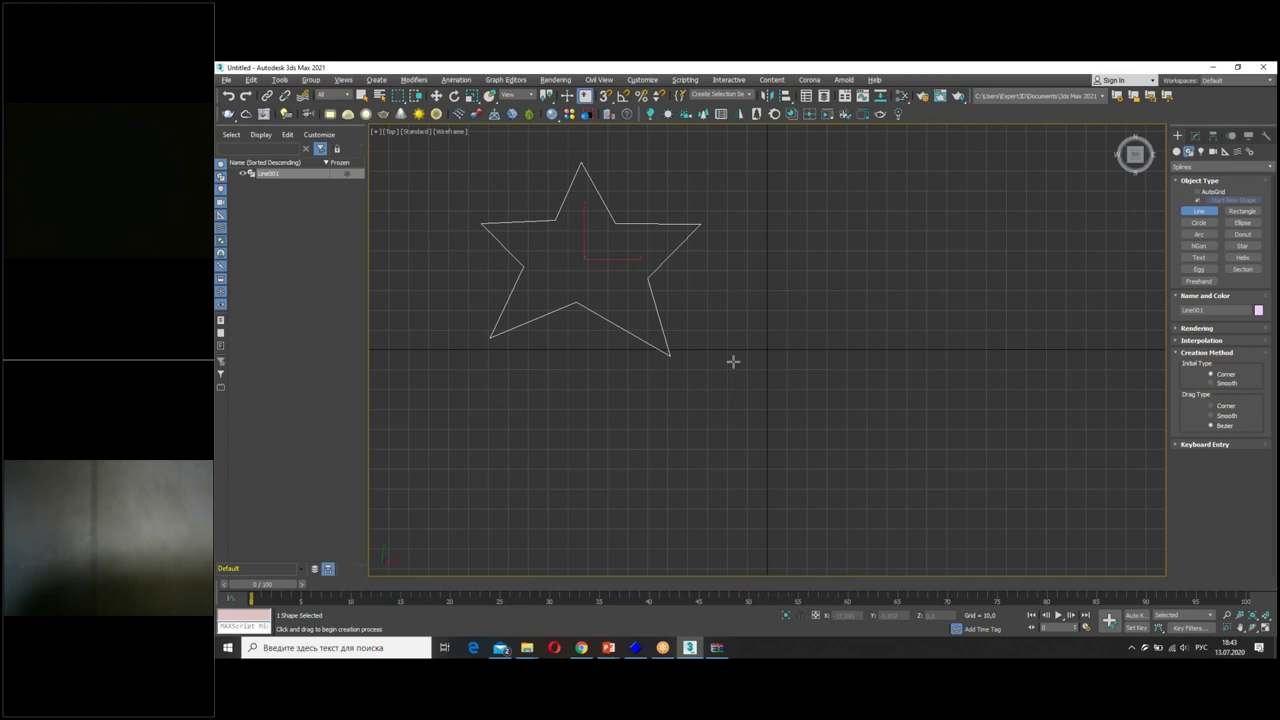
# Draw Line002, an open Bezier spline with a spiral curl and a wave, beside the star.
pyautogui.click(842, 244)
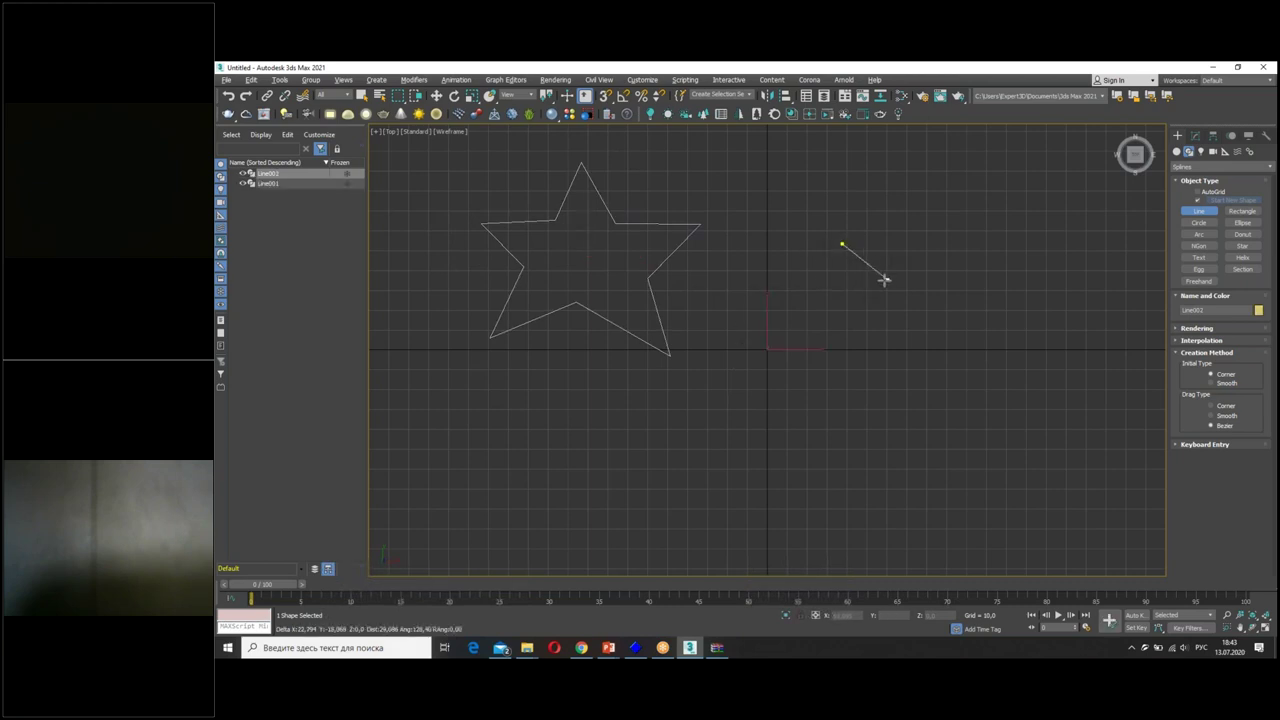
pyautogui.moveTo(892, 277)
pyautogui.mouseDown()
pyautogui.moveTo(894, 300)
pyautogui.moveTo(813, 325)
pyautogui.mouseUp()
pyautogui.moveTo(772, 259); pyautogui.dragTo(777, 214)
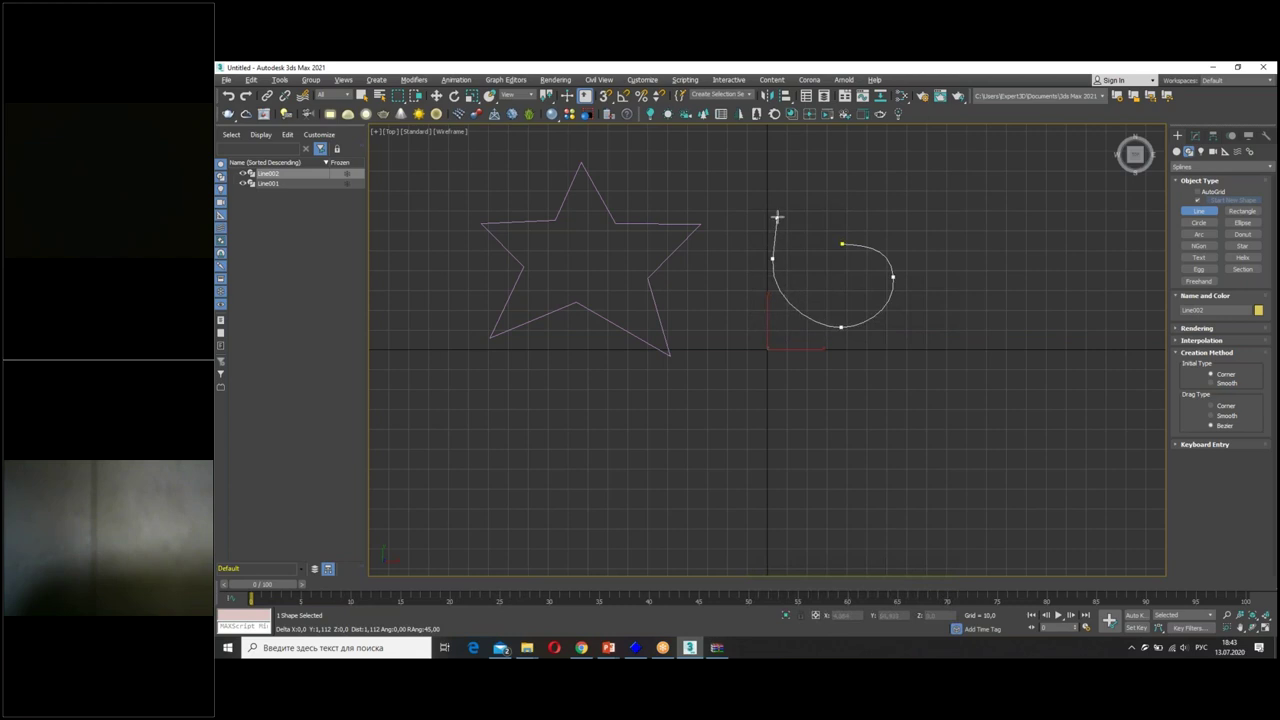
pyautogui.moveTo(867, 180); pyautogui.dragTo(910, 184)
pyautogui.moveTo(963, 272)
pyautogui.mouseDown()
pyautogui.moveTo(990, 296)
pyautogui.moveTo(1092, 306)
pyautogui.mouseUp()
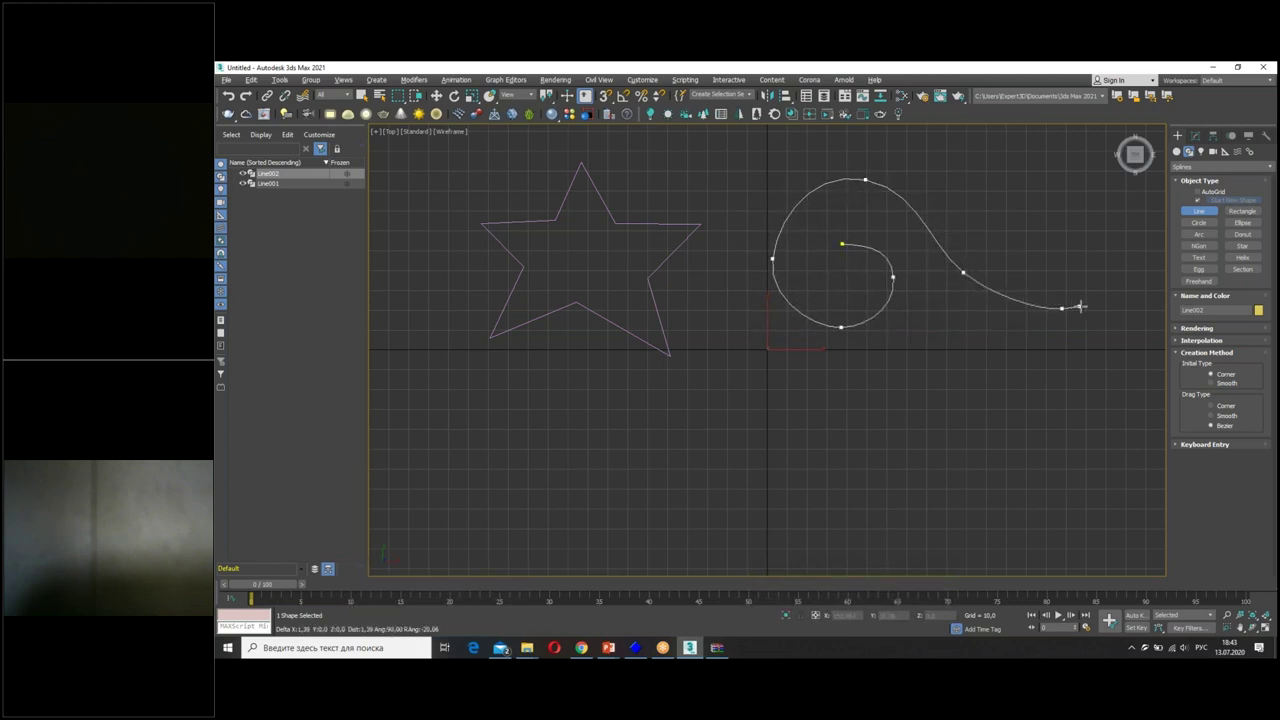
pyautogui.moveTo(1111, 259)
pyautogui.mouseDown()
pyautogui.moveTo(1108, 232)
pyautogui.moveTo(1036, 211)
pyautogui.mouseUp()
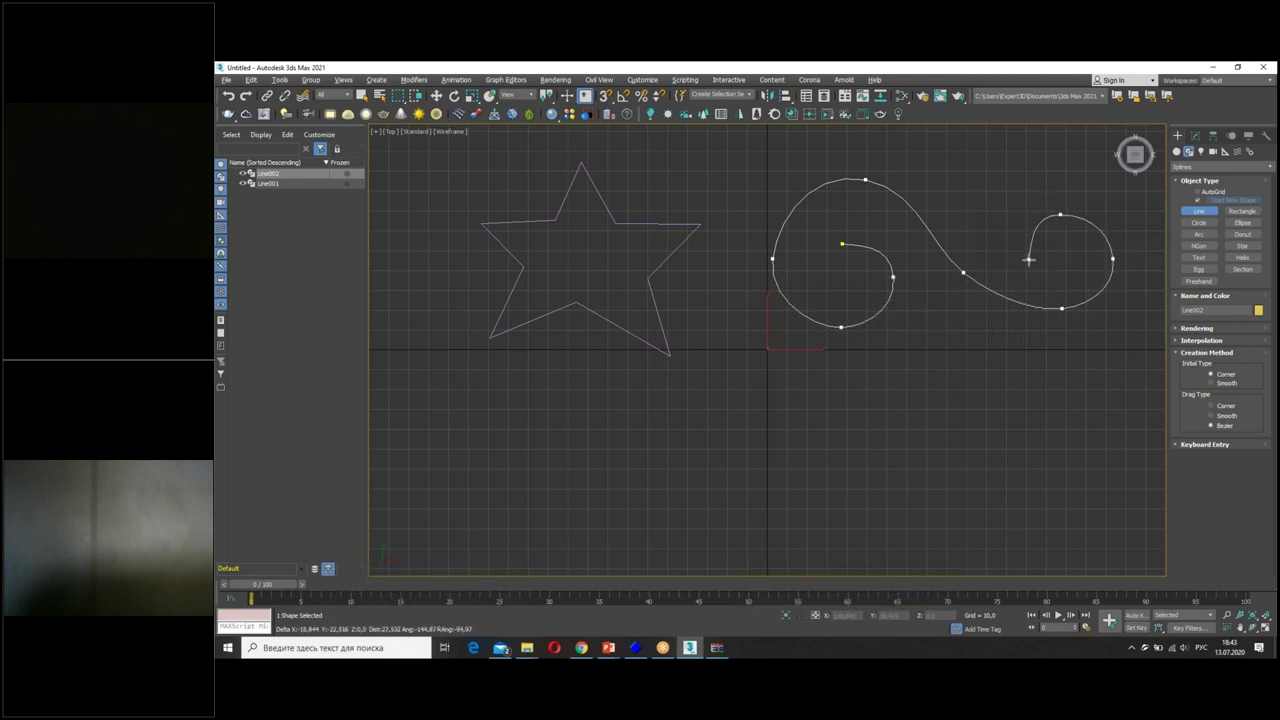
pyautogui.click(1023, 259)
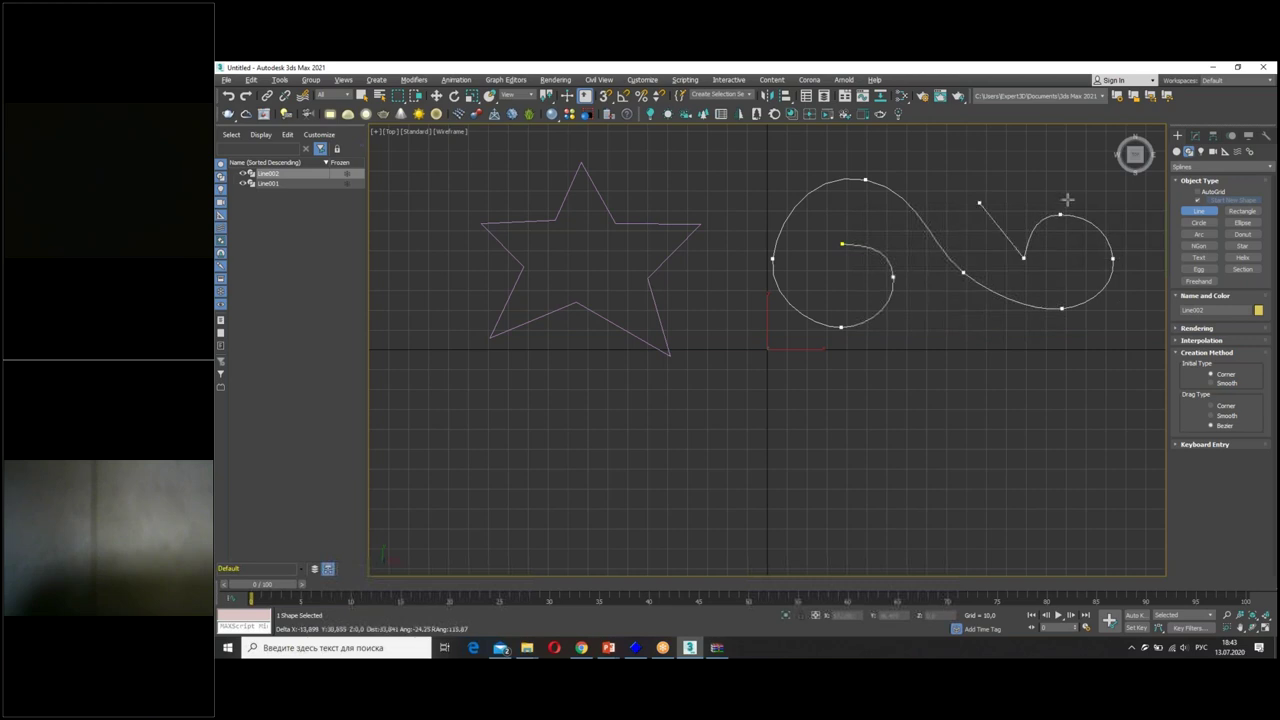
pyautogui.rightClick(993, 220)
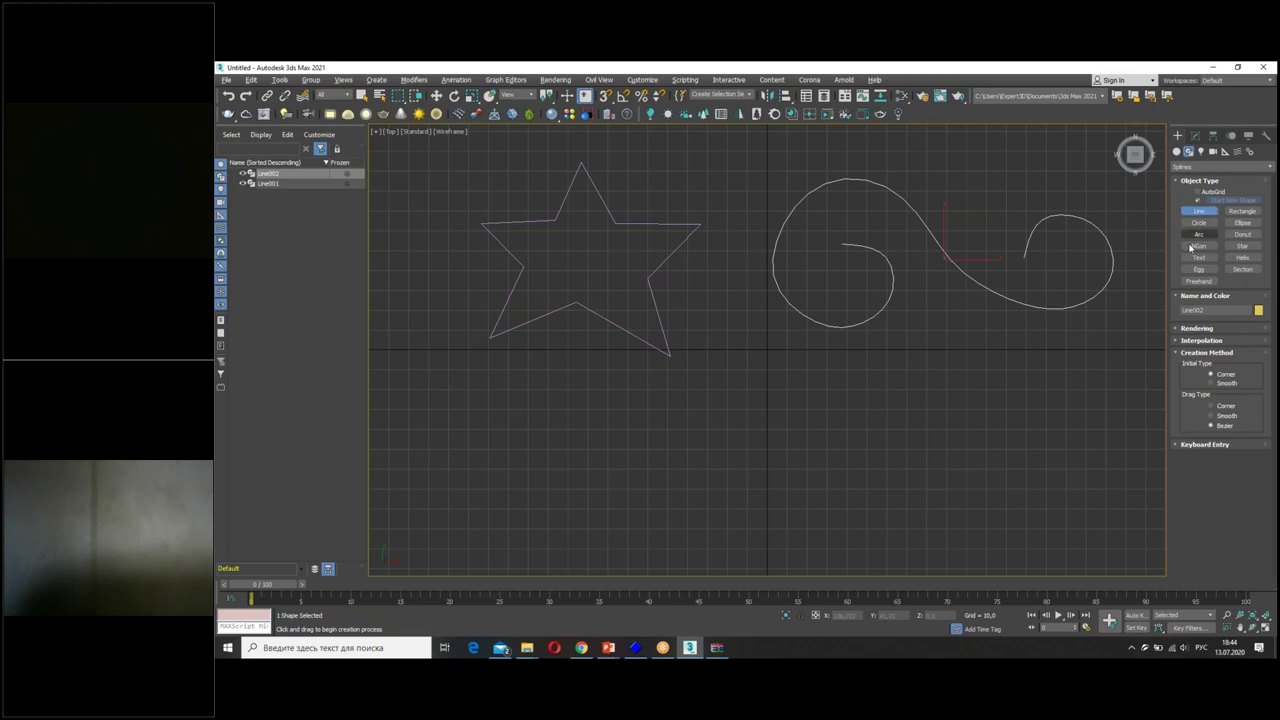
# Draw a large rectangle below the star with two smaller rectangles inside it.
pyautogui.click(1242, 211)
pyautogui.moveTo(522, 382); pyautogui.dragTo(735, 549)
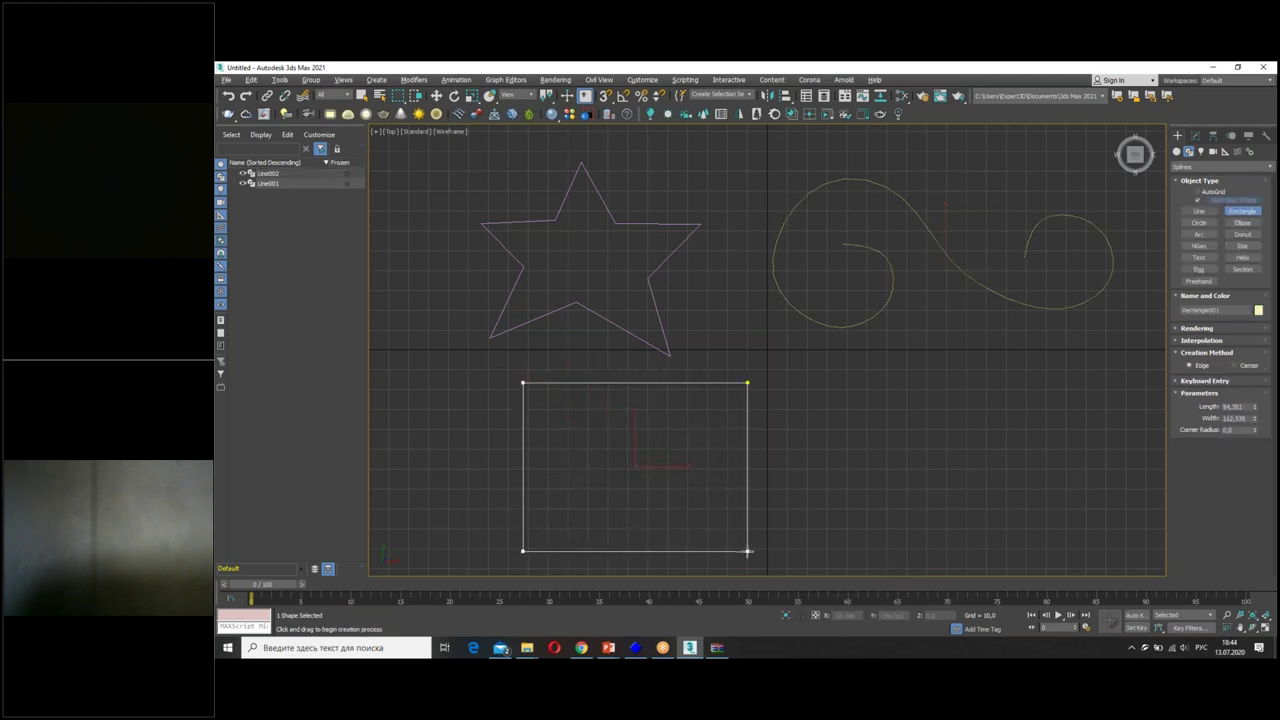
pyautogui.moveTo(735, 549); pyautogui.dragTo(742, 545)
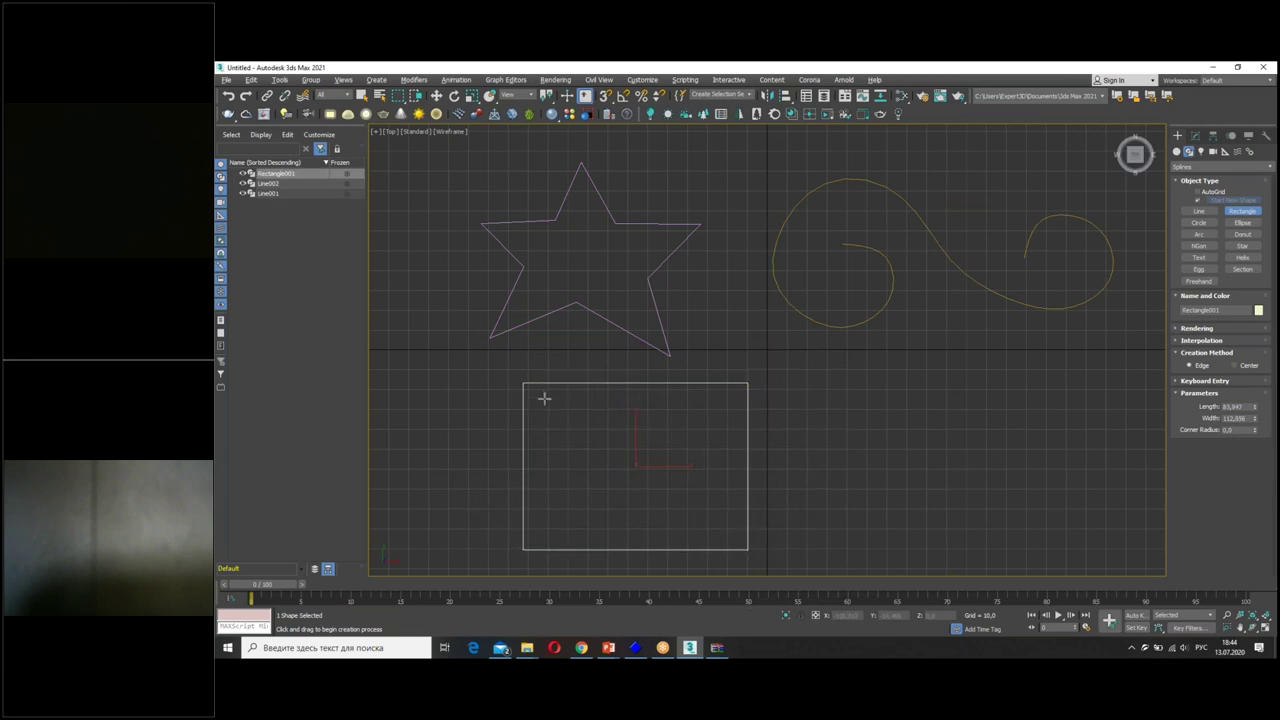
pyautogui.moveTo(540, 398)
pyautogui.mouseDown()
pyautogui.moveTo(670, 539)
pyautogui.moveTo(659, 534)
pyautogui.mouseUp()
pyautogui.moveTo(677, 399); pyautogui.dragTo(731, 536)
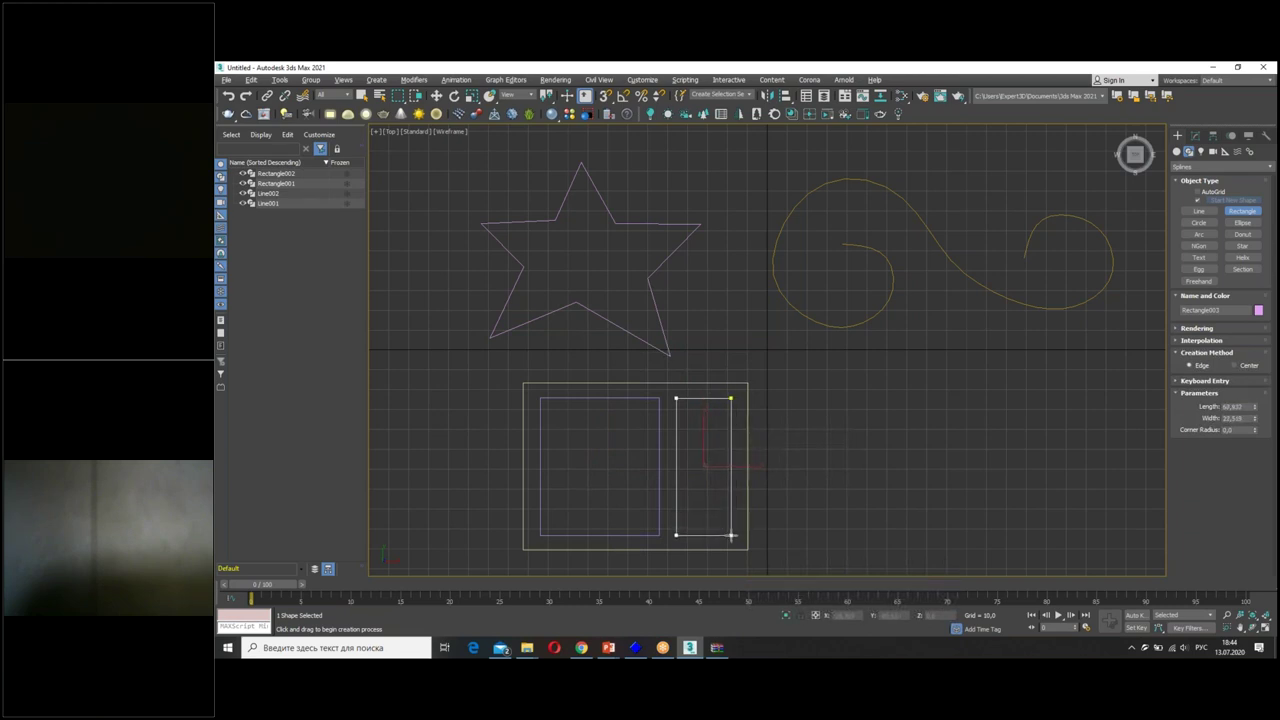
pyautogui.moveTo(731, 536); pyautogui.dragTo(733, 537)
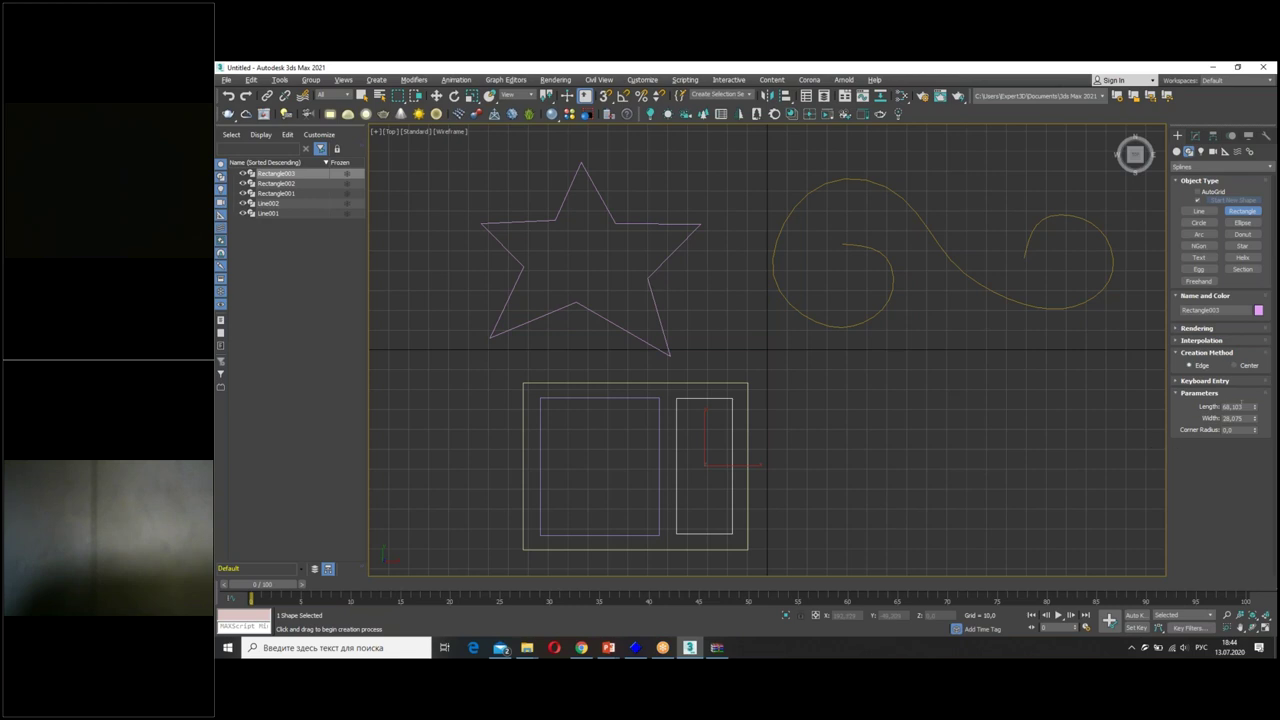
# Fine-tune the narrow right rectangle's Length in the Parameters rollout.
pyautogui.doubleClick(1240, 407)
pyautogui.press('Tab')
pyautogui.moveTo(1255, 408); pyautogui.dragTo(1252, 406)
pyautogui.moveTo(1252, 406); pyautogui.dragTo(1255, 407)
# Sketch a looping Freehand001 spline across the lower right of the Top view.
pyautogui.click(1200, 281)
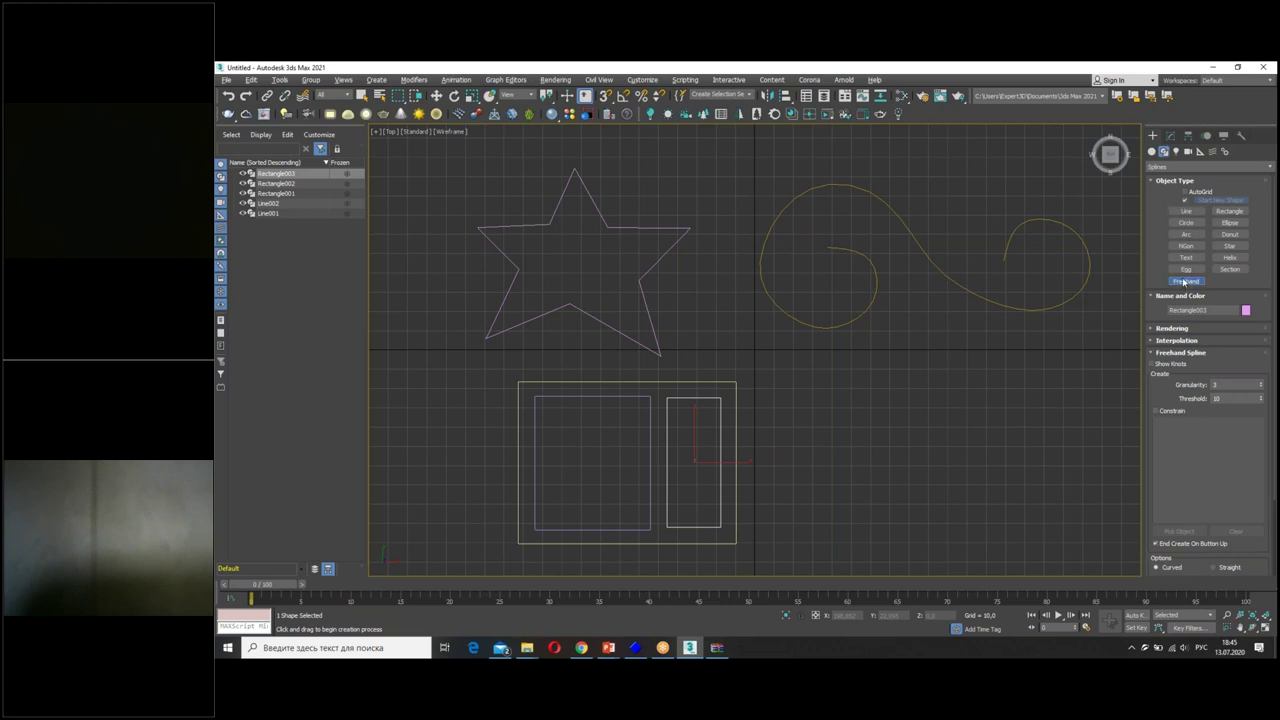
pyautogui.moveTo(806, 471)
pyautogui.mouseDown()
pyautogui.moveTo(997, 461)
pyautogui.moveTo(1090, 422)
pyautogui.mouseUp()
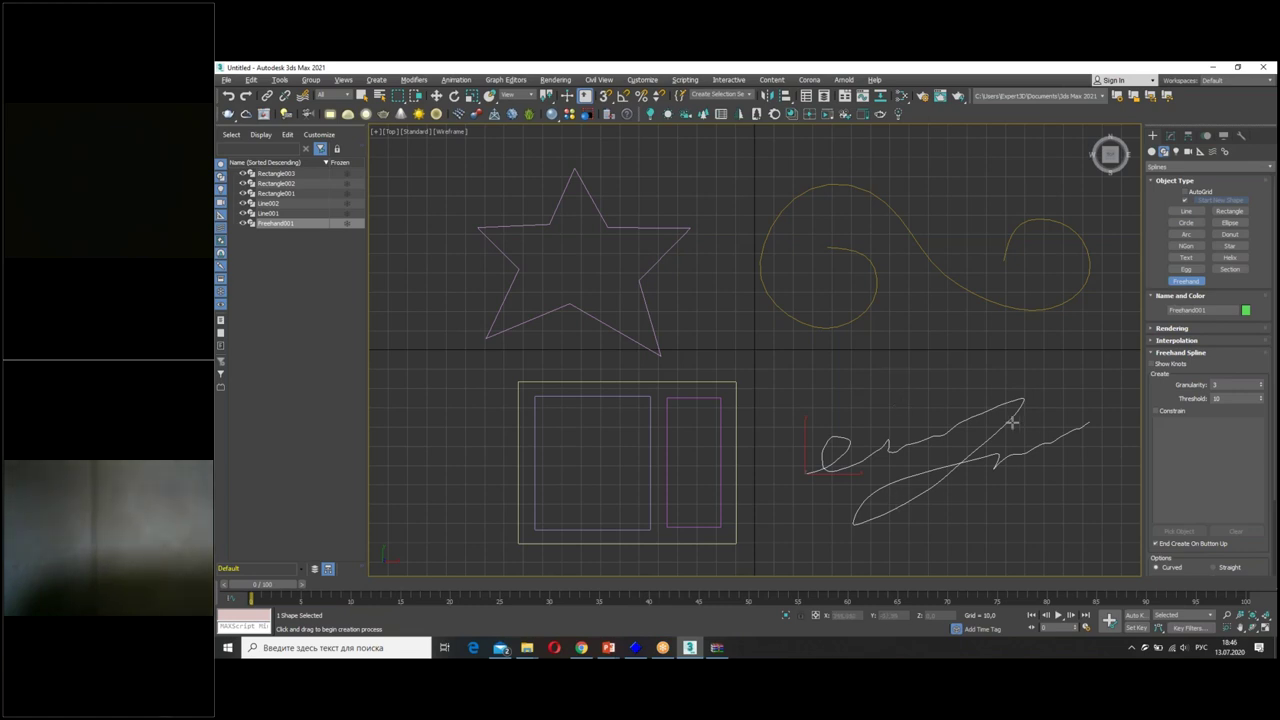
pyautogui.rightClick(920, 386)
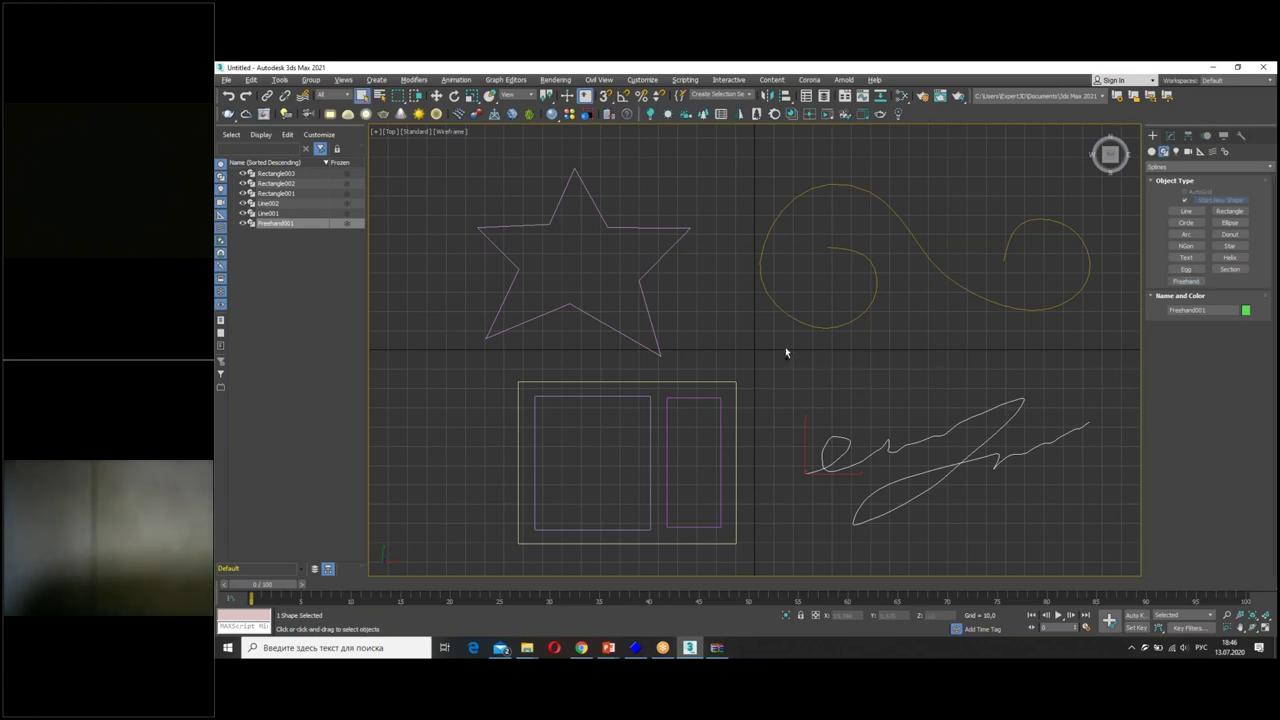
pyautogui.moveTo(745, 355)
pyautogui.mouseDown()
pyautogui.moveTo(778, 422)
pyautogui.moveTo(832, 420)
pyautogui.moveTo(592, 472)
pyautogui.mouseUp()
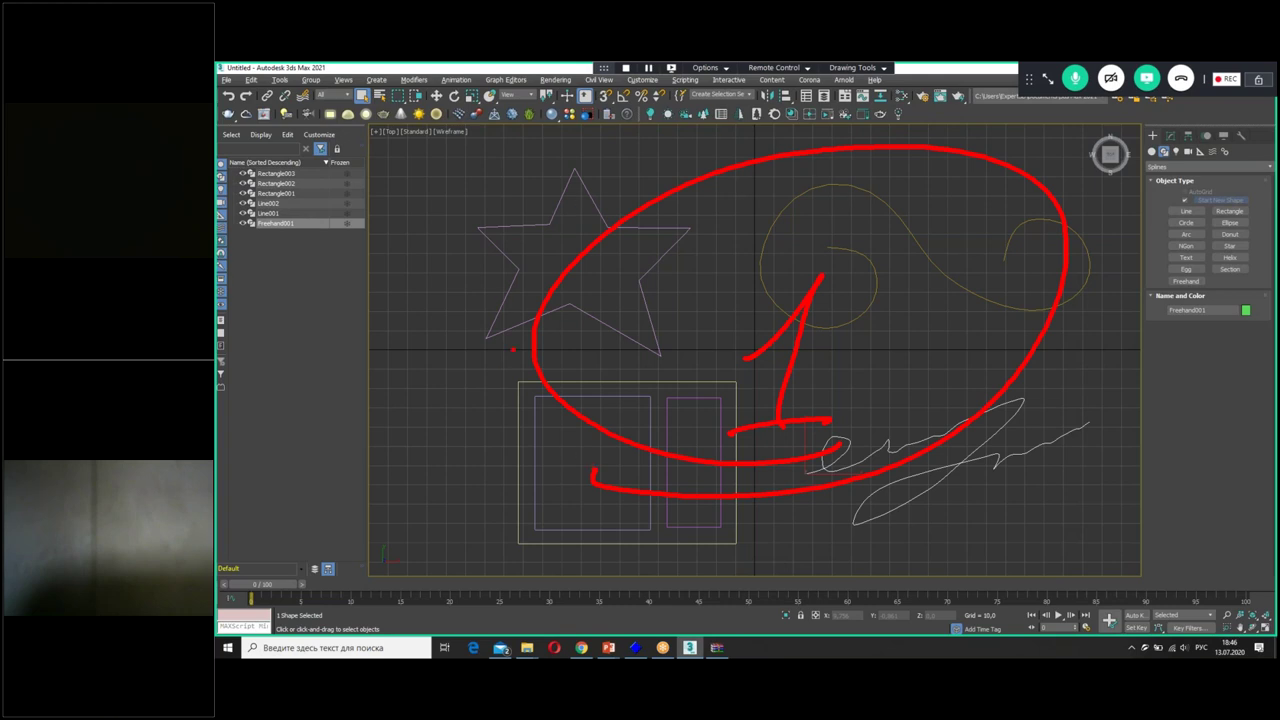
pyautogui.press('Escape')
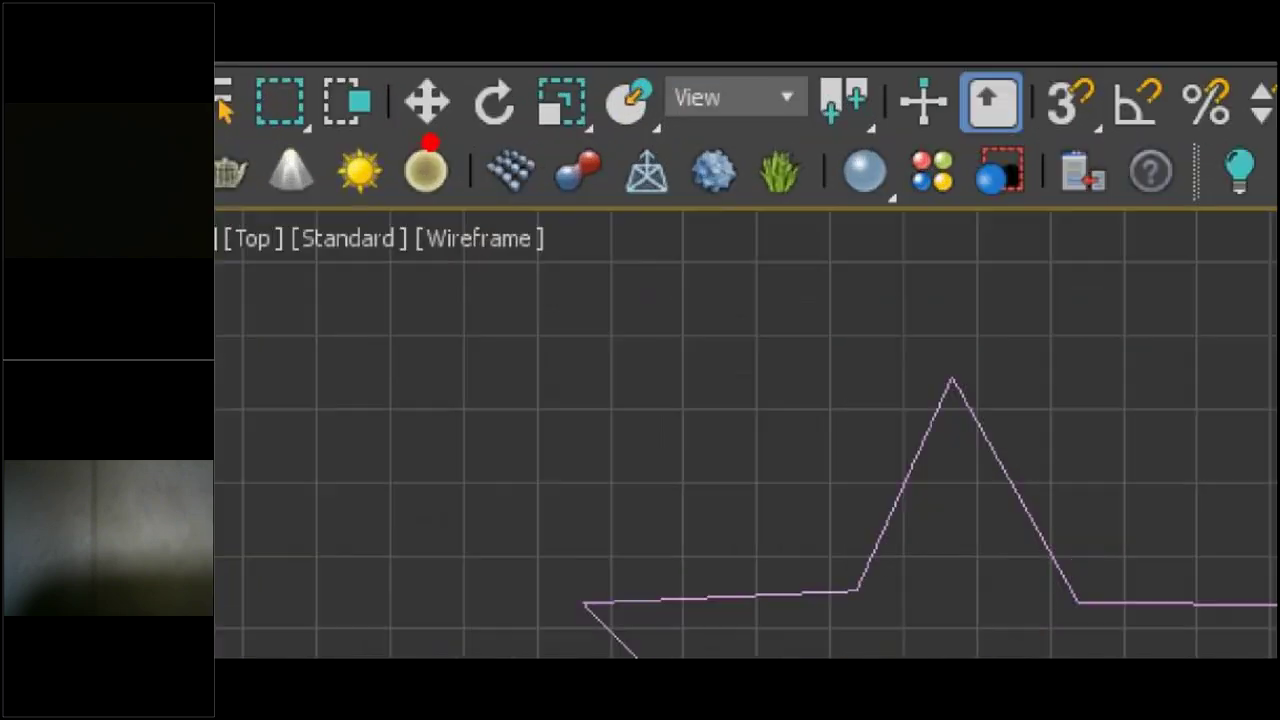
# Select the star spline Line001 and show its editable Line parameters in the Modify panel.
pyautogui.moveTo(430, 143); pyautogui.dragTo(425, 108)
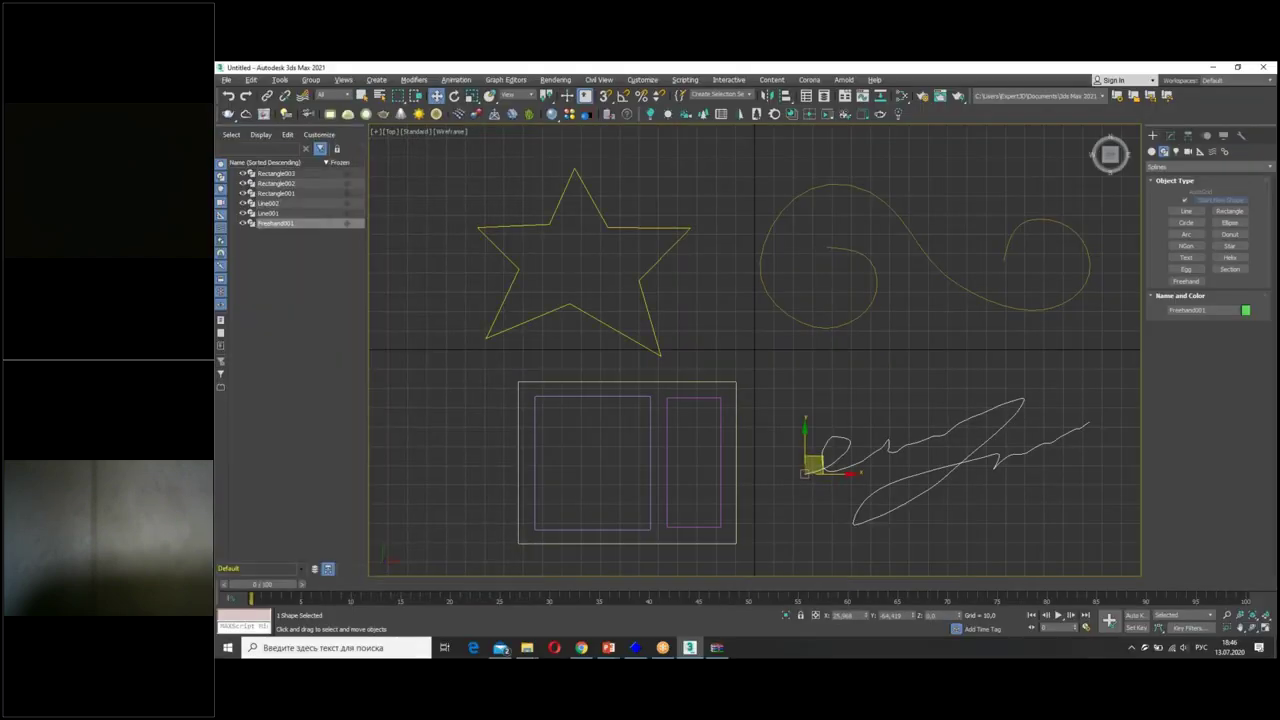
pyautogui.click(561, 198)
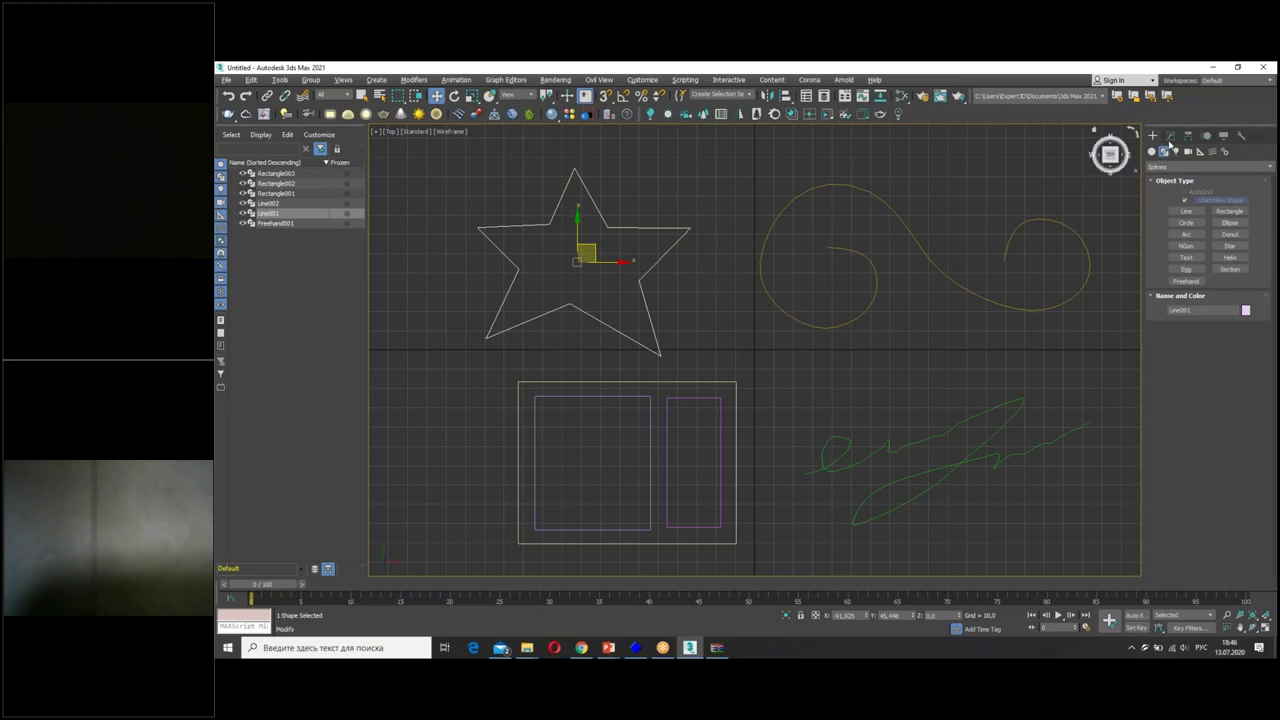
pyautogui.click(1171, 137)
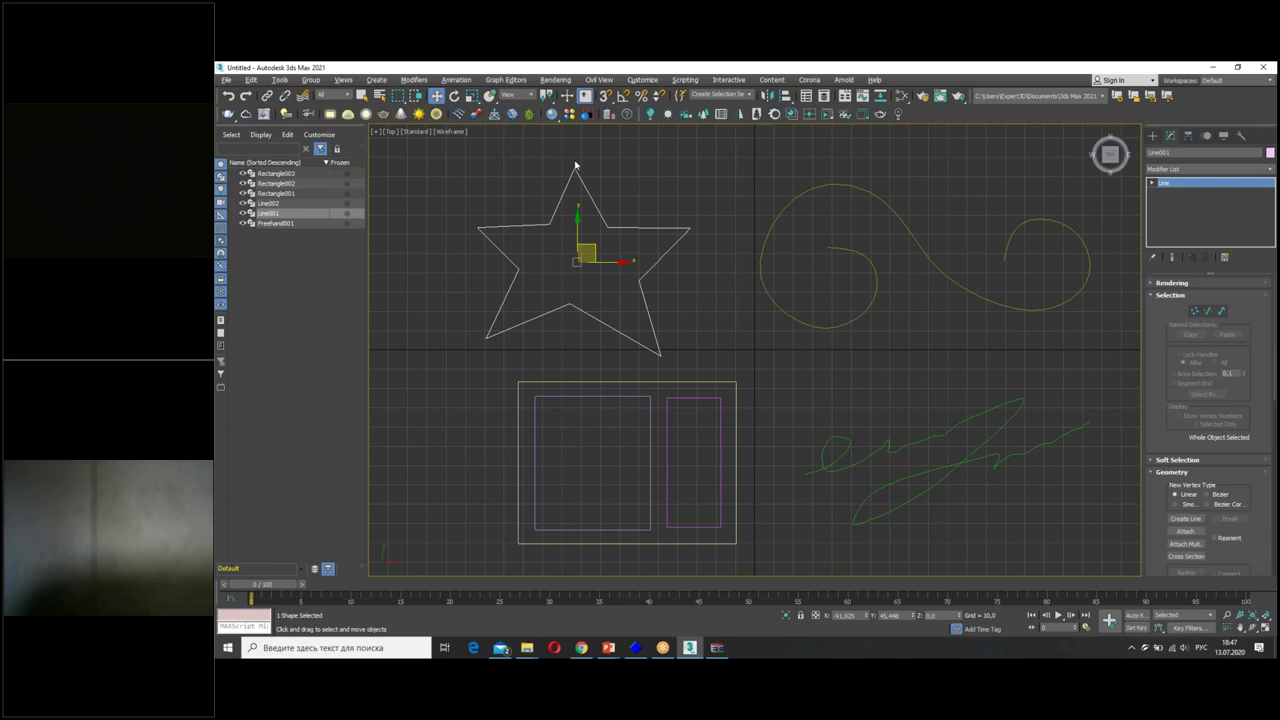
# Advance the PowerPoint slideshow to the spline-editing slide, then return to 3ds Max.
pyautogui.click(608, 647)
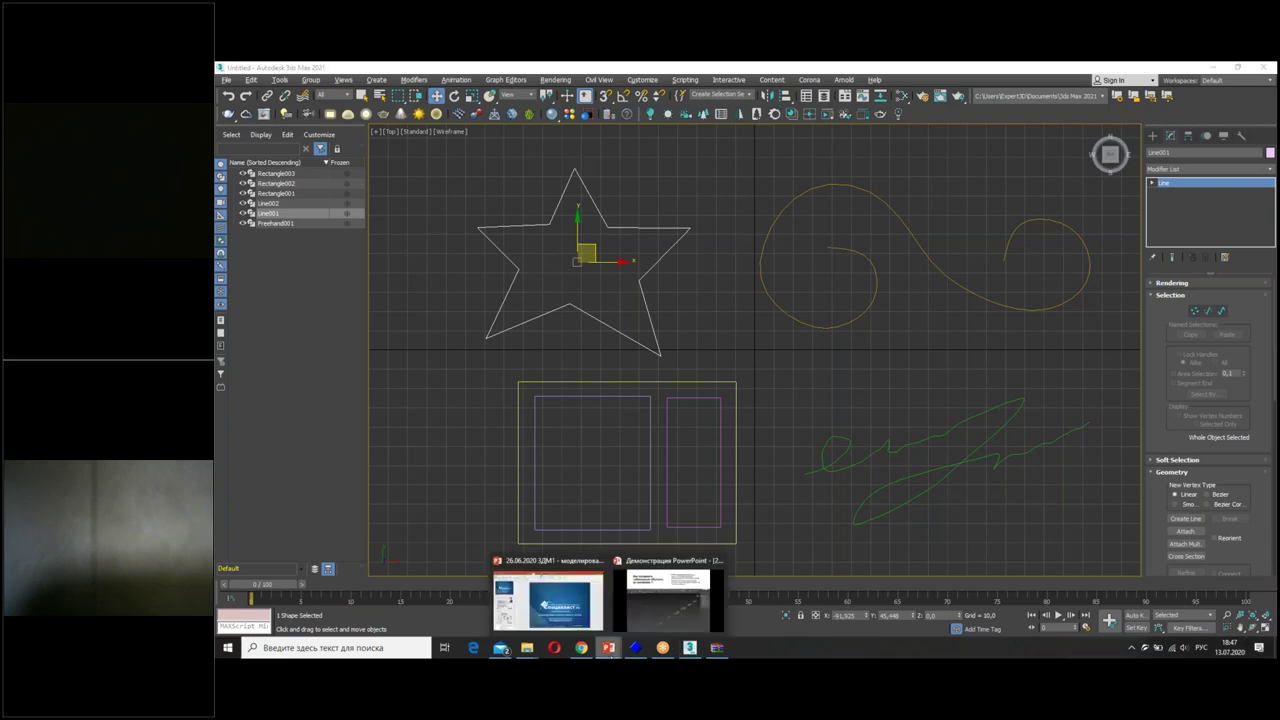
pyautogui.click(668, 598)
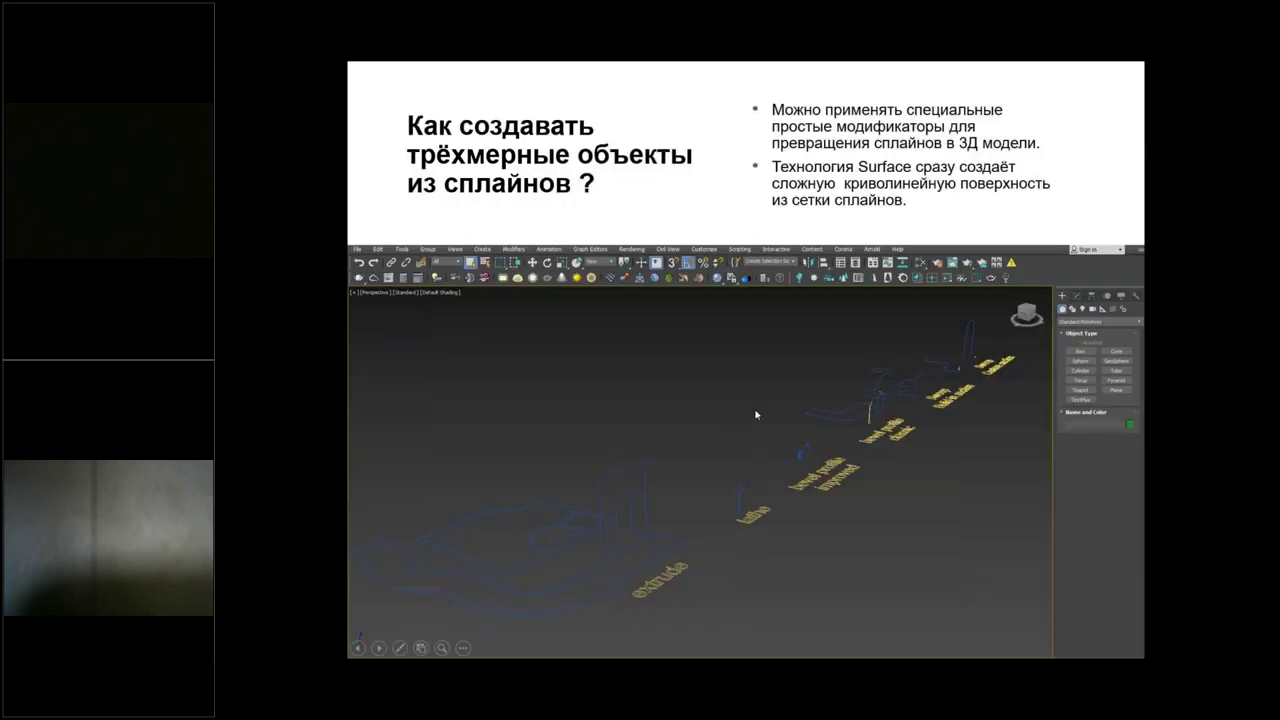
pyautogui.click(757, 414)
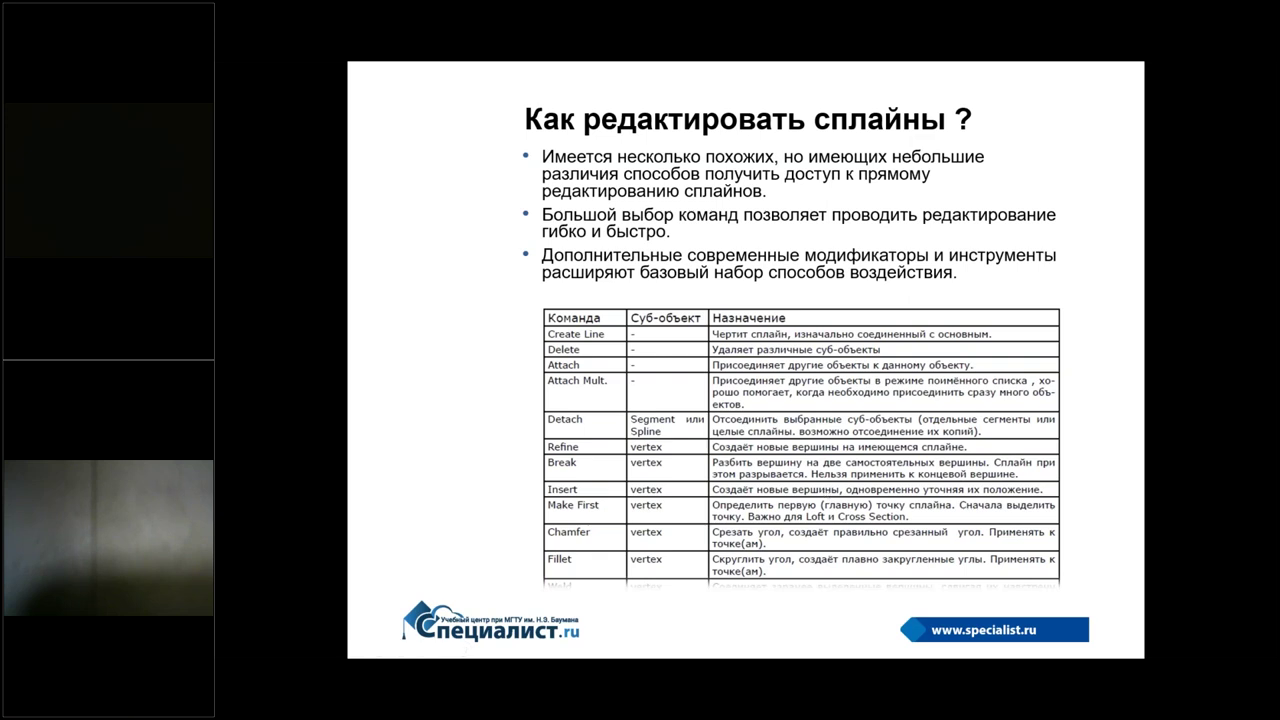
pyautogui.hotkey('alt', 'Tab')
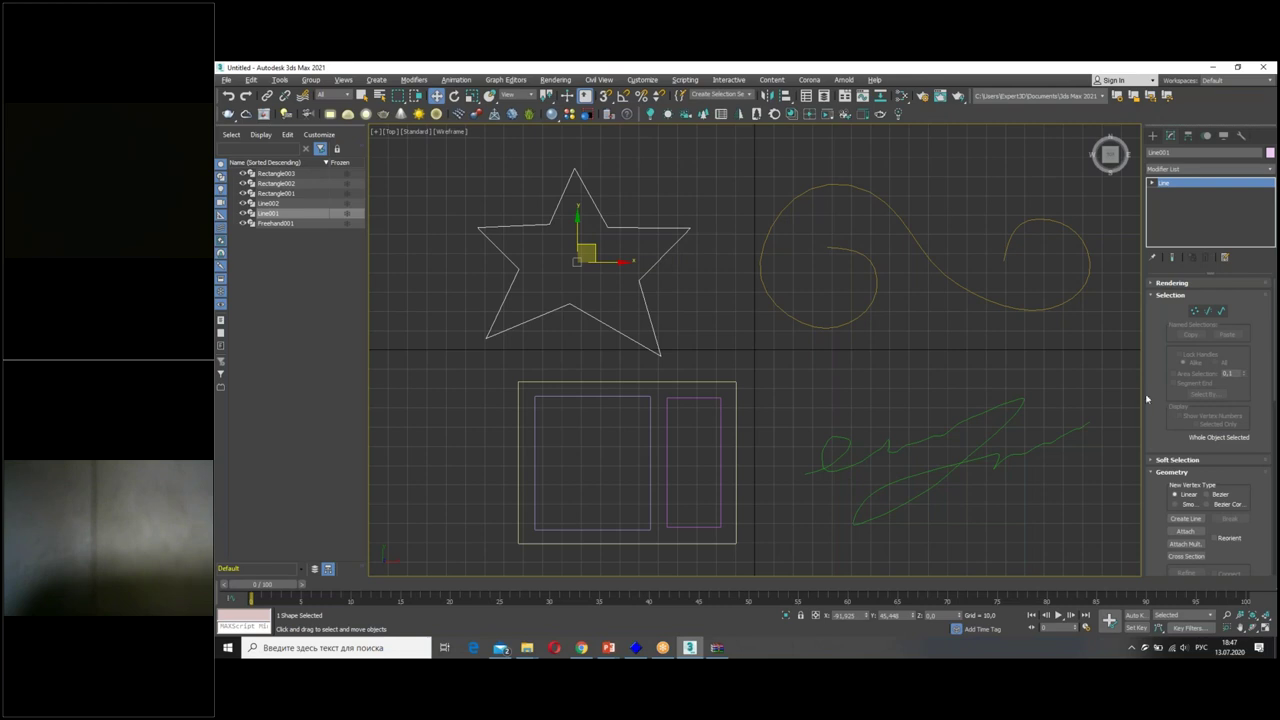
pyautogui.scroll(-2, 1197, 233)
pyautogui.scroll(-3, 1198, 400)
pyautogui.scroll(-3, 1199, 500)
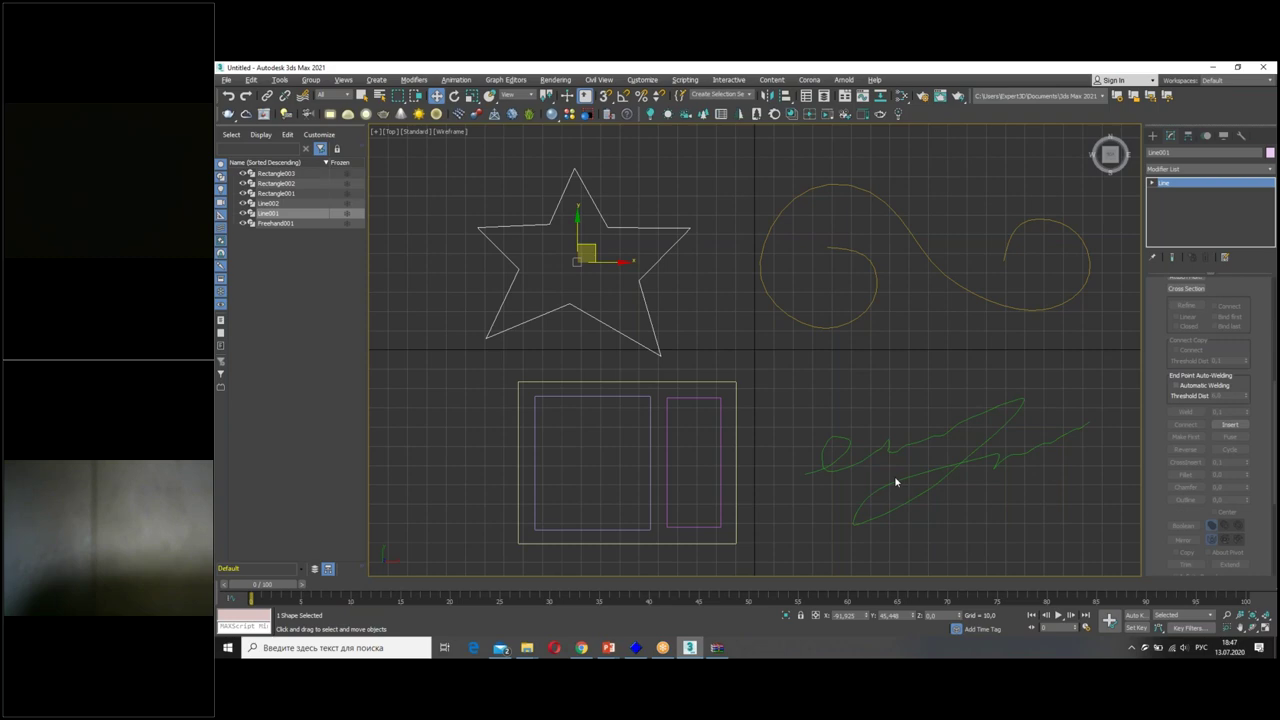
pyautogui.click(609, 649)
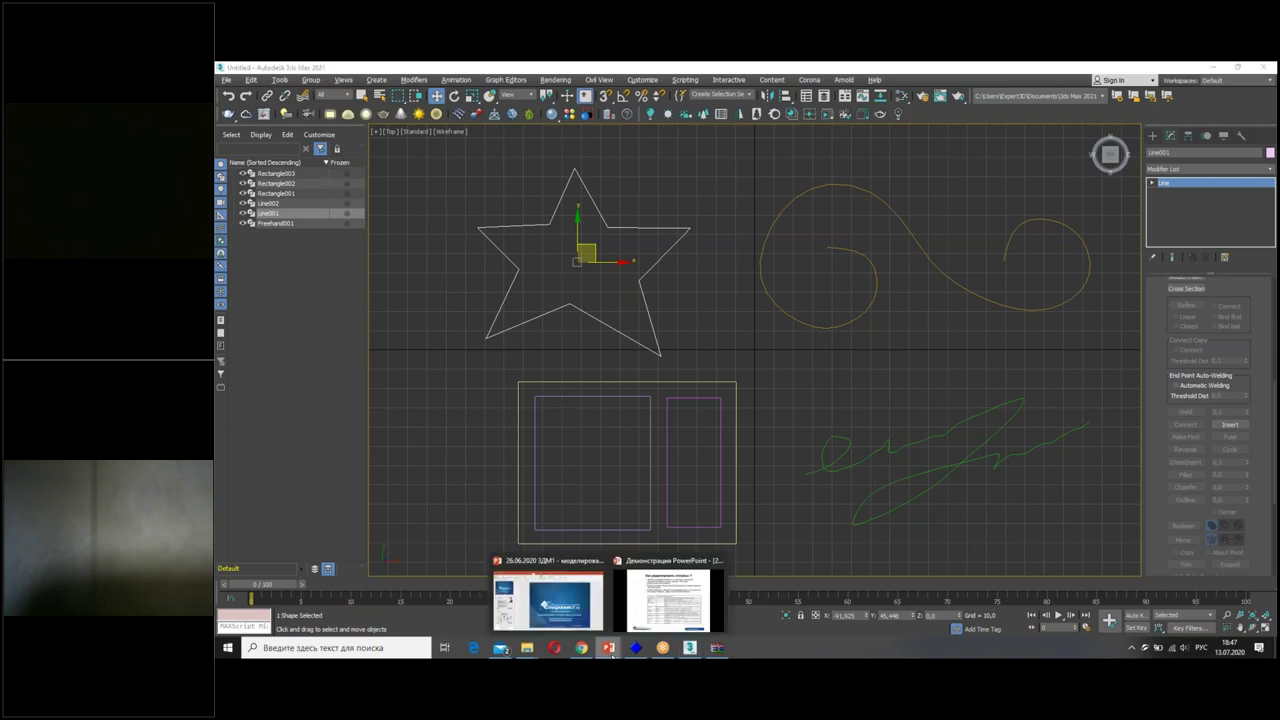
pyautogui.click(660, 605)
pyautogui.press('Left')
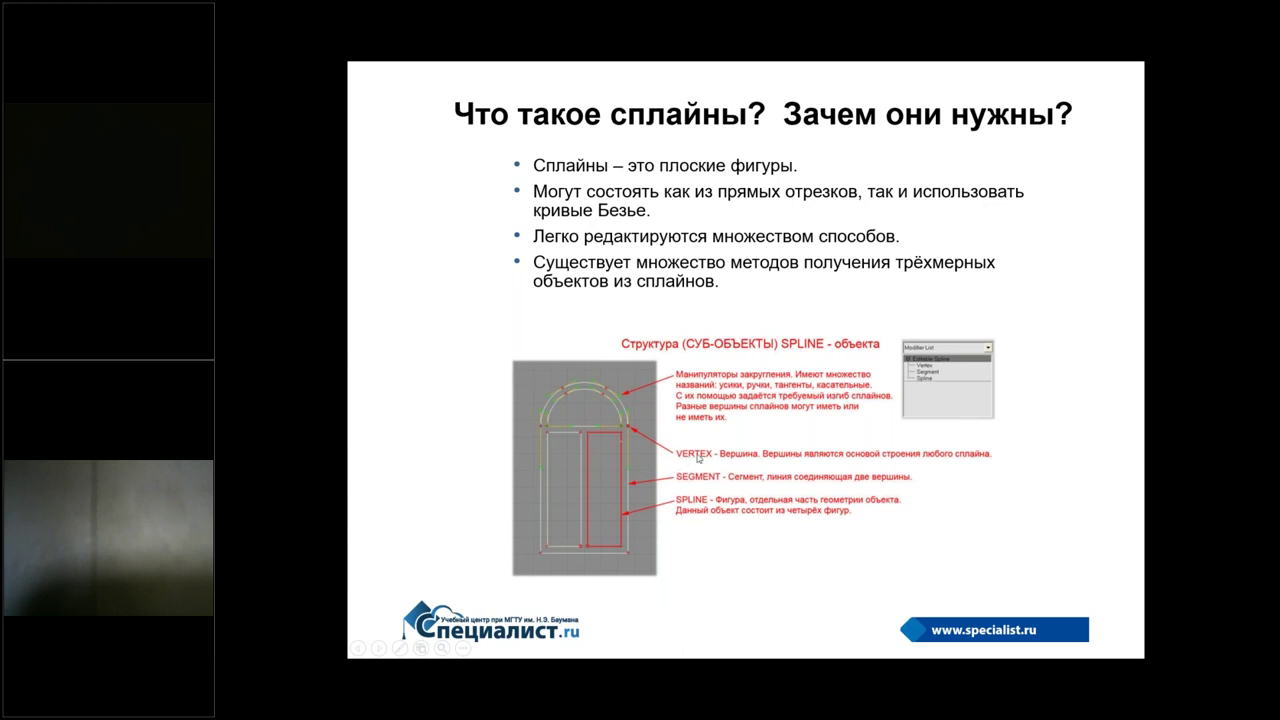
pyautogui.click(711, 585)
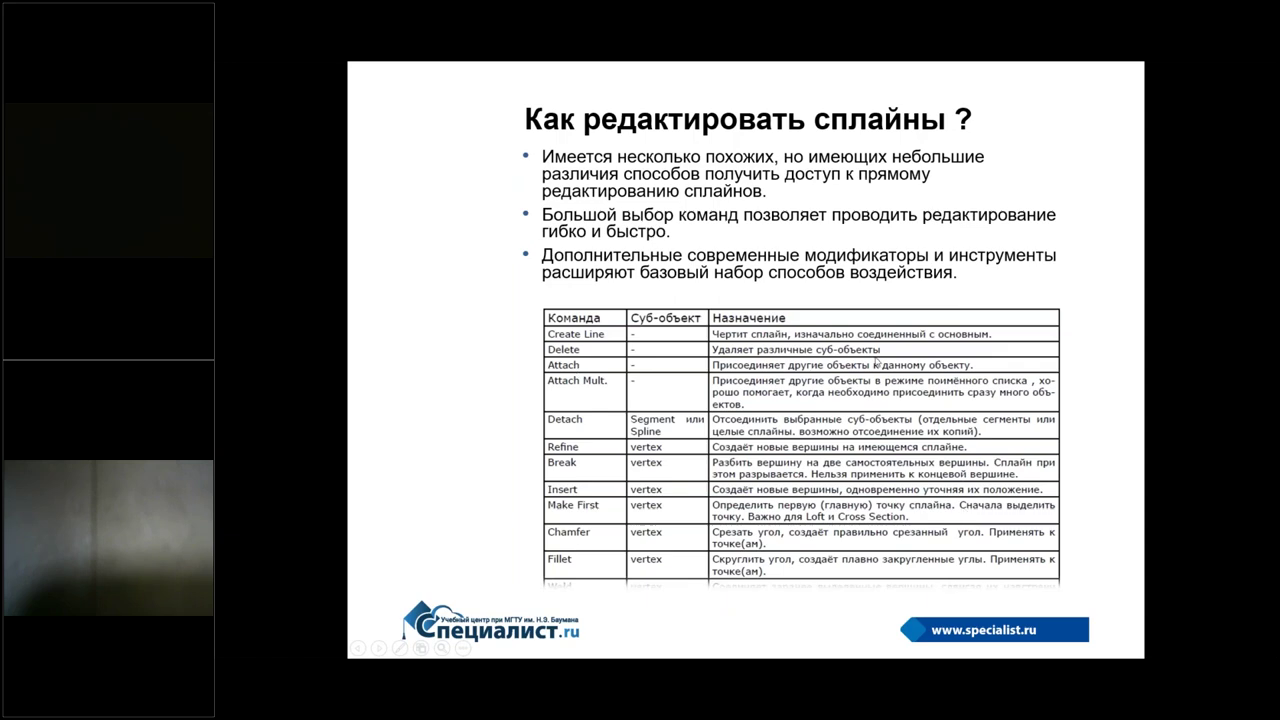
pyautogui.hotkey('alt', 'Tab')
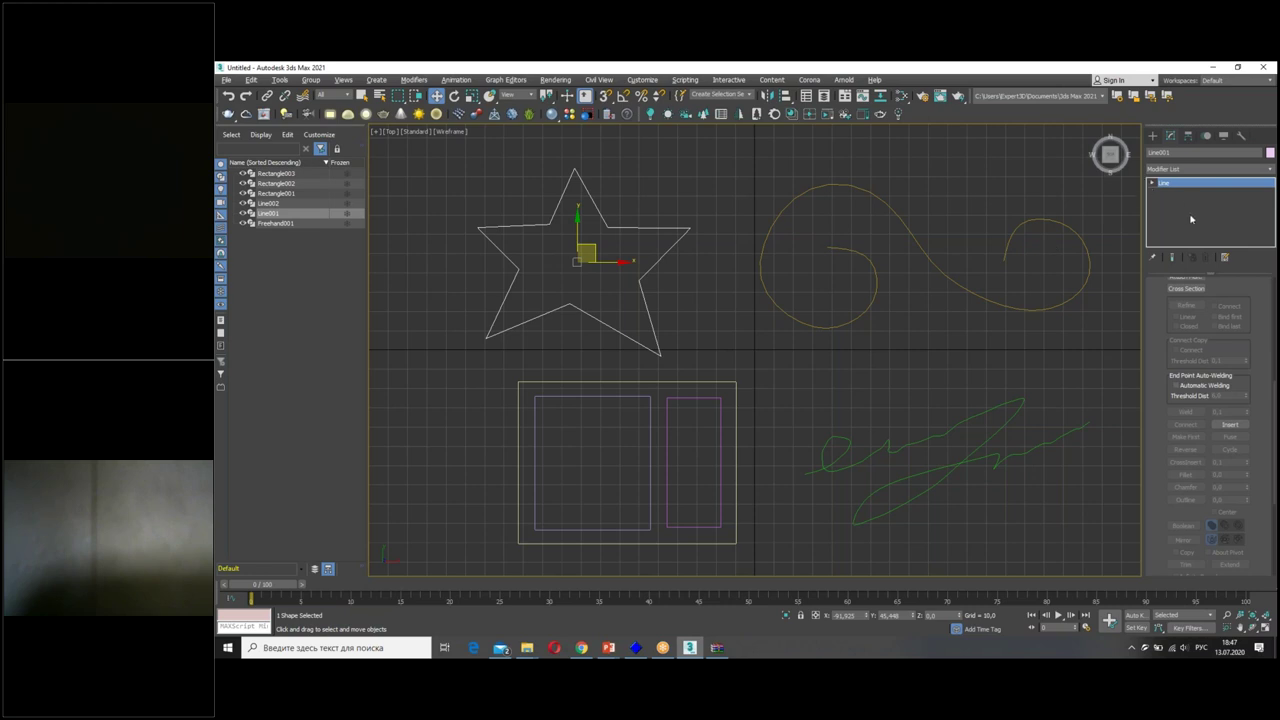
# At the star's Vertex sub-level, push the right tip outward and raise the top tip.
pyautogui.click(1153, 183)
pyautogui.click(1174, 192)
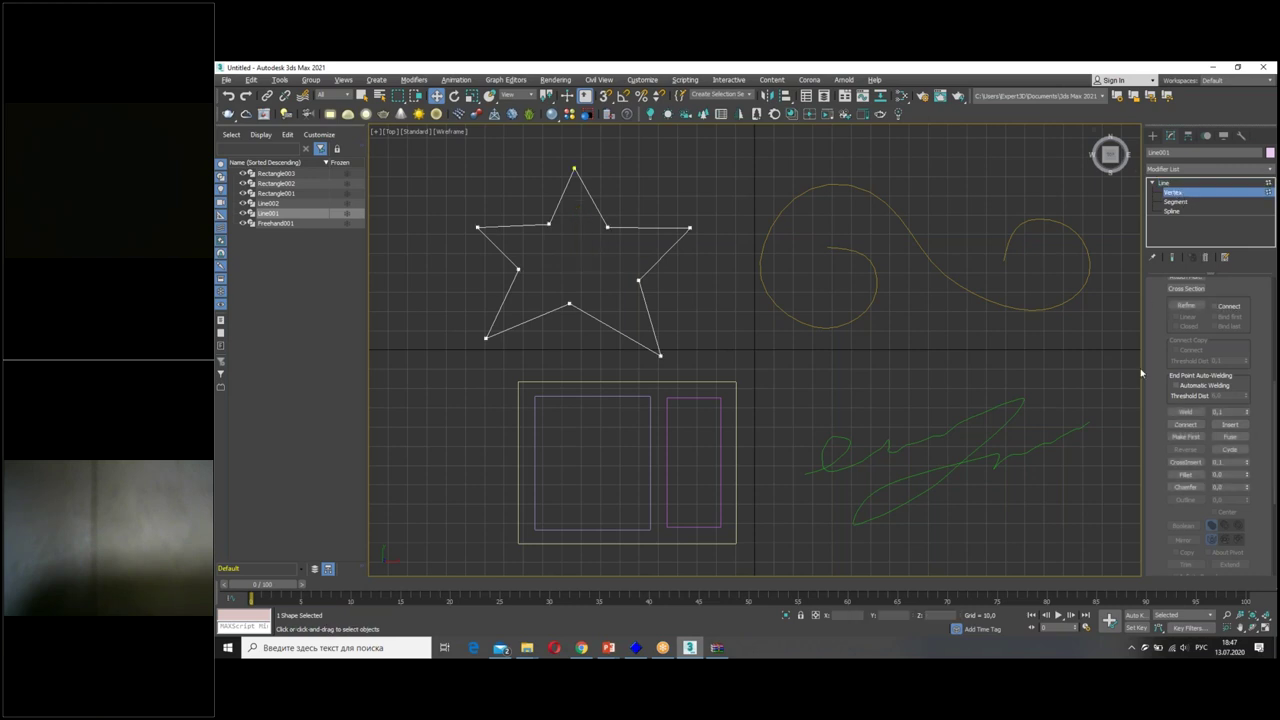
pyautogui.scroll(1, 1151, 417)
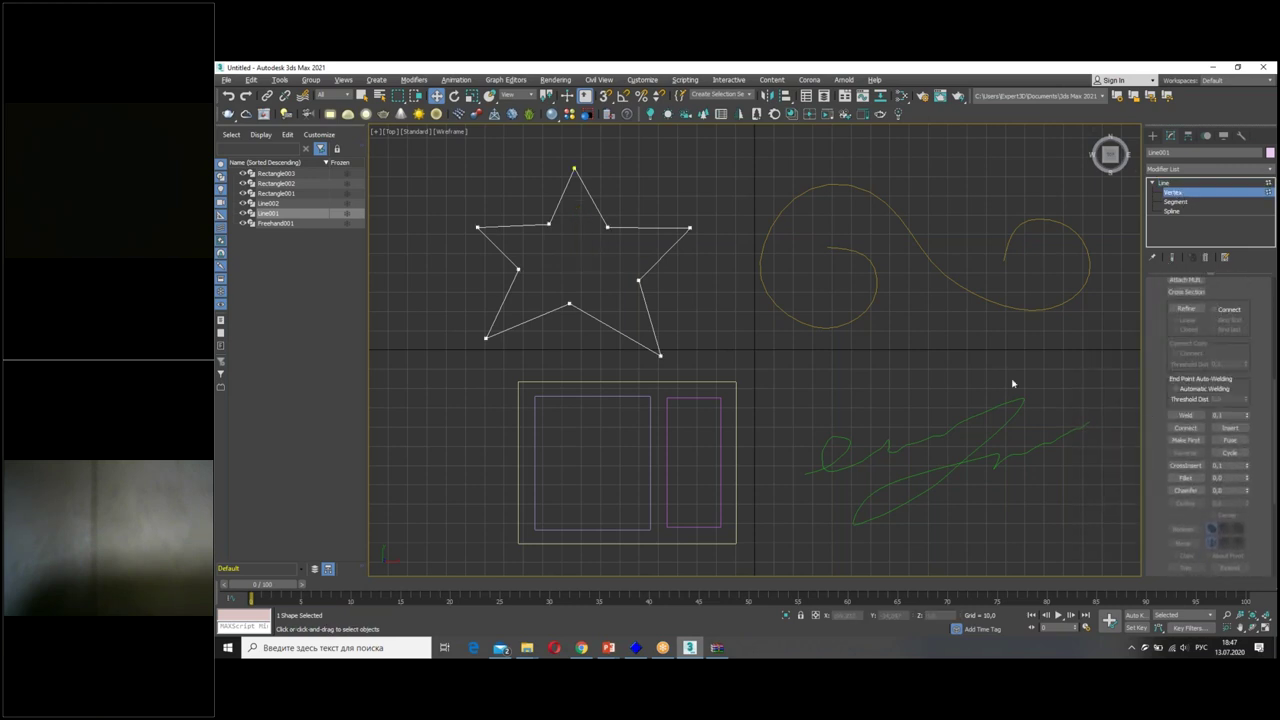
pyautogui.click(477, 227)
pyautogui.moveTo(690, 228); pyautogui.dragTo(701, 227)
pyautogui.moveTo(581, 169); pyautogui.dragTo(583, 148)
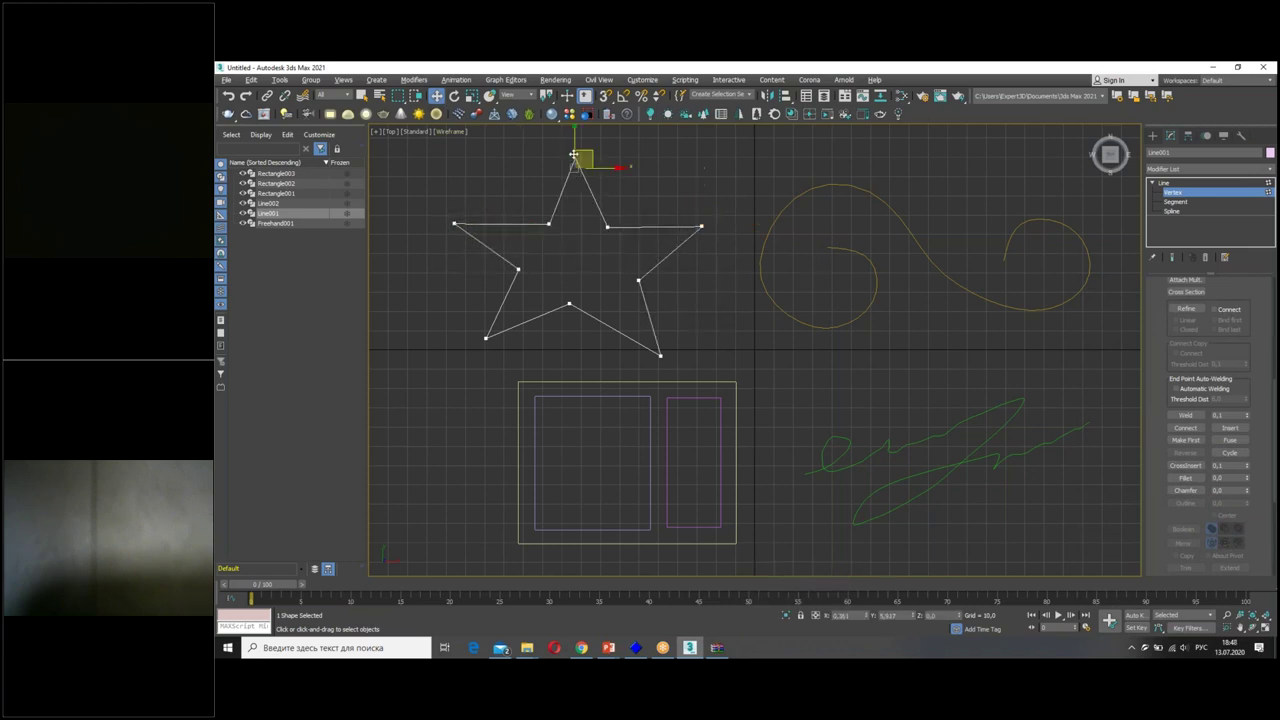
# Spread the star's bottom tips outward and fine-tune its inner and right vertices.
pyautogui.click(486, 338)
pyautogui.moveTo(517, 337); pyautogui.dragTo(506, 358)
pyautogui.click(660, 355)
pyautogui.moveTo(661, 356); pyautogui.dragTo(665, 358)
pyautogui.click(570, 304)
pyautogui.moveTo(639, 282); pyautogui.dragTo(637, 274)
pyautogui.click(702, 227)
pyautogui.moveTo(706, 227); pyautogui.dragTo(713, 228)
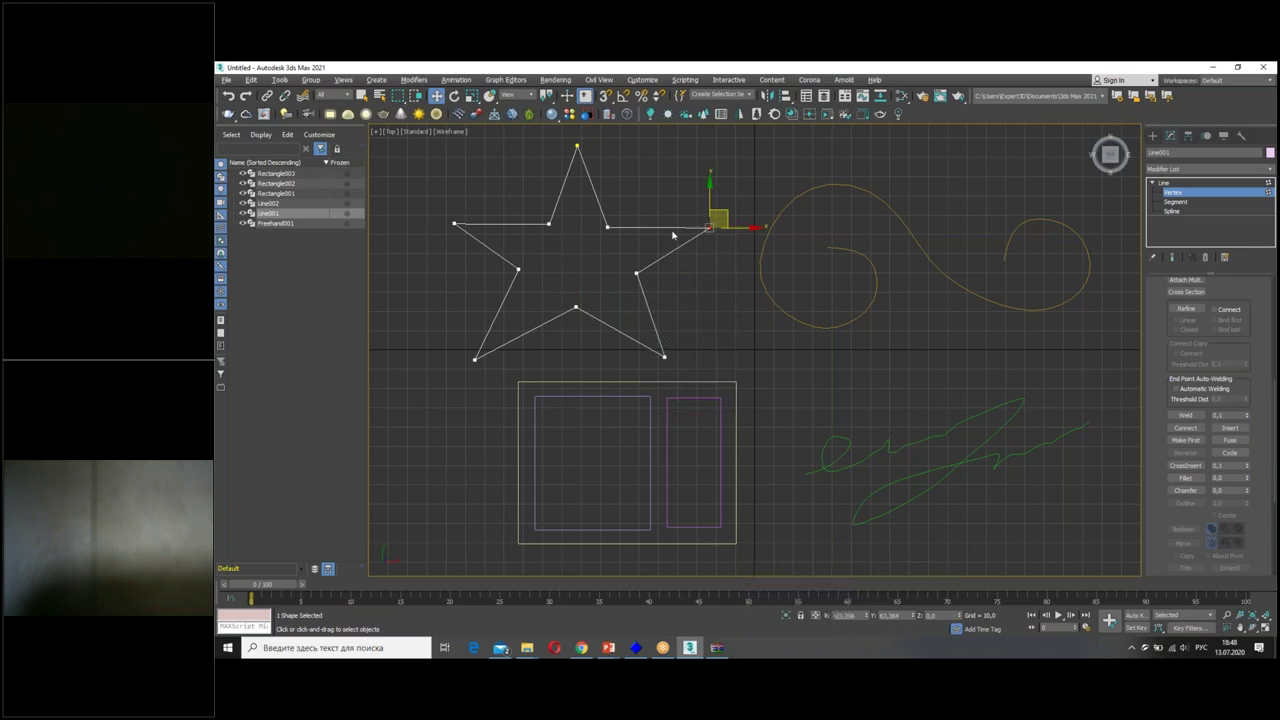
pyautogui.moveTo(606, 227); pyautogui.dragTo(607, 223)
pyautogui.click(594, 408)
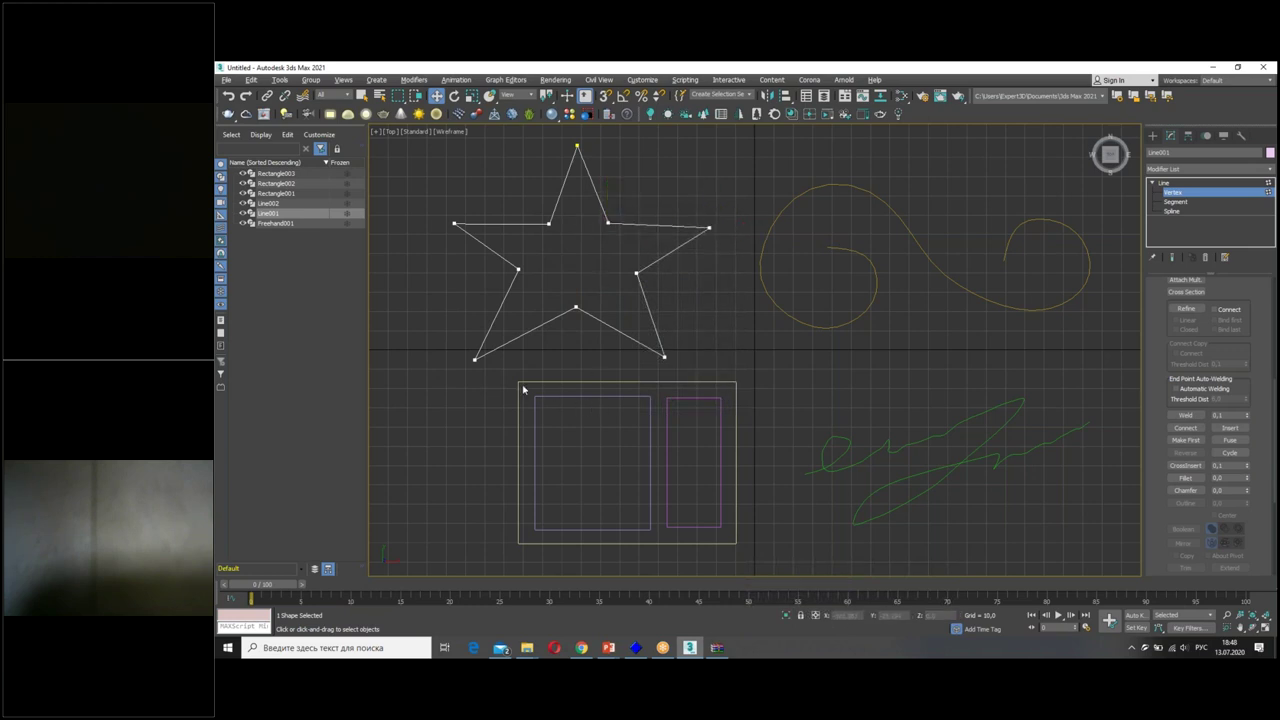
pyautogui.click(476, 358)
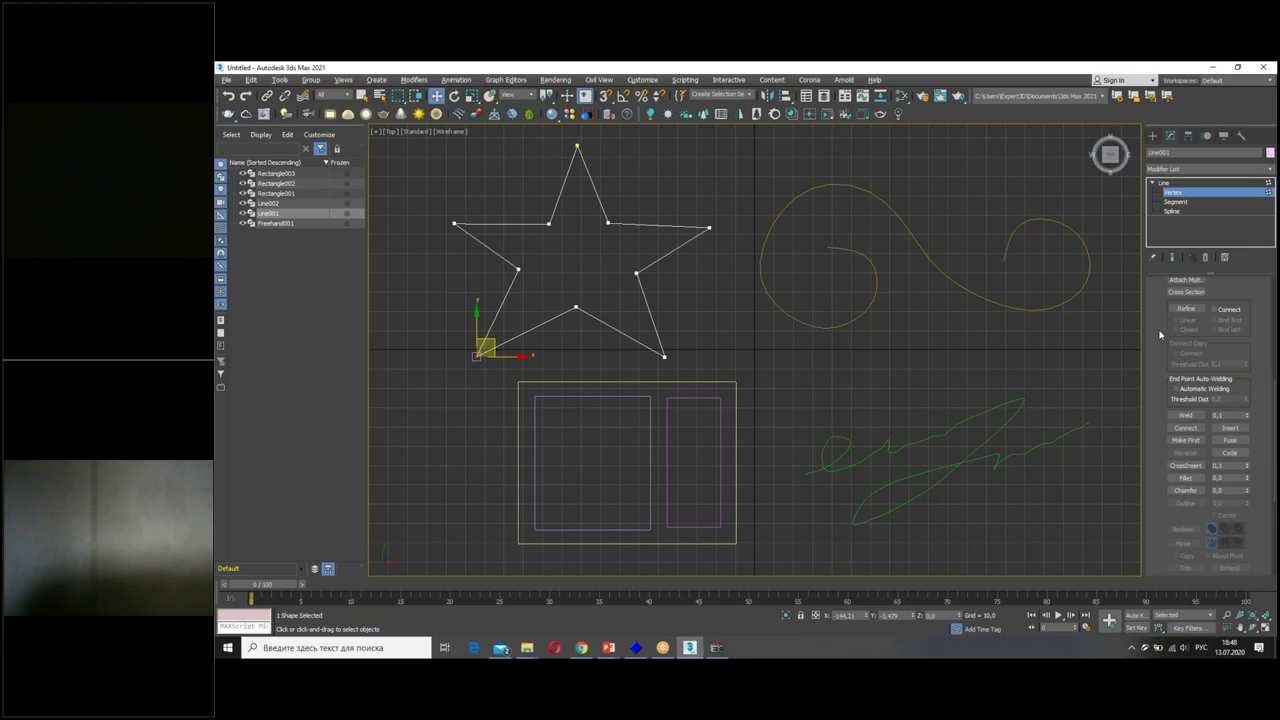
pyautogui.scroll(2, 1170, 340)
pyautogui.click(1185, 341)
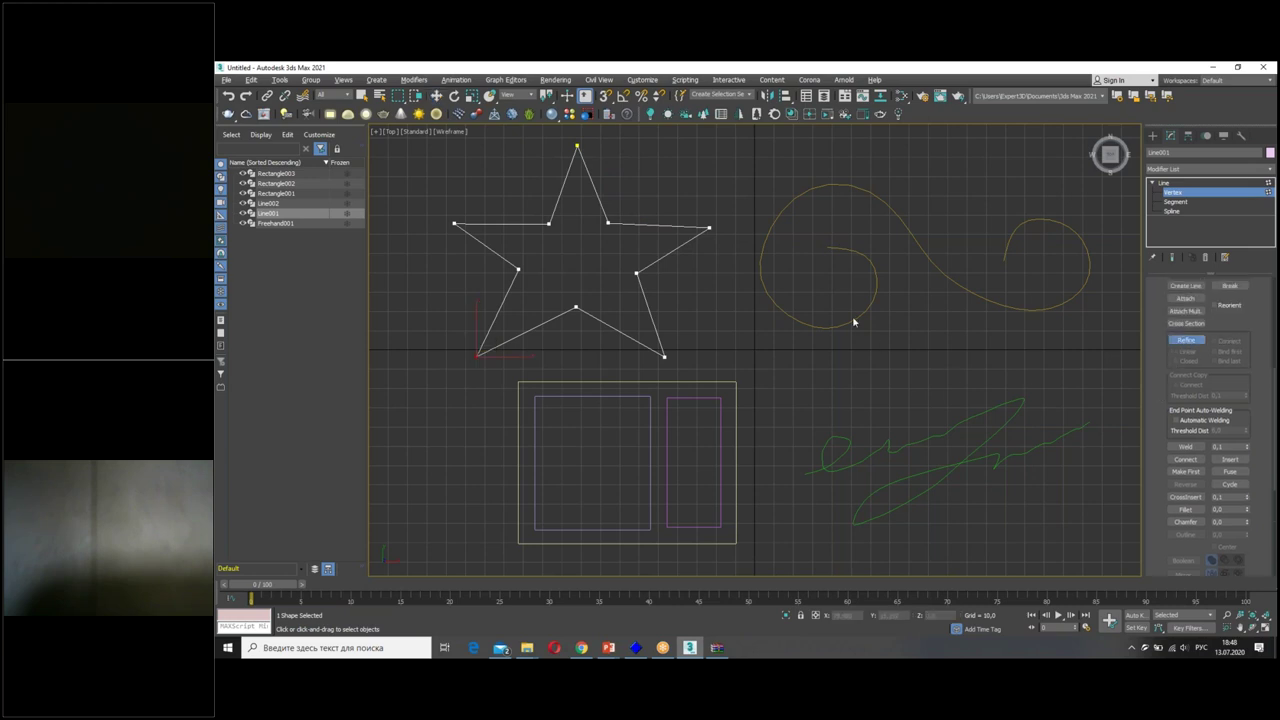
pyautogui.click(512, 223)
pyautogui.click(662, 224)
pyautogui.click(669, 252)
pyautogui.click(498, 253)
pyautogui.click(503, 298)
pyautogui.click(534, 327)
pyautogui.click(612, 326)
pyautogui.click(650, 311)
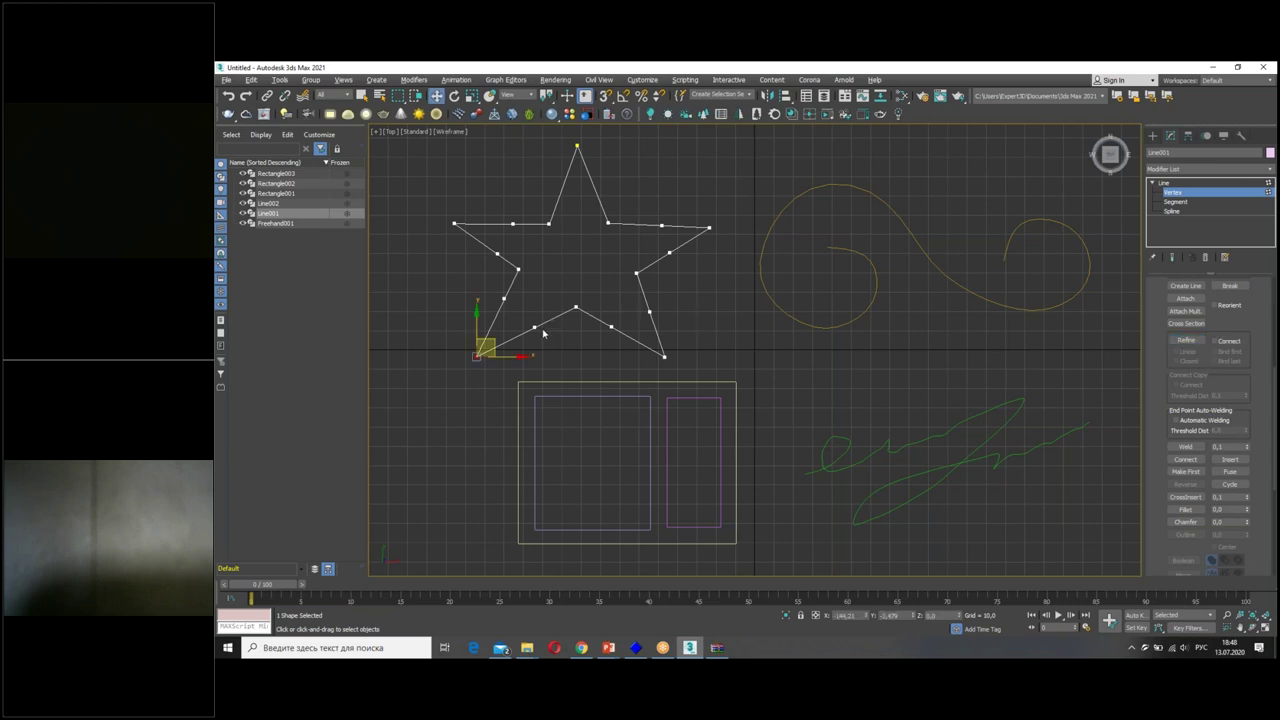
pyautogui.moveTo(535, 328)
pyautogui.mouseDown()
pyautogui.moveTo(537, 298)
pyautogui.moveTo(509, 294)
pyautogui.moveTo(518, 300)
pyautogui.mouseUp()
pyautogui.moveTo(611, 326)
pyautogui.mouseDown()
pyautogui.moveTo(660, 225)
pyautogui.moveTo(667, 248)
pyautogui.moveTo(629, 250)
pyautogui.mouseUp()
pyautogui.click(640, 311)
pyautogui.moveTo(512, 223)
pyautogui.mouseDown()
pyautogui.moveTo(524, 232)
pyautogui.moveTo(510, 249)
pyautogui.mouseUp()
pyautogui.click(604, 336)
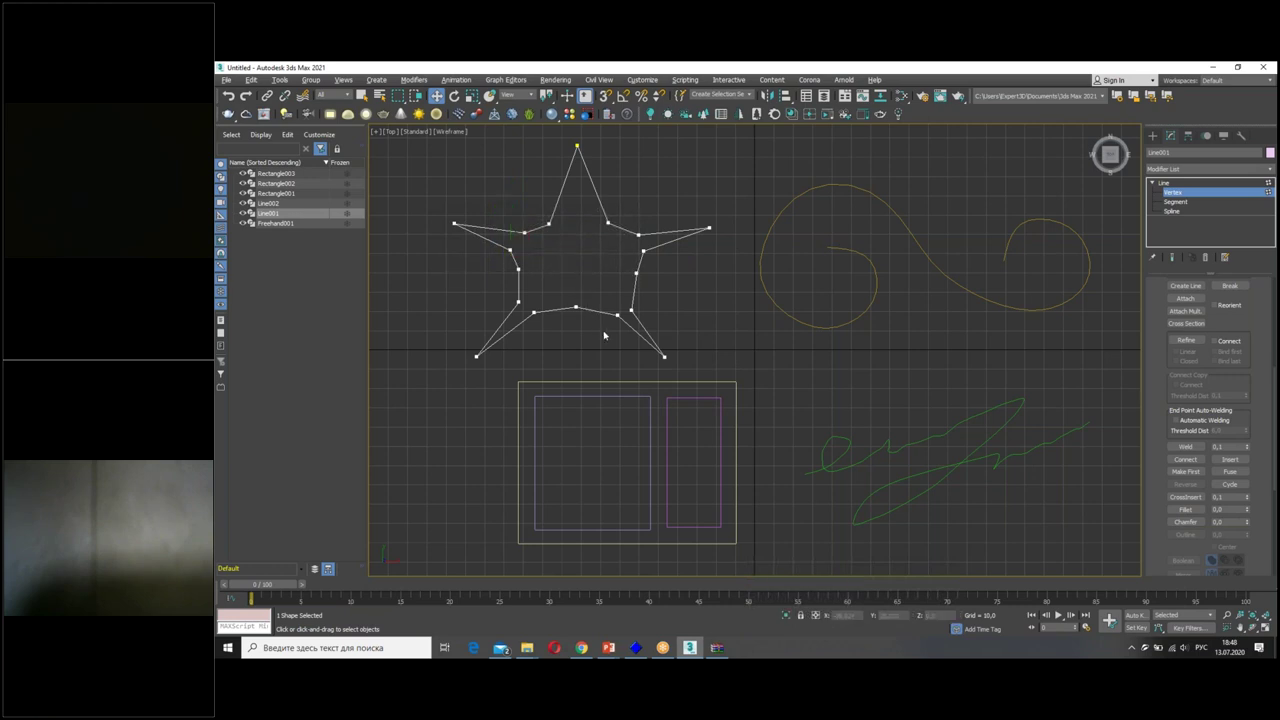
pyautogui.click(510, 249)
pyautogui.press('Delete')
pyautogui.moveTo(630, 228); pyautogui.dragTo(652, 258)
pyautogui.press('Delete')
pyautogui.click(617, 316)
pyautogui.press('Delete')
pyautogui.moveTo(497, 298); pyautogui.dragTo(544, 323)
pyautogui.press('Delete')
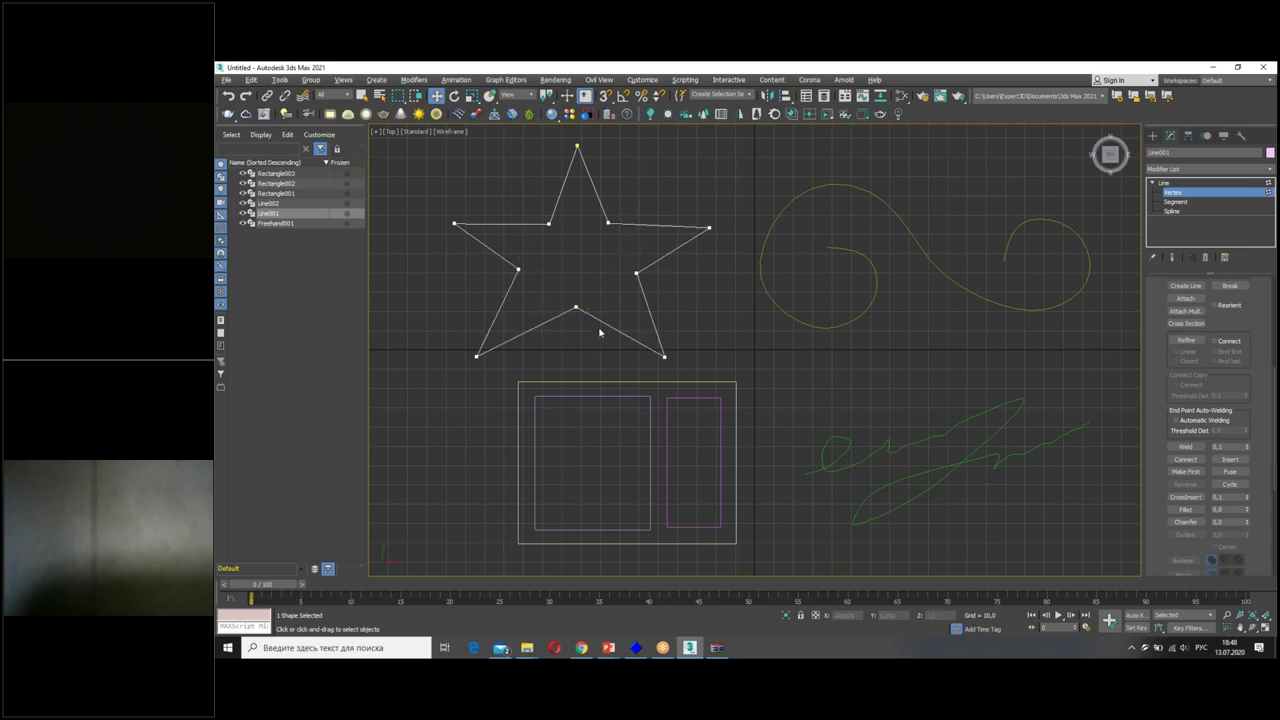
# Edit curly curve Line002 at Vertex level, nudging its right loop's top vertex up-right.
pyautogui.click(1164, 183)
pyautogui.click(962, 289)
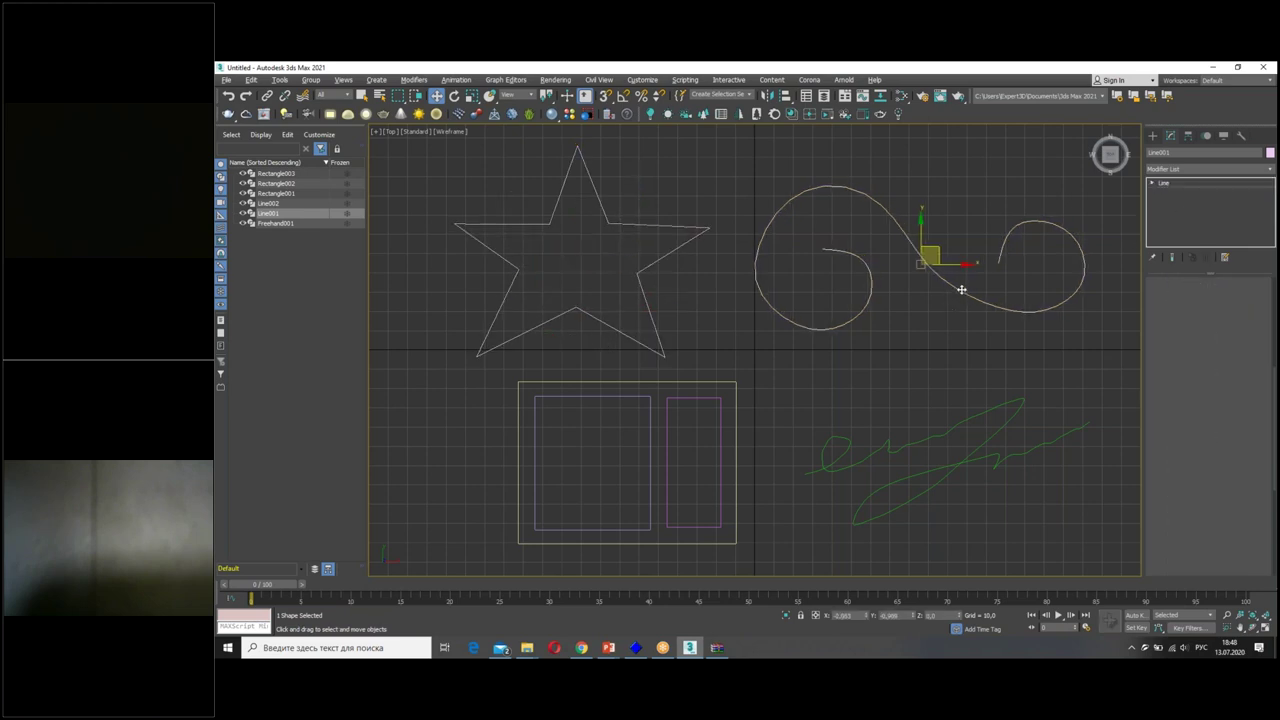
pyautogui.click(1153, 183)
pyautogui.click(1174, 192)
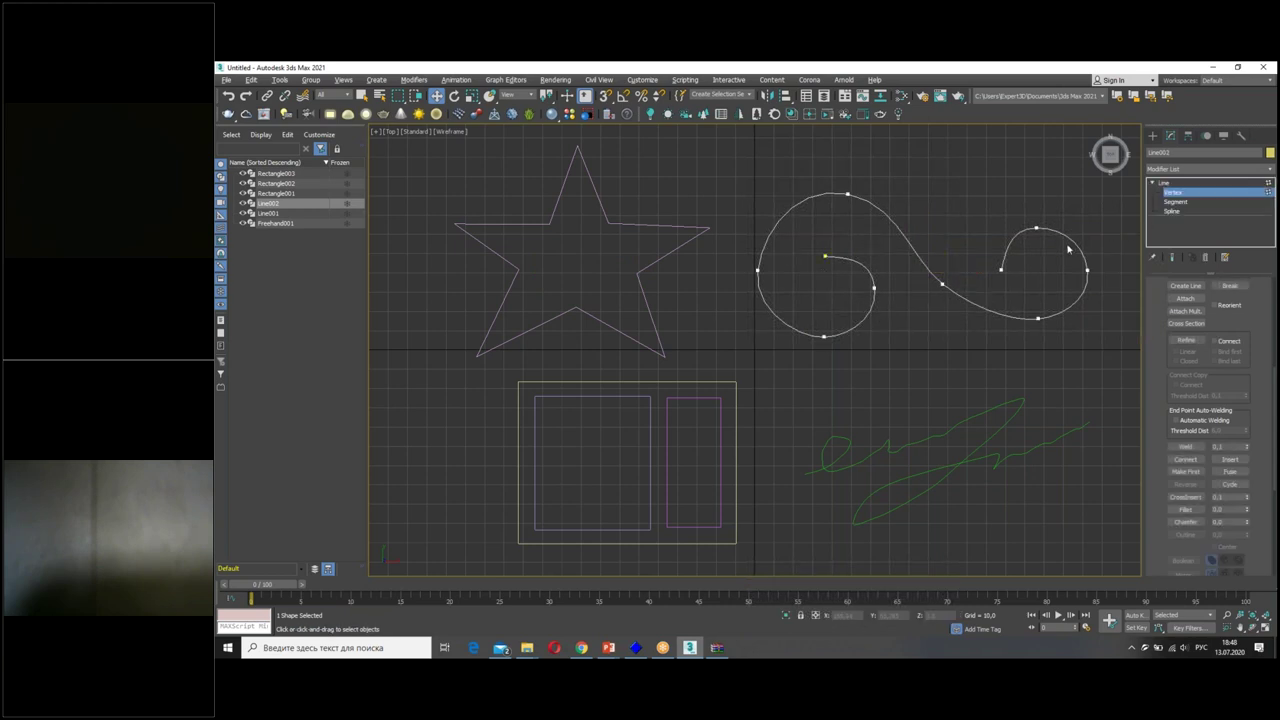
pyautogui.click(1036, 229)
pyautogui.moveTo(1017, 232); pyautogui.dragTo(1022, 226)
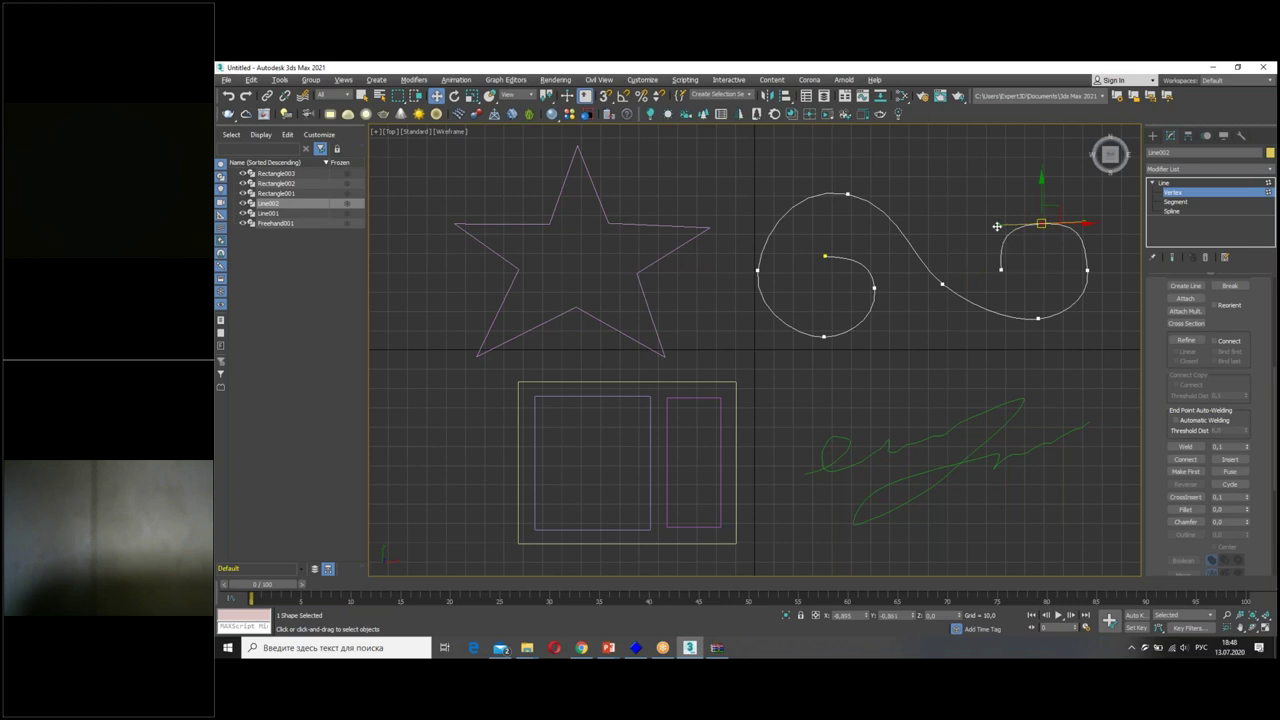
# Adjust the S-curve's middle vertex for a smoother bend and raise the start vertex slightly.
pyautogui.click(1088, 270)
pyautogui.click(1040, 320)
pyautogui.click(942, 284)
pyautogui.moveTo(975, 303); pyautogui.dragTo(958, 295)
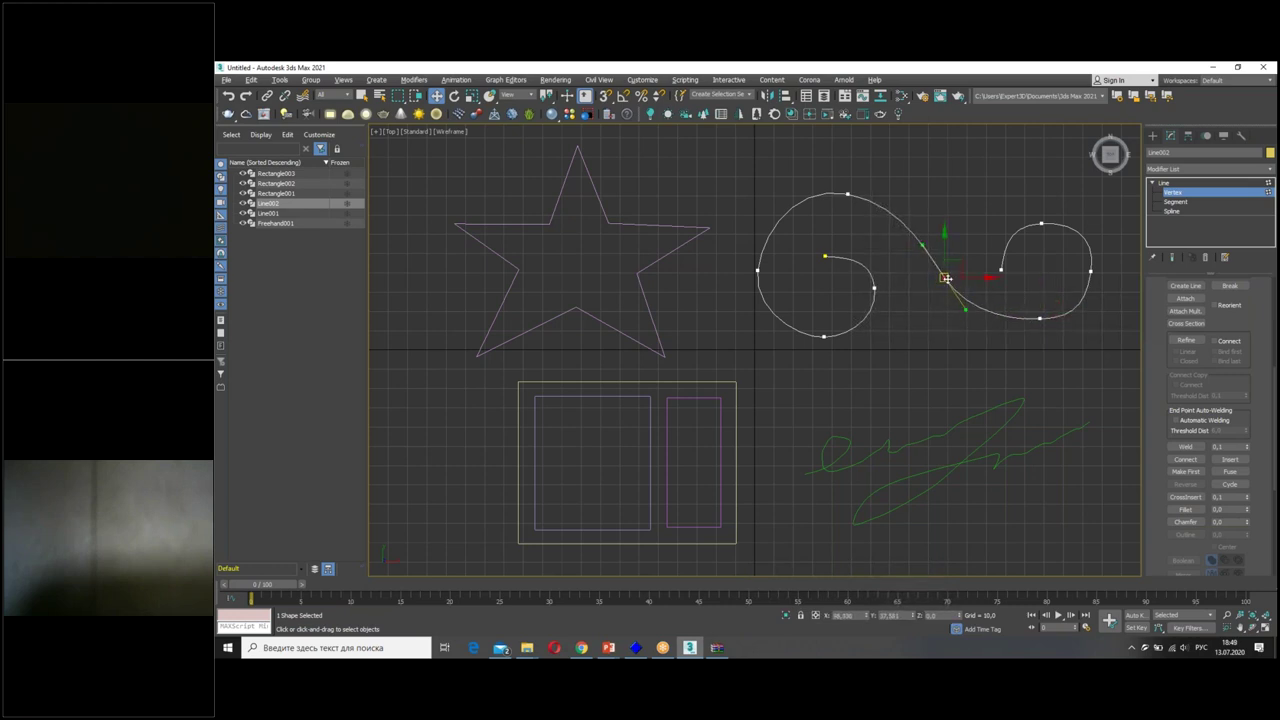
pyautogui.click(1040, 222)
pyautogui.click(1001, 269)
pyautogui.click(1020, 298)
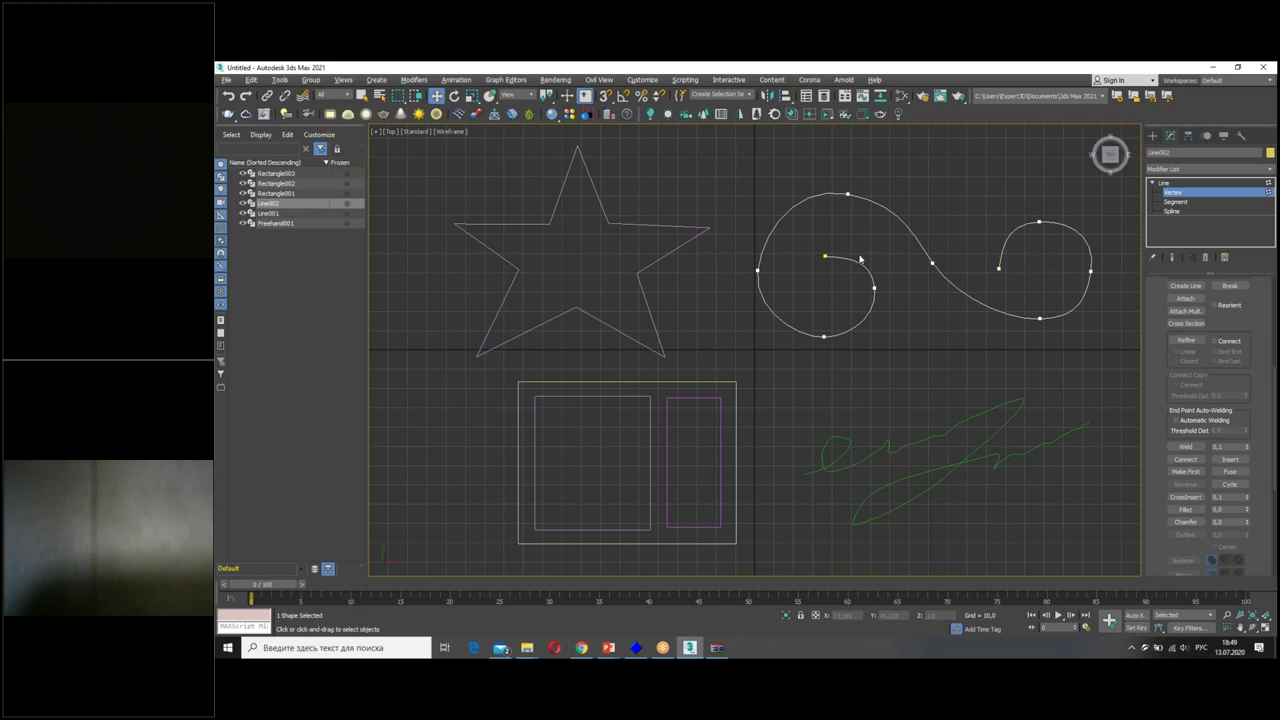
pyautogui.moveTo(828, 260); pyautogui.dragTo(827, 250)
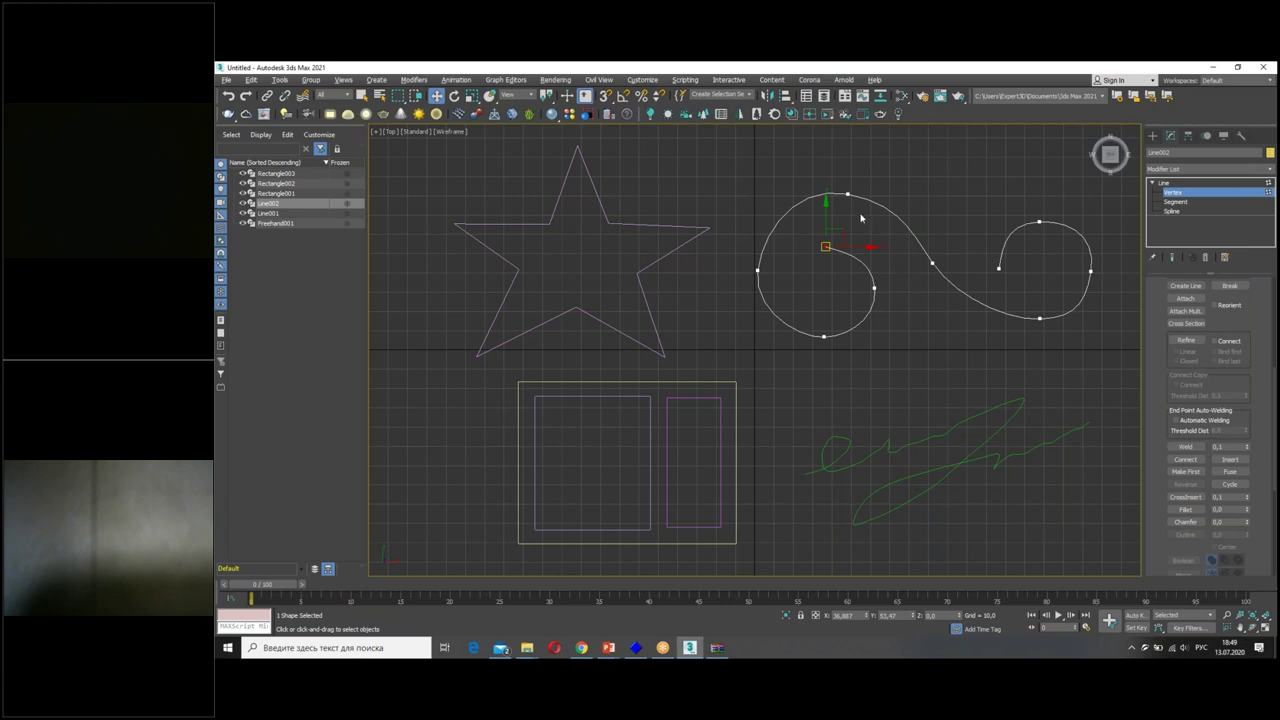
# Apply a dragged-width Outline to Line002 at Spline level, forming a closed double-walled band.
pyautogui.click(1187, 211)
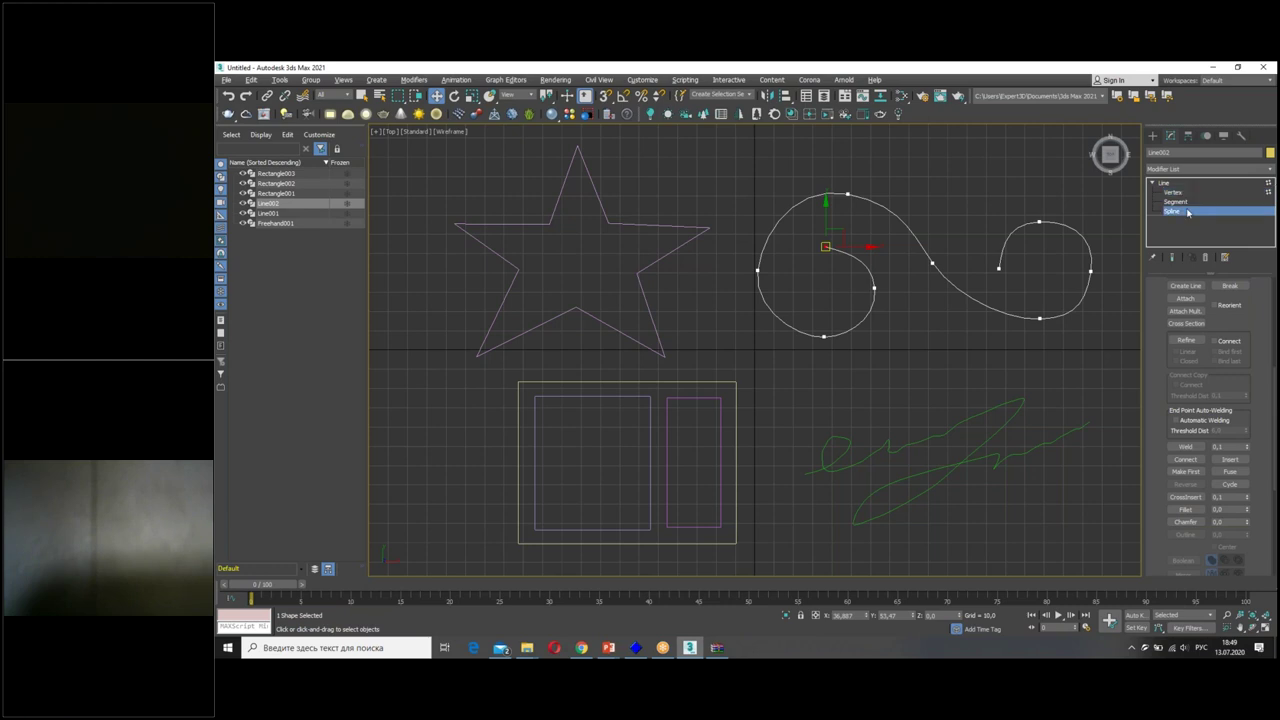
pyautogui.scroll(-2, 1180, 280)
pyautogui.scroll(-2, 1172, 295)
pyautogui.scroll(-2, 1169, 300)
pyautogui.click(1185, 342)
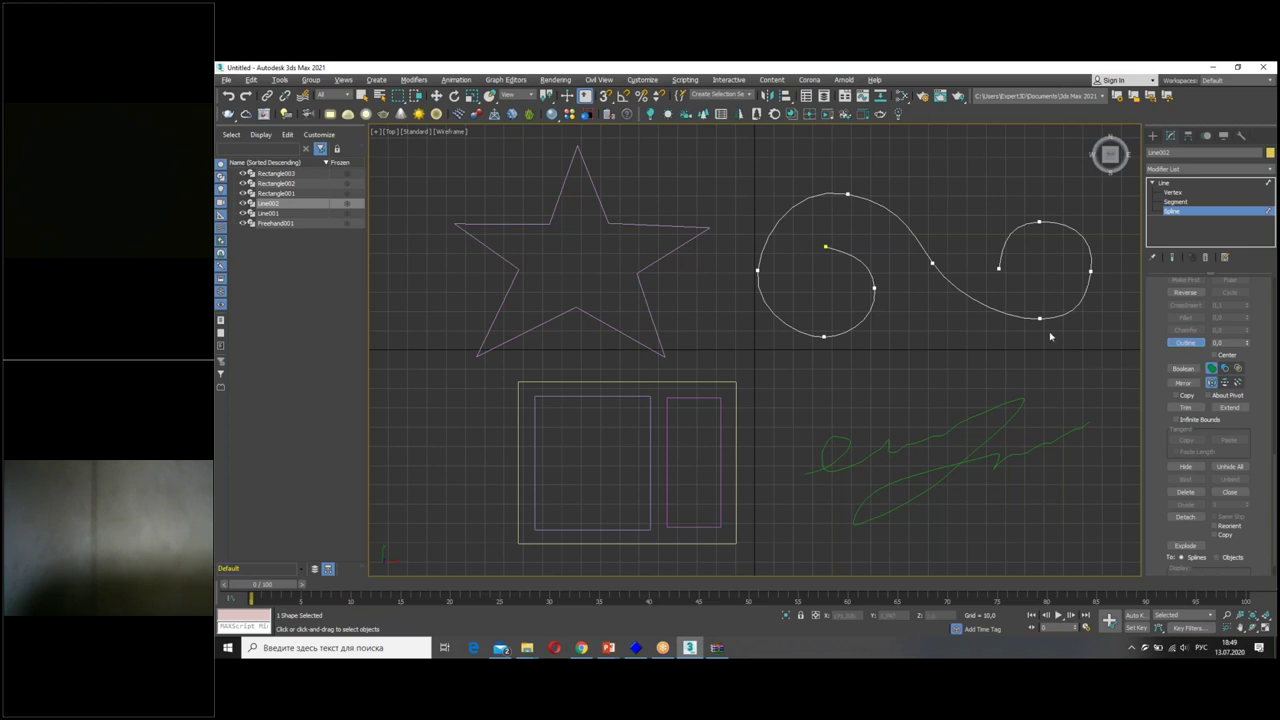
pyautogui.moveTo(1007, 315); pyautogui.dragTo(1016, 304)
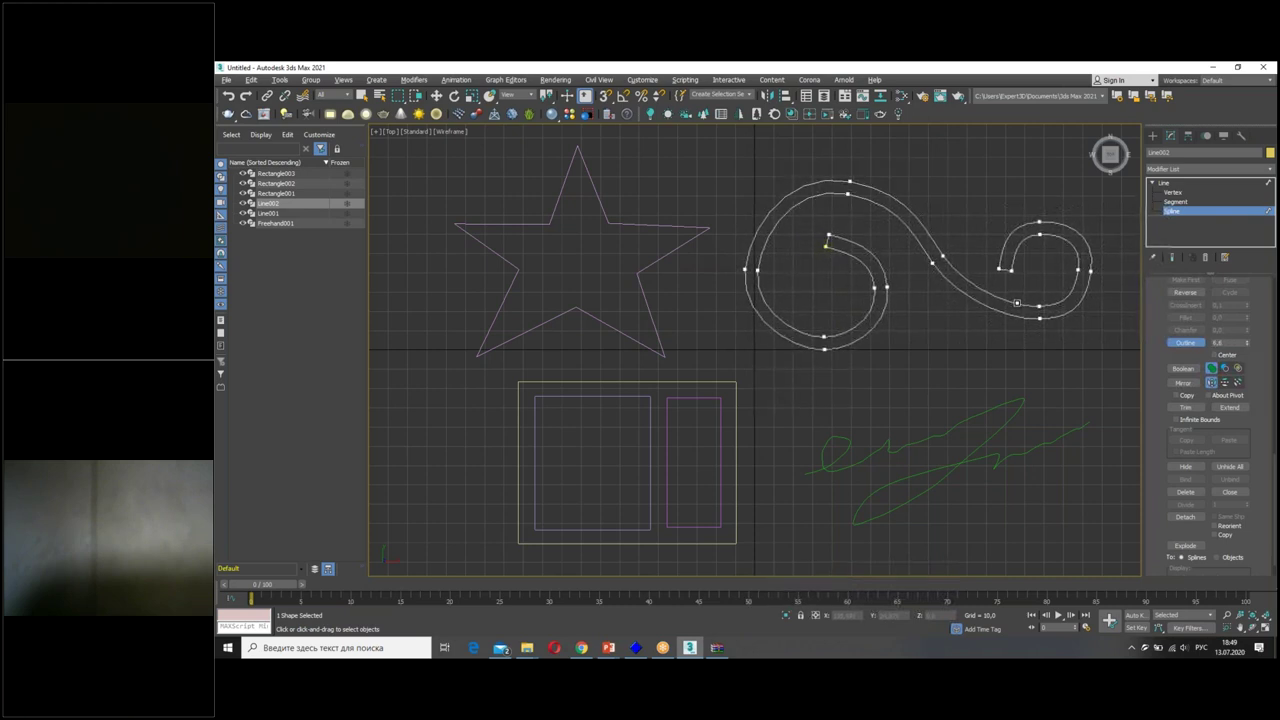
pyautogui.rightClick(1113, 335)
pyautogui.click(1164, 183)
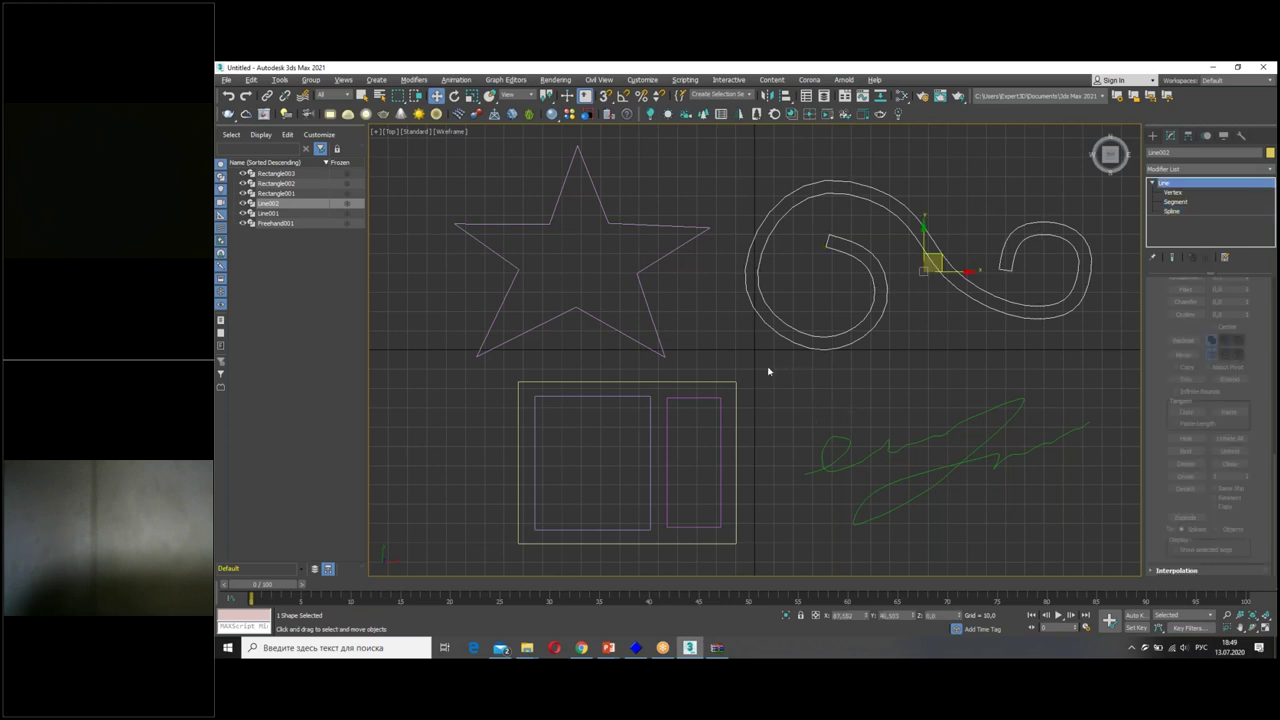
# Select the outer rectangle Rectangle001, sized 83,947 by 112,856.
pyautogui.click(718, 381)
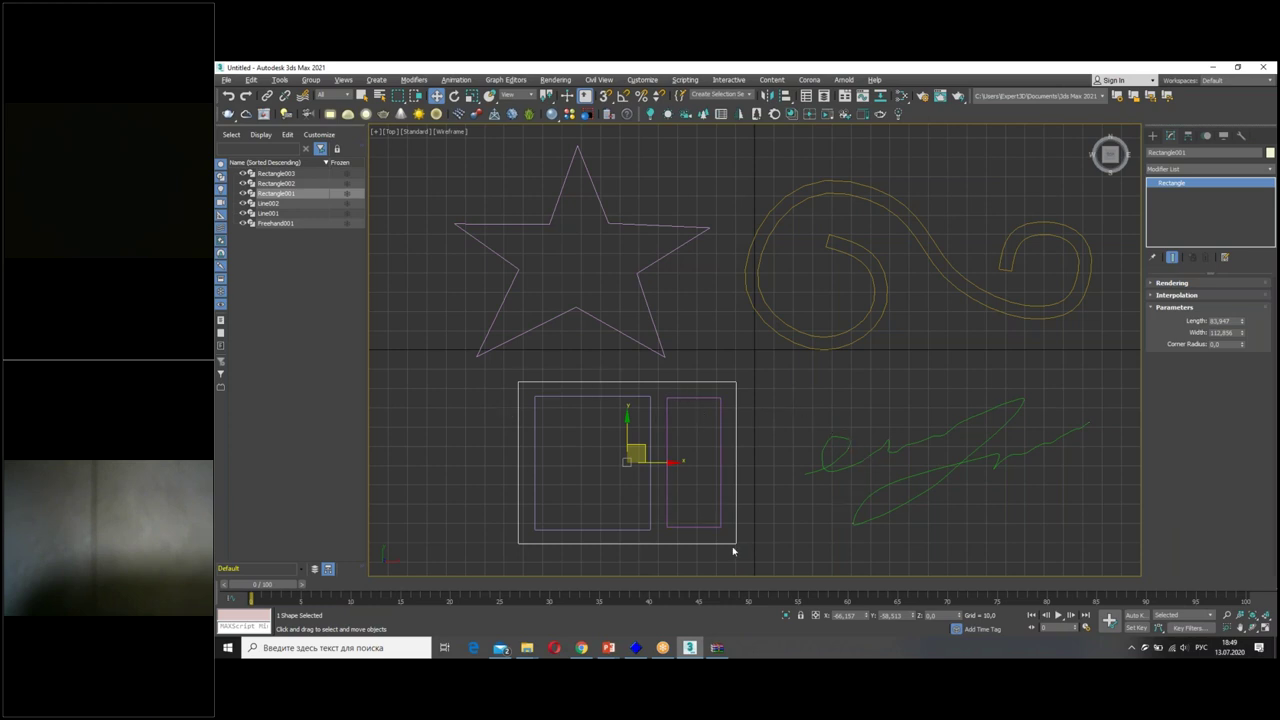
# Add an Edit Spline modifier to Rectangle001.
pyautogui.click(1185, 168)
pyautogui.scroll(-4, 1200, 340)
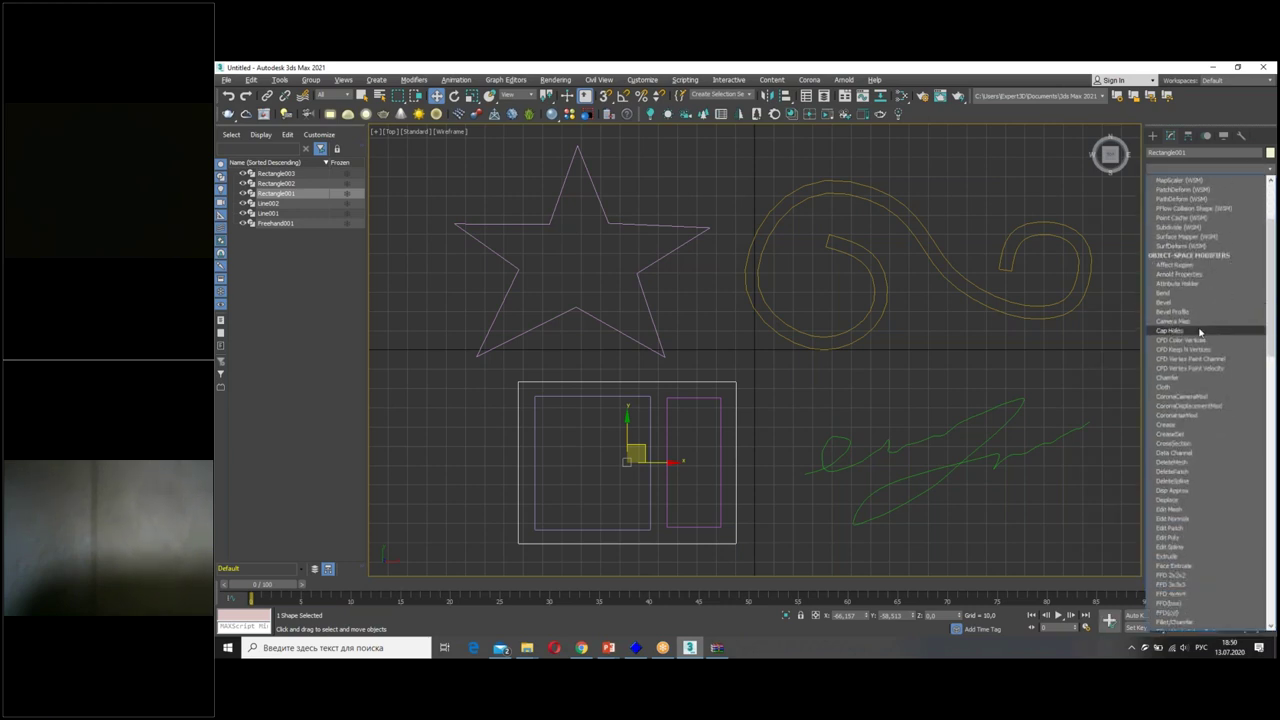
pyautogui.scroll(-2, 1200, 365)
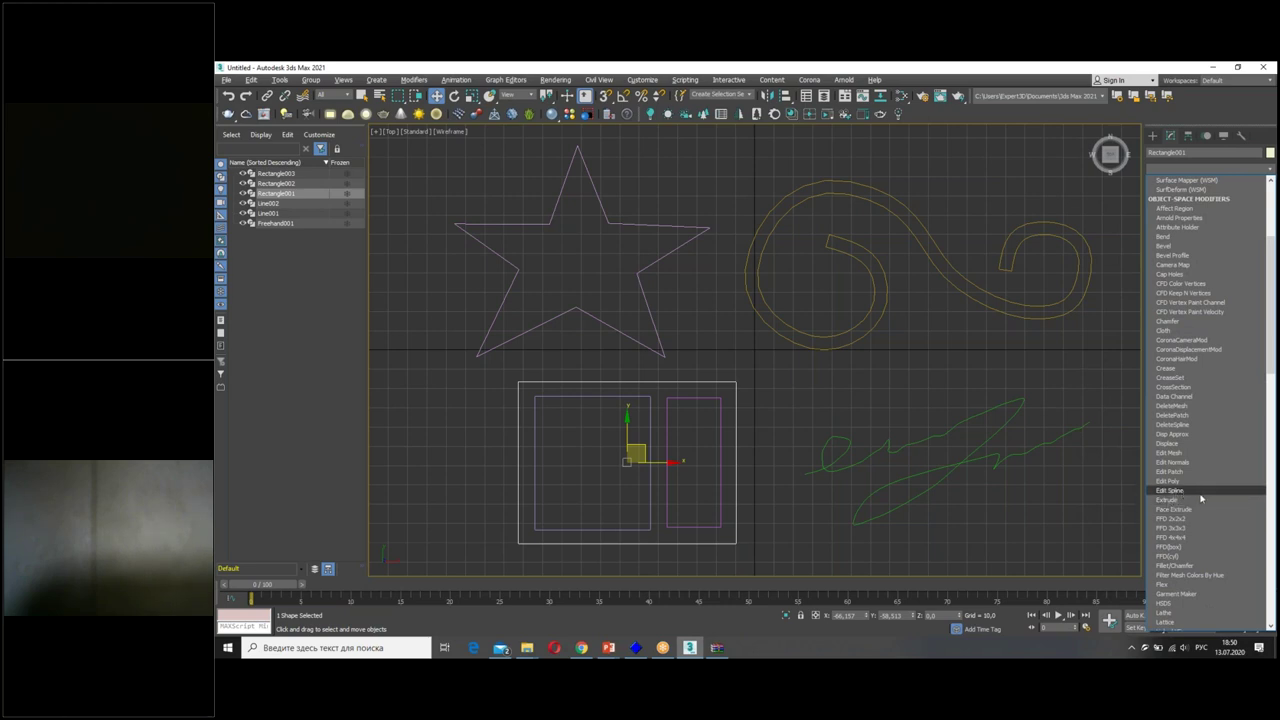
pyautogui.click(1181, 491)
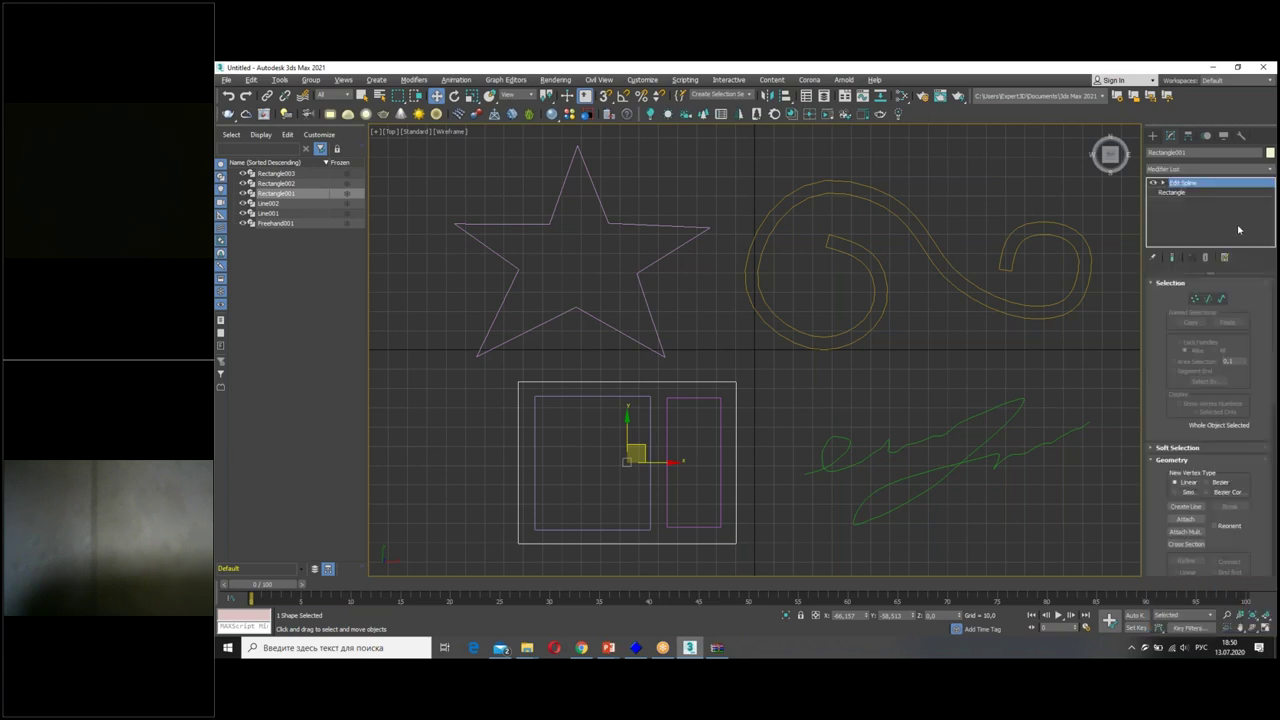
pyautogui.click(1171, 193)
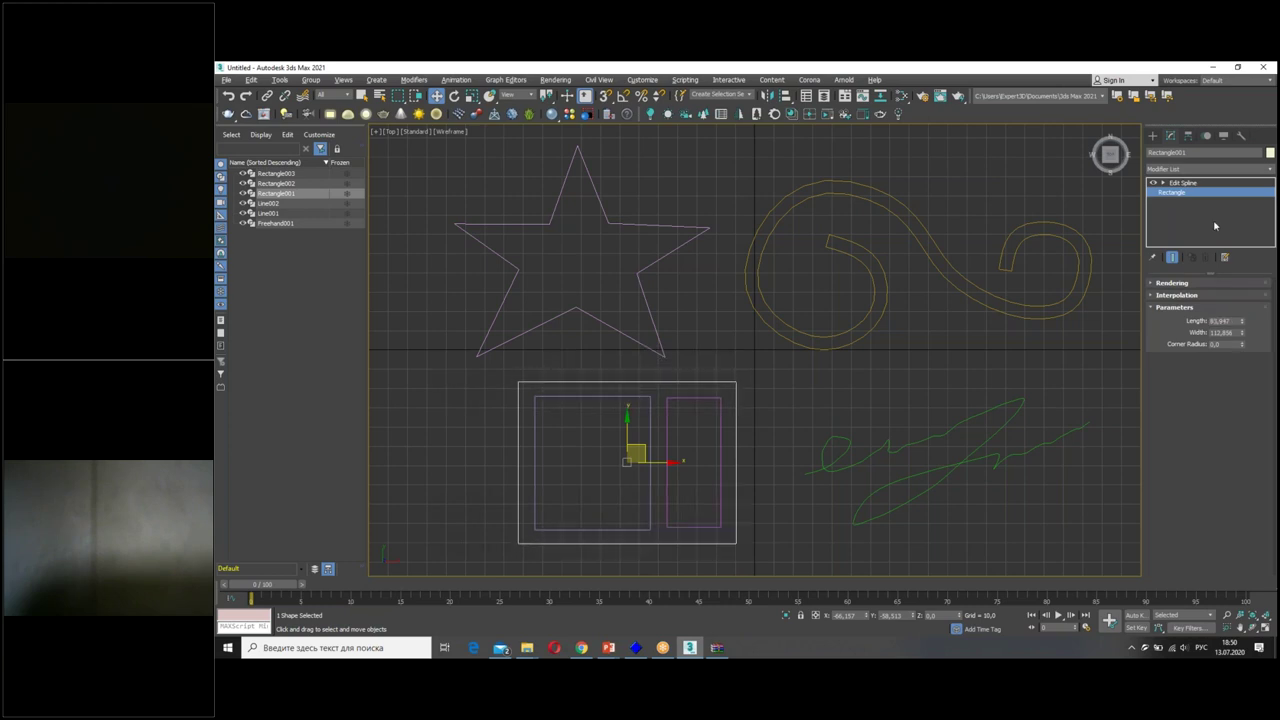
pyautogui.click(1192, 183)
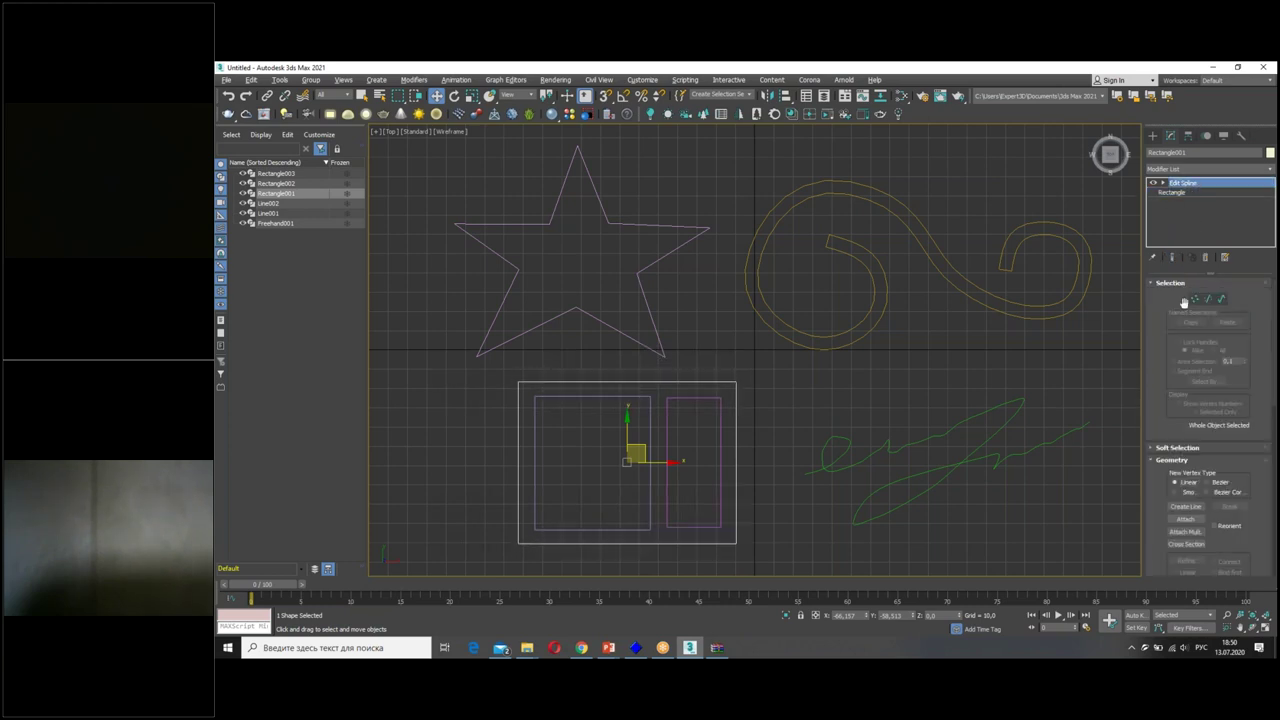
# Attach both inner rectangles to Rectangle001 so they form one shape.
pyautogui.scroll(-2, 1160, 415)
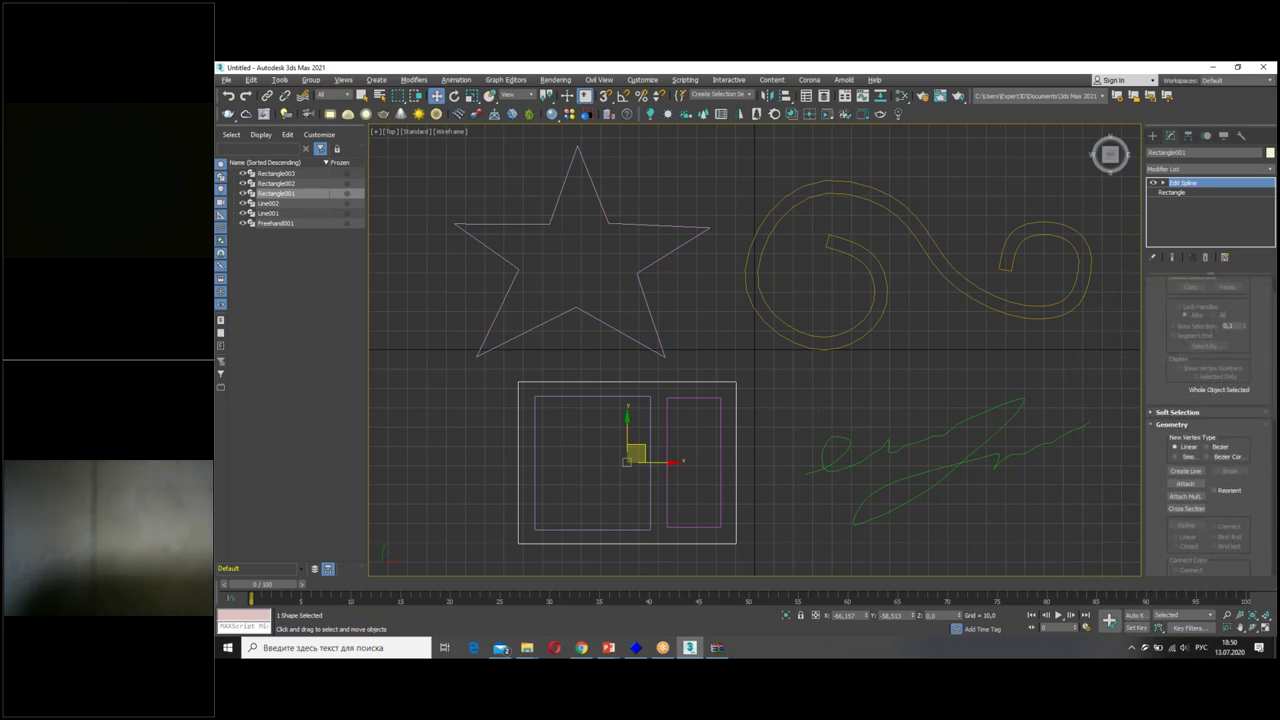
pyautogui.scroll(-2, 1171, 340)
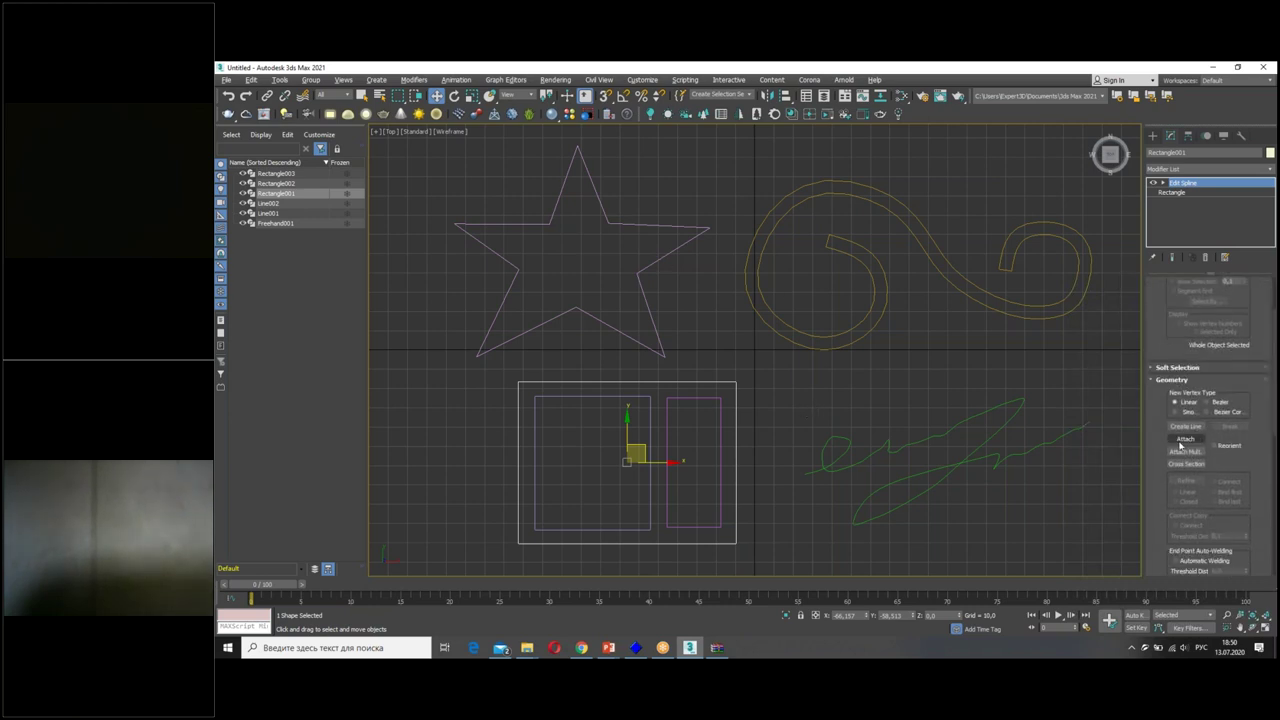
pyautogui.click(1186, 439)
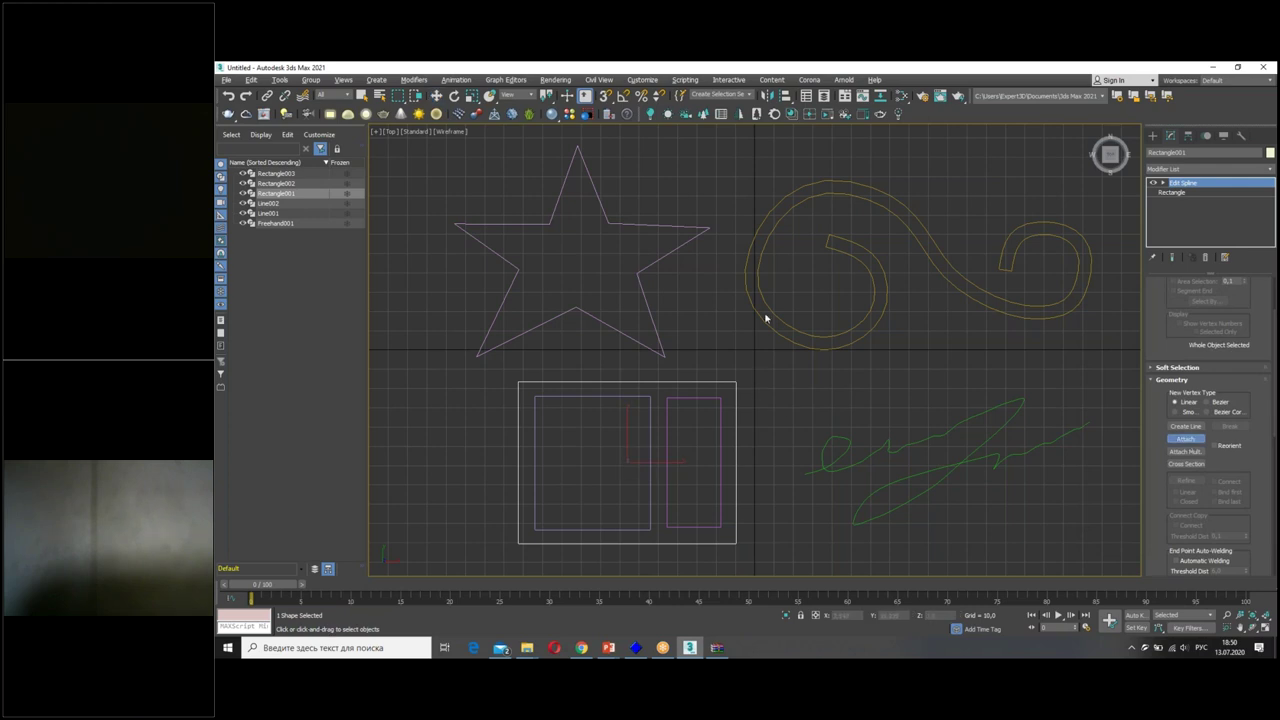
pyautogui.click(649, 400)
pyautogui.click(696, 400)
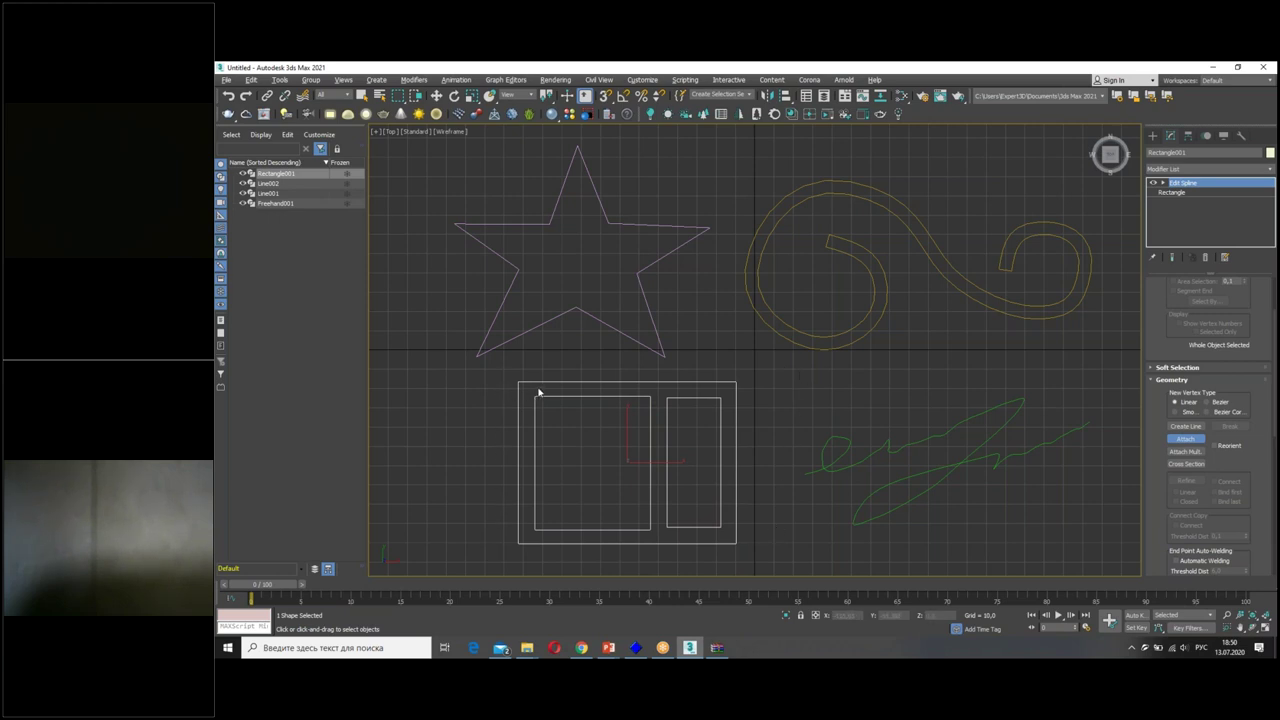
pyautogui.click(1184, 439)
# Nudge the freehand scribble slightly left and down with the Move tool.
pyautogui.press('w')
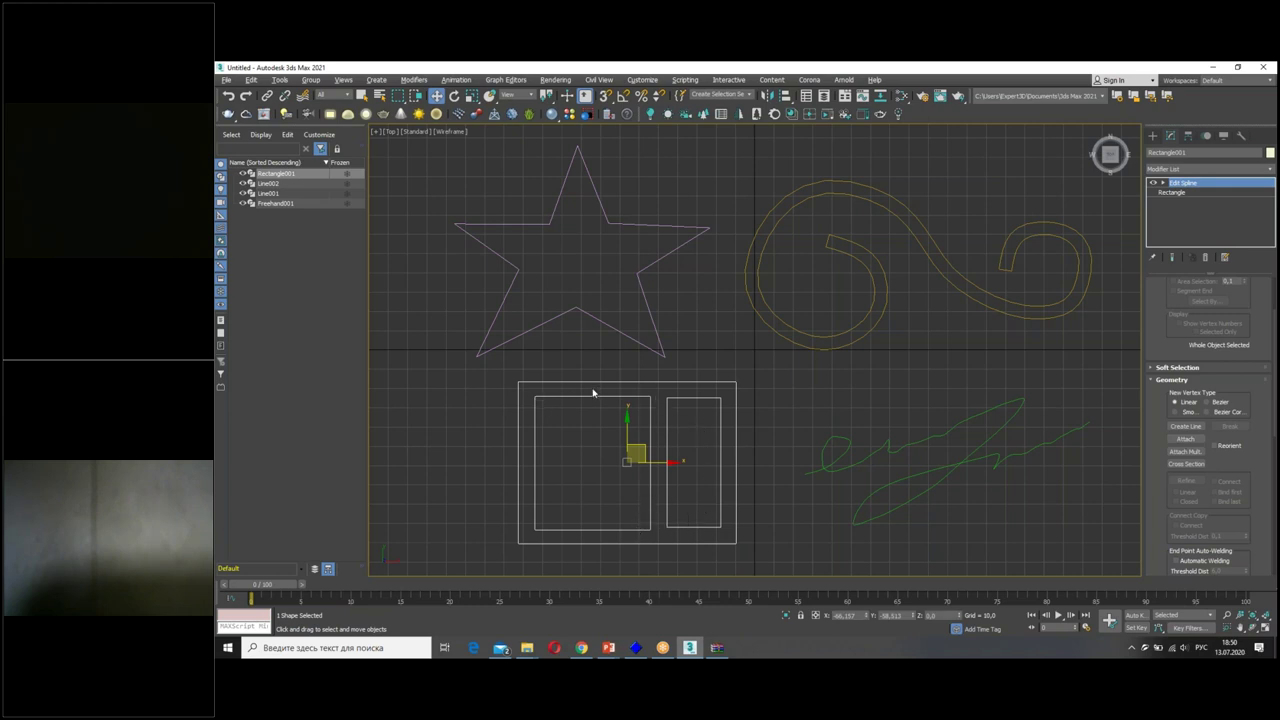
pyautogui.click(849, 433)
pyautogui.moveTo(880, 449); pyautogui.dragTo(868, 456)
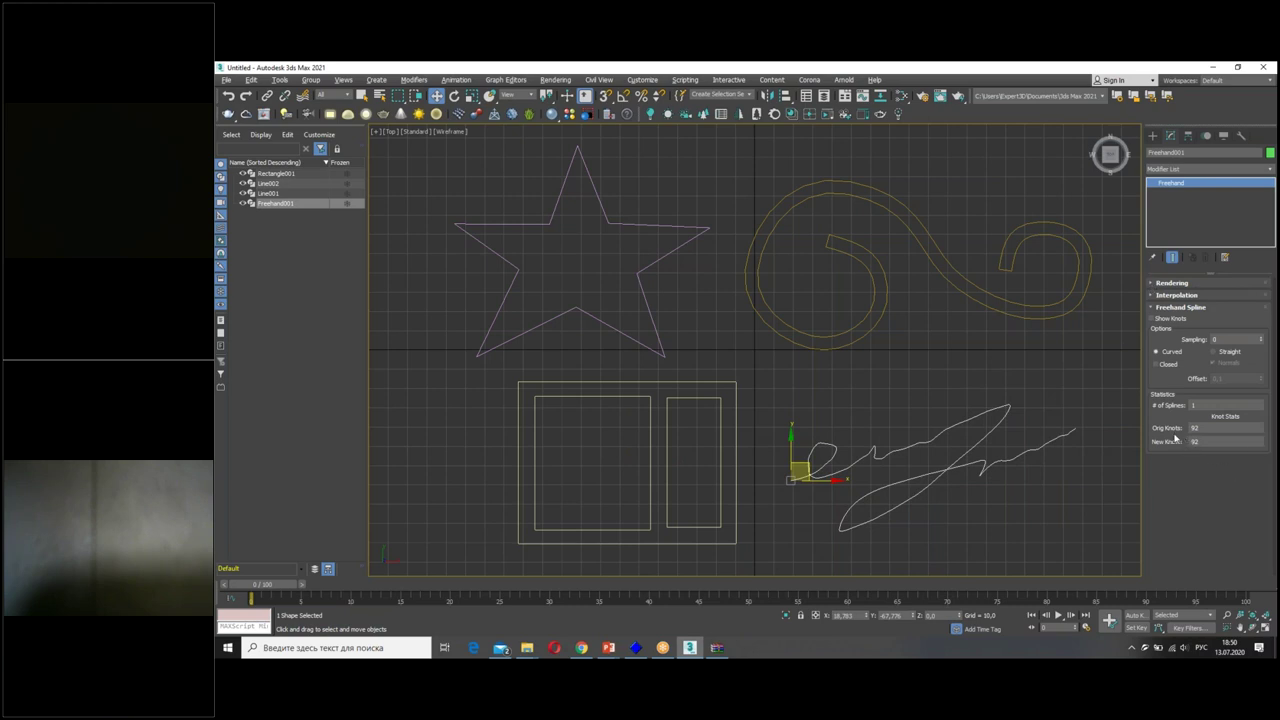
# Add an Edit Spline modifier to the freehand scribble Freehand001 and enter Vertex level.
pyautogui.click(736, 392)
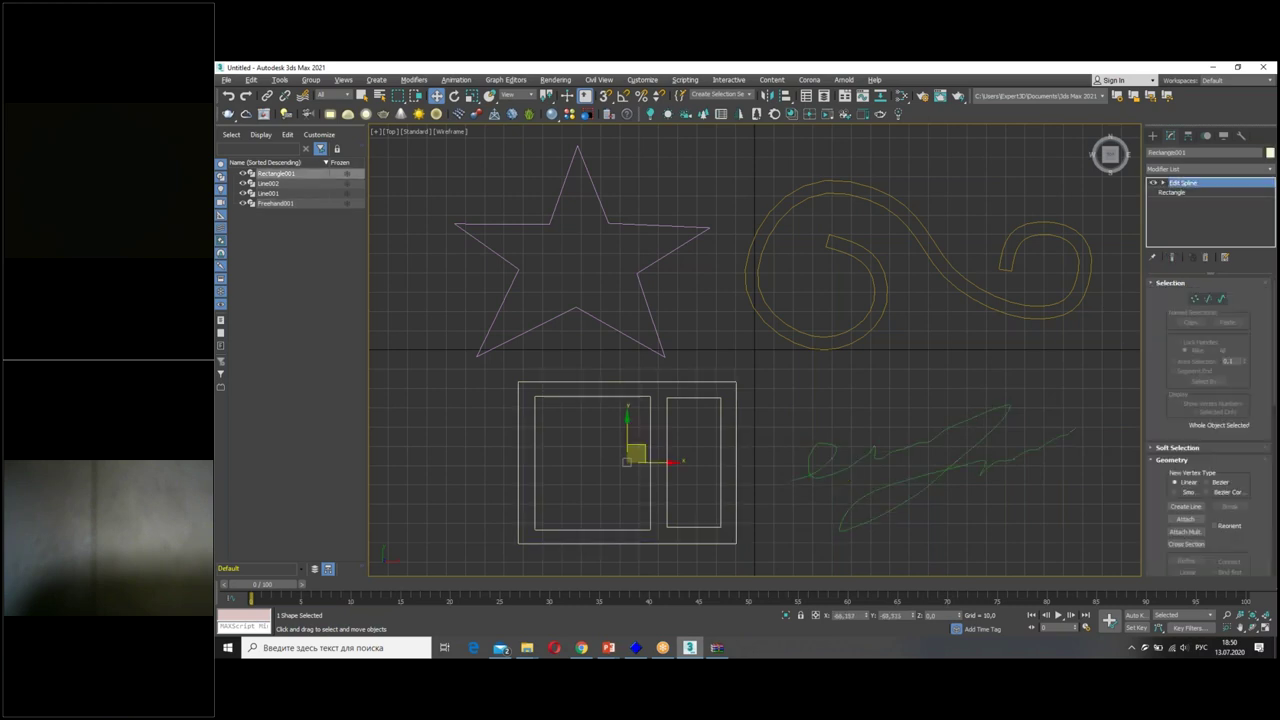
pyautogui.click(1036, 446)
pyautogui.click(1205, 172)
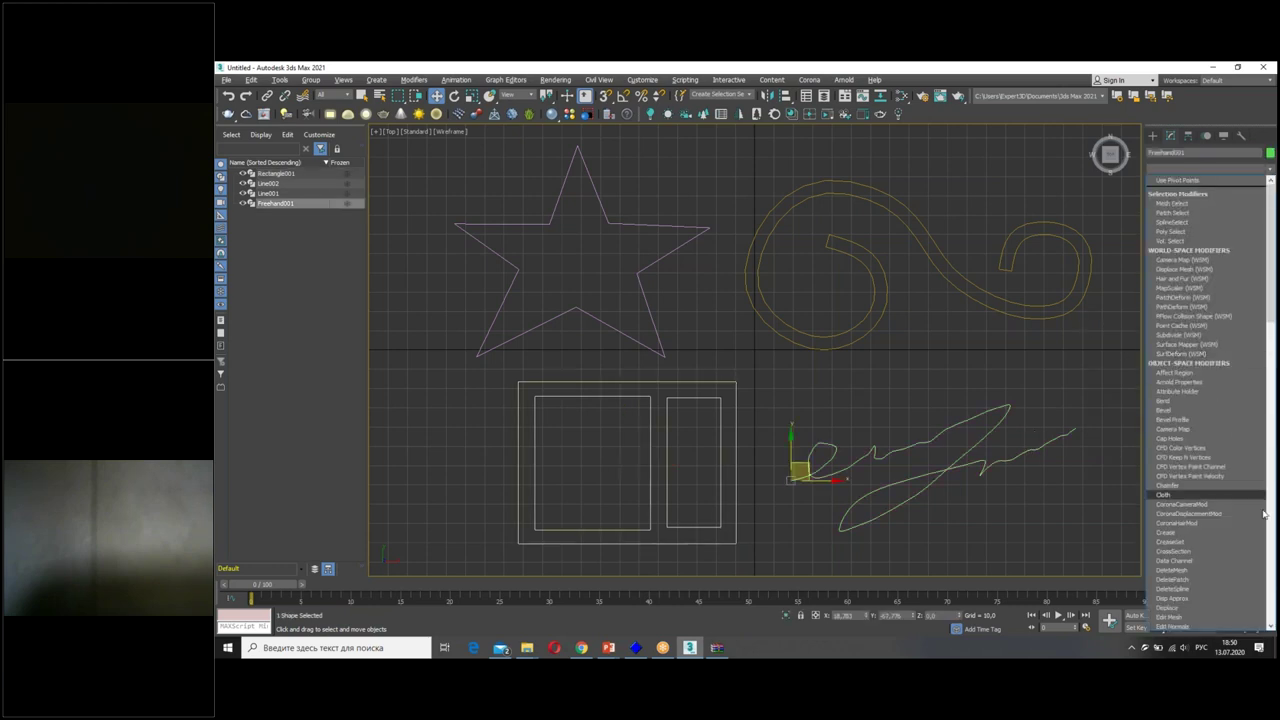
pyautogui.scroll(-3, 1196, 551)
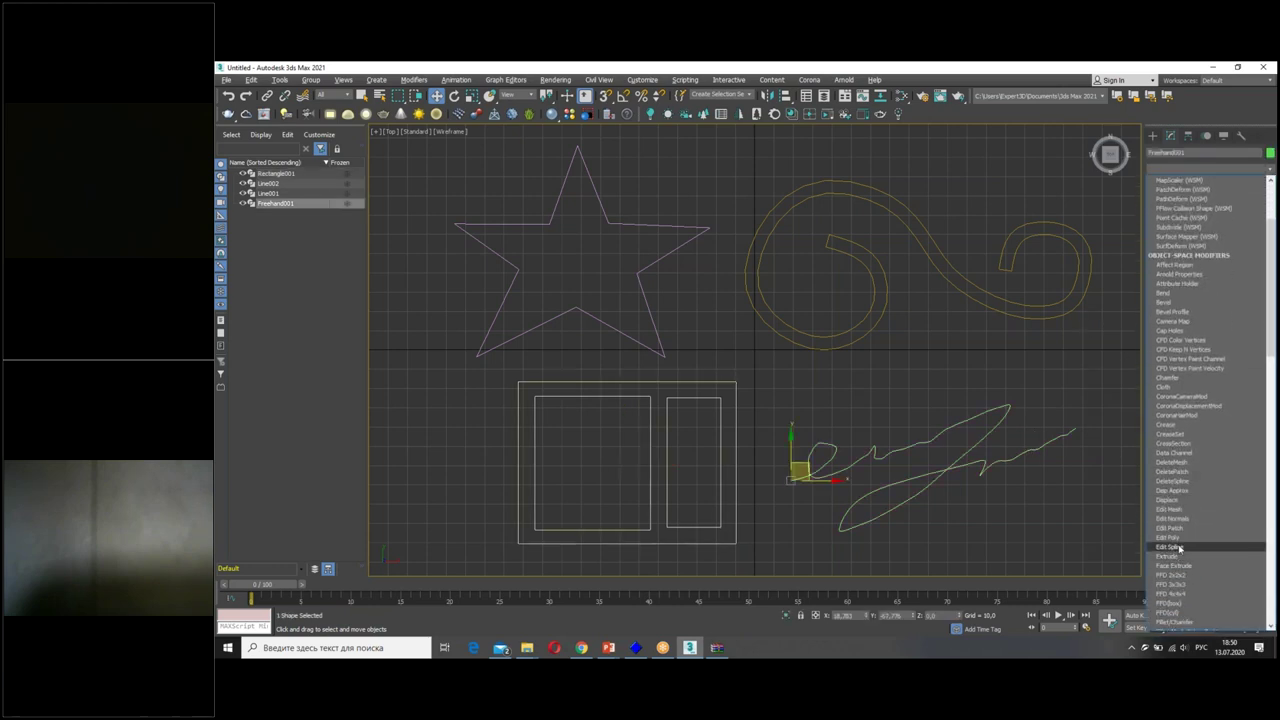
pyautogui.click(1177, 549)
pyautogui.click(1163, 184)
pyautogui.click(1184, 192)
# Move the loop's top vertex up-left and inspect the vertices along the spike.
pyautogui.scroll(-1, 1100, 300)
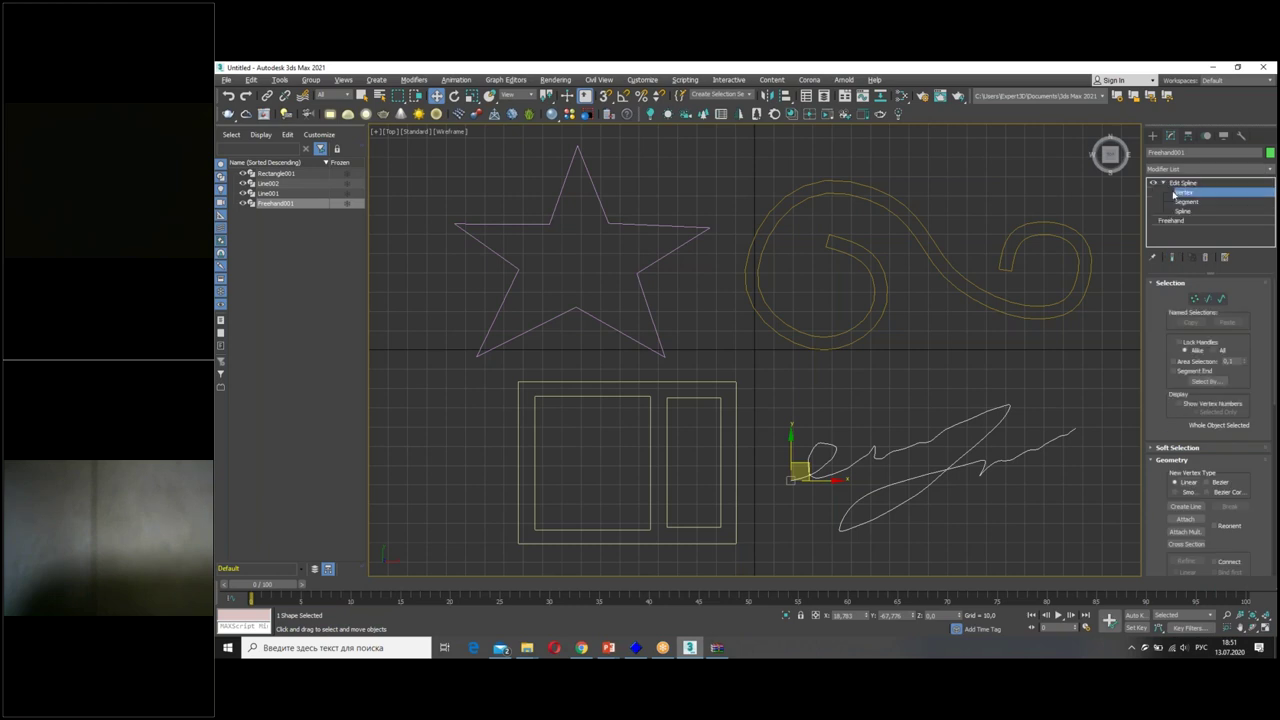
pyautogui.scroll(2, 966, 357)
pyautogui.scroll(3, 966, 357)
pyautogui.scroll(1, 774, 366)
pyautogui.scroll(1, 777, 374)
pyautogui.scroll(1, 806, 394)
pyautogui.scroll(1, 658, 298)
pyautogui.moveTo(659, 298); pyautogui.dragTo(650, 287)
pyautogui.click(666, 297)
pyautogui.click(666, 297)
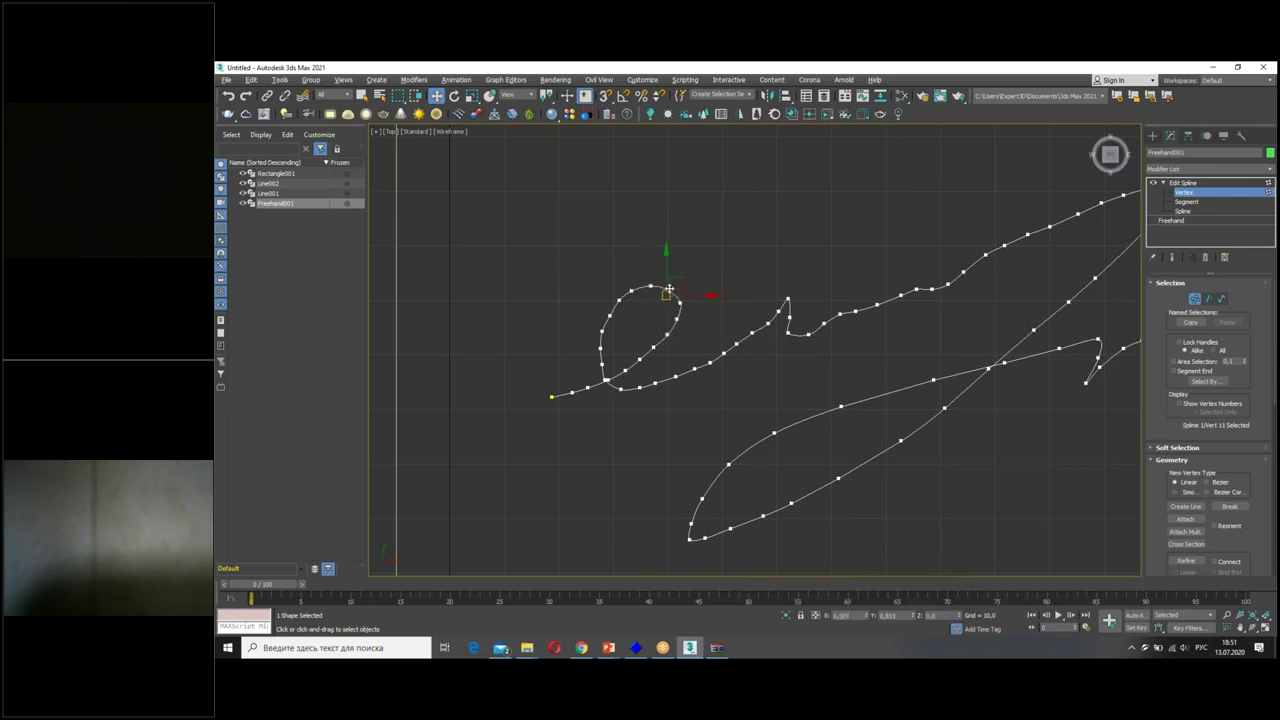
pyautogui.click(720, 280)
pyautogui.click(788, 297)
pyautogui.click(790, 279)
pyautogui.click(789, 313)
pyautogui.click(789, 335)
pyautogui.scroll(-5, 900, 290)
pyautogui.scroll(4, 984, 291)
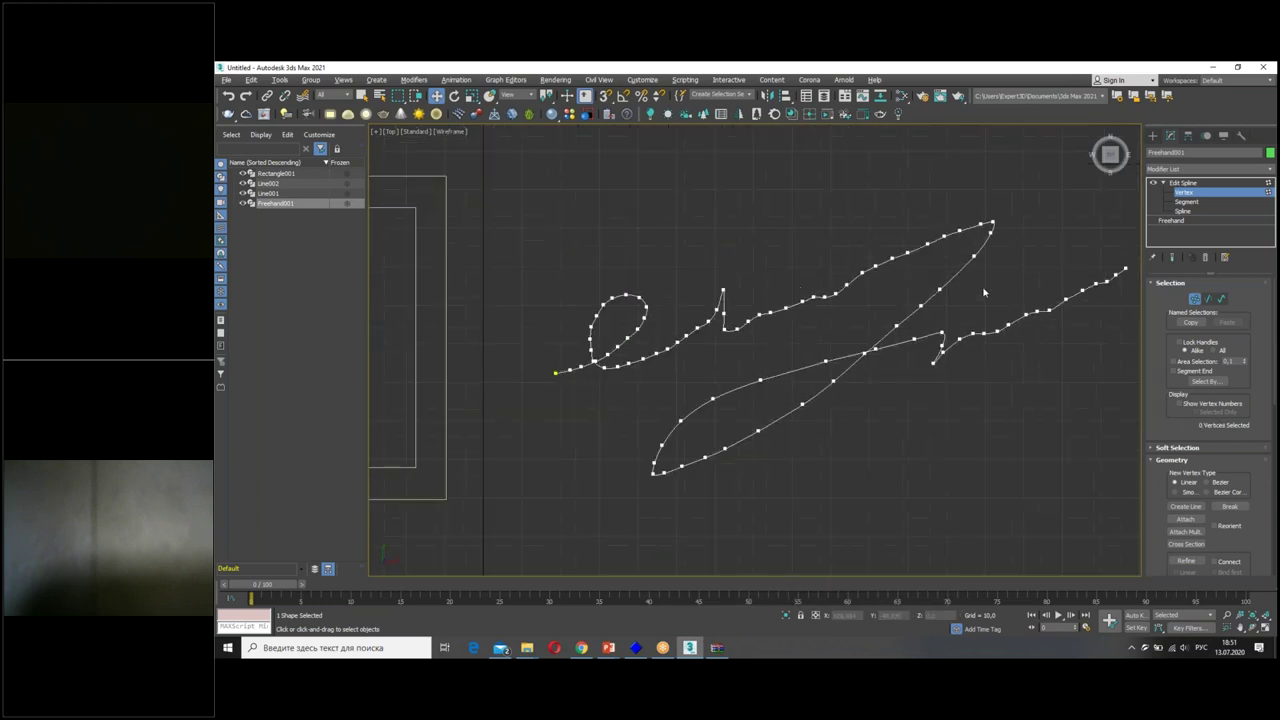
pyautogui.moveTo(959, 299); pyautogui.dragTo(935, 309, button='middle')
# Exit Vertex mode and browse the full Modifier List for Freehand001.
pyautogui.click(1185, 192)
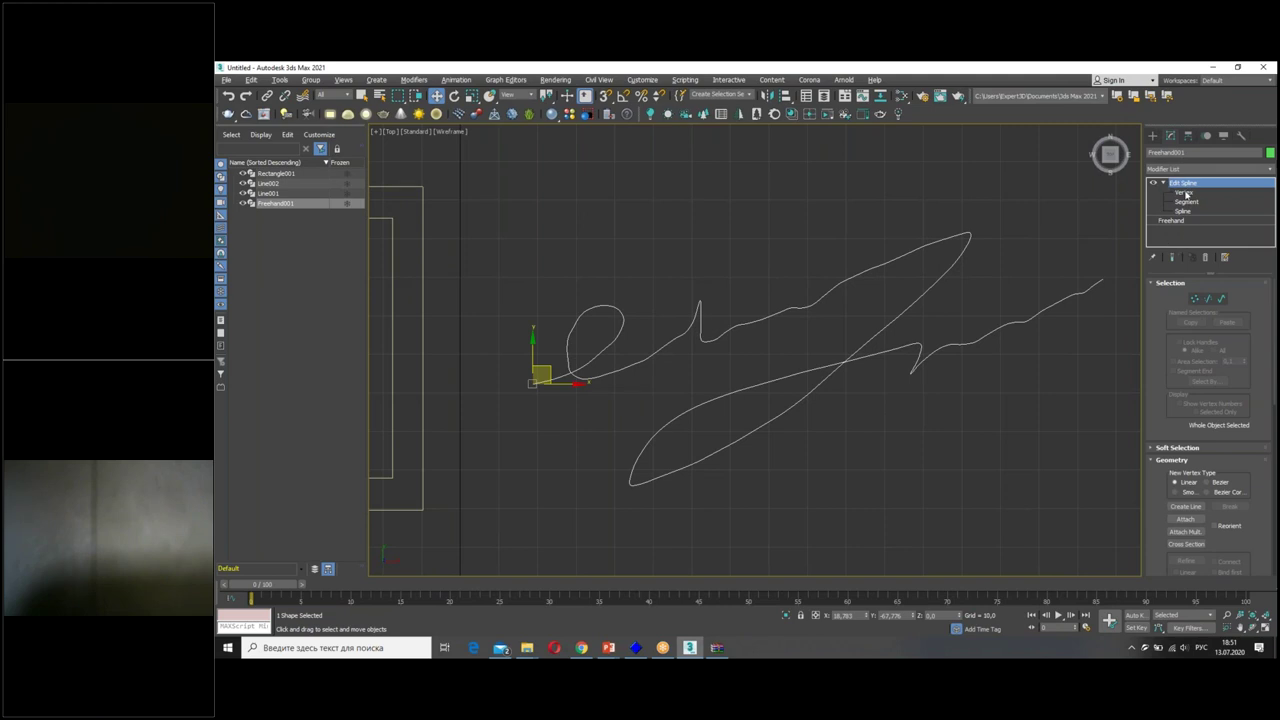
pyautogui.click(1186, 194)
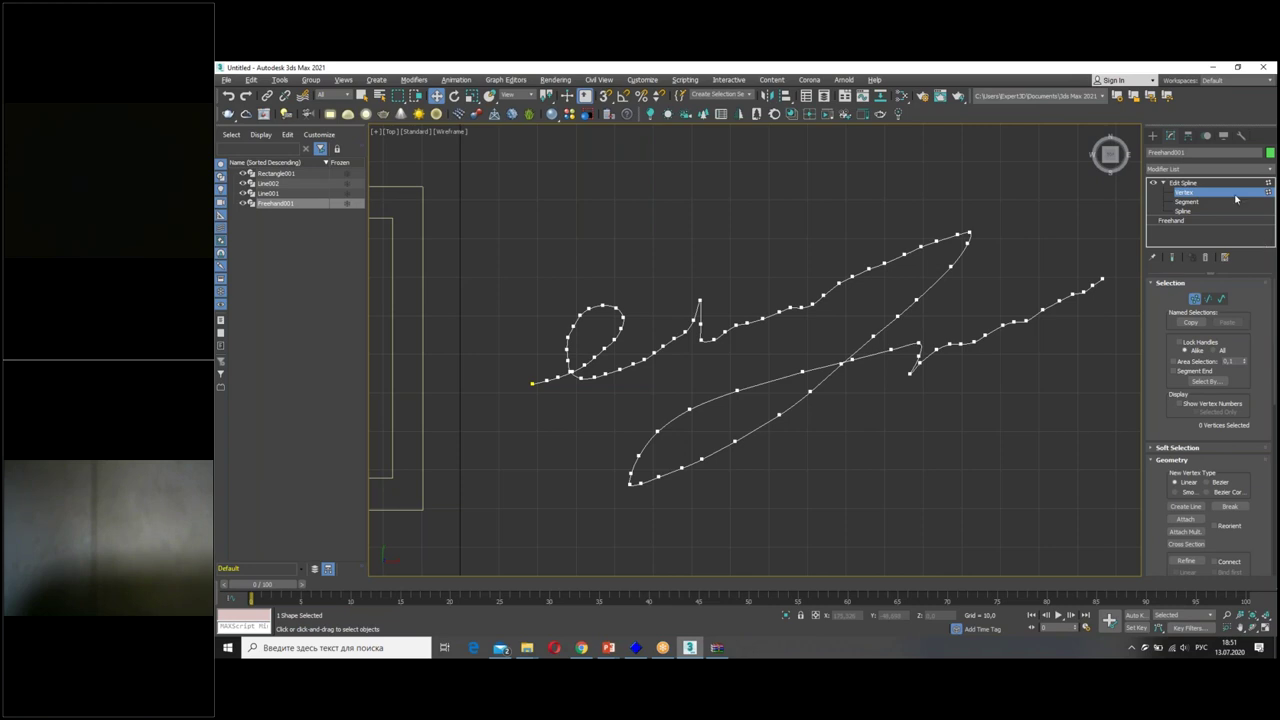
pyautogui.click(1172, 183)
pyautogui.click(1270, 169)
pyautogui.moveTo(1273, 210); pyautogui.dragTo(1271, 470)
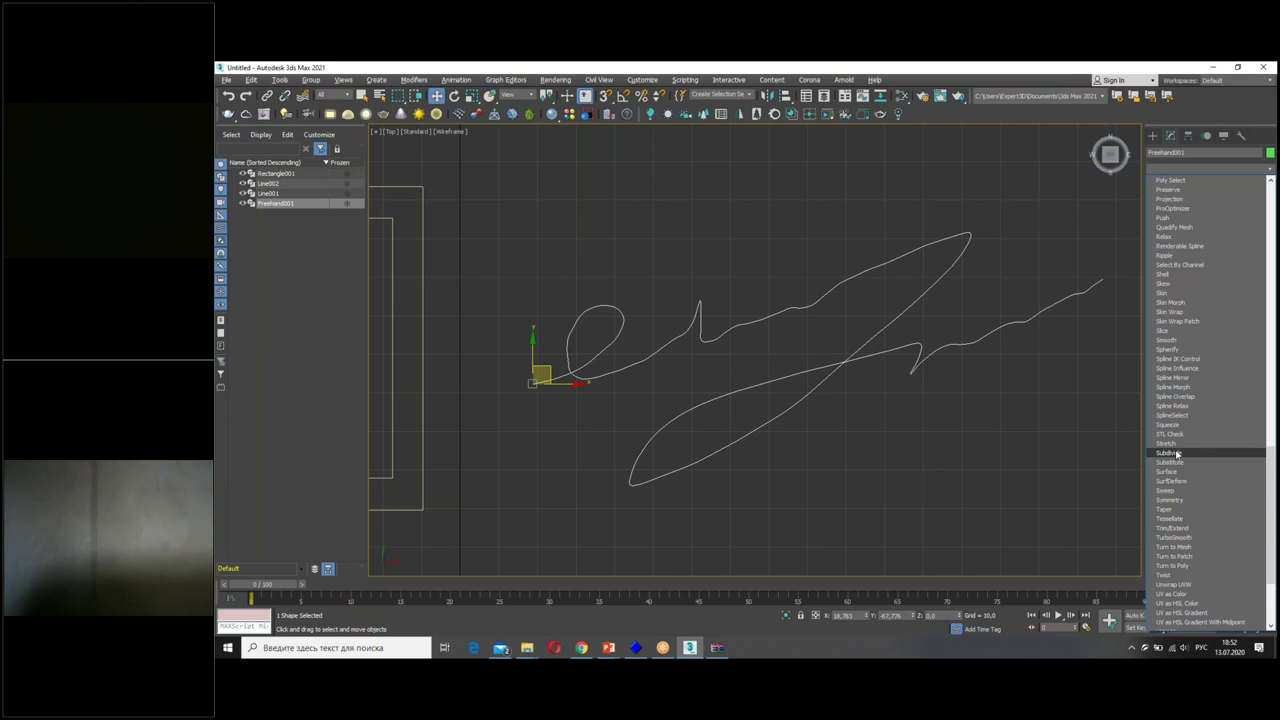
# Apply Optimize Spline to Freehand001 at 75 By %, reducing its 92 knots to 23.
pyautogui.scroll(3, 1177, 454)
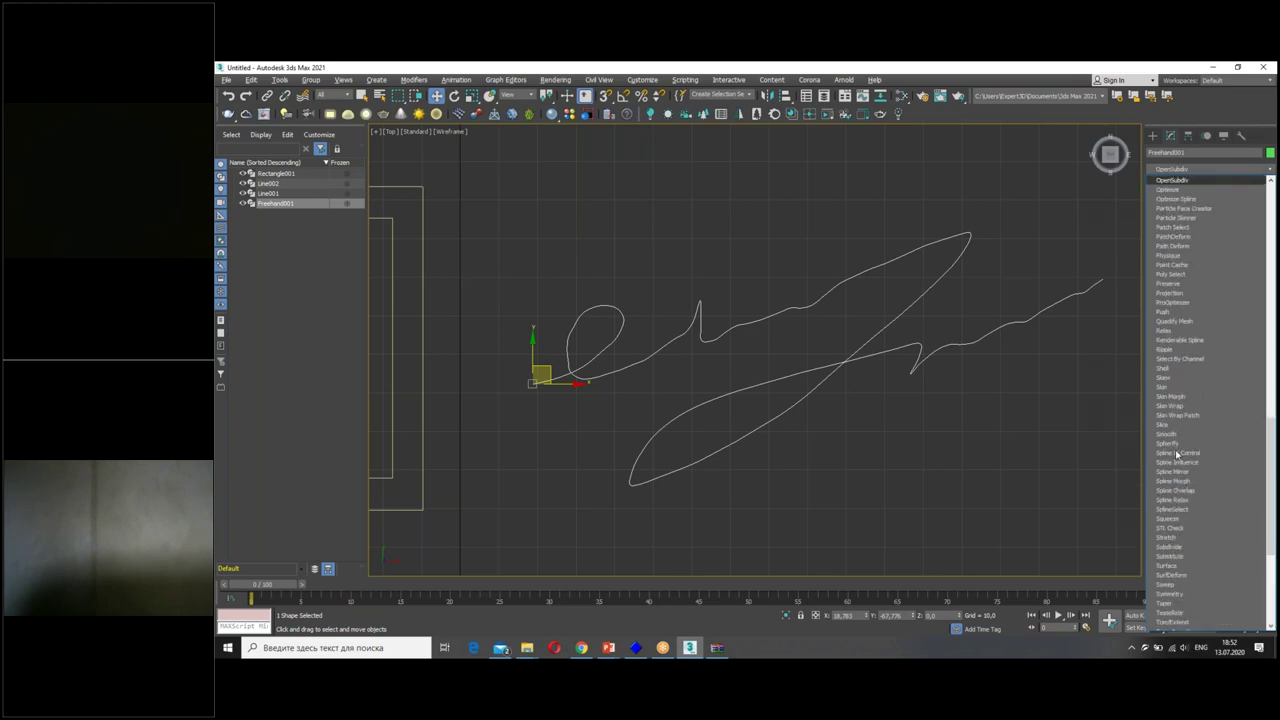
pyautogui.click(1190, 200)
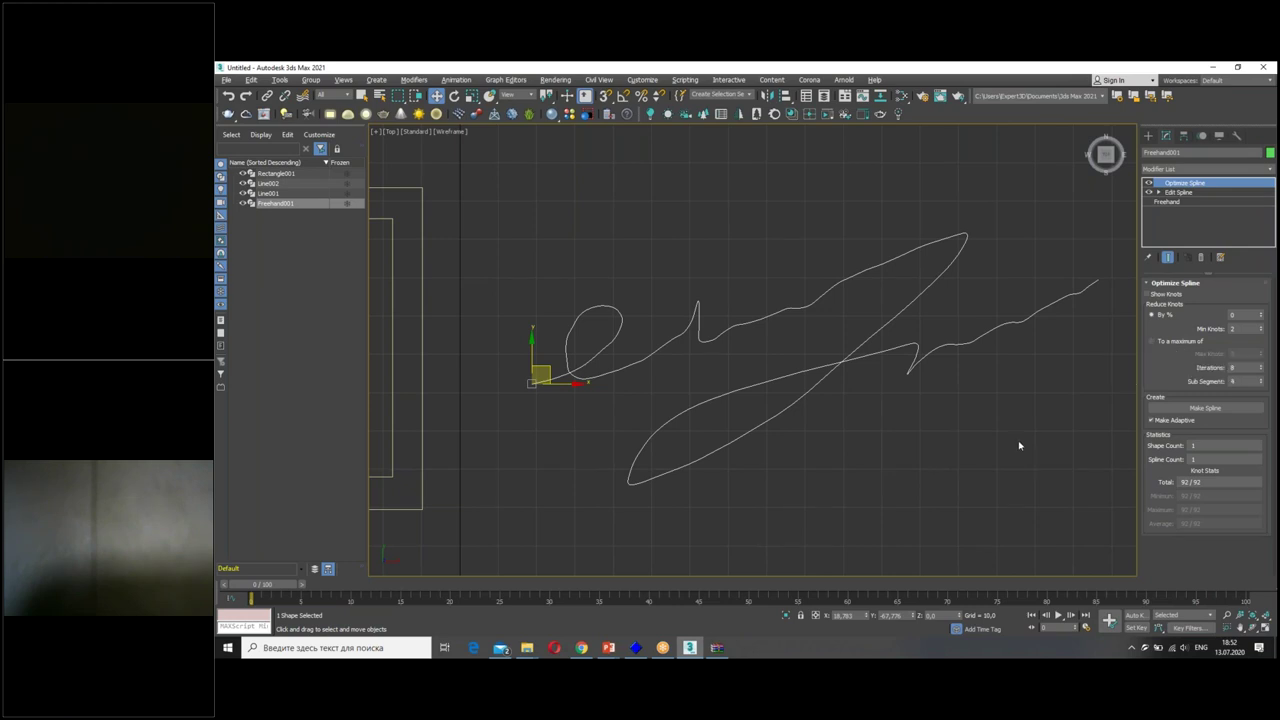
pyautogui.click(1245, 314)
pyautogui.press('Return')
pyautogui.write('75')
pyautogui.press('Return')
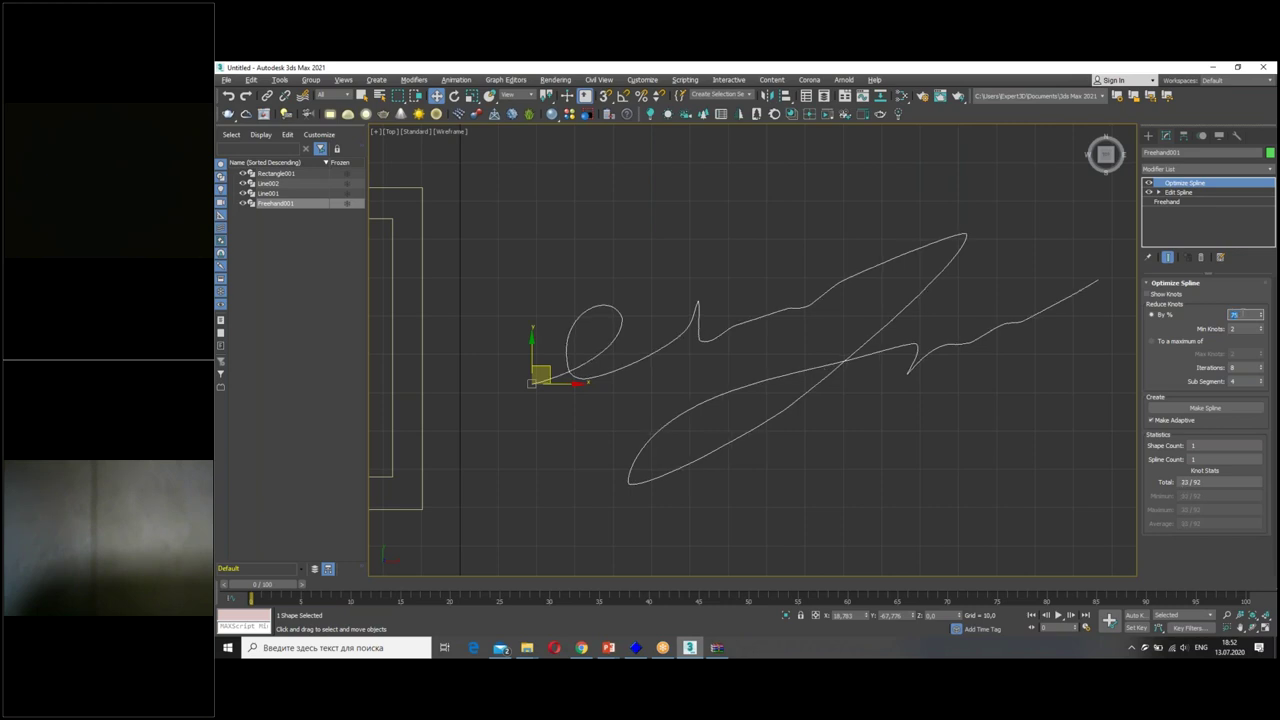
pyautogui.click(1172, 170)
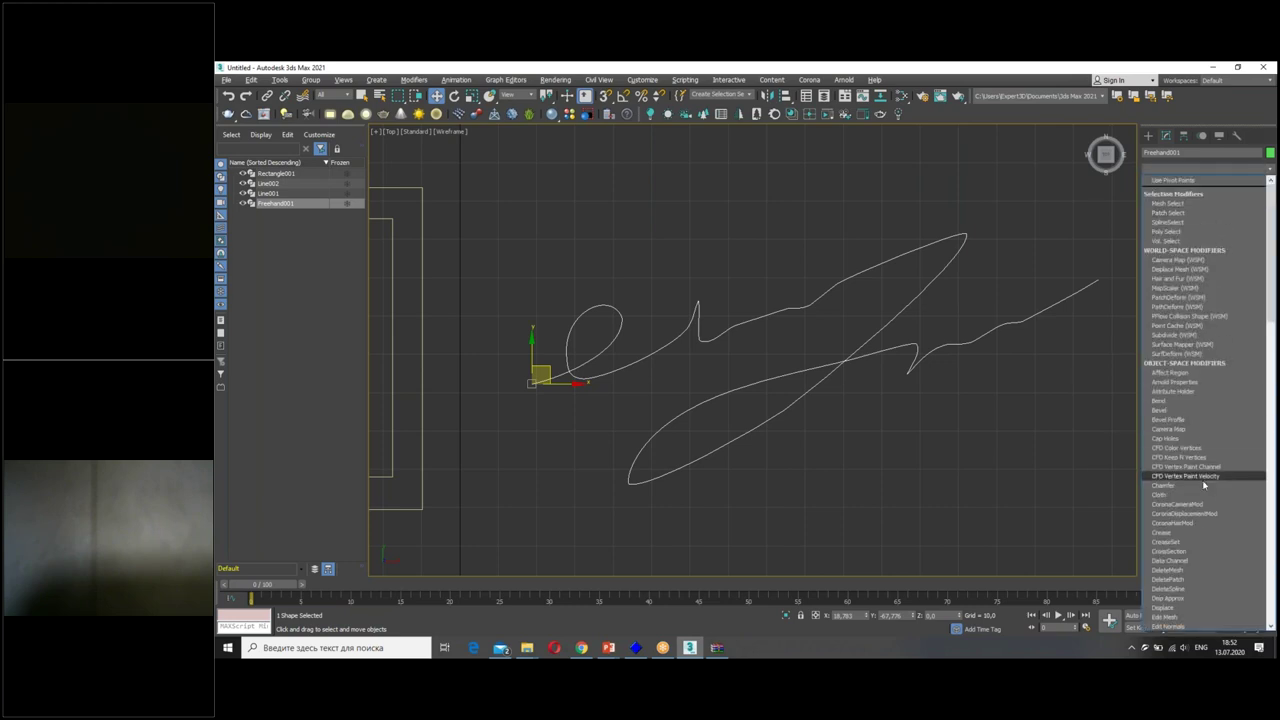
# Stack another Edit Spline above Optimize Spline and compare dense versus reduced vertices.
pyautogui.click(1174, 548)
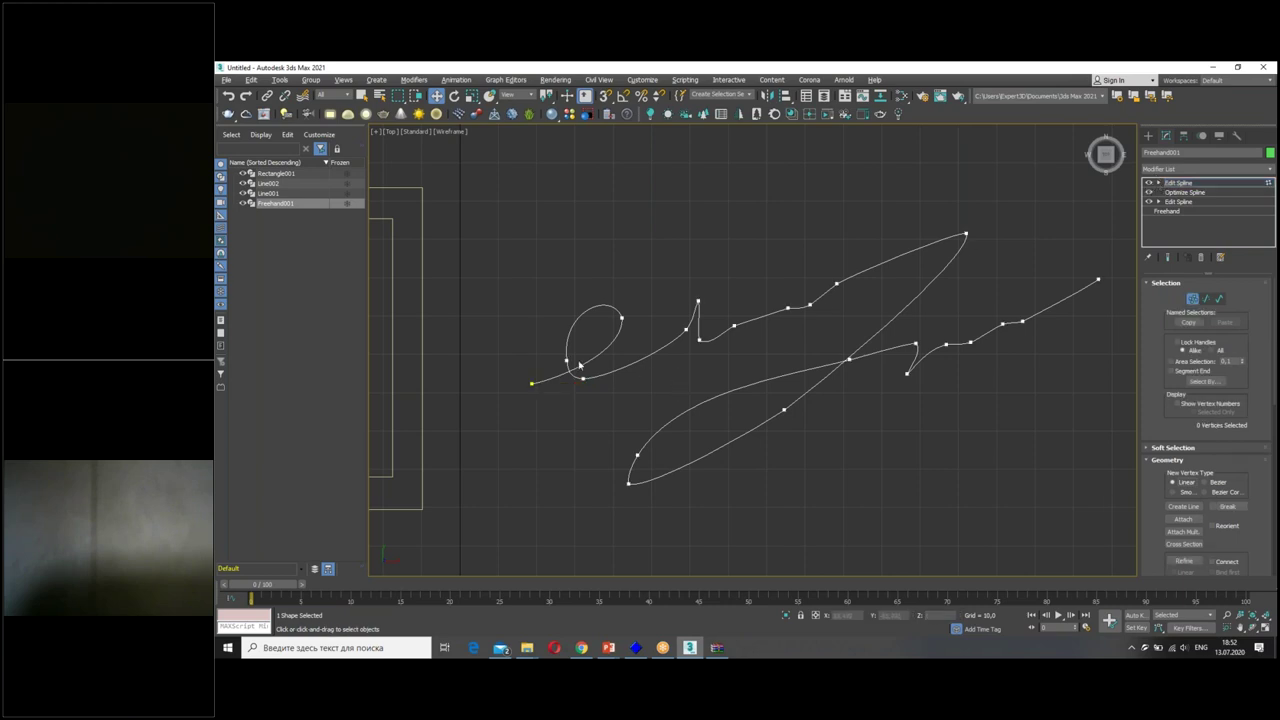
pyautogui.click(1186, 202)
pyautogui.click(1158, 201)
pyautogui.click(1180, 211)
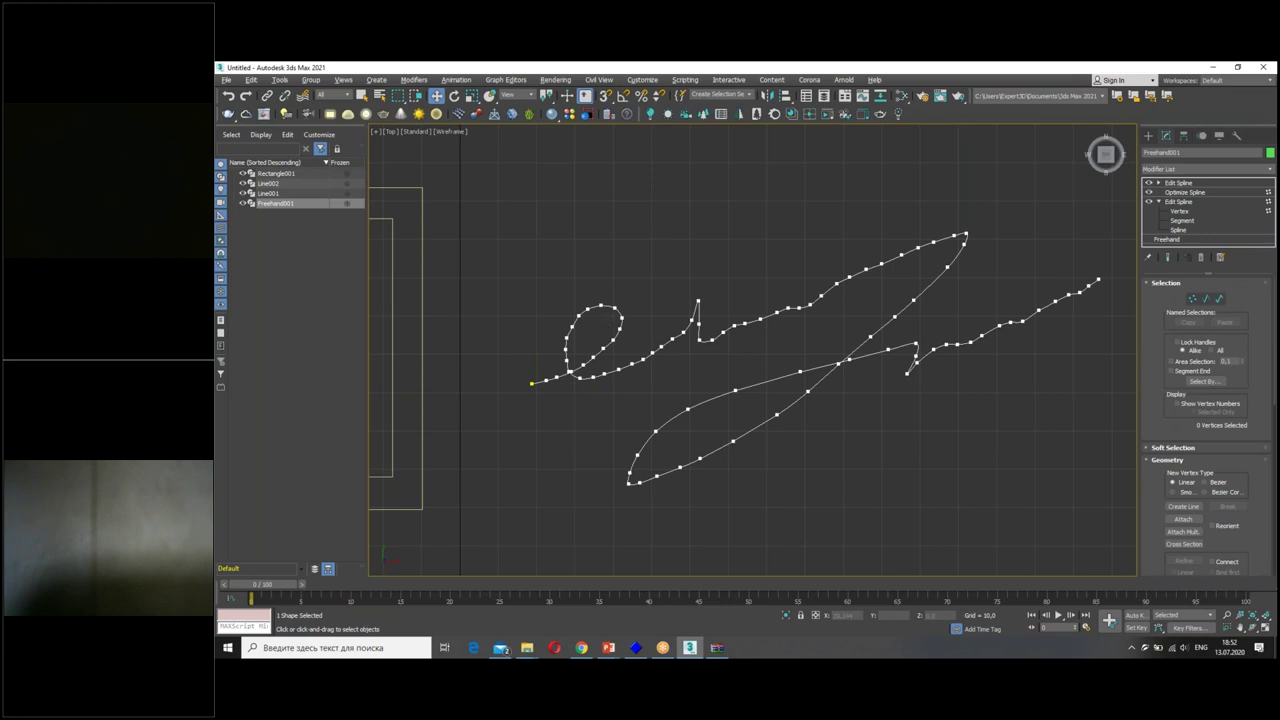
pyautogui.click(1178, 183)
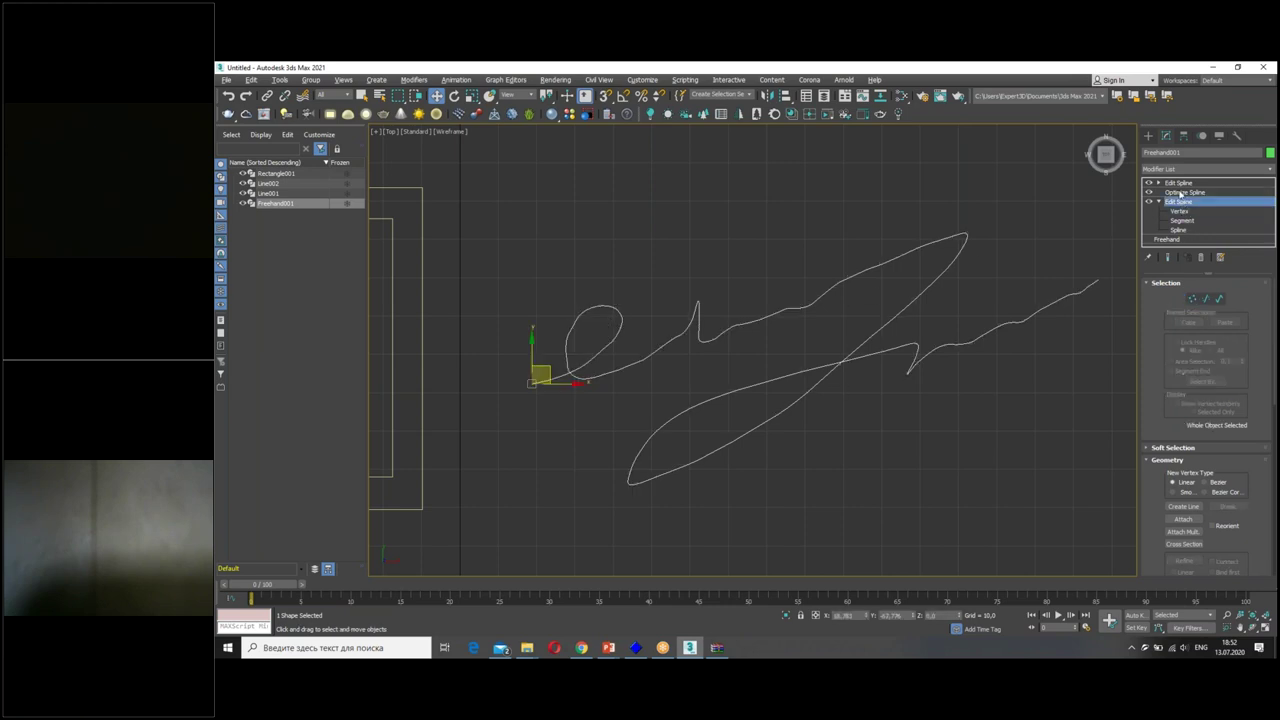
pyautogui.click(1159, 183)
pyautogui.click(1180, 192)
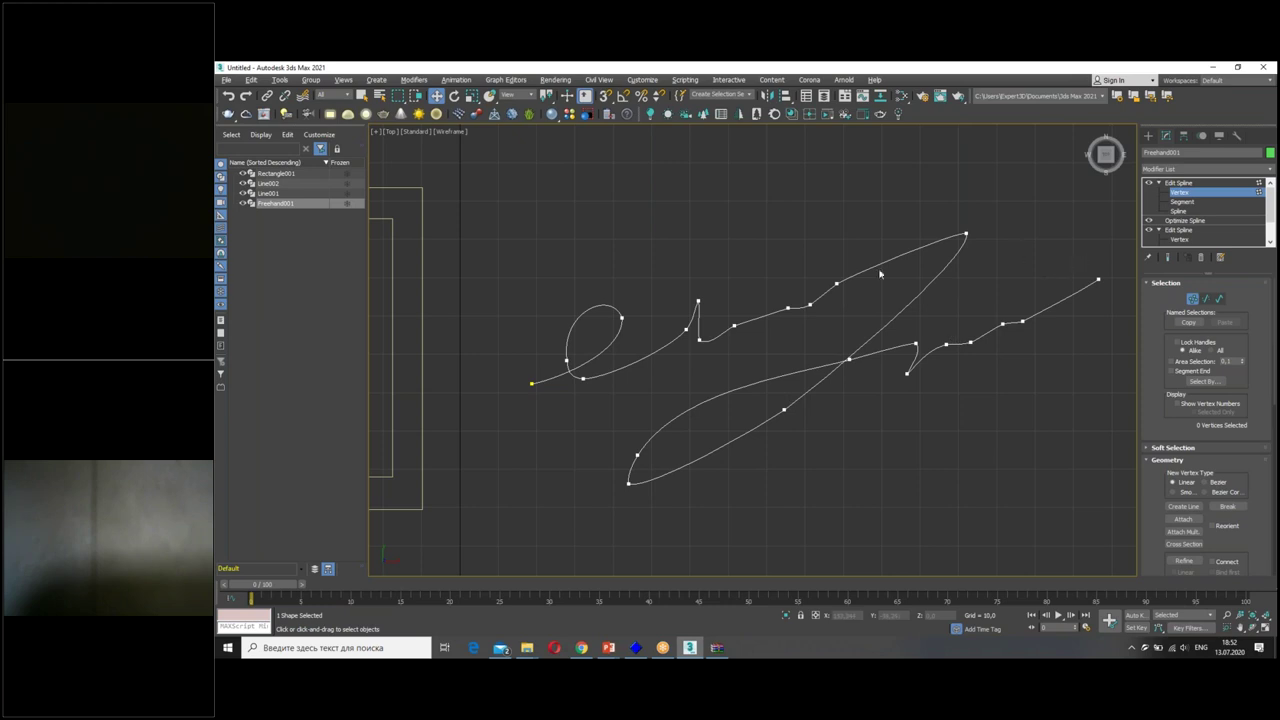
# Reshape the reduced curve, moving a vertex near the spike and pulling the left end outward.
pyautogui.click(836, 284)
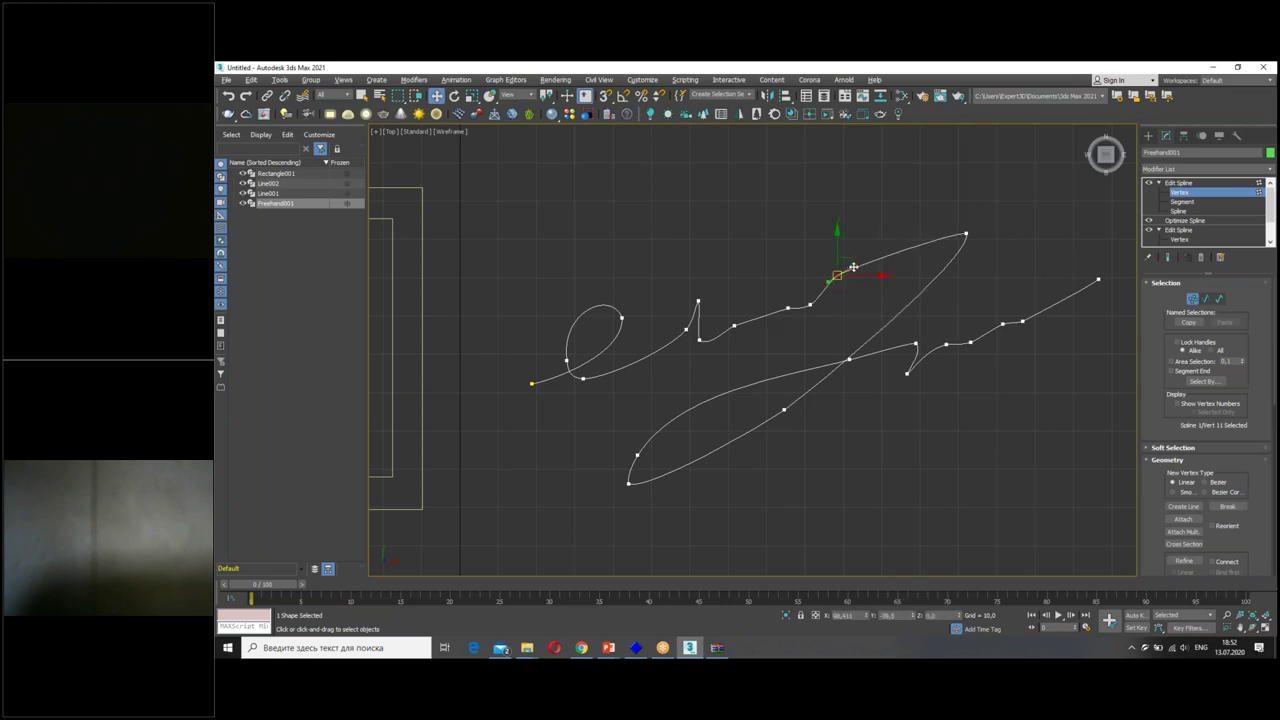
pyautogui.moveTo(698, 300); pyautogui.dragTo(666, 363)
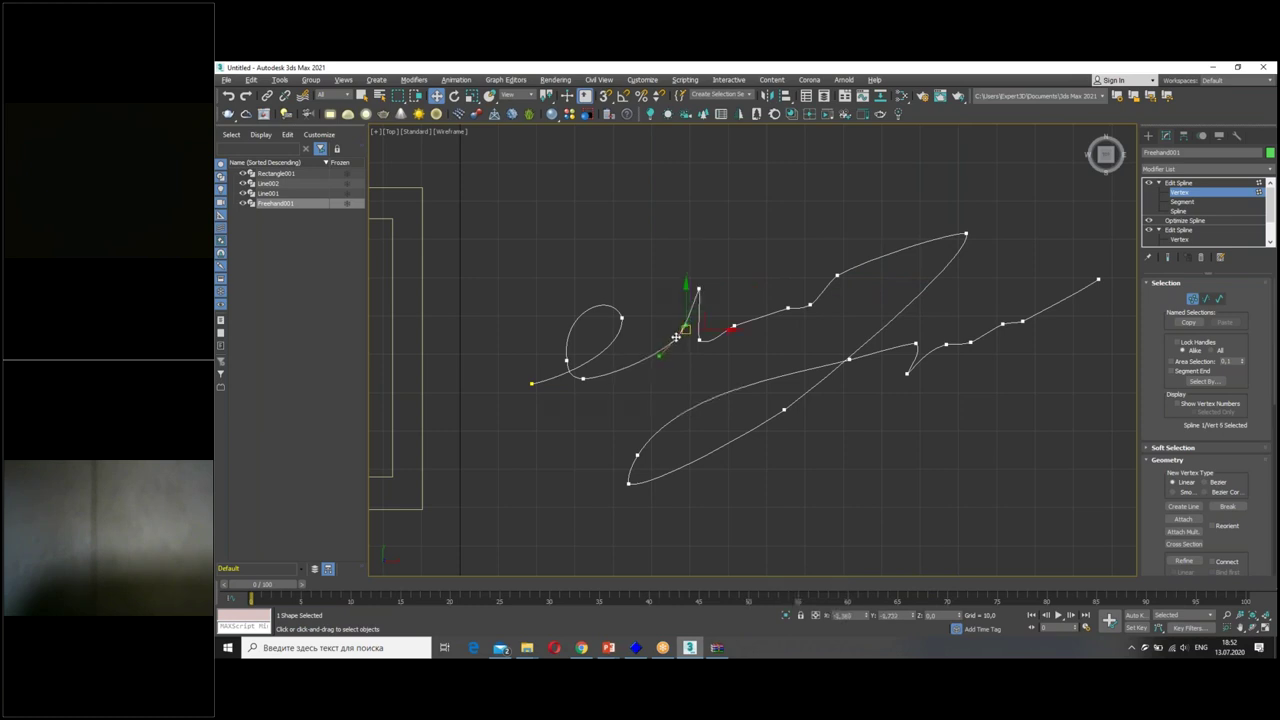
pyautogui.click(531, 384)
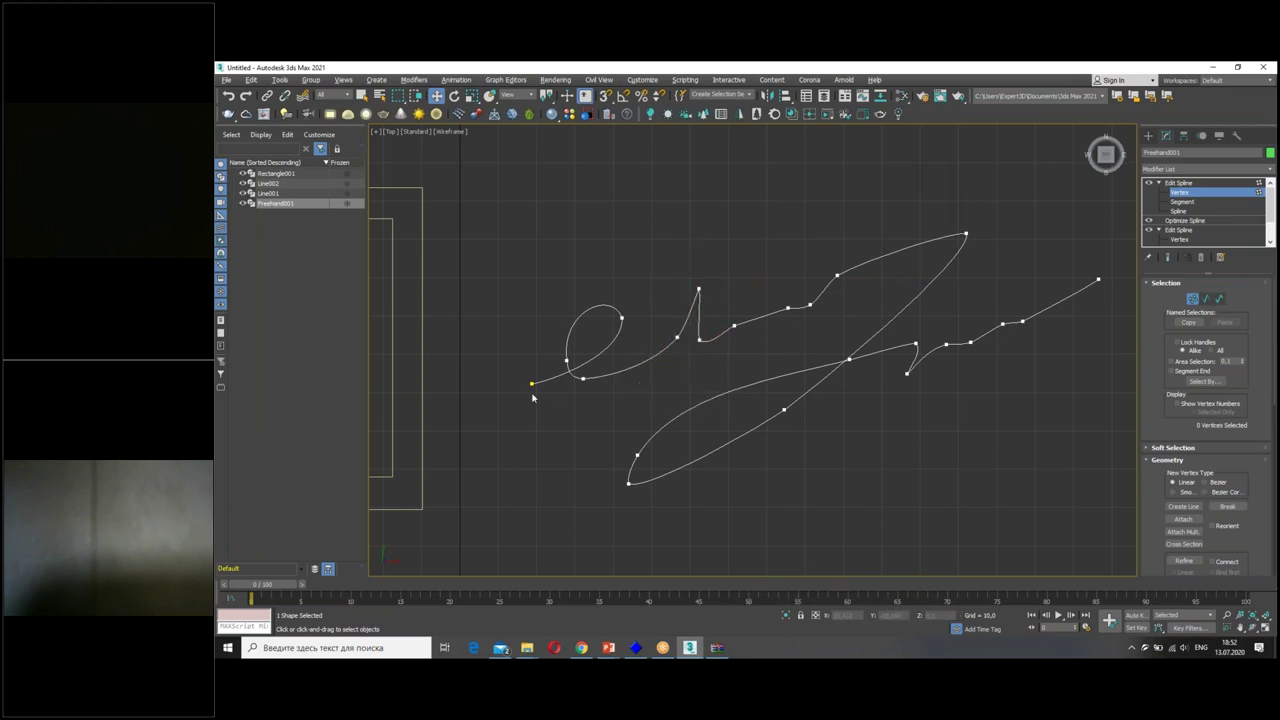
pyautogui.moveTo(522, 388); pyautogui.dragTo(508, 393)
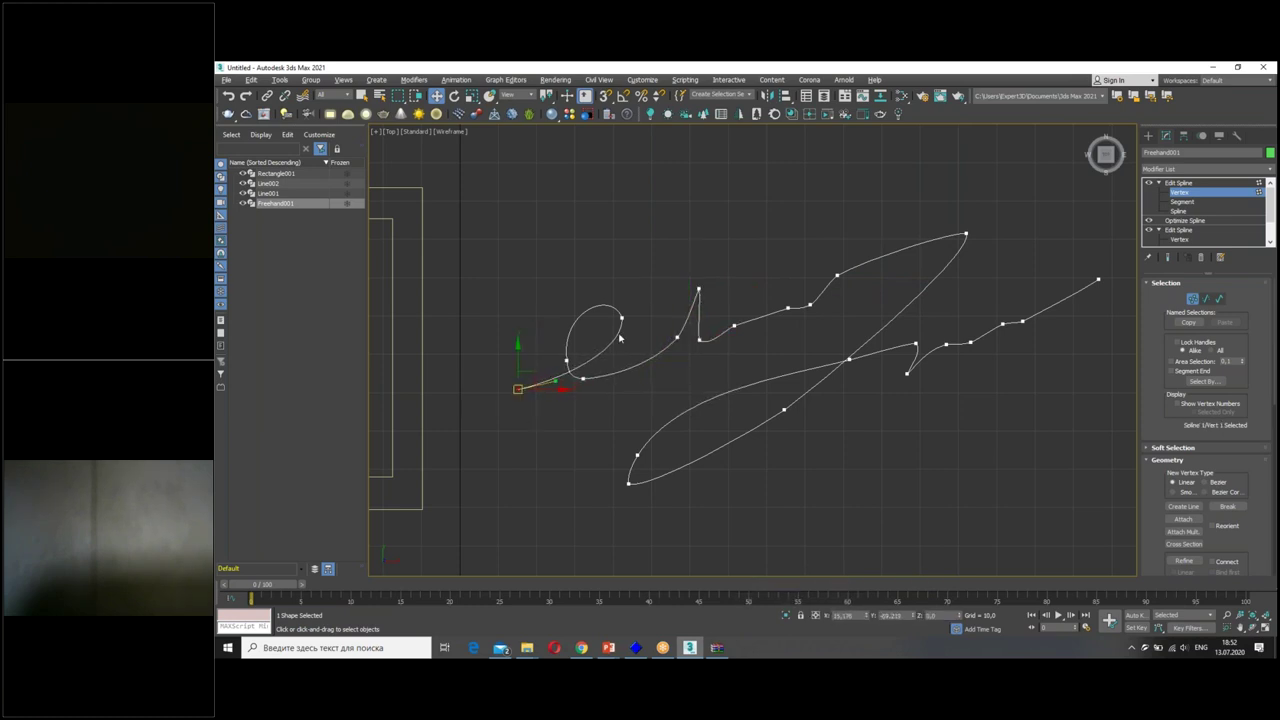
pyautogui.click(717, 399)
pyautogui.click(848, 358)
pyautogui.click(932, 325)
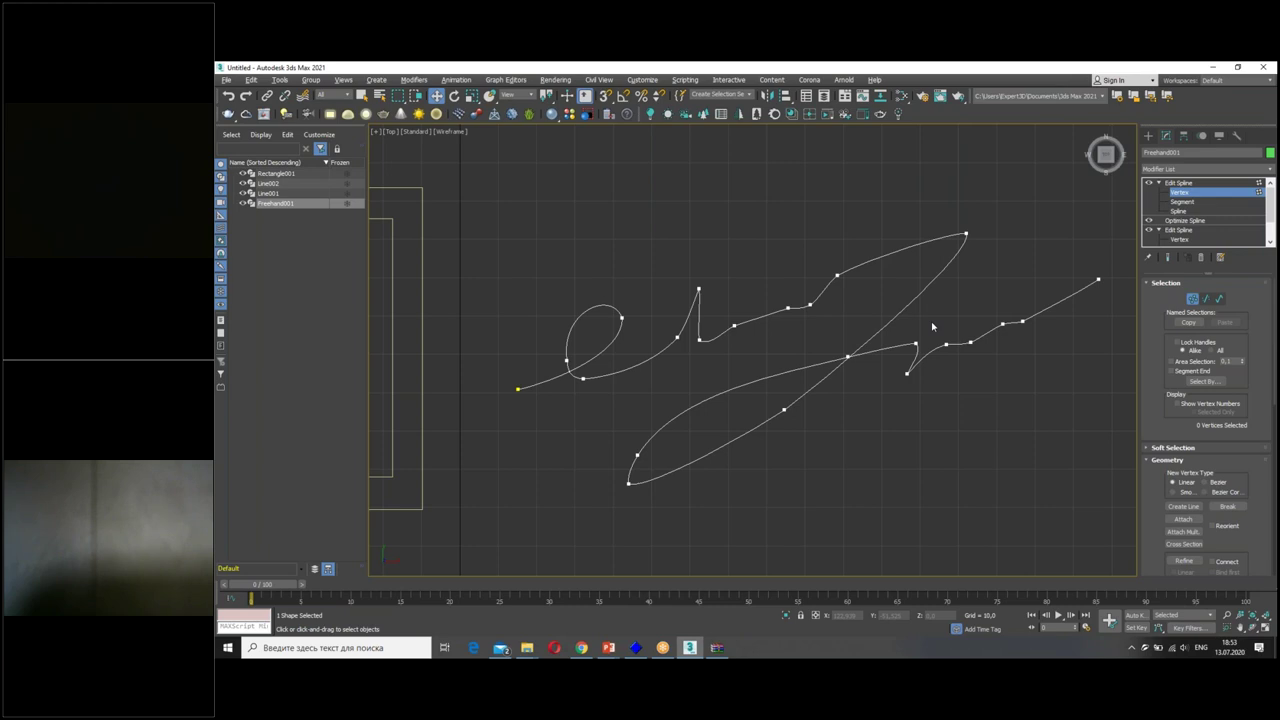
pyautogui.click(1198, 194)
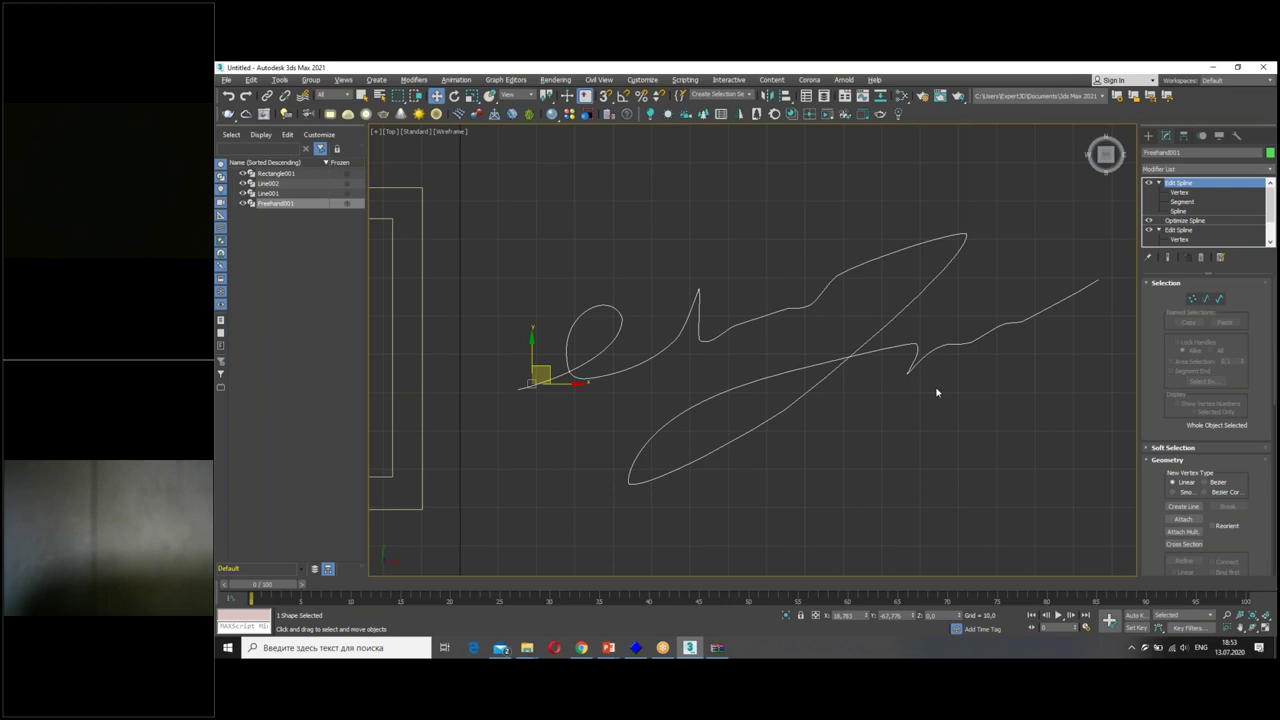
# Deselect the freehand curve and zoom out to see the whole scene.
pyautogui.scroll(-5, 794, 326)
pyautogui.scroll(2, 837, 363)
pyautogui.scroll(1, 801, 406)
pyautogui.click(801, 406)
pyautogui.scroll(2, 805, 406)
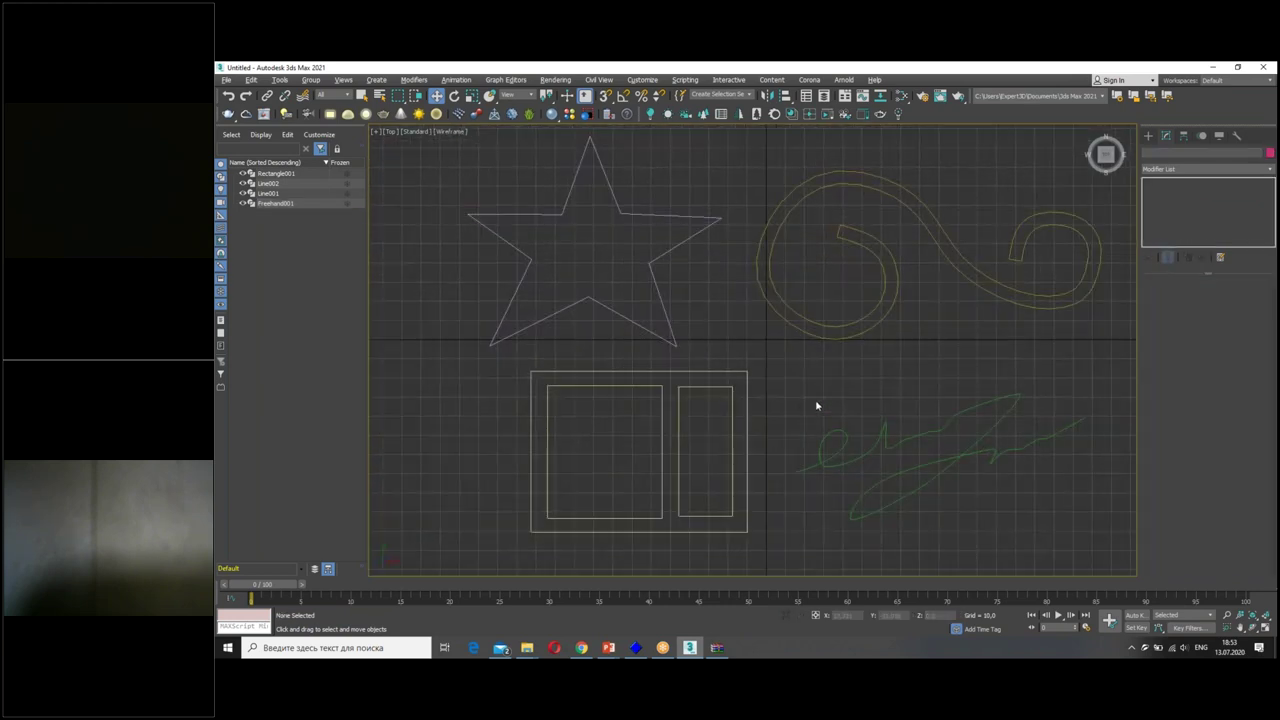
pyautogui.moveTo(666, 305)
pyautogui.mouseDown()
pyautogui.moveTo(848, 465)
pyautogui.moveTo(981, 187)
pyautogui.moveTo(576, 578)
pyautogui.mouseUp()
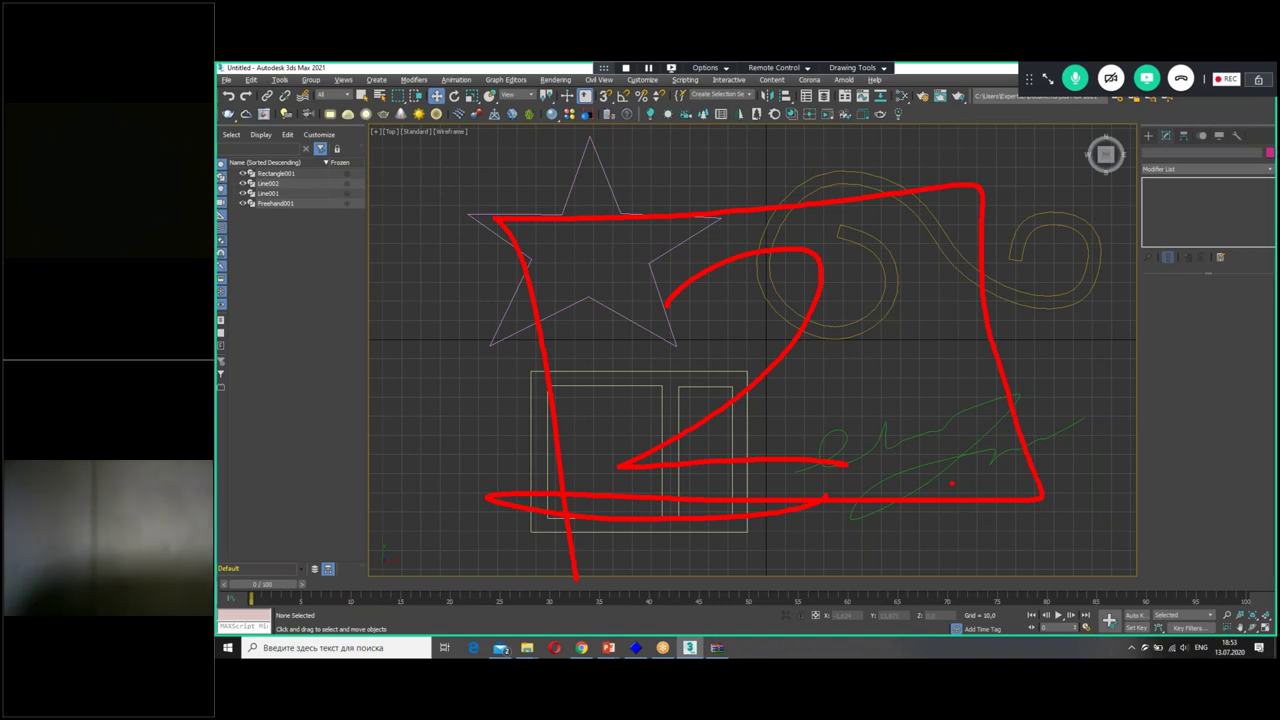
pyautogui.press('Escape')
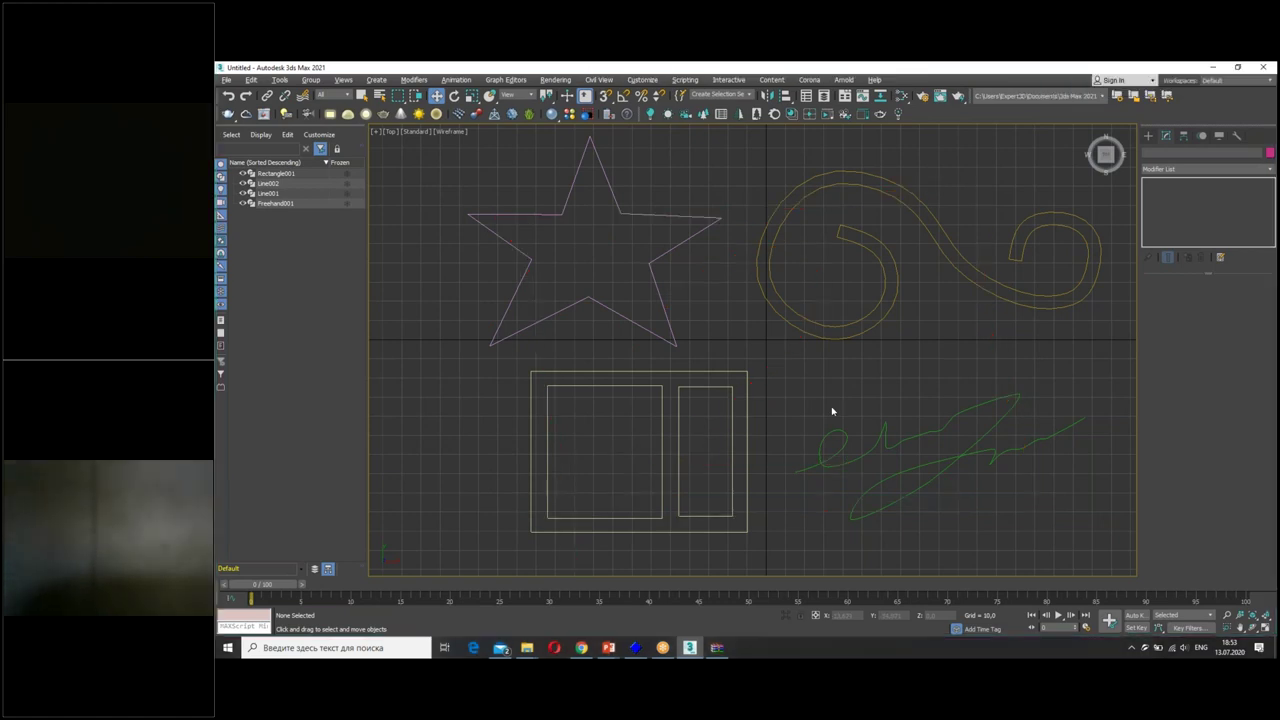
# Restore the four-viewport layout and orbit Perspective around the star, rectangles, swirl and curve.
pyautogui.click(1268, 630)
pyautogui.click(1020, 476)
pyautogui.scroll(3, 1005, 467)
pyautogui.moveTo(1005, 467)
pyautogui.keyDown('alt'); pyautogui.mouseDown(button='middle')
pyautogui.moveTo(883, 434)
pyautogui.moveTo(1005, 462)
pyautogui.mouseUp(button='middle'); pyautogui.keyUp('alt')
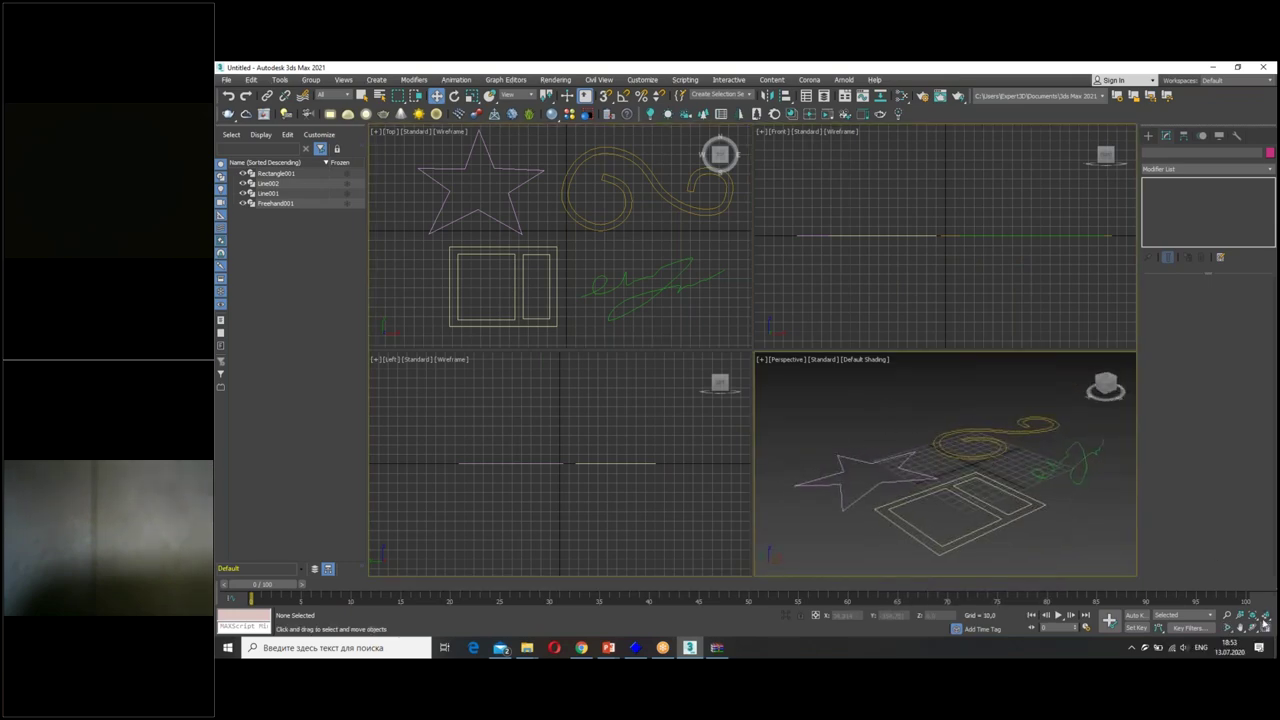
# Extrude the star Line001 about 15 units in a maximized Perspective view with Edged Faces shown.
pyautogui.click(1267, 626)
pyautogui.click(666, 348)
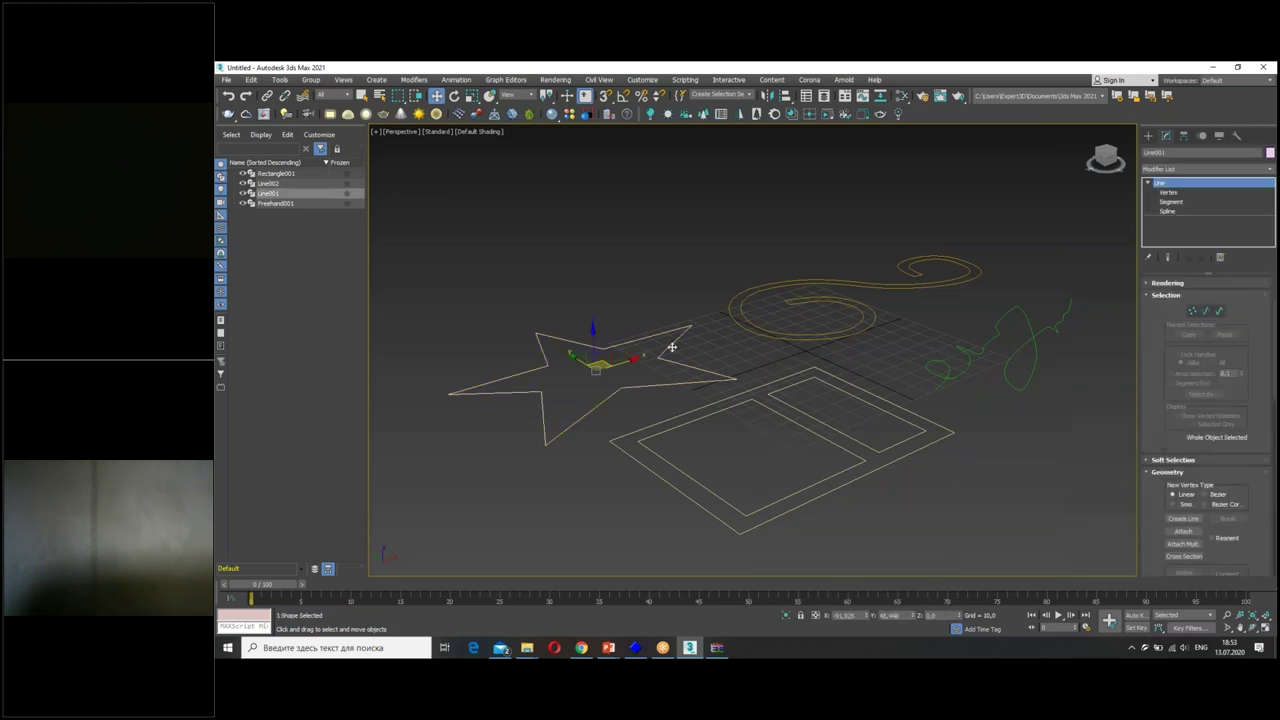
pyautogui.click(1195, 169)
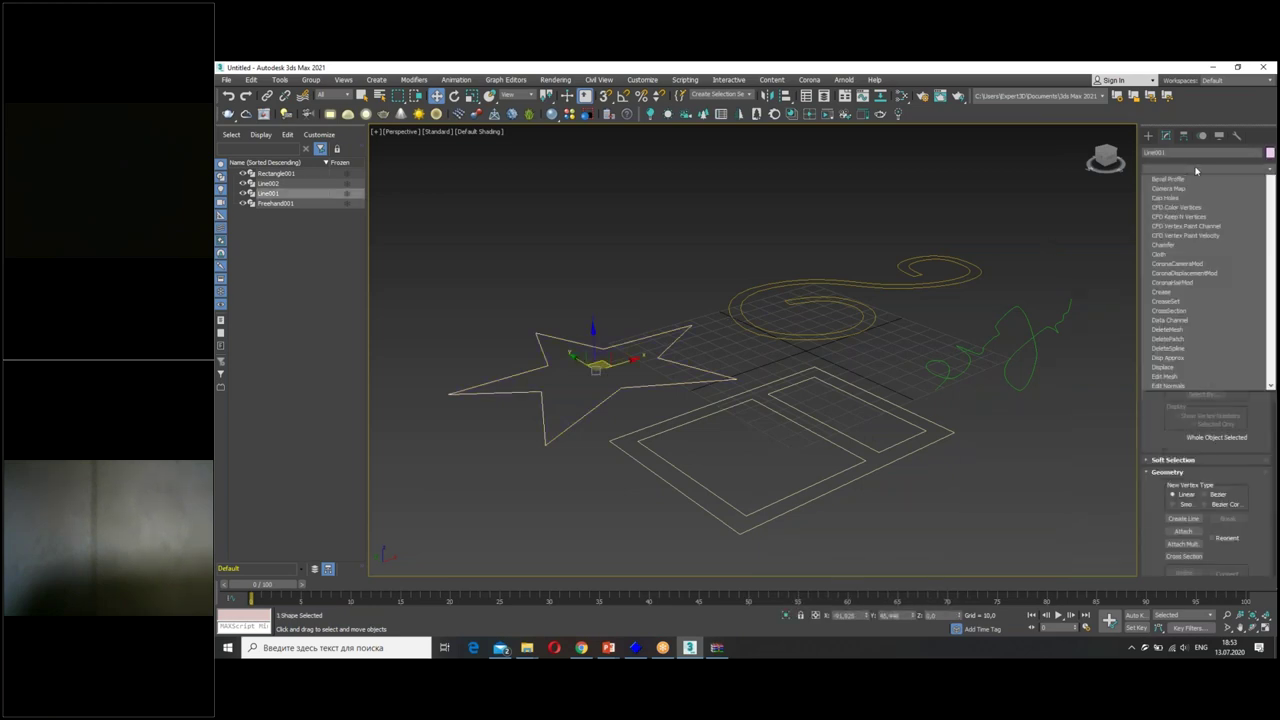
pyautogui.moveTo(1274, 197); pyautogui.dragTo(1274, 300)
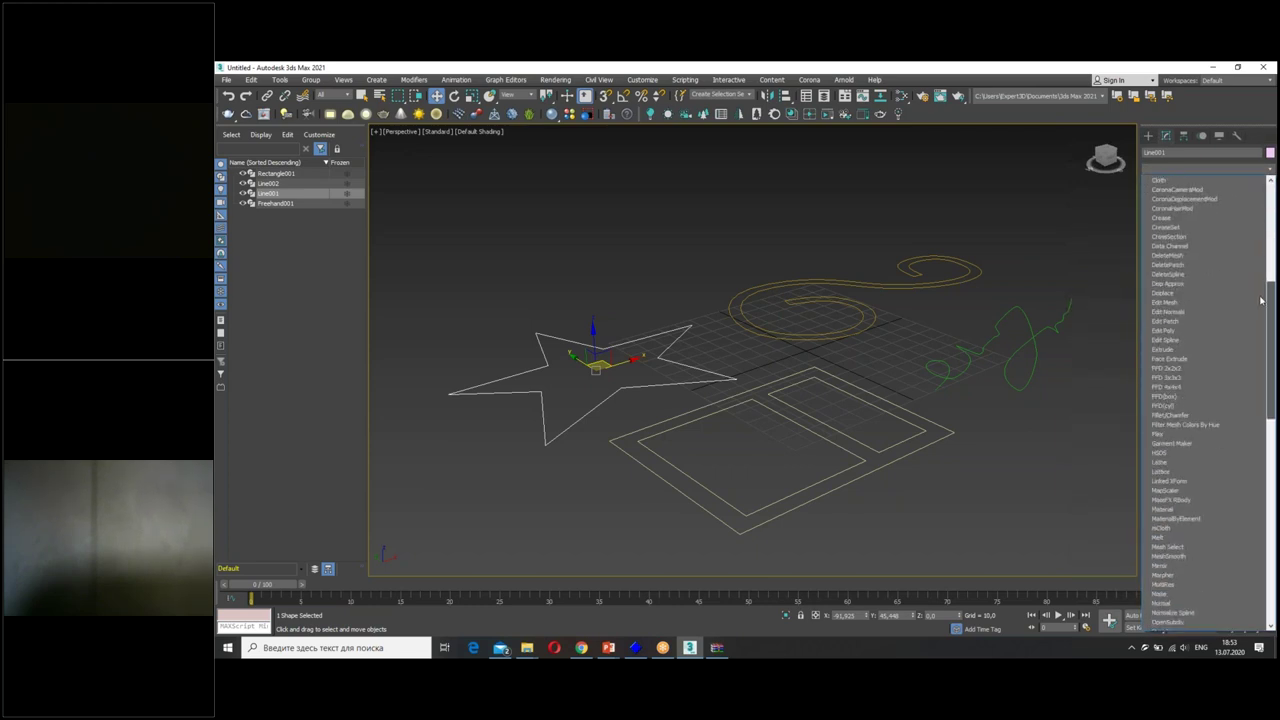
pyautogui.click(1181, 350)
pyautogui.moveTo(1239, 303); pyautogui.dragTo(1237, 282)
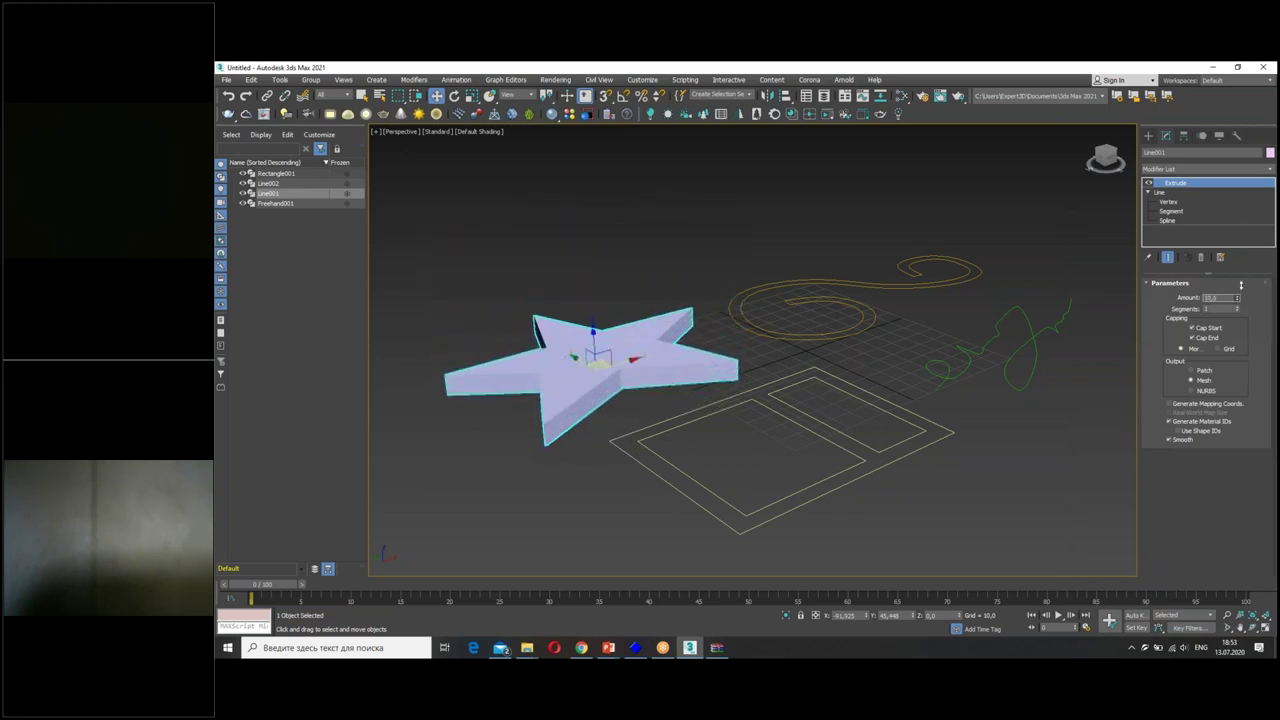
pyautogui.press('F4')
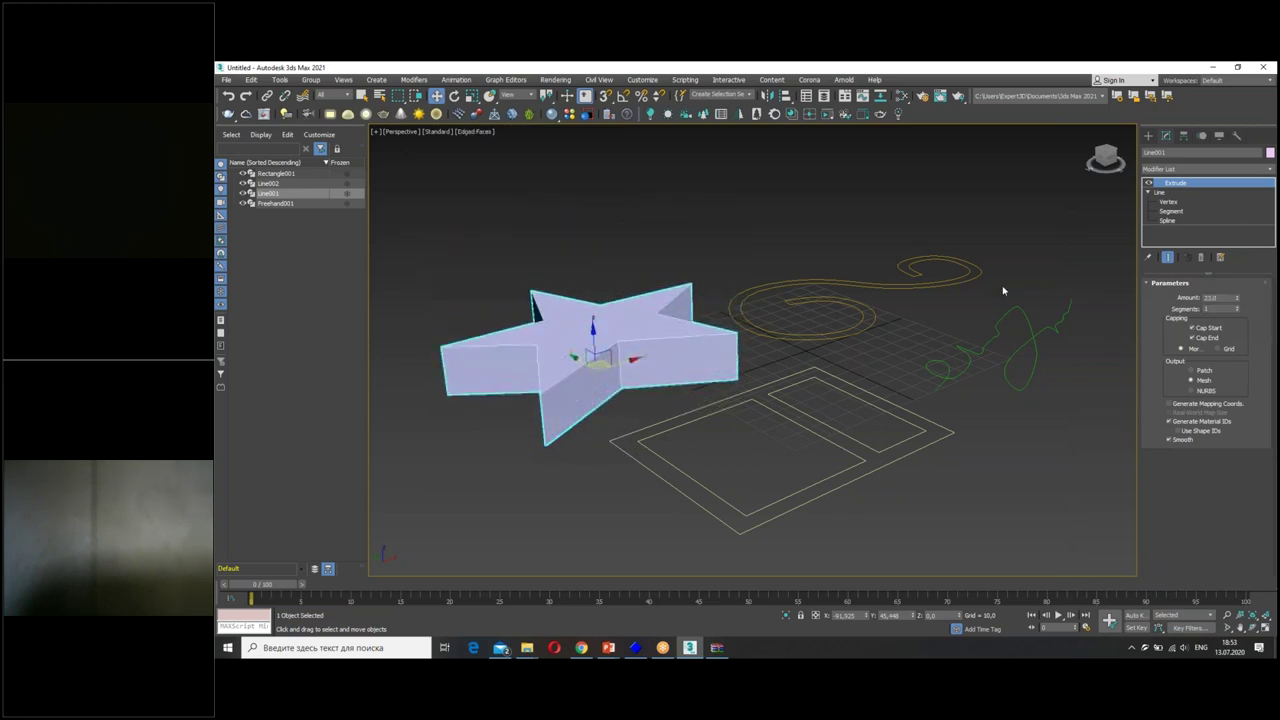
# Add Extrude to the swirl Line002 and lower its Amount to form a low band.
pyautogui.click(858, 318)
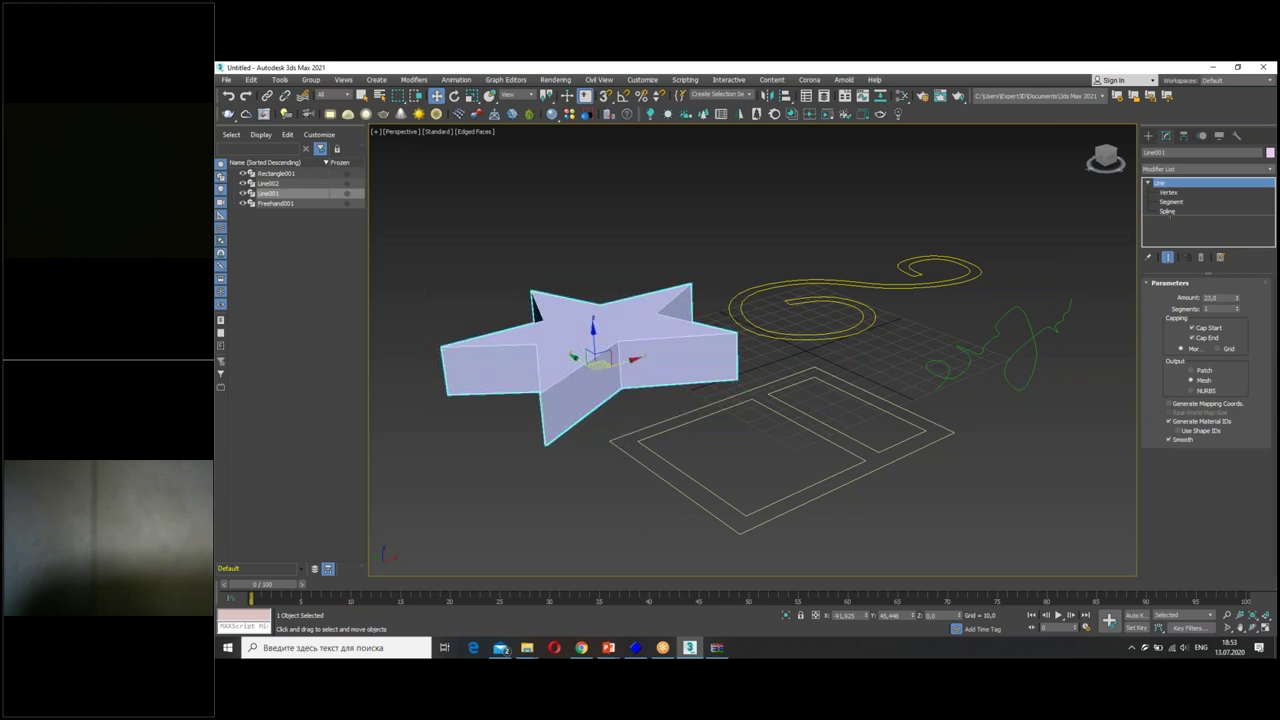
pyautogui.click(1236, 168)
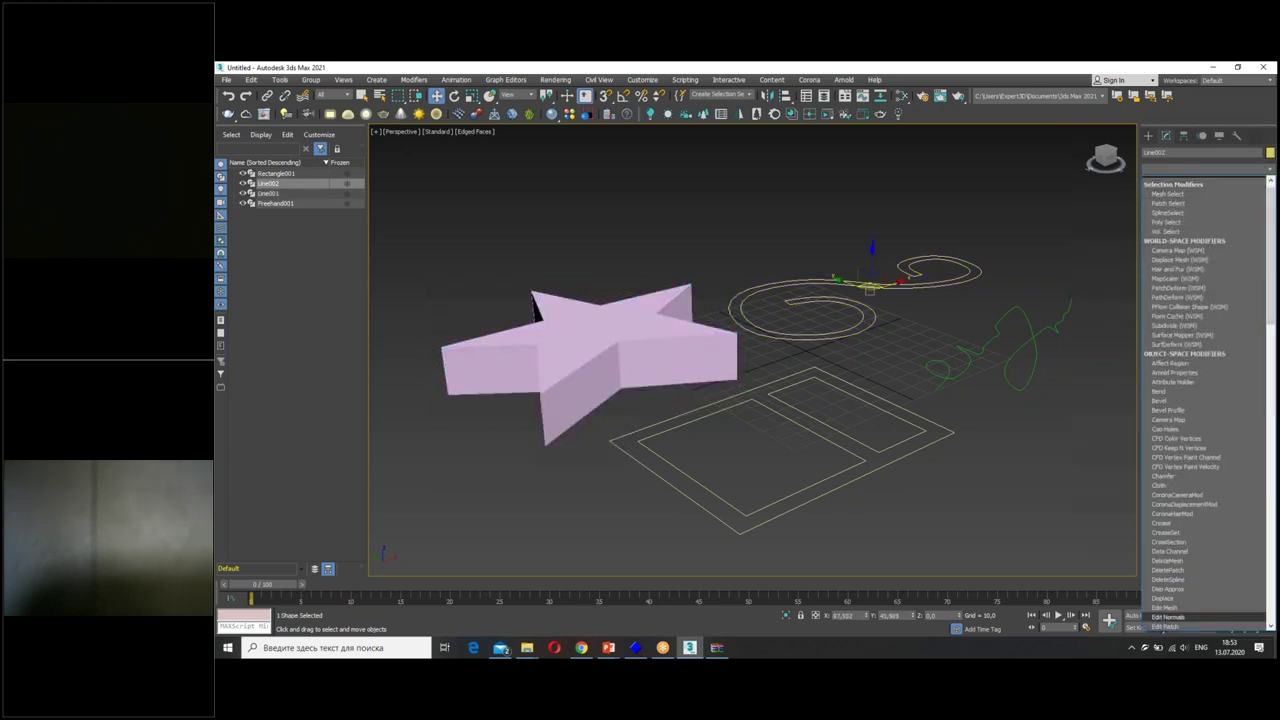
pyautogui.scroll(-3, 1180, 630)
pyautogui.scroll(-2, 1190, 600)
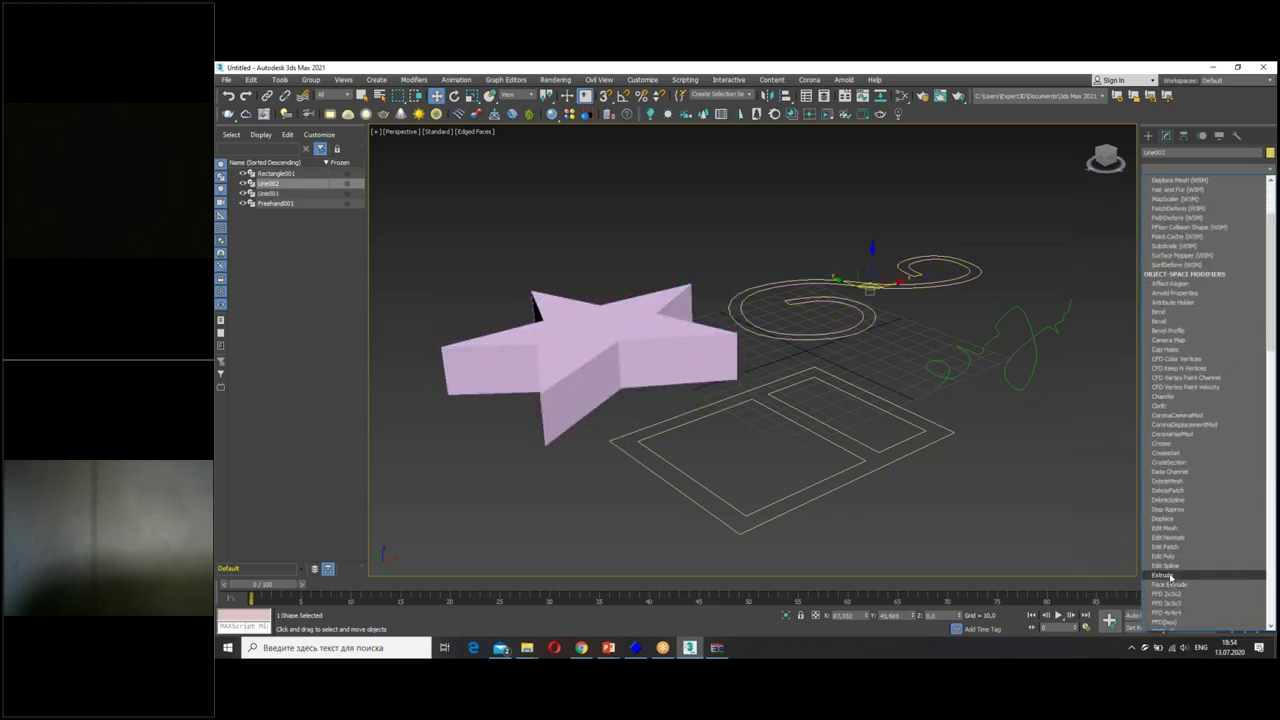
pyautogui.click(1162, 577)
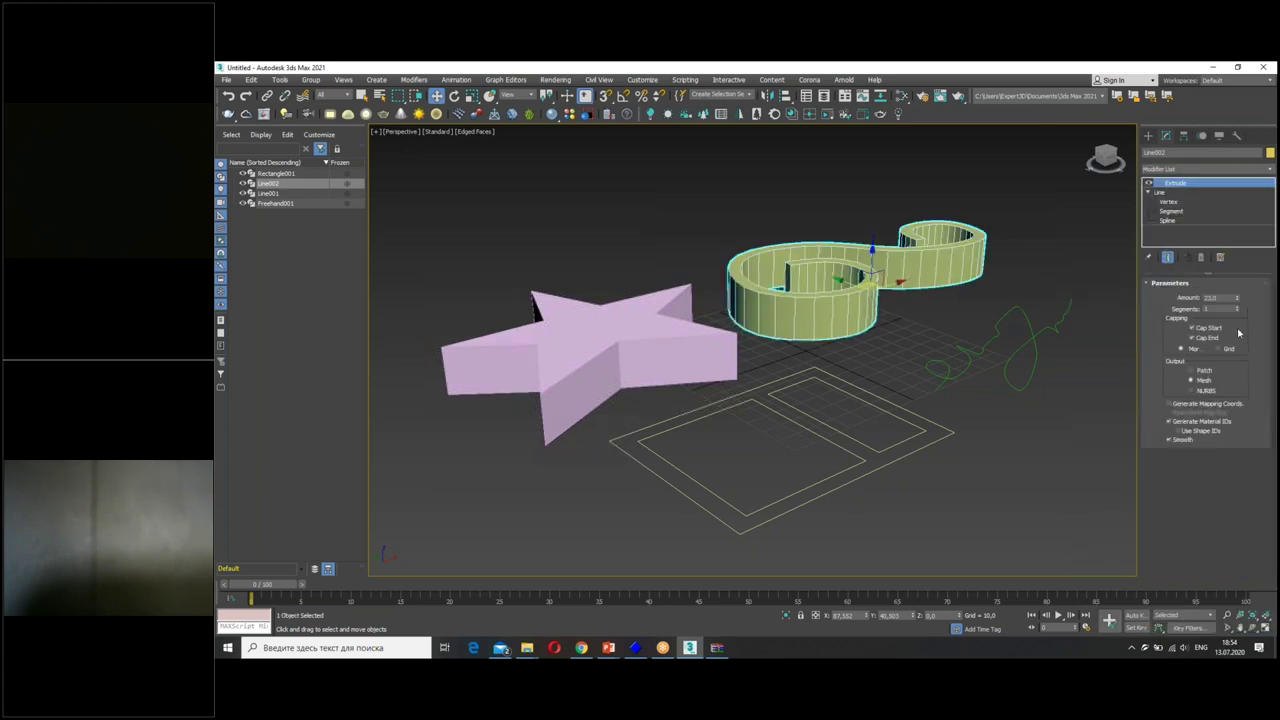
pyautogui.moveTo(1235, 299); pyautogui.dragTo(1235, 305)
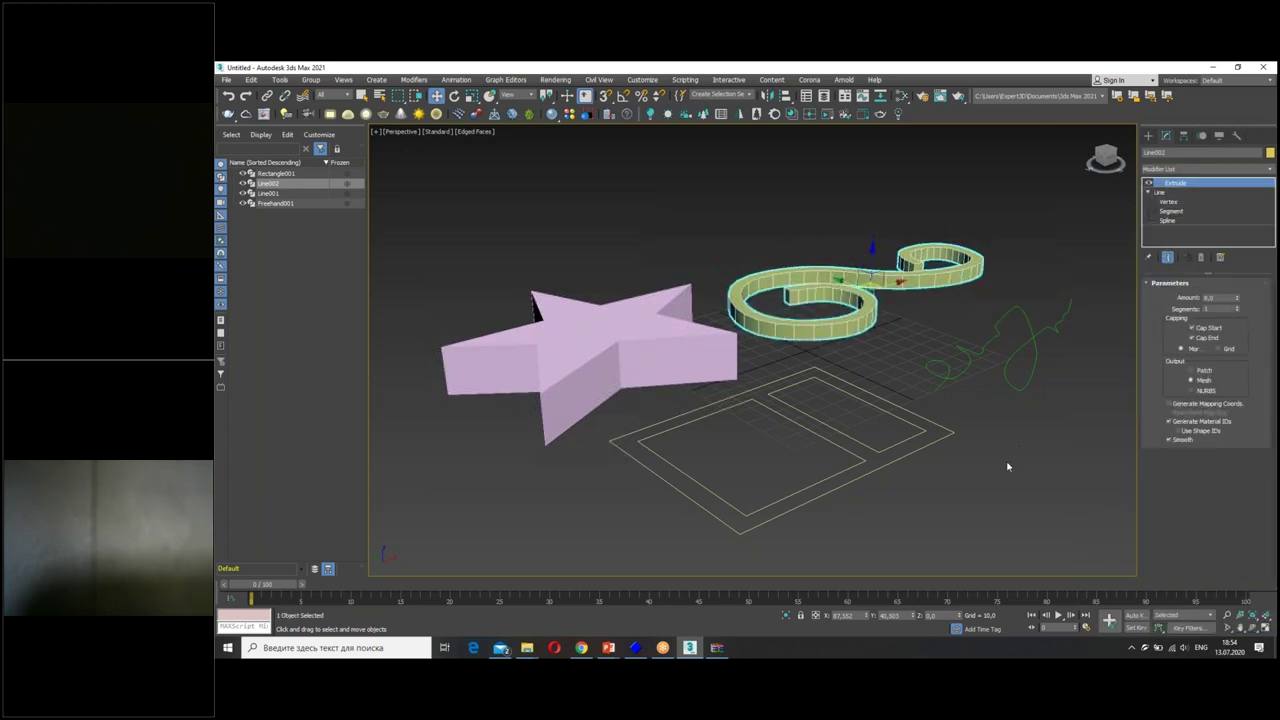
pyautogui.click(920, 446)
pyautogui.click(1188, 183)
# Extrude Rectangle001 and raise its Amount for a thicker solid frame.
pyautogui.click(1192, 169)
pyautogui.scroll(-5, 1180, 300)
pyautogui.scroll(-3, 1178, 370)
pyautogui.scroll(-2, 1177, 396)
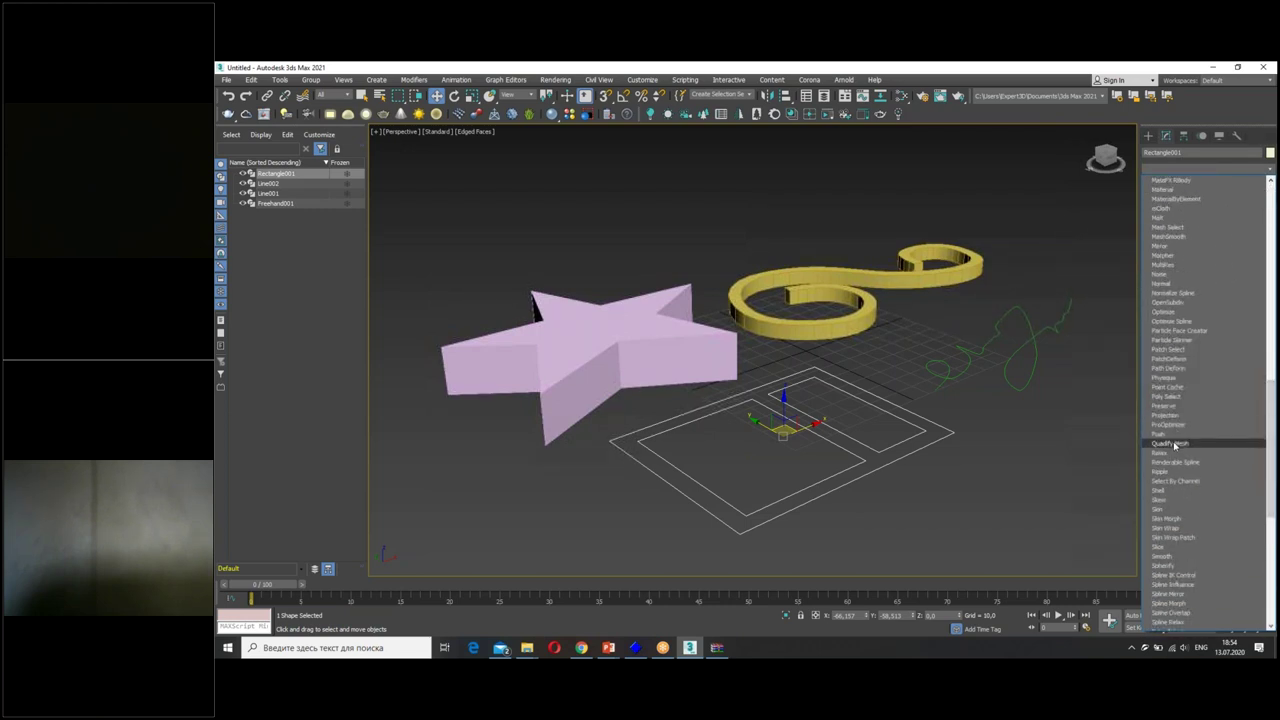
pyautogui.scroll(2, 1176, 430)
pyautogui.scroll(2, 1182, 300)
pyautogui.scroll(2, 1180, 250)
pyautogui.scroll(1, 1180, 242)
pyautogui.scroll(1, 1180, 242)
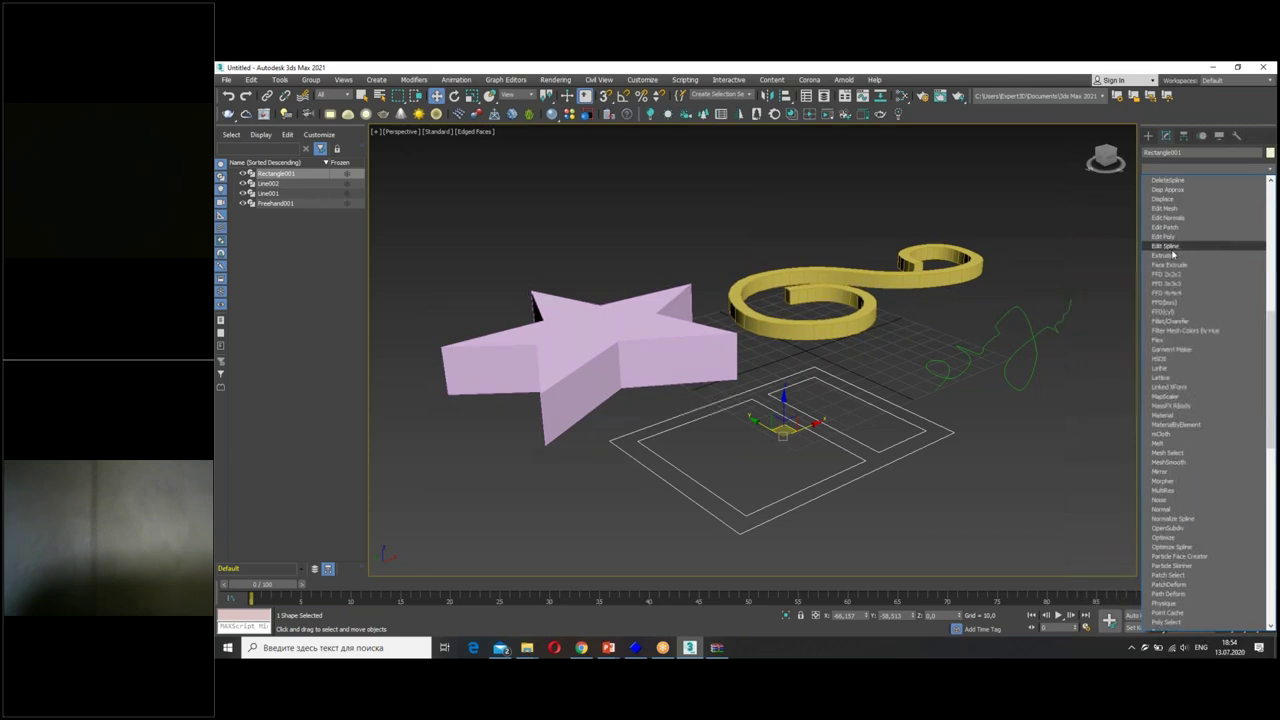
pyautogui.click(1172, 250)
pyautogui.moveTo(1238, 296); pyautogui.dragTo(1238, 250)
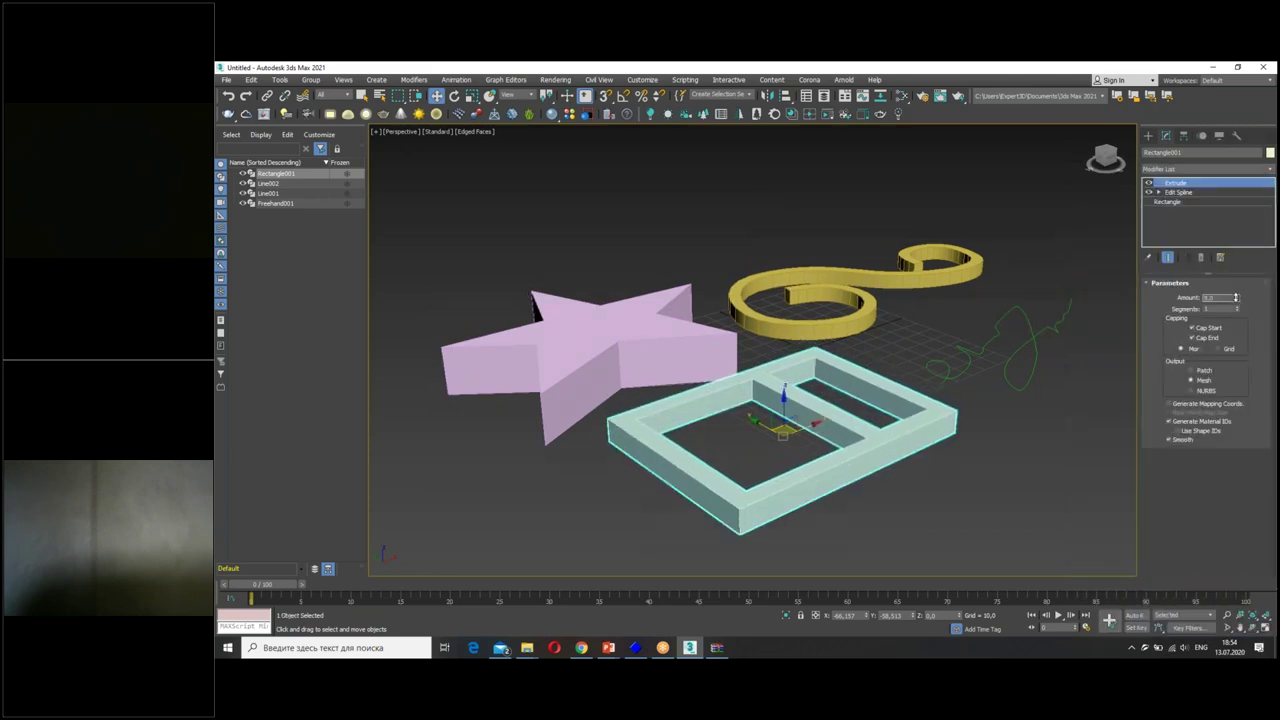
# Select the freehand signature line Freehand001 and orbit and zoom in close on it.
pyautogui.click(1049, 379)
pyautogui.moveTo(1049, 379)
pyautogui.keyDown('alt'); pyautogui.mouseDown(button='middle')
pyautogui.moveTo(956, 411)
pyautogui.moveTo(880, 390)
pyautogui.mouseUp(button='middle'); pyautogui.keyUp('alt')
pyautogui.scroll(5, 800, 363)
pyautogui.moveTo(800, 363)
pyautogui.mouseDown(button='middle')
pyautogui.moveTo(784, 343)
pyautogui.moveTo(743, 340)
pyautogui.mouseUp(button='middle')
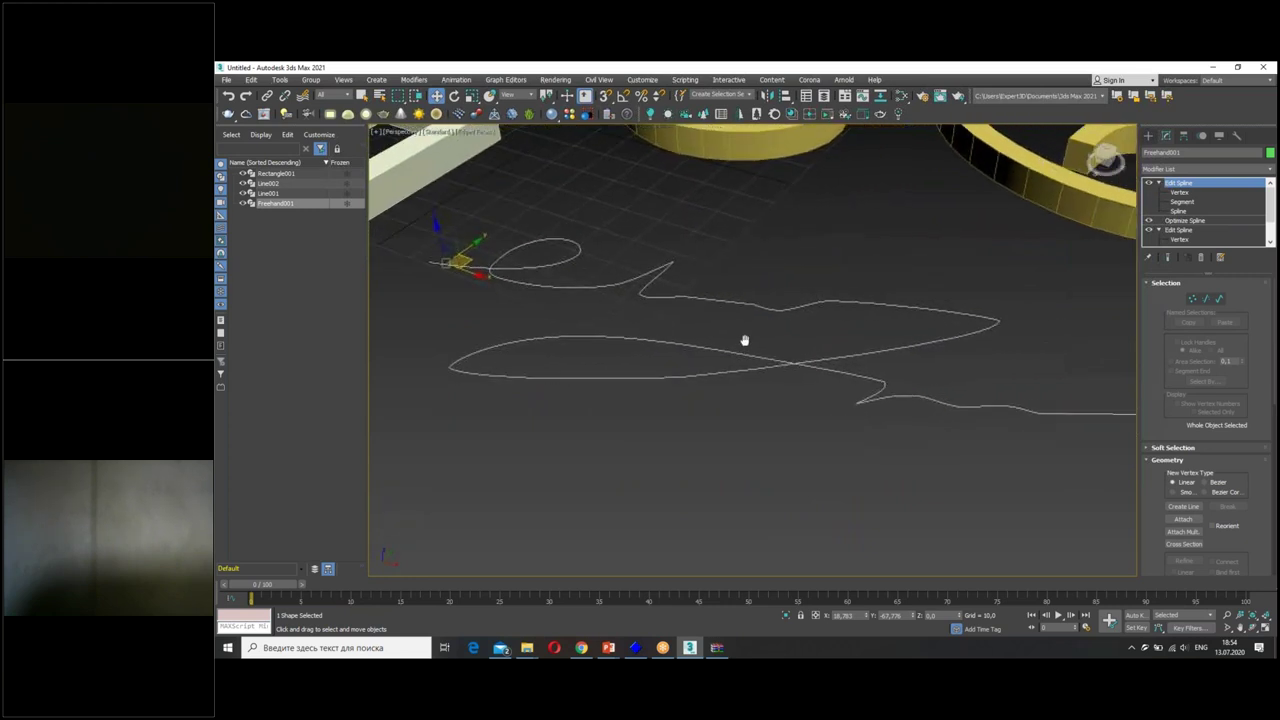
# Add a Sweep to Freehand001 with a Cylinder built-in section and a much smaller radius.
pyautogui.click(1182, 169)
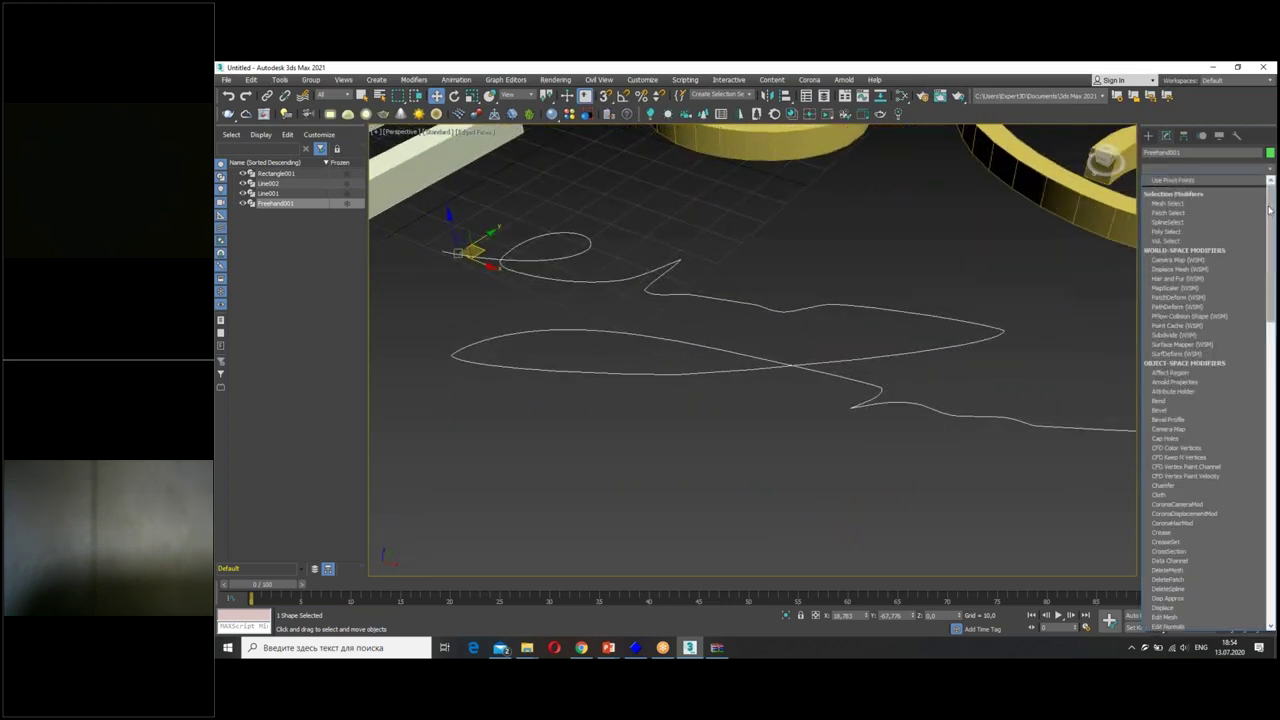
pyautogui.moveTo(1270, 207); pyautogui.dragTo(1270, 509)
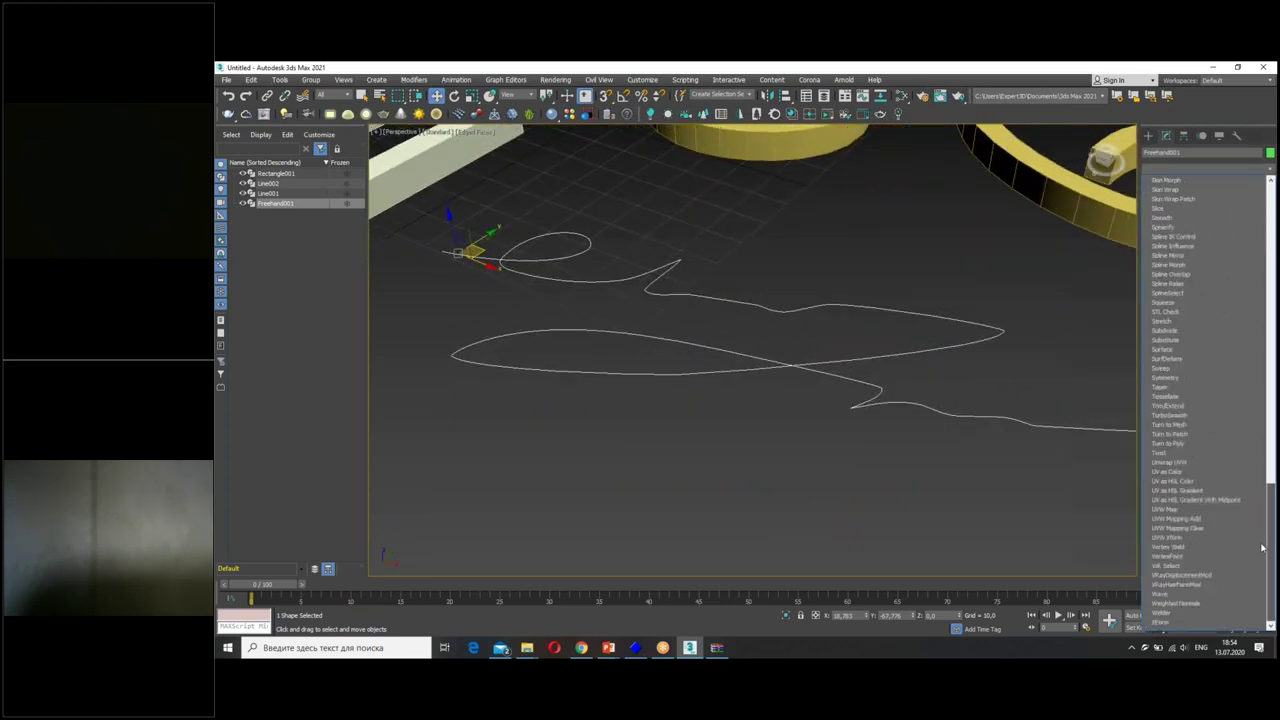
pyautogui.click(1162, 369)
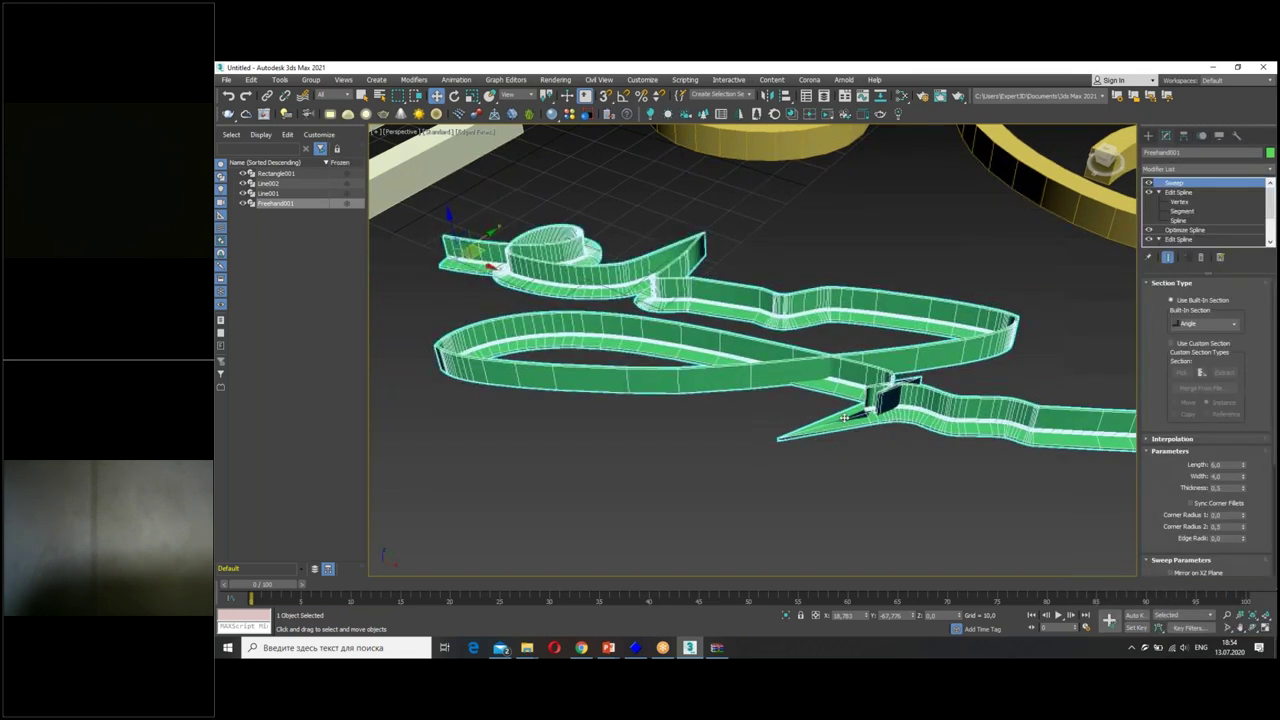
pyautogui.click(1210, 324)
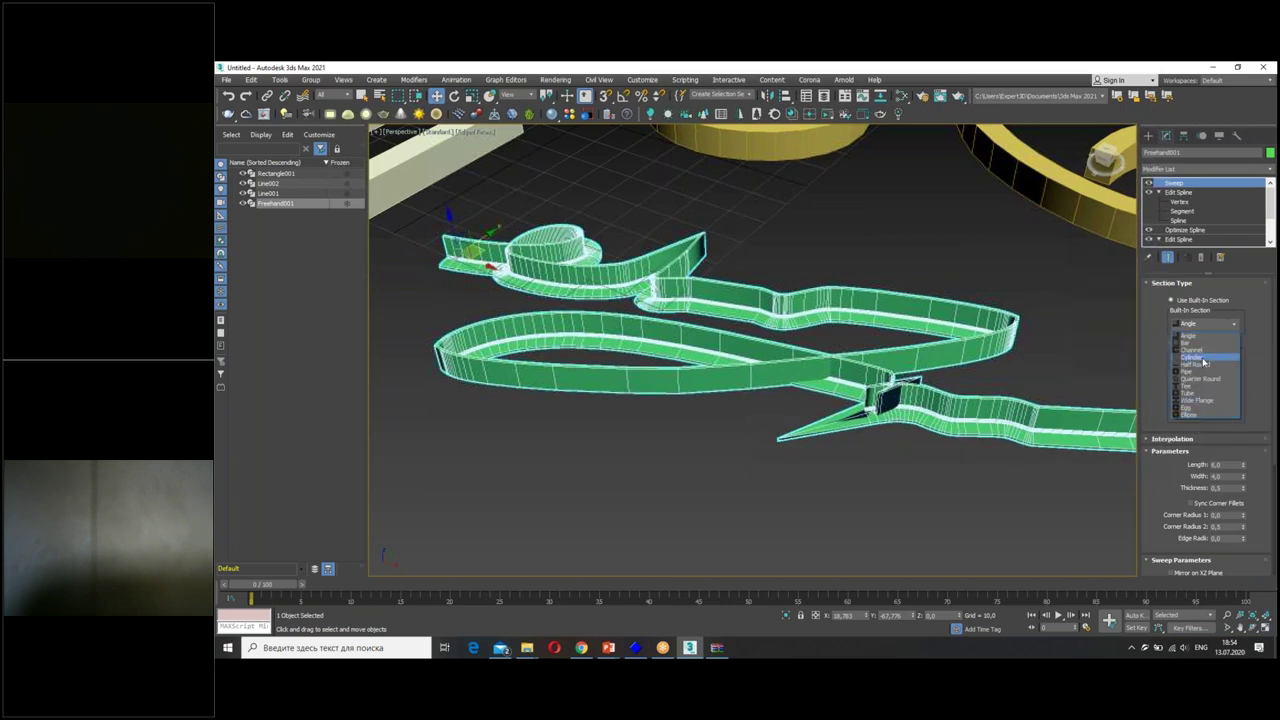
pyautogui.click(1204, 360)
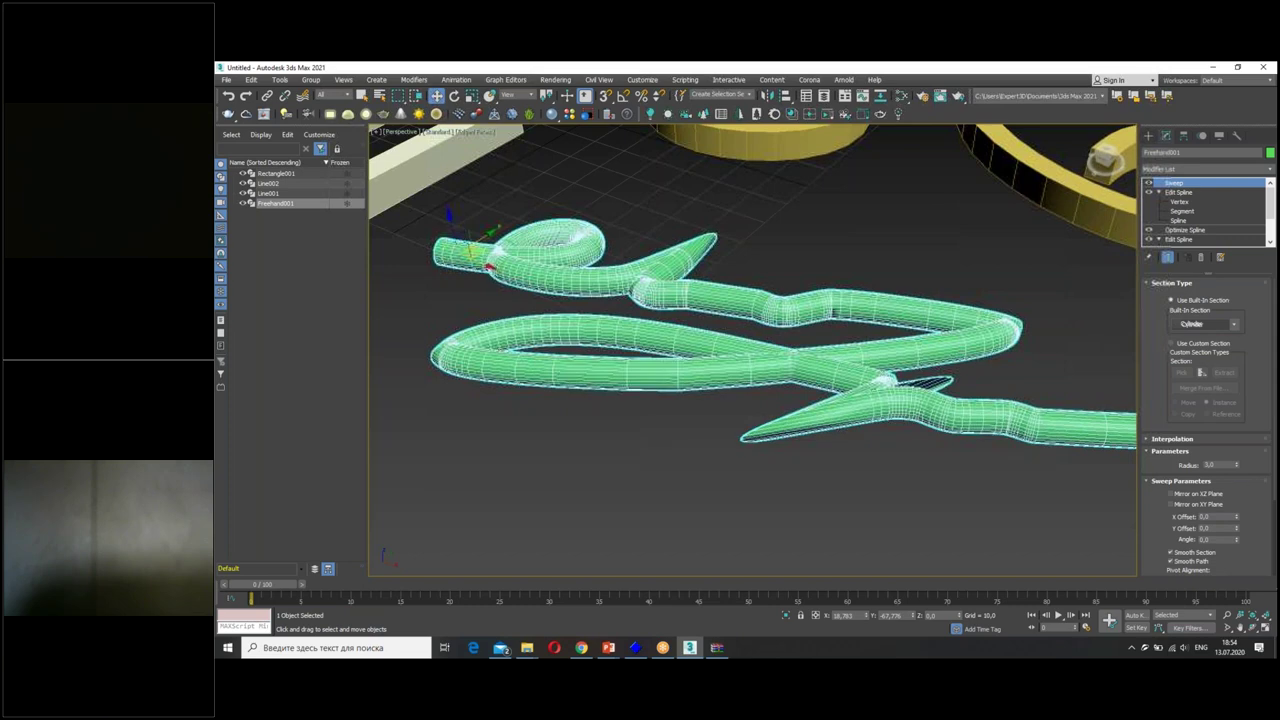
pyautogui.moveTo(1236, 465); pyautogui.dragTo(1230, 514)
# Orbit to a low angle on the signature tube and reselect it.
pyautogui.click(985, 474)
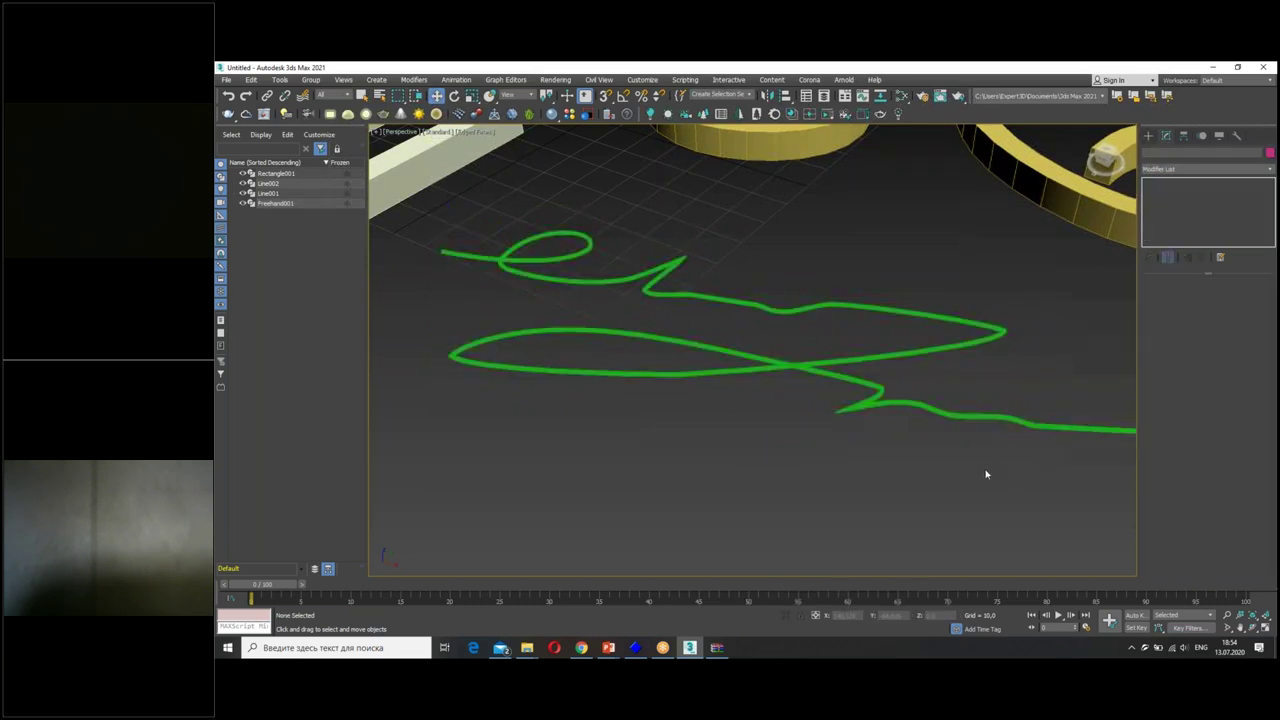
pyautogui.moveTo(775, 440)
pyautogui.keyDown('alt'); pyautogui.mouseDown(button='middle')
pyautogui.moveTo(860, 434)
pyautogui.moveTo(914, 401)
pyautogui.moveTo(660, 417)
pyautogui.moveTo(889, 420)
pyautogui.moveTo(923, 303)
pyautogui.mouseUp(button='middle'); pyautogui.keyUp('alt')
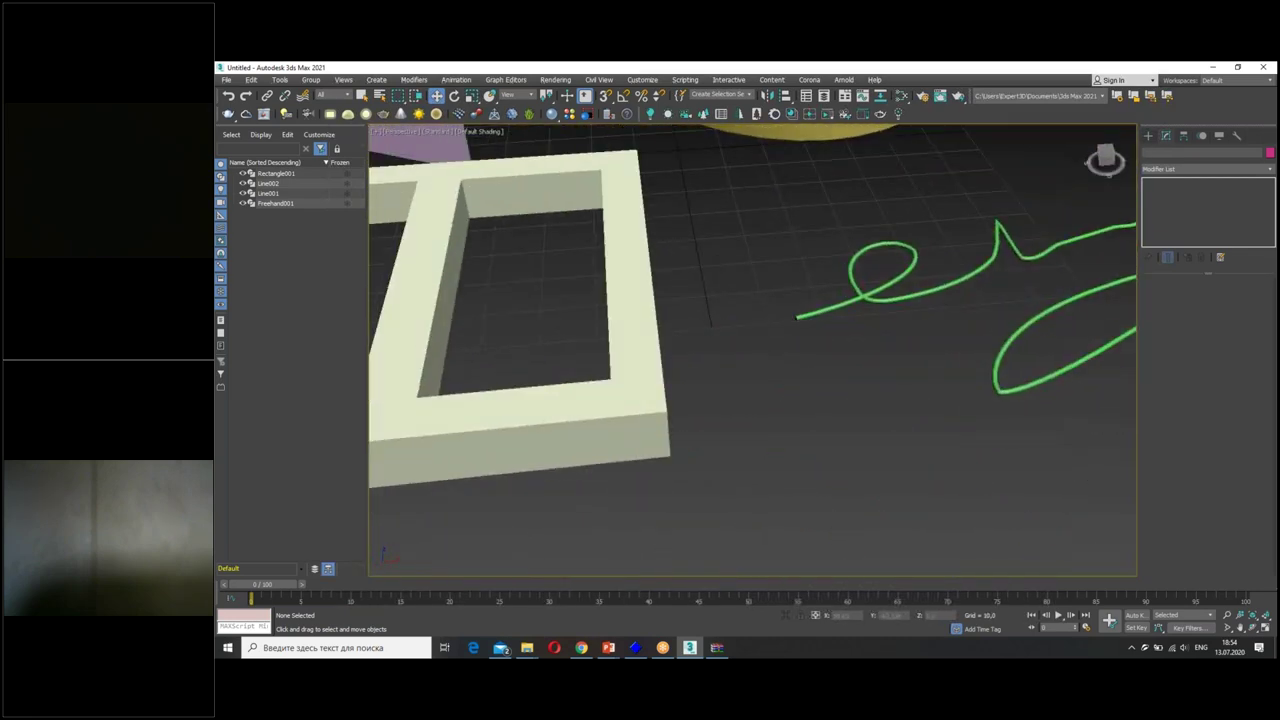
pyautogui.scroll(5, 900, 302)
pyautogui.click(875, 299)
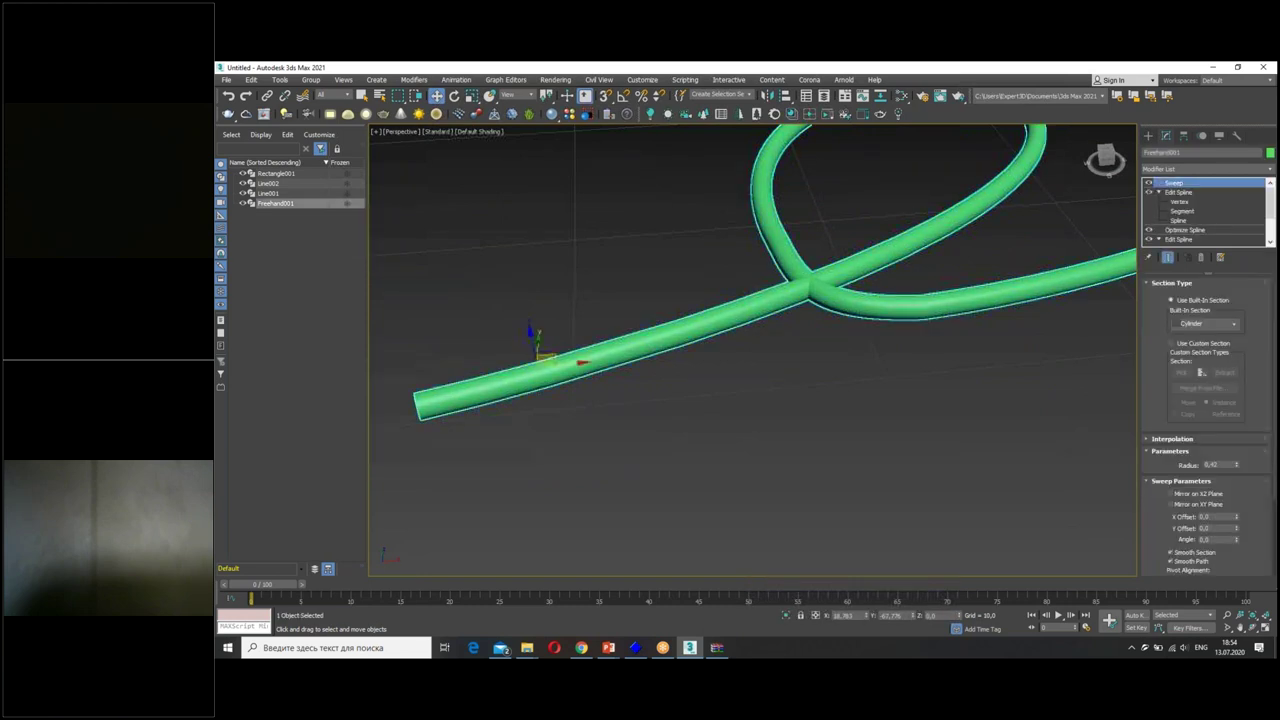
# Change the Sweep section to Bar and shrink it to roughly 0,24 by 0,66.
pyautogui.click(1208, 323)
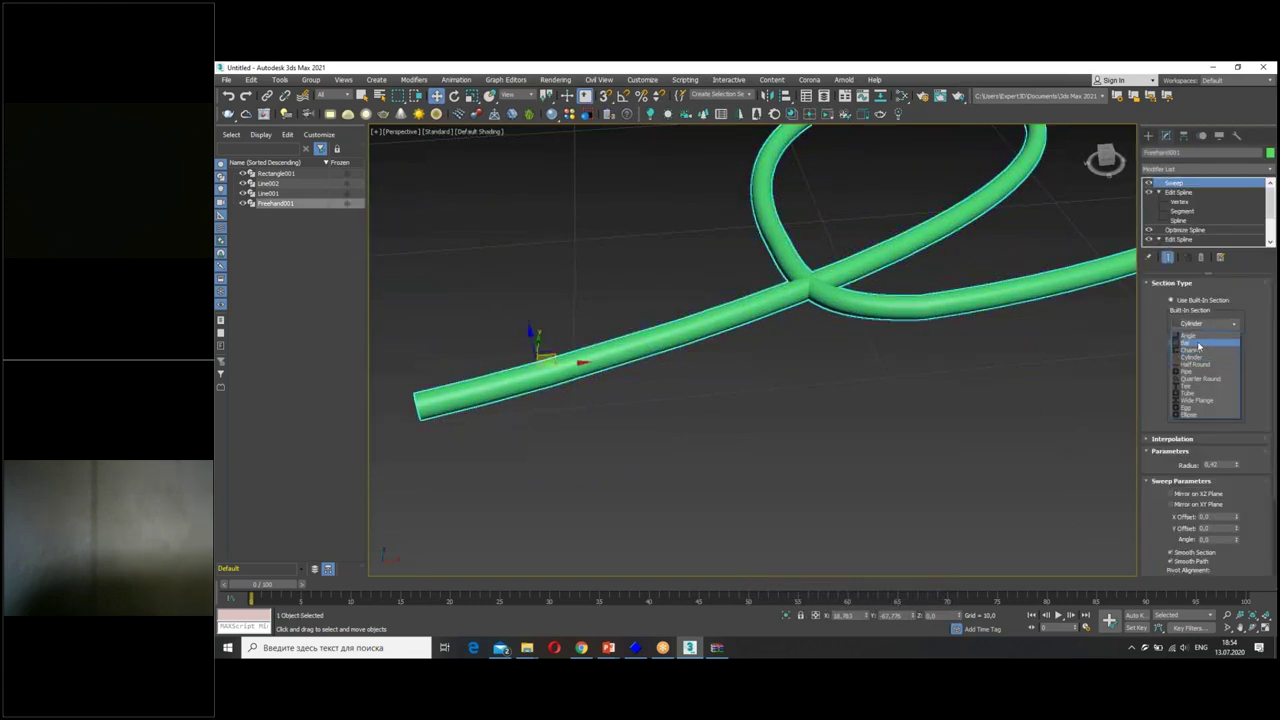
pyautogui.click(1199, 346)
pyautogui.moveTo(1239, 468); pyautogui.dragTo(1228, 516)
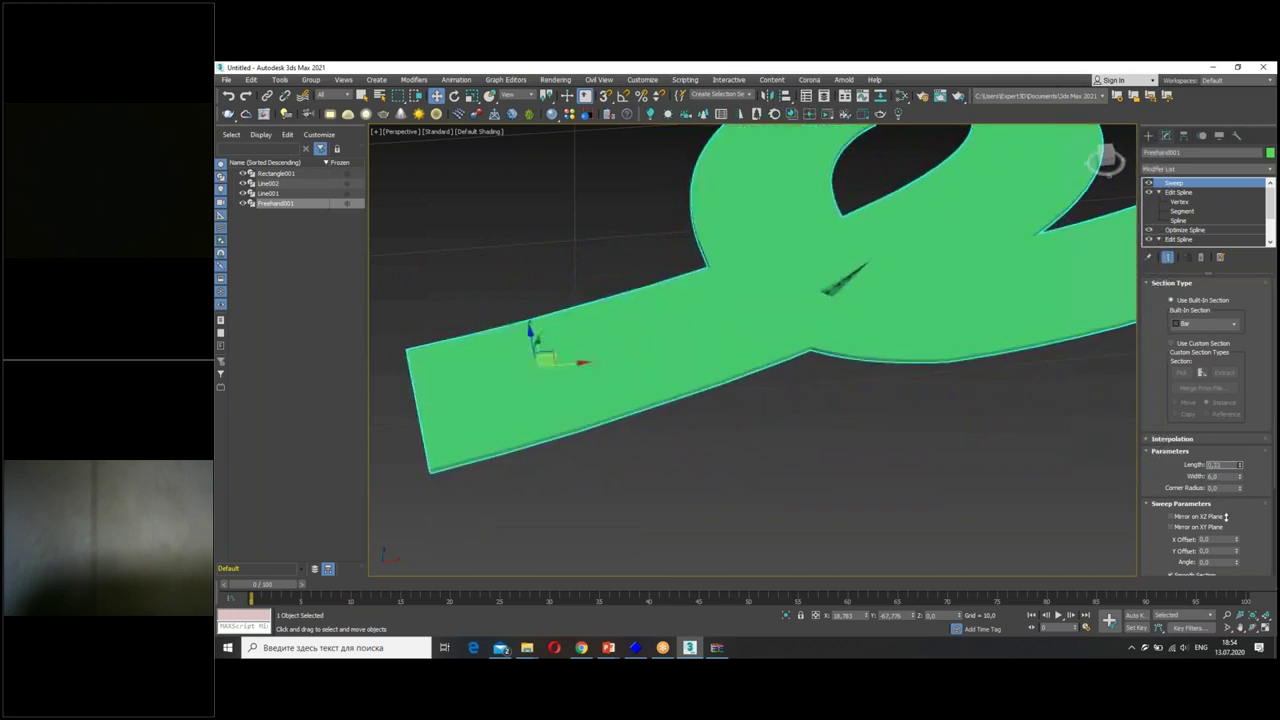
pyautogui.moveTo(1240, 478); pyautogui.dragTo(1234, 528)
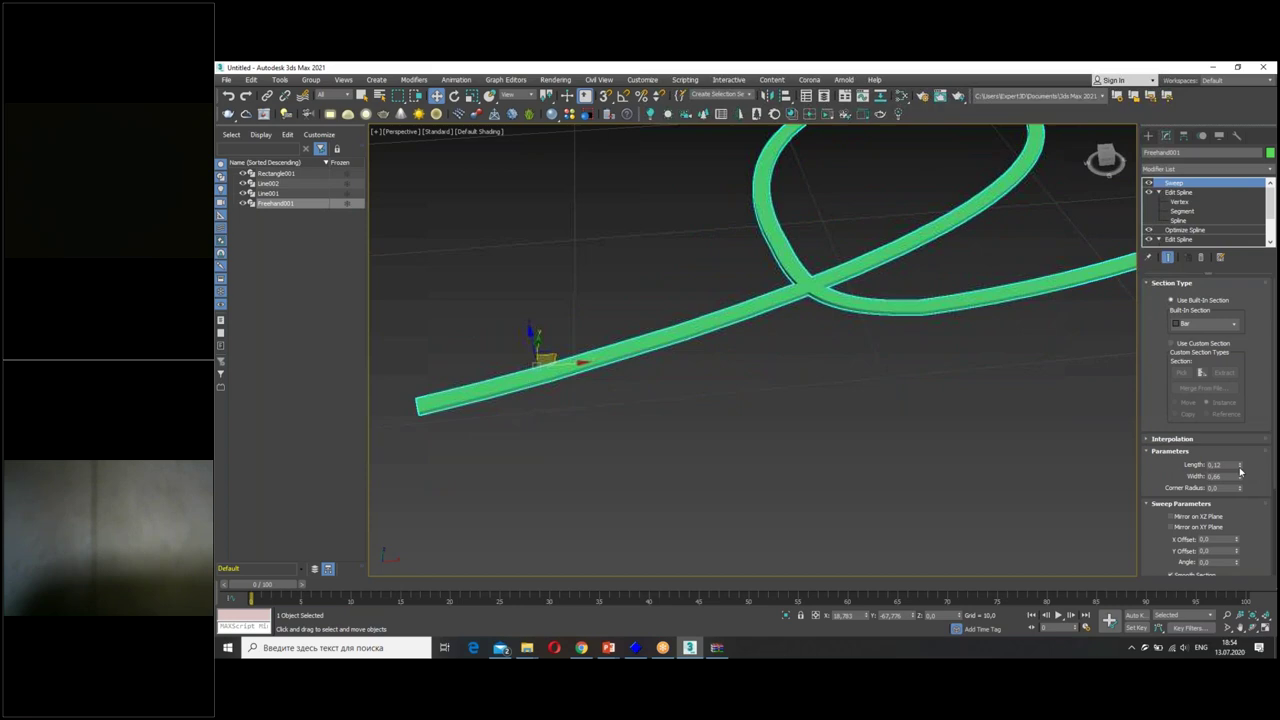
pyautogui.moveTo(1239, 466); pyautogui.dragTo(1238, 471)
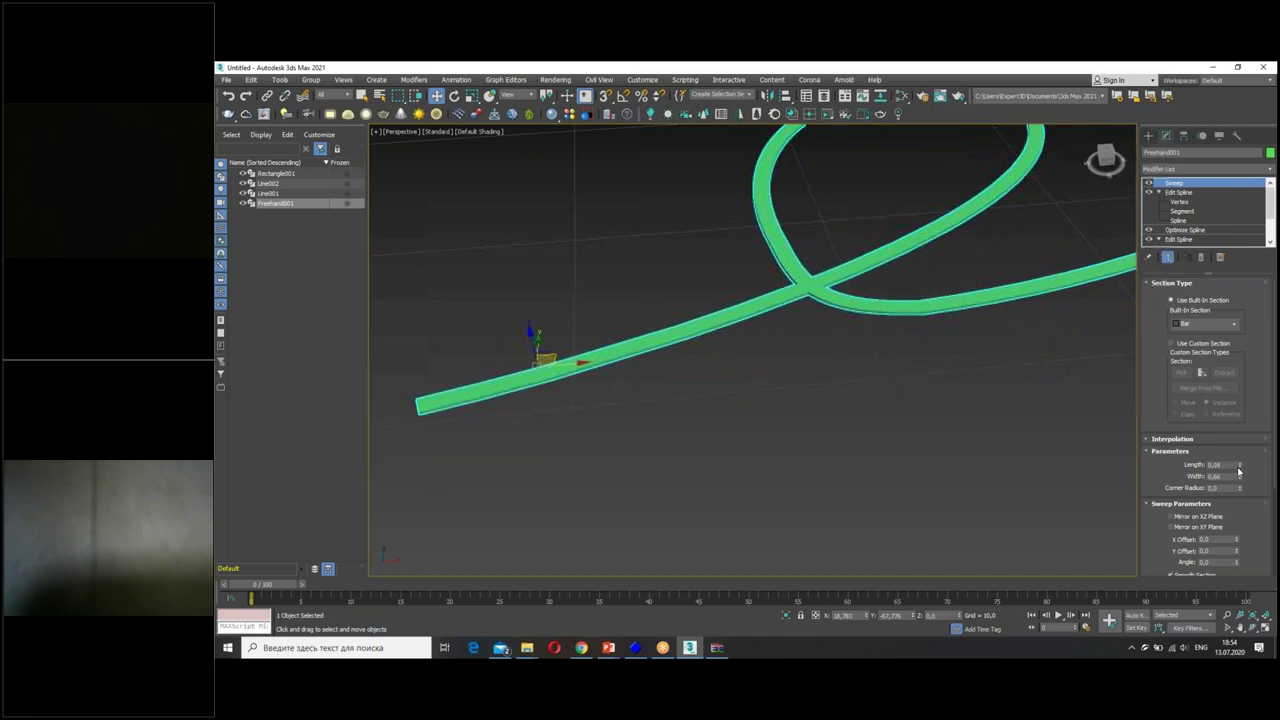
pyautogui.click(1000, 418)
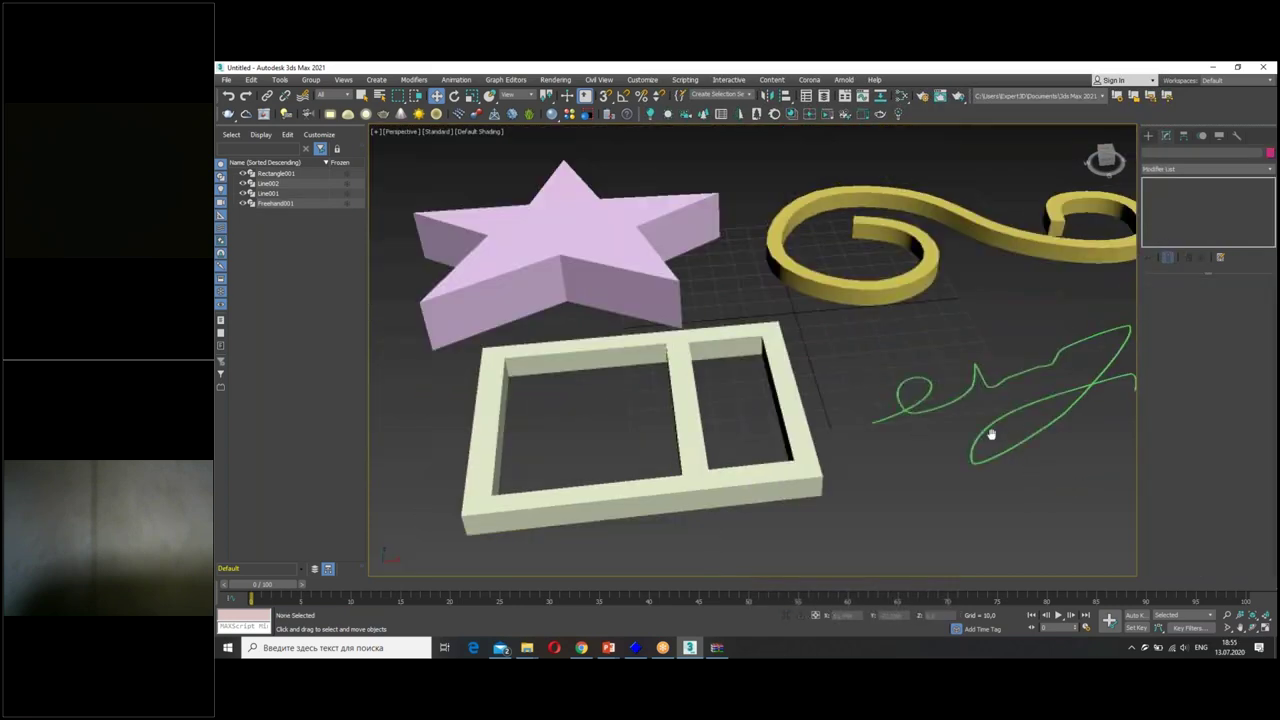
pyautogui.moveTo(991, 434)
pyautogui.keyDown('alt'); pyautogui.mouseDown(button='middle')
pyautogui.moveTo(720, 417)
pyautogui.moveTo(697, 389)
pyautogui.moveTo(820, 420)
pyautogui.moveTo(792, 462)
pyautogui.moveTo(700, 348)
pyautogui.mouseUp(button='middle'); pyautogui.keyUp('alt')
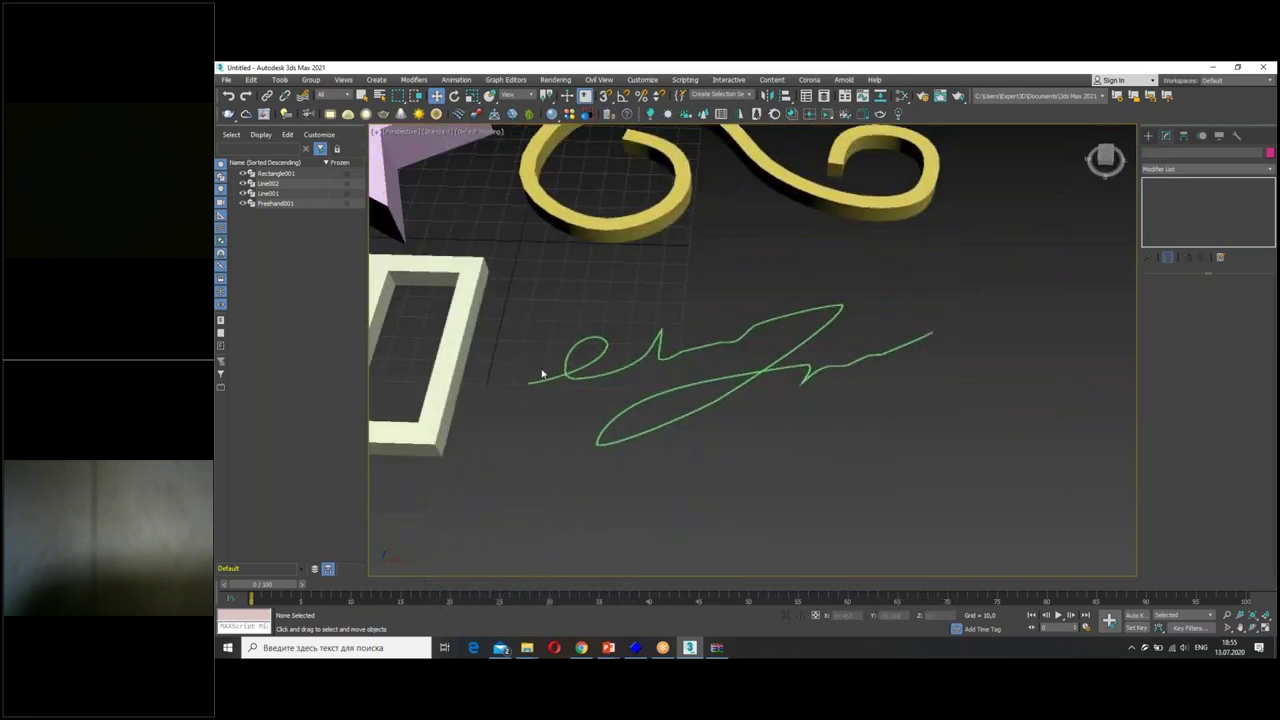
pyautogui.moveTo(720, 404)
pyautogui.keyDown('alt'); pyautogui.mouseDown(button='middle')
pyautogui.moveTo(694, 394)
pyautogui.moveTo(751, 354)
pyautogui.moveTo(784, 377)
pyautogui.mouseUp(button='middle'); pyautogui.keyUp('alt')
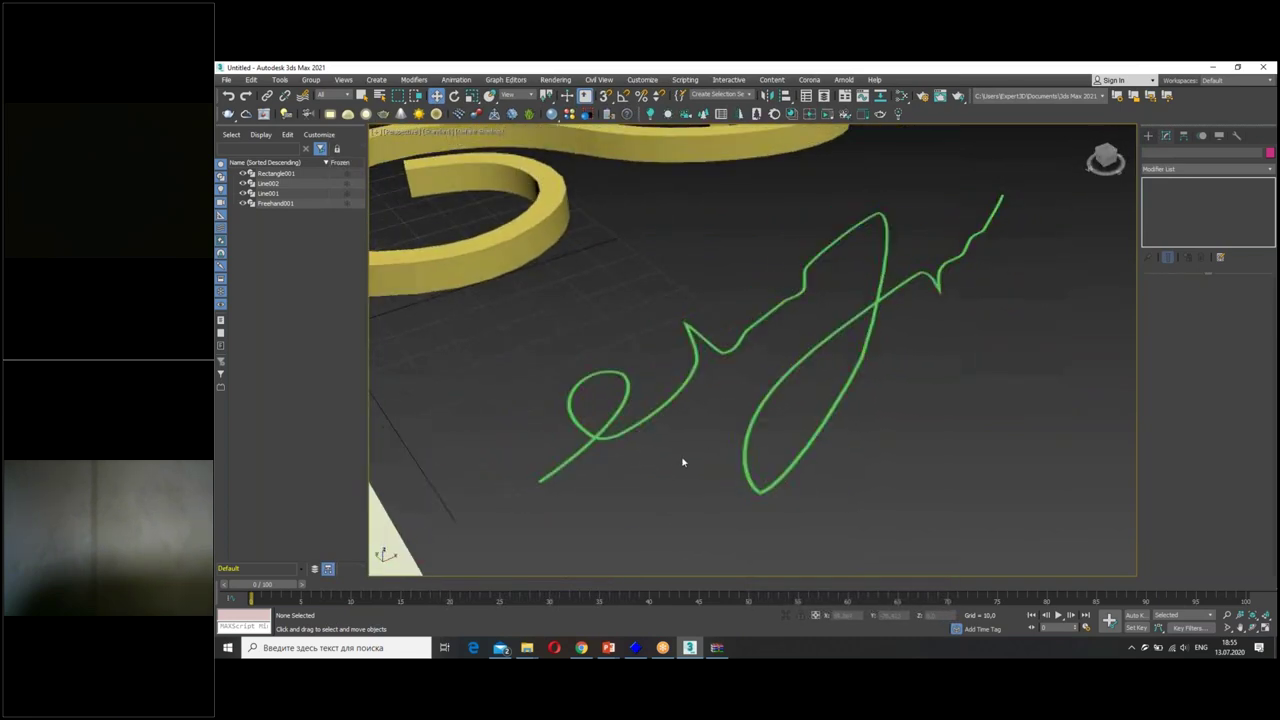
pyautogui.moveTo(538, 484)
pyautogui.mouseDown()
pyautogui.moveTo(612, 372)
pyautogui.moveTo(660, 410)
pyautogui.moveTo(716, 350)
pyautogui.moveTo(820, 277)
pyautogui.moveTo(880, 338)
pyautogui.moveTo(770, 420)
pyautogui.moveTo(940, 292)
pyautogui.moveTo(1020, 178)
pyautogui.mouseUp()
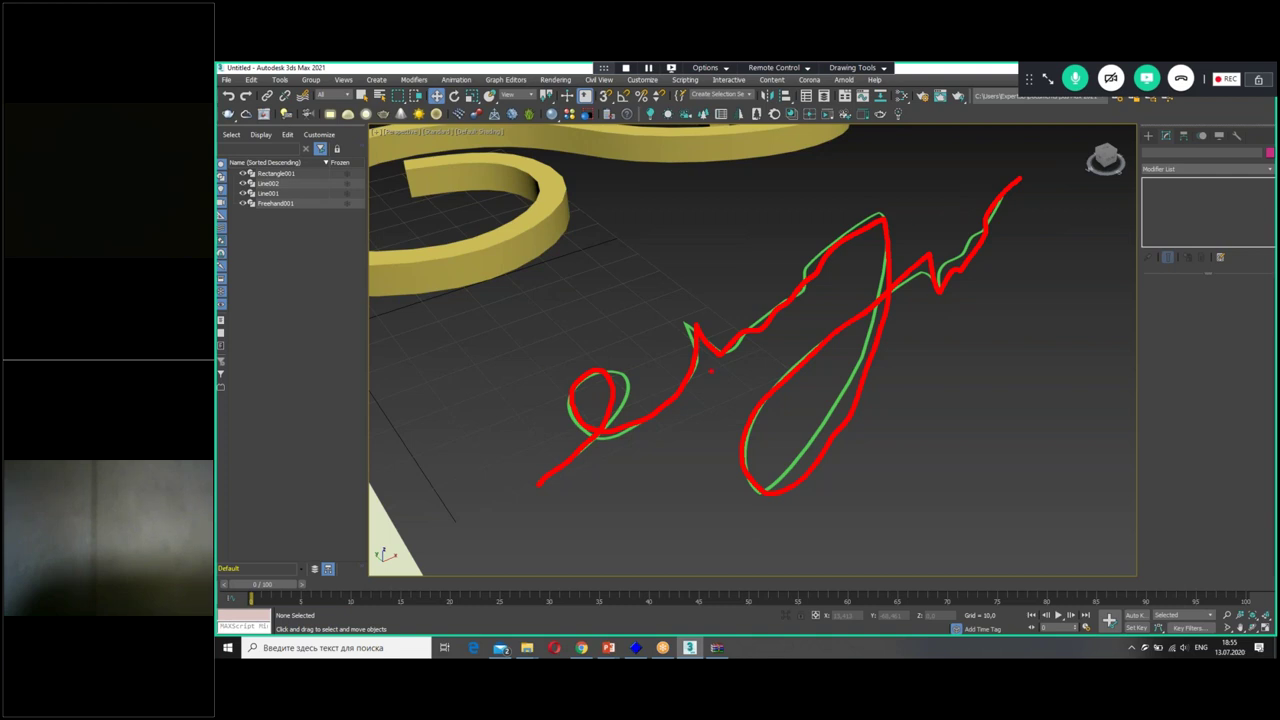
pyautogui.moveTo(1004, 441)
pyautogui.keyDown('alt'); pyautogui.mouseDown(button='middle')
pyautogui.moveTo(900, 480)
pyautogui.moveTo(907, 490)
pyautogui.mouseUp(button='middle'); pyautogui.keyUp('alt')
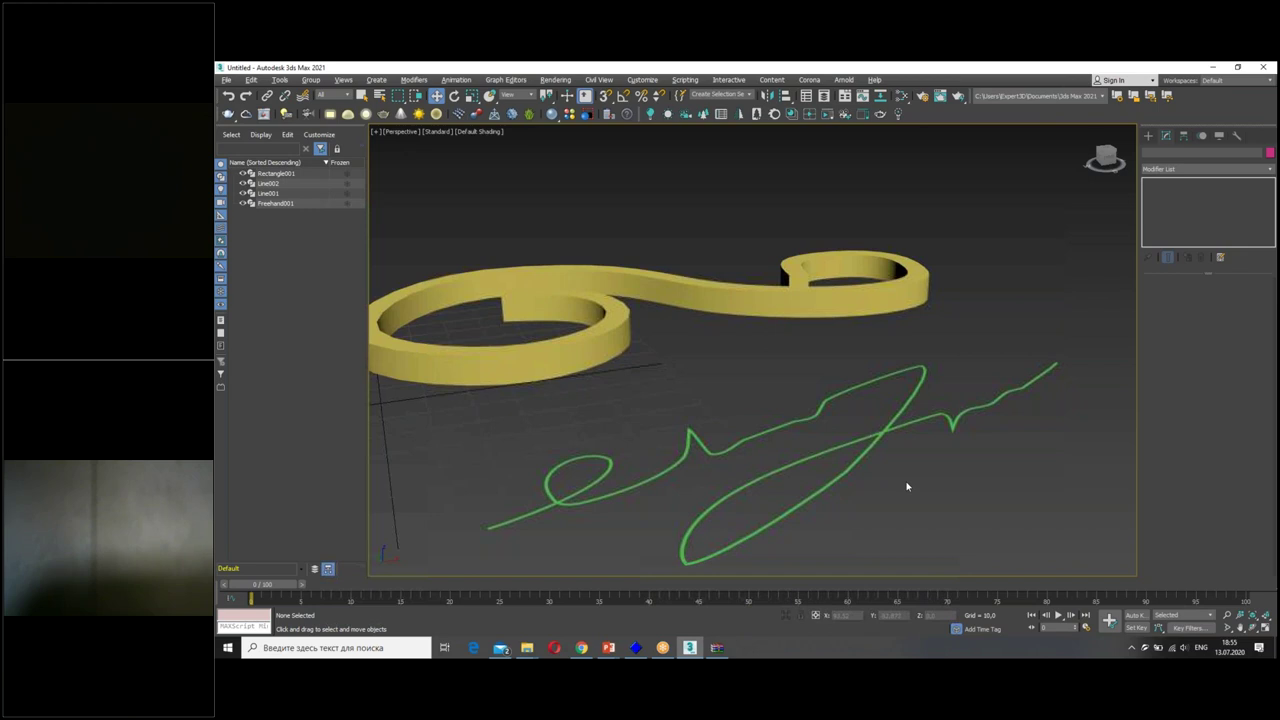
pyautogui.click(905, 418)
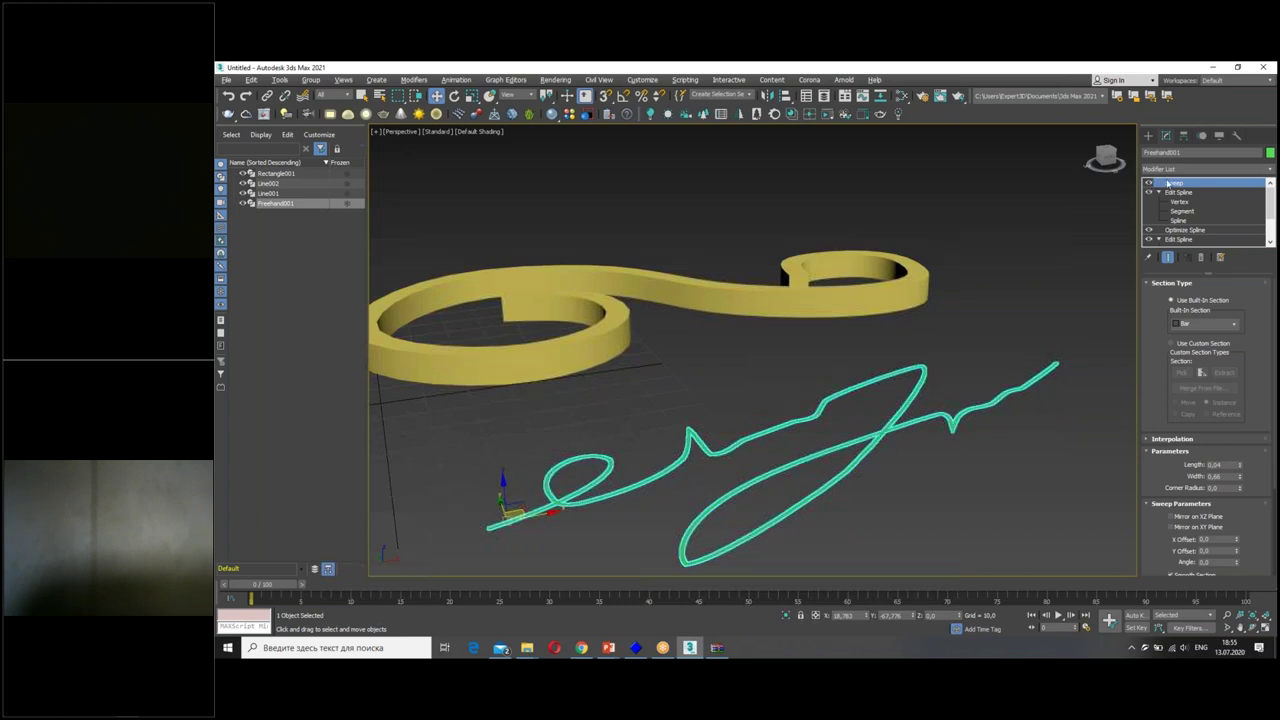
# Create a Standard Primitives cylinder, Cylinder001, standing beside the freehand signature.
pyautogui.click(1200, 169)
pyautogui.click(1200, 169)
pyautogui.click(1148, 135)
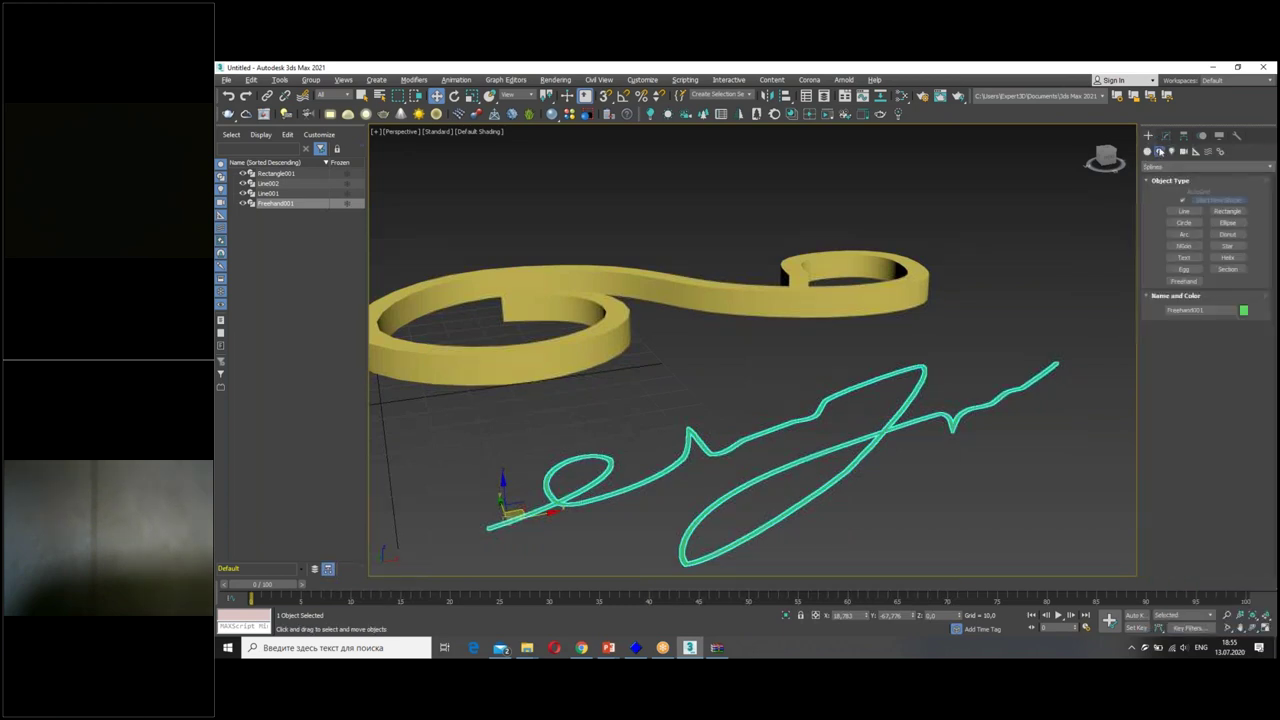
pyautogui.click(1147, 151)
pyautogui.click(1183, 225)
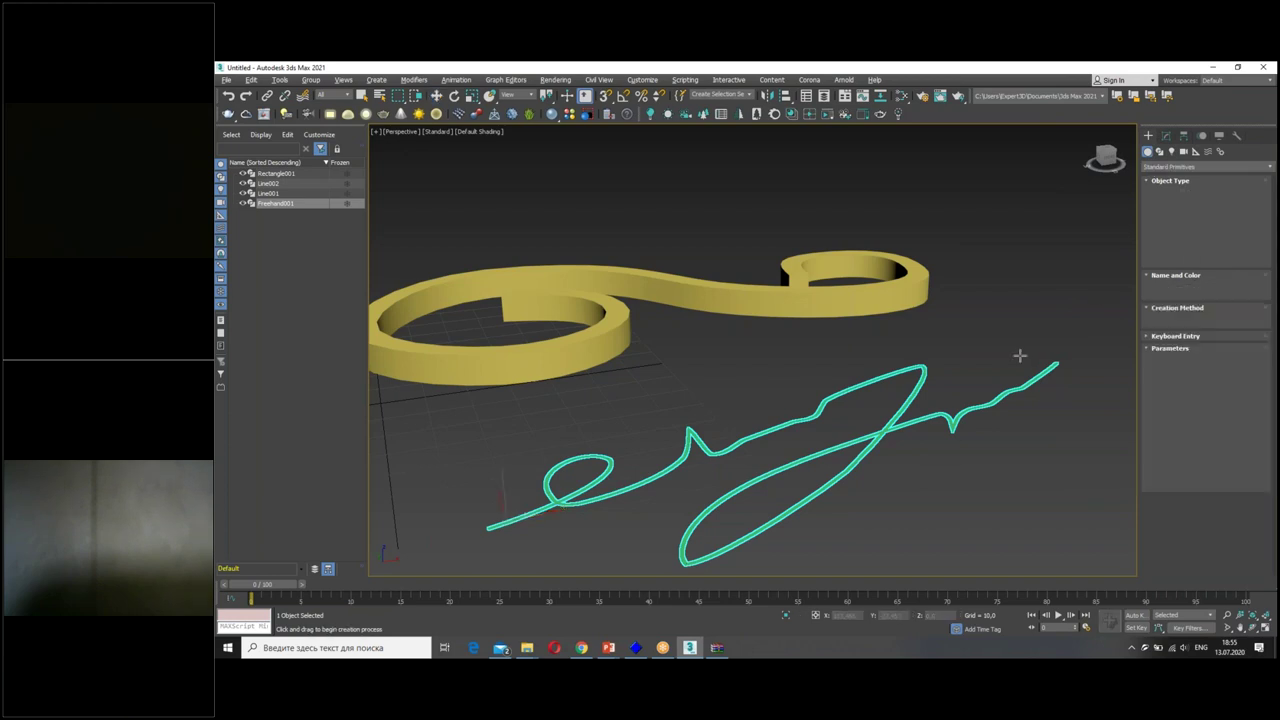
pyautogui.moveTo(971, 358); pyautogui.dragTo(990, 360)
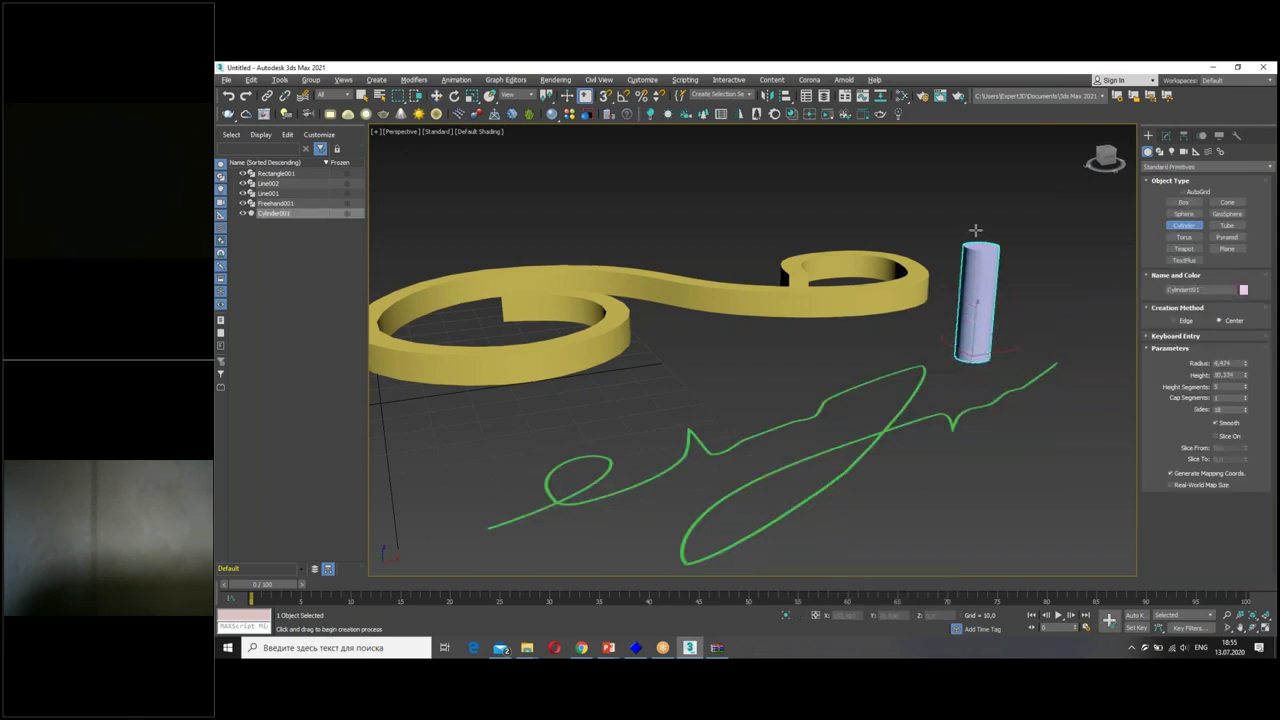
# Finish the cylinder and convert Cylinder001 to an Editable Poly.
pyautogui.press('w')
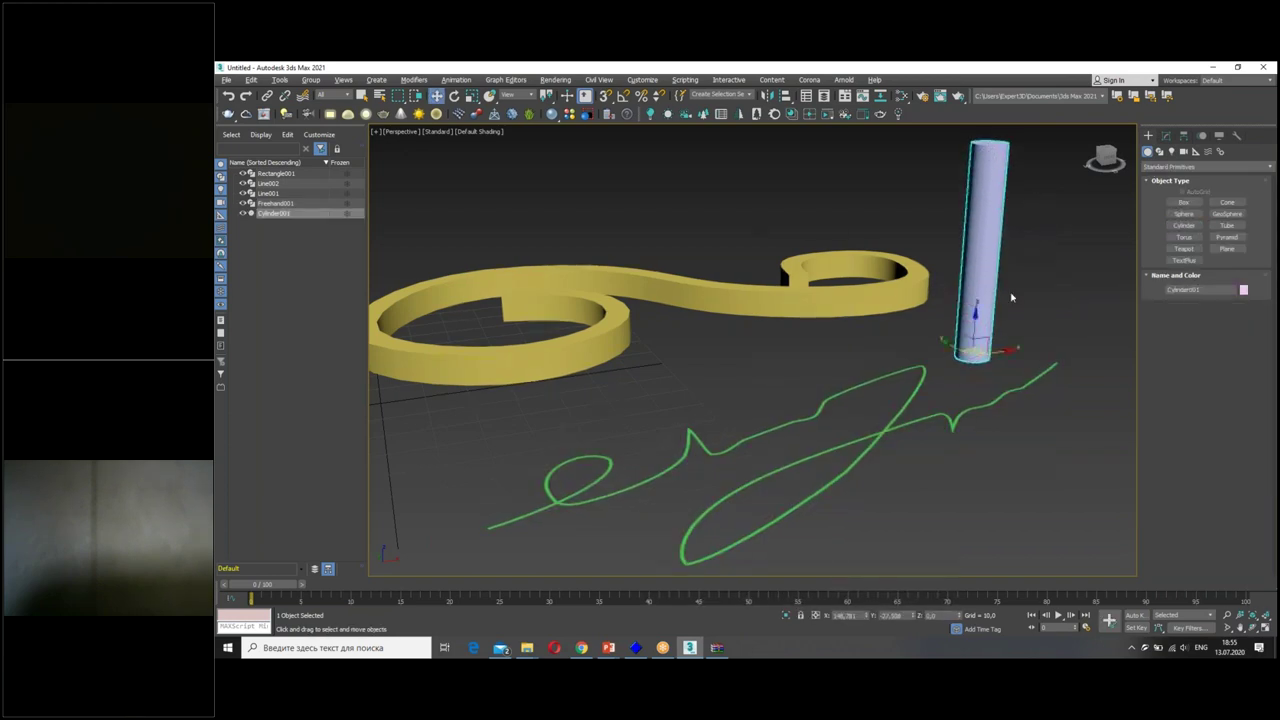
pyautogui.rightClick(978, 280)
pyautogui.moveTo(1004, 388)
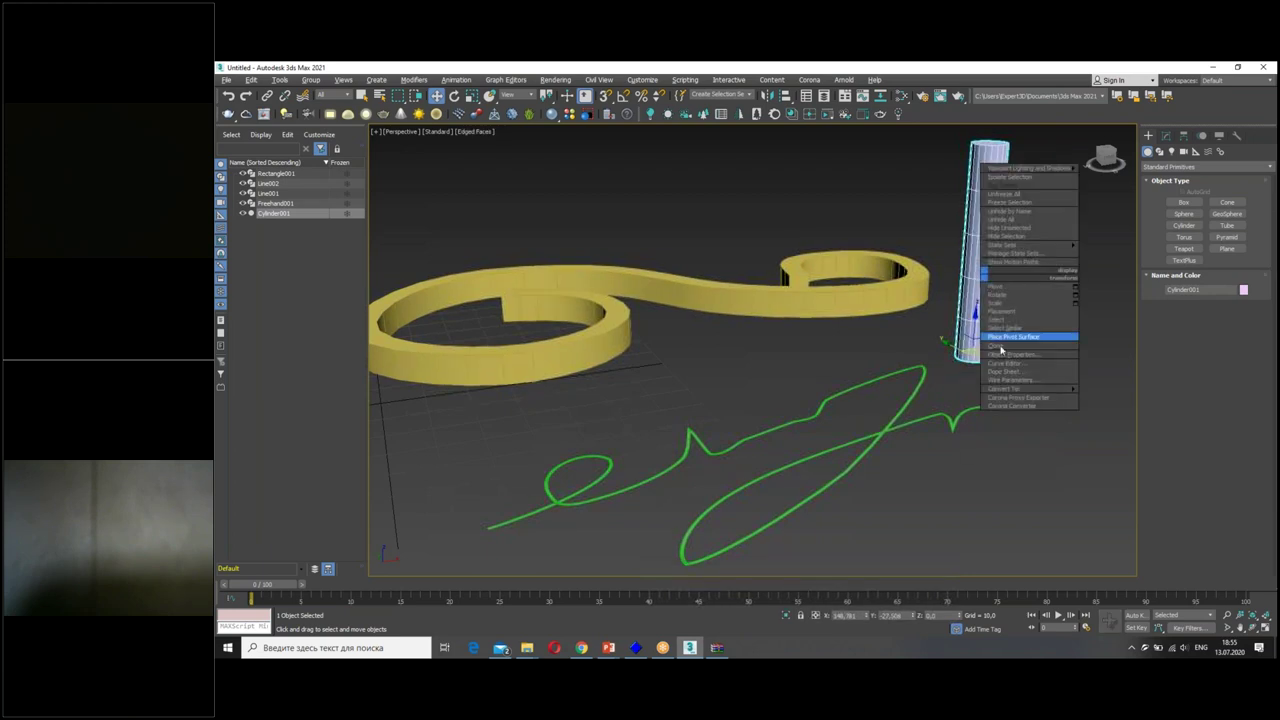
pyautogui.click(1110, 389)
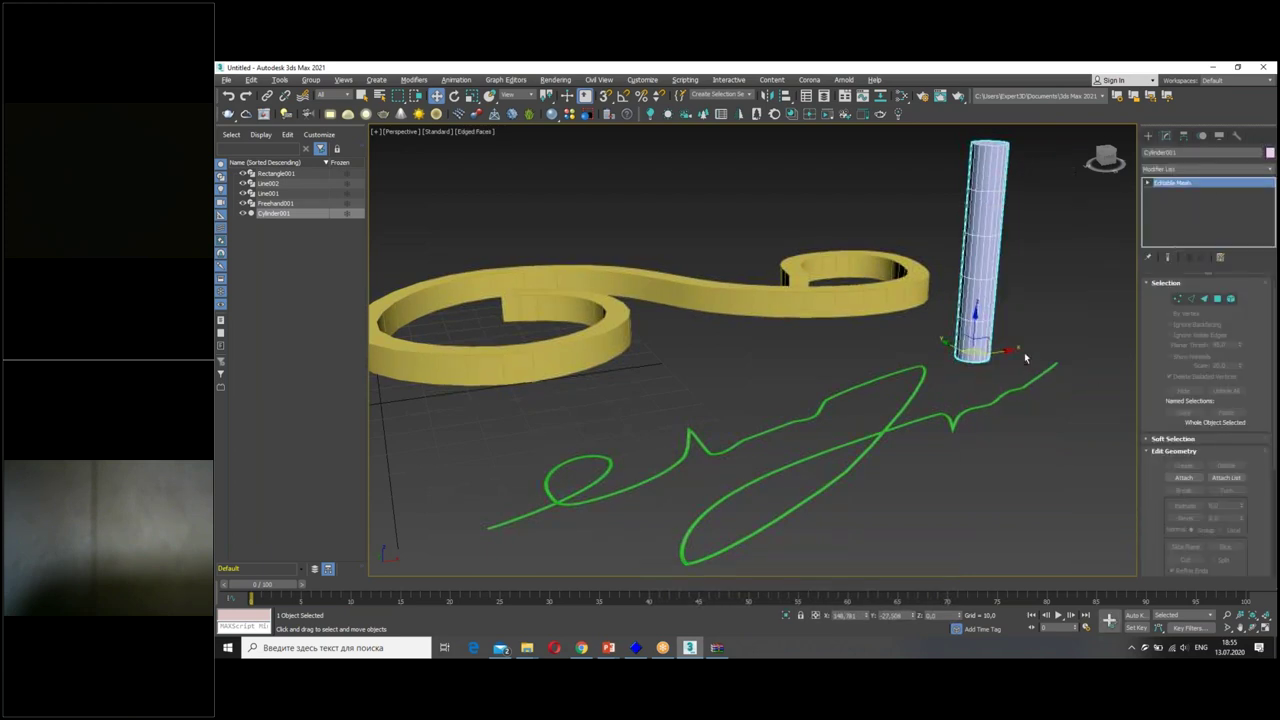
pyautogui.keyDown('alt'); pyautogui.moveTo(1063, 374); pyautogui.dragTo(1026, 348, button='middle'); pyautogui.keyUp('alt')
pyautogui.rightClick(985, 283)
pyautogui.click(1112, 410)
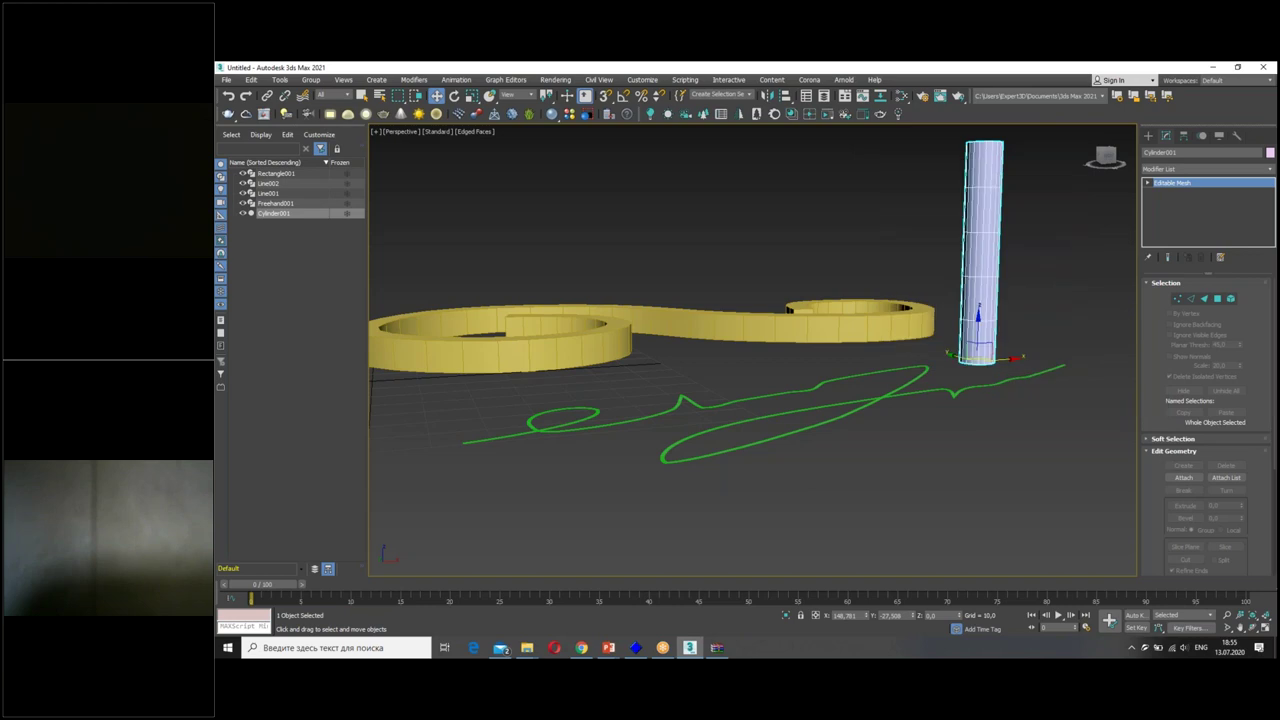
# Collapse the cylinder's bottom vertices into one point to form a pencil tip.
pyautogui.click(1166, 192)
pyautogui.moveTo(1031, 394); pyautogui.dragTo(950, 340)
pyautogui.scroll(-2, 1205, 380)
pyautogui.click(1226, 400)
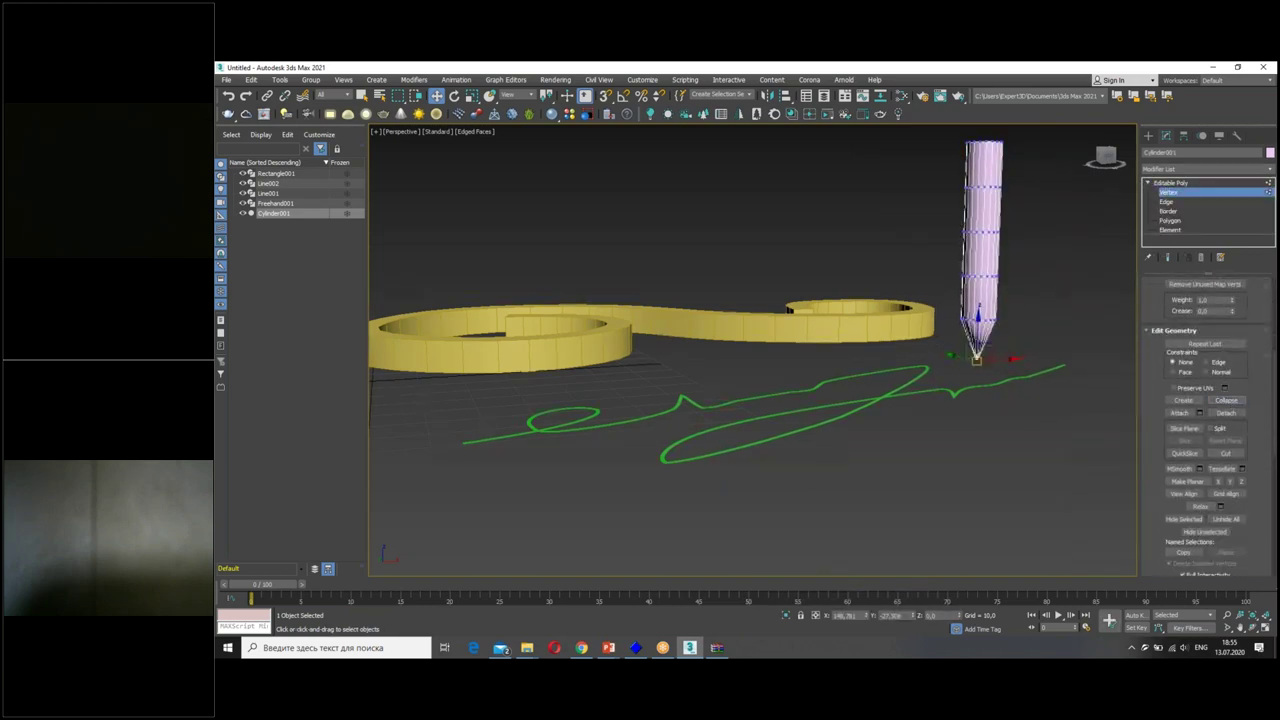
pyautogui.click(1180, 183)
# Clone Freehand001 as the copy Freehand002 and delete its Sweep modifier.
pyautogui.keyDown('alt'); pyautogui.moveTo(823, 277); pyautogui.dragTo(836, 282, button='middle'); pyautogui.keyUp('alt')
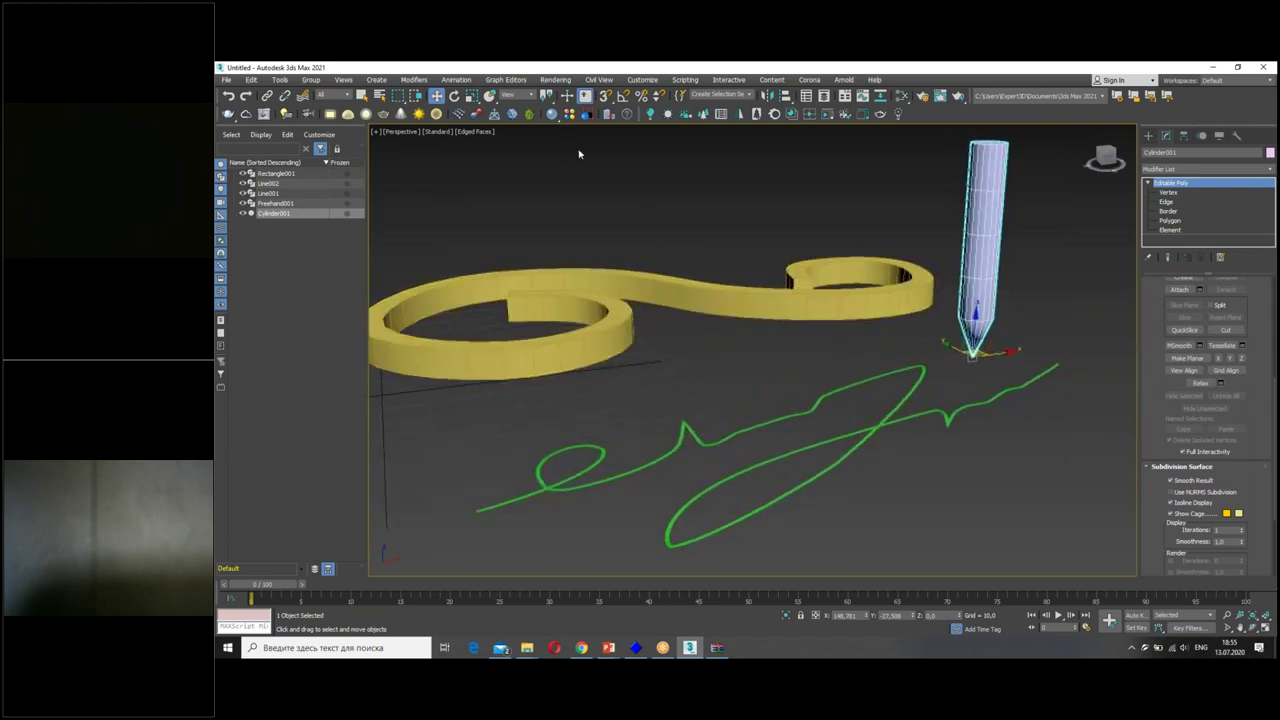
pyautogui.click(799, 426)
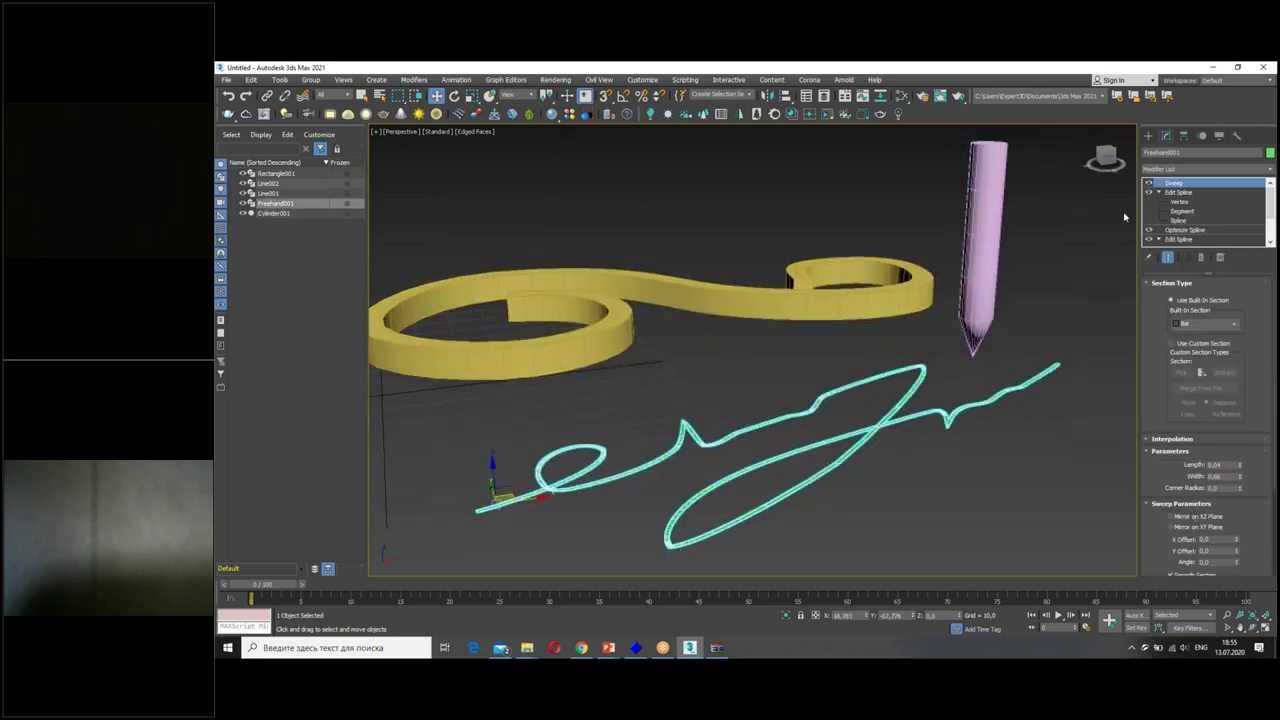
pyautogui.keyDown('alt'); pyautogui.moveTo(623, 419); pyautogui.dragTo(618, 350, button='middle'); pyautogui.keyUp('alt')
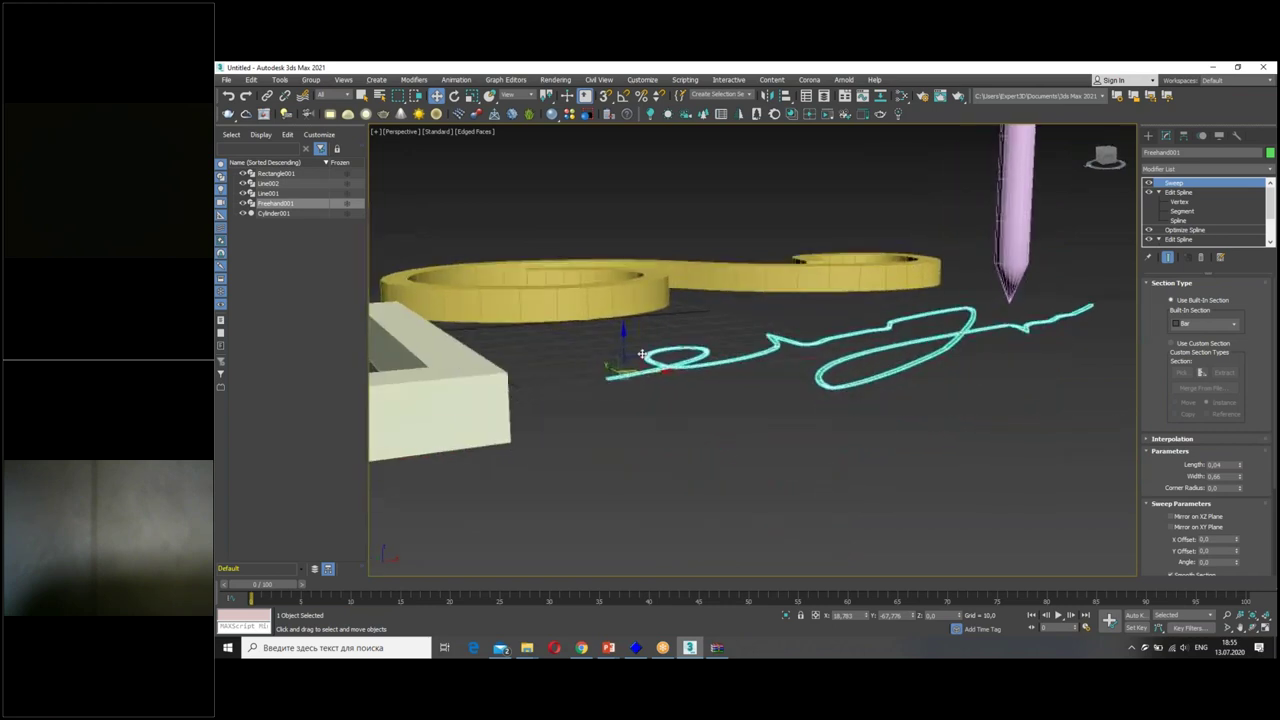
pyautogui.hotkey('ctrl', 'v')
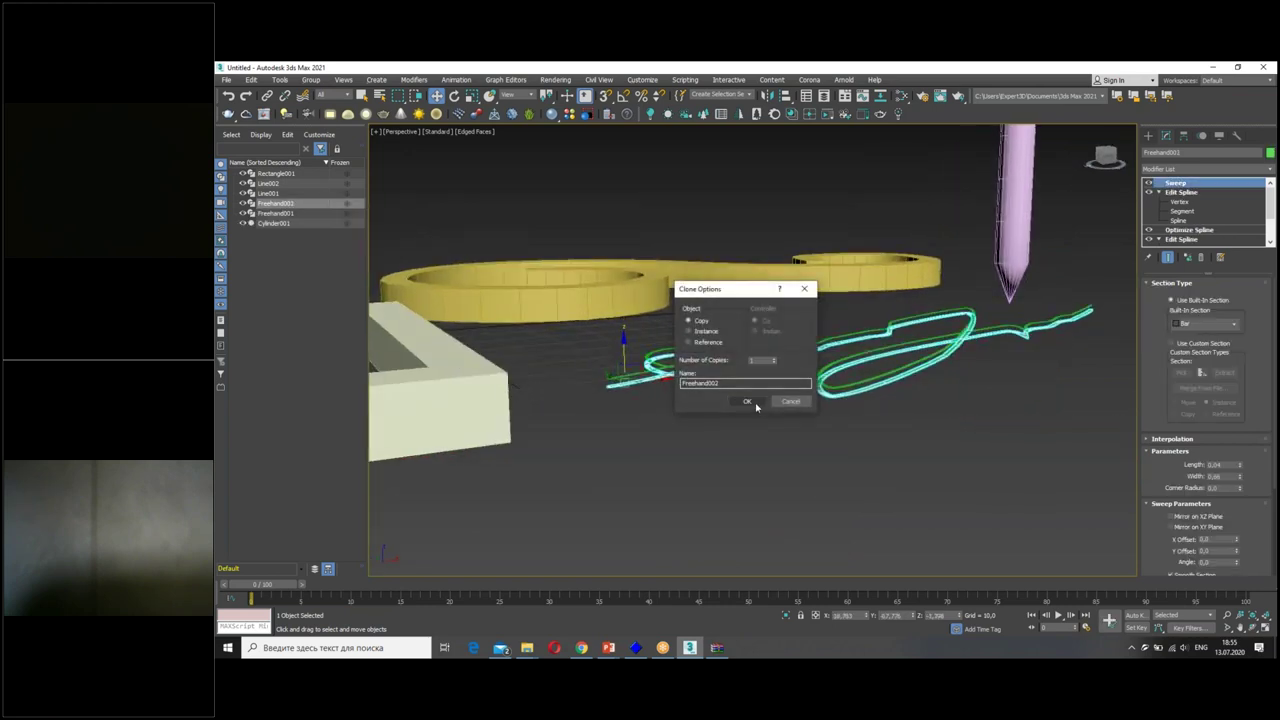
pyautogui.click(750, 400)
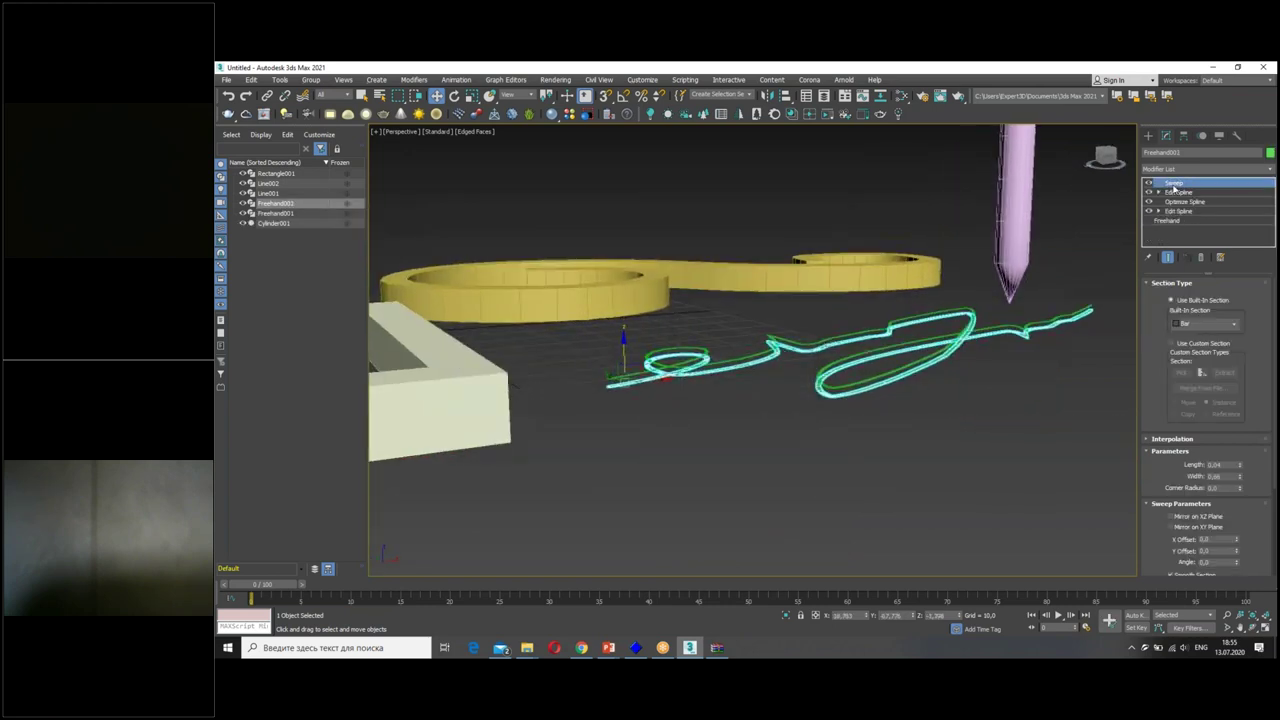
pyautogui.click(1203, 257)
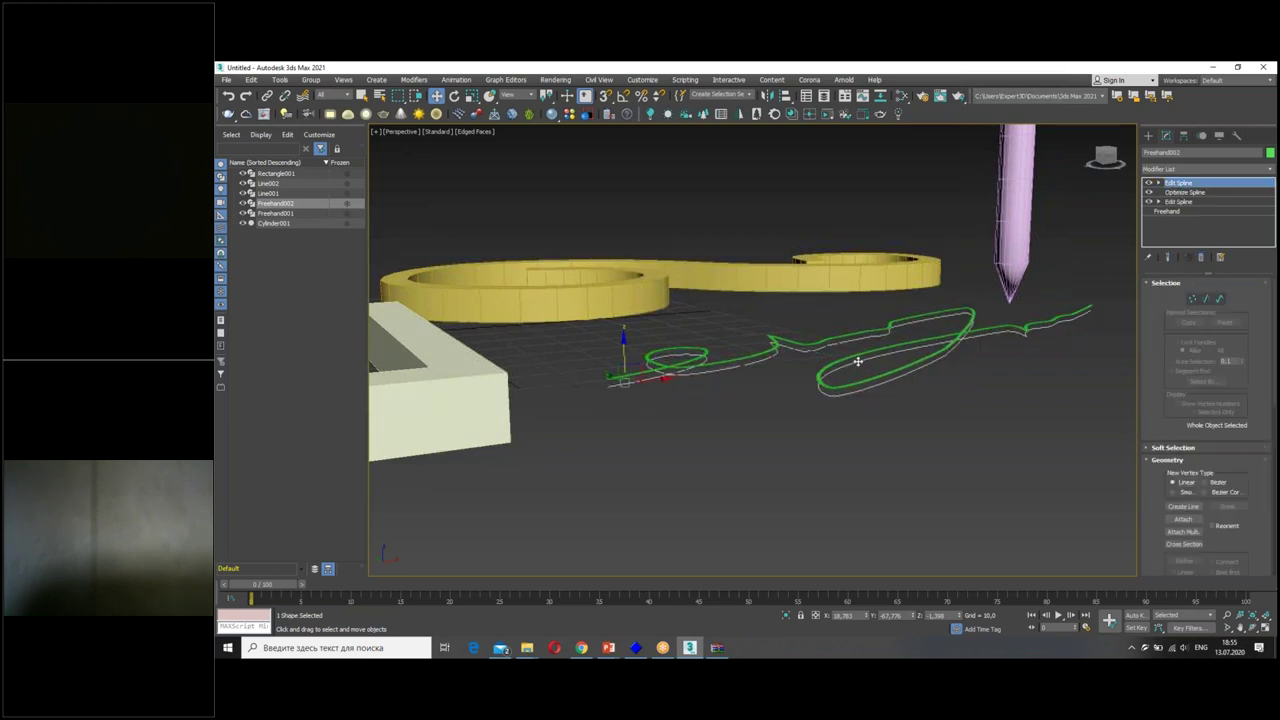
pyautogui.scroll(3, 650, 363)
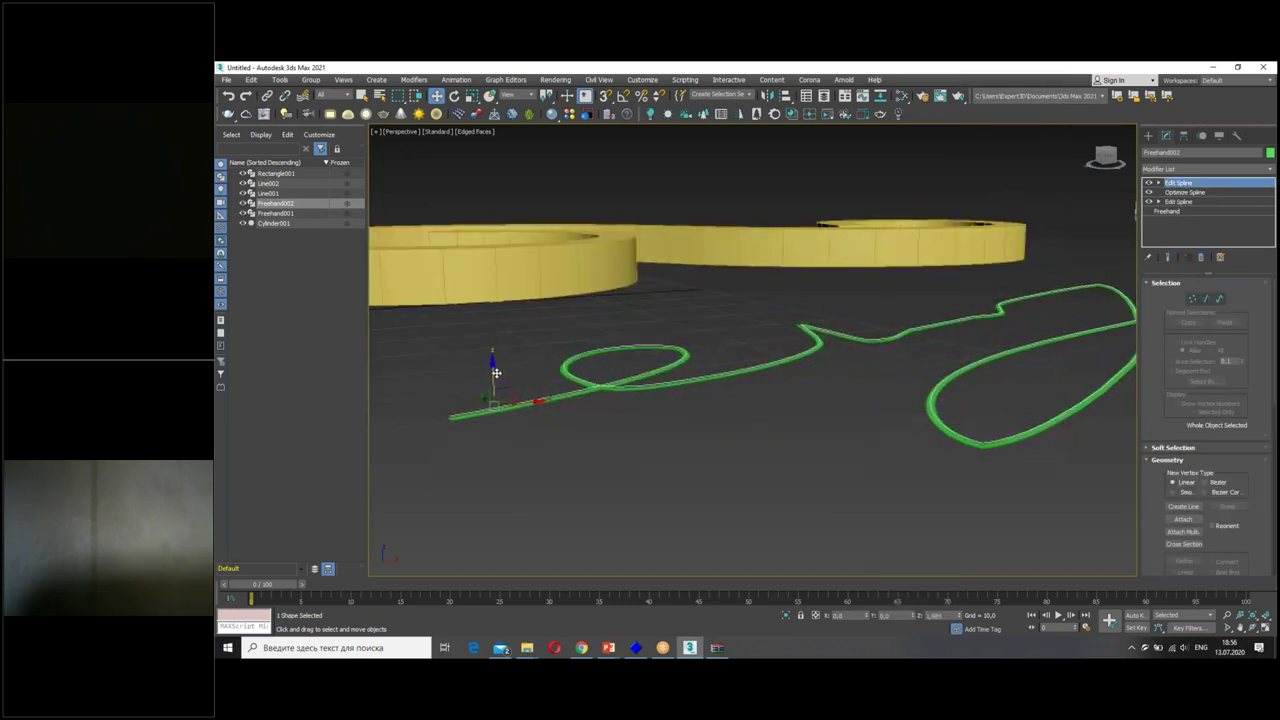
pyautogui.click(930, 230)
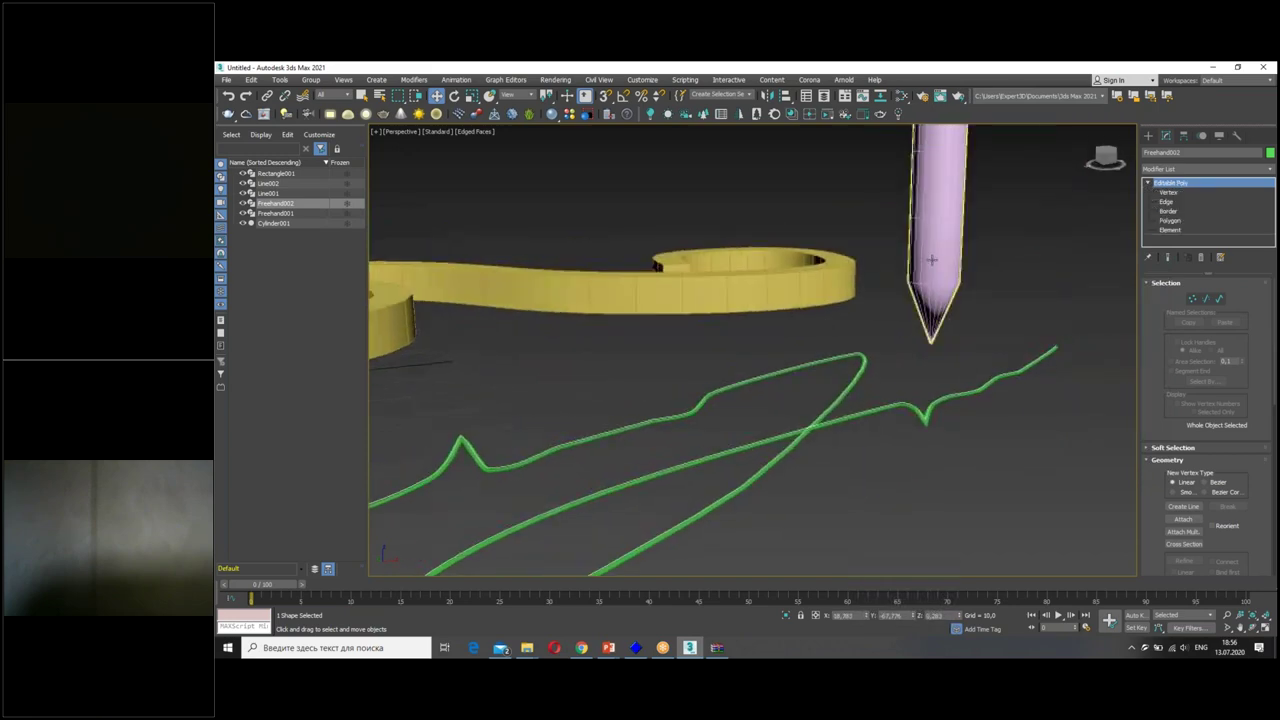
# Path-constrain Cylinder001 to Freehand002 and scrub to frame 25 to preview the motion.
pyautogui.click(456, 80)
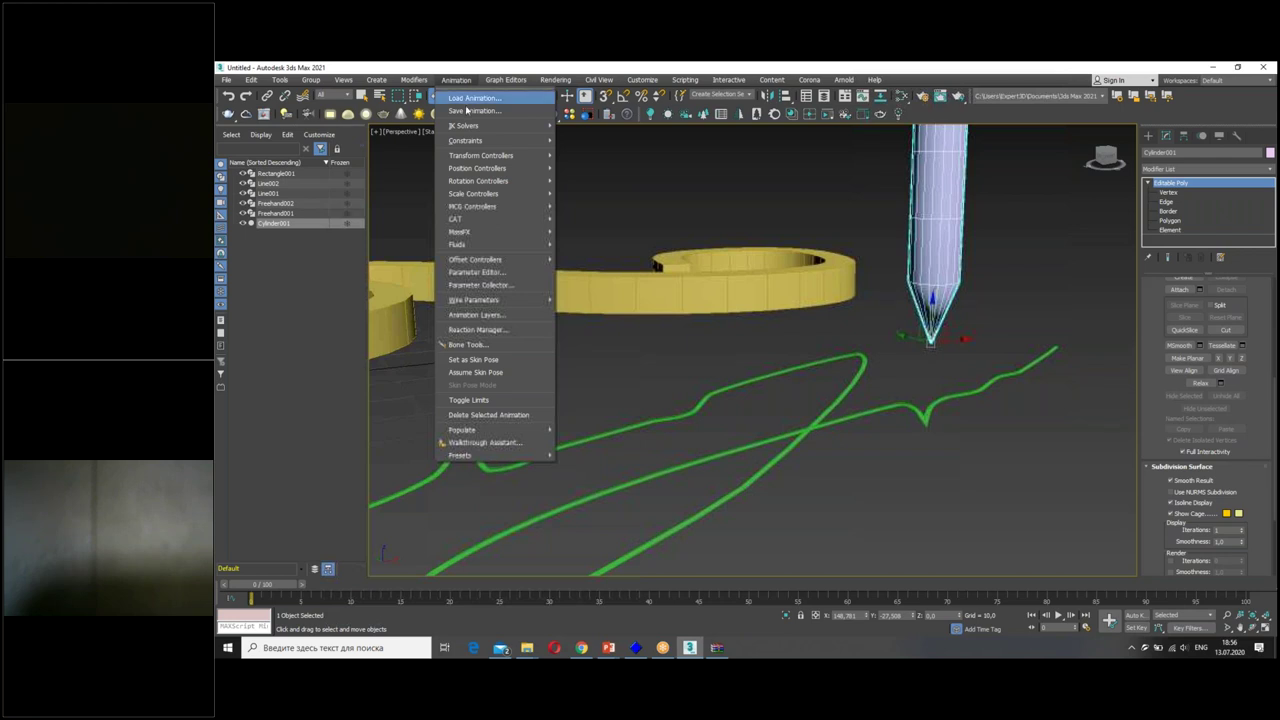
pyautogui.moveTo(466, 140)
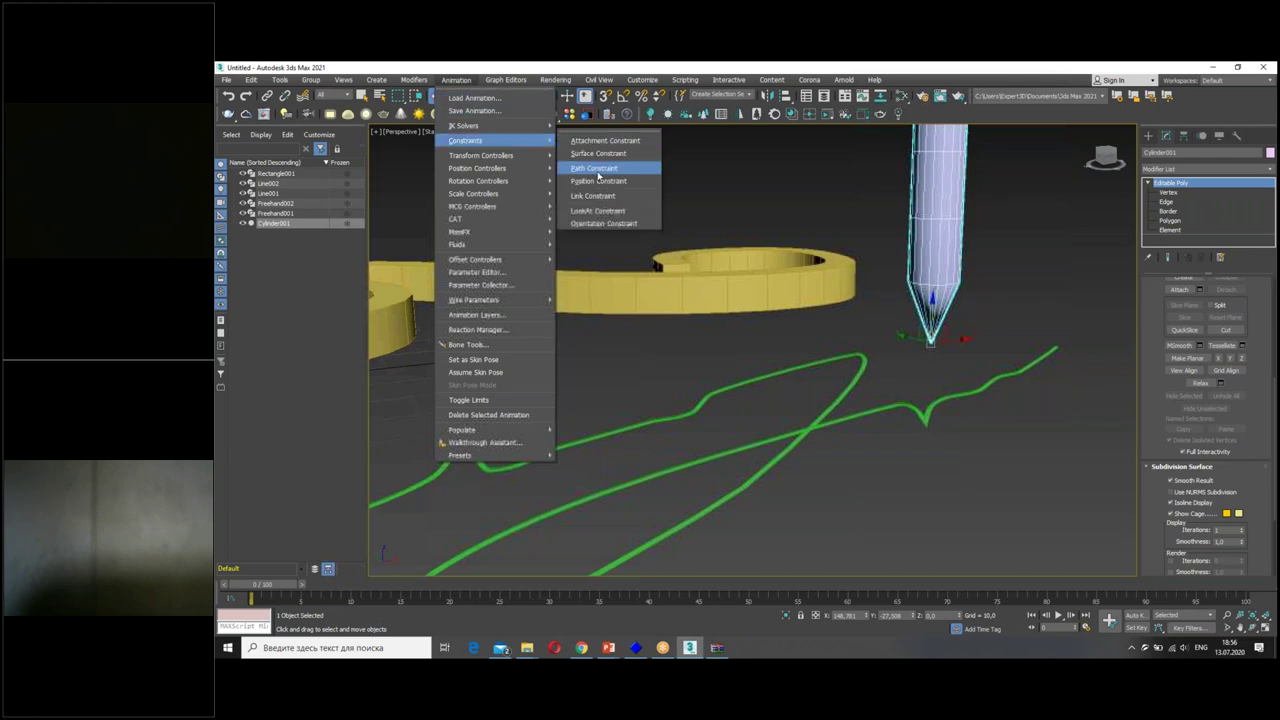
pyautogui.click(598, 172)
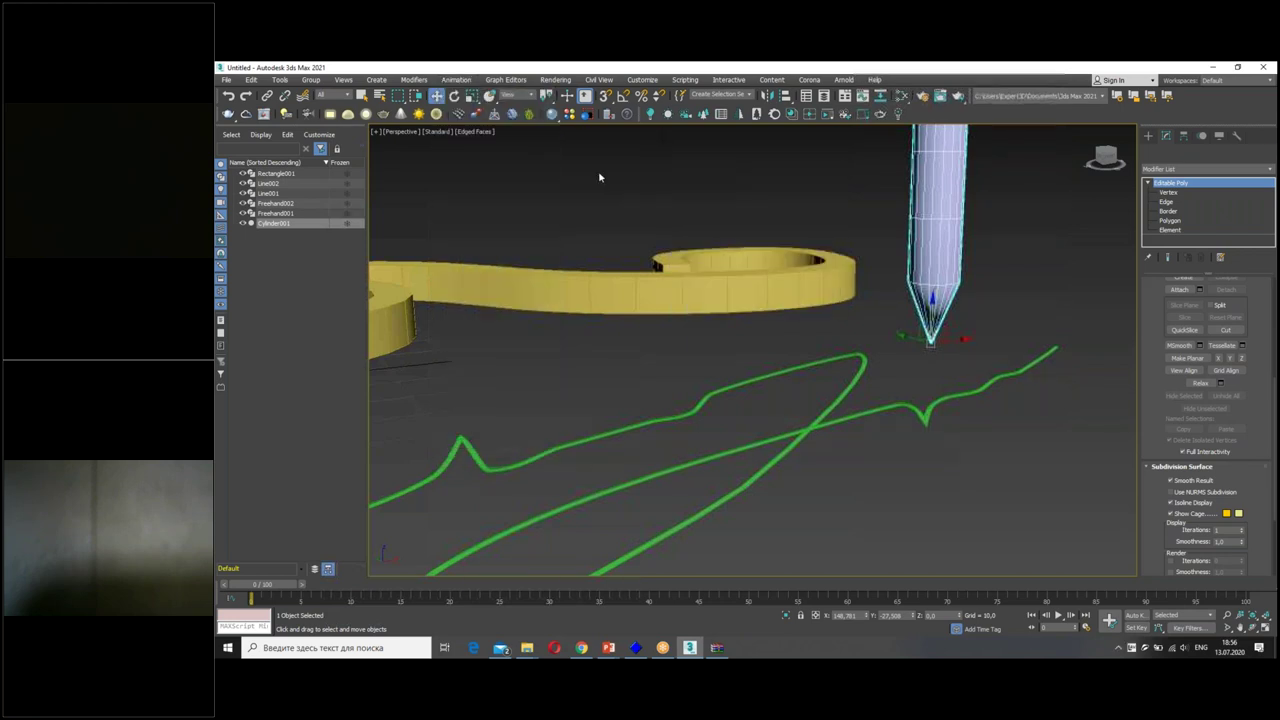
pyautogui.click(720, 390)
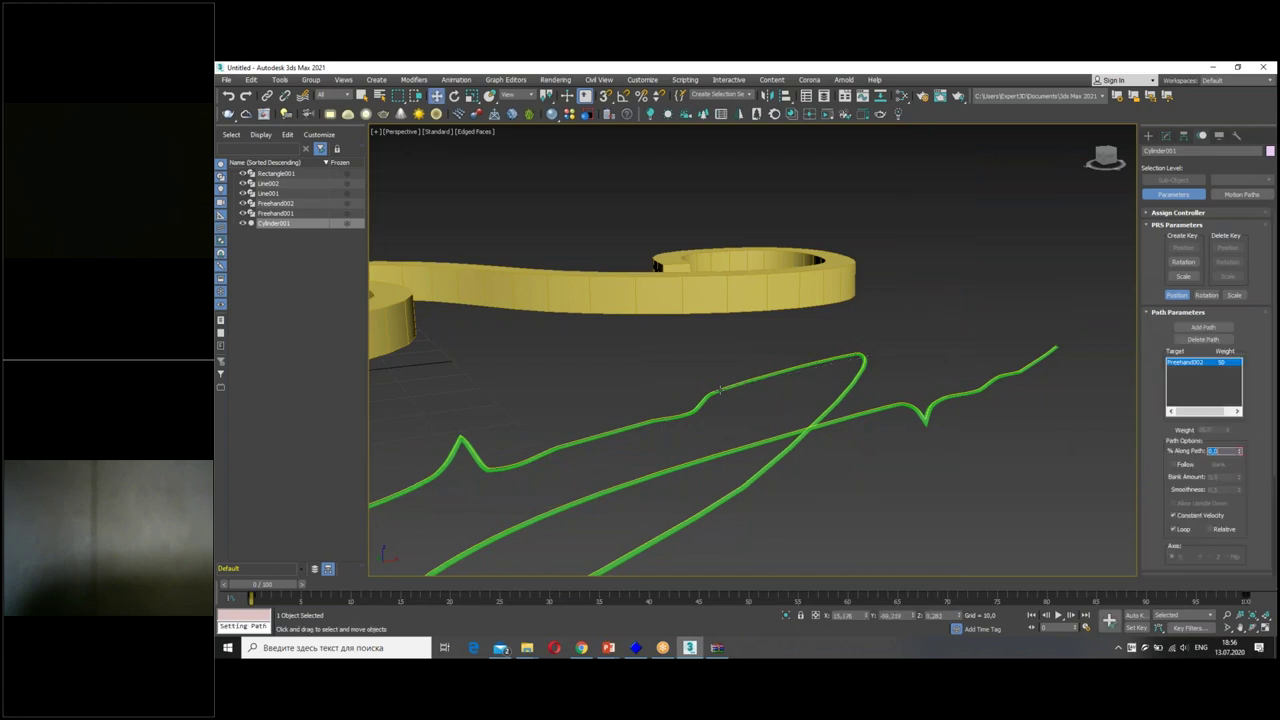
pyautogui.scroll(-5, 718, 390)
pyautogui.scroll(3, 690, 384)
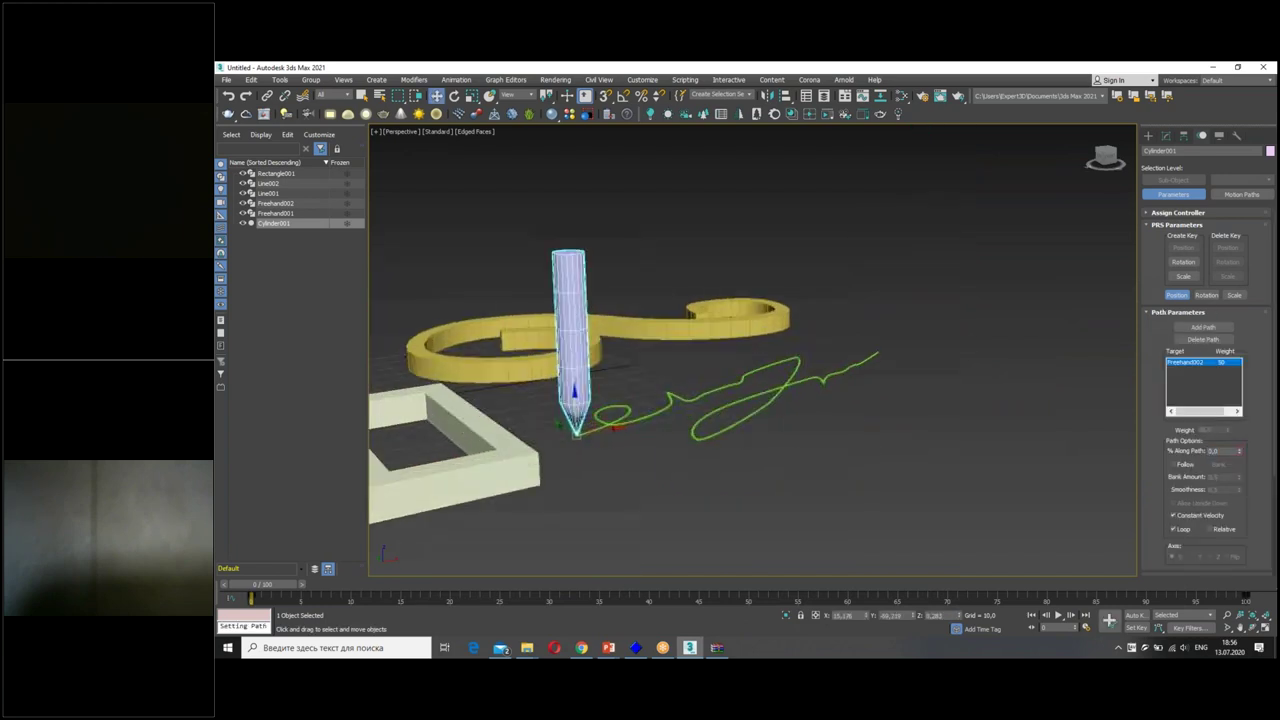
pyautogui.moveTo(285, 586)
pyautogui.mouseDown()
pyautogui.moveTo(535, 567)
pyautogui.moveTo(405, 587)
pyautogui.moveTo(252, 586)
pyautogui.mouseUp()
# Rotate the pencil to a tilted writing angle.
pyautogui.press('e')
pyautogui.moveTo(590, 445); pyautogui.dragTo(607, 443)
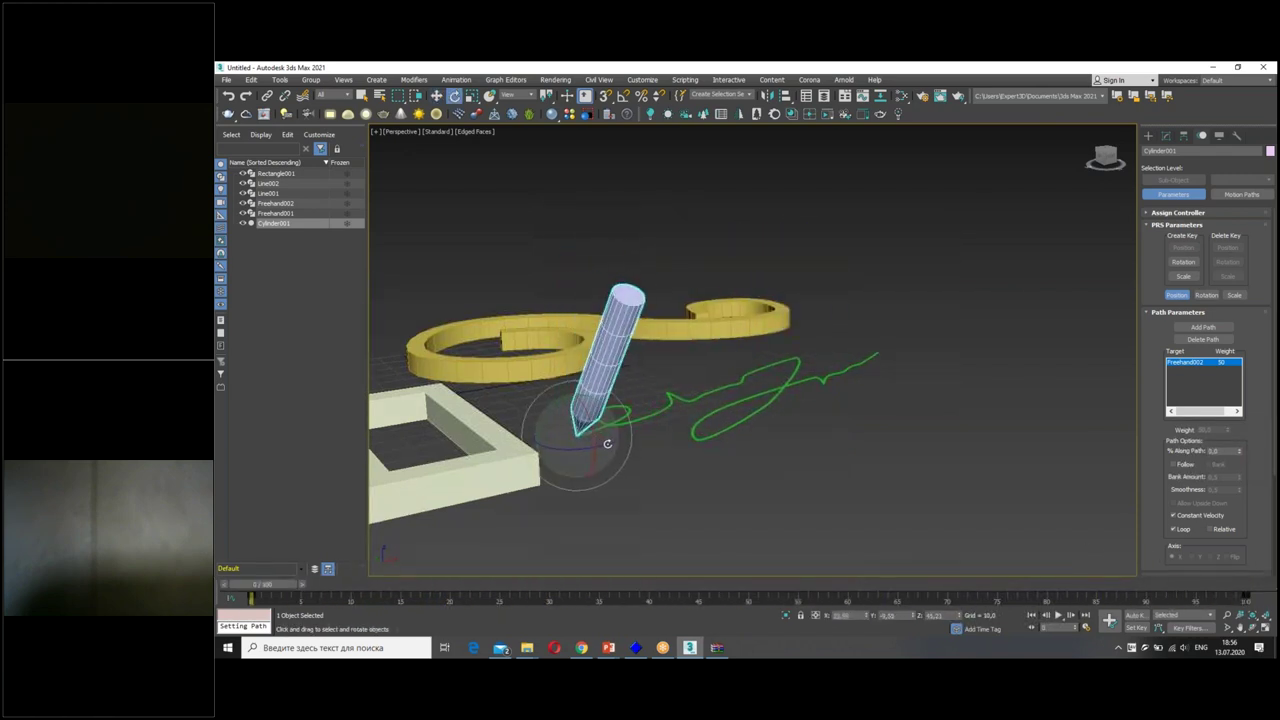
pyautogui.scroll(3, 615, 444)
pyautogui.scroll(3, 634, 444)
pyautogui.keyDown('alt'); pyautogui.moveTo(634, 444); pyautogui.dragTo(669, 494, button='middle'); pyautogui.keyUp('alt')
# Play the animation so the pencil follows the signature curve, stopping at the end.
pyautogui.press('w')
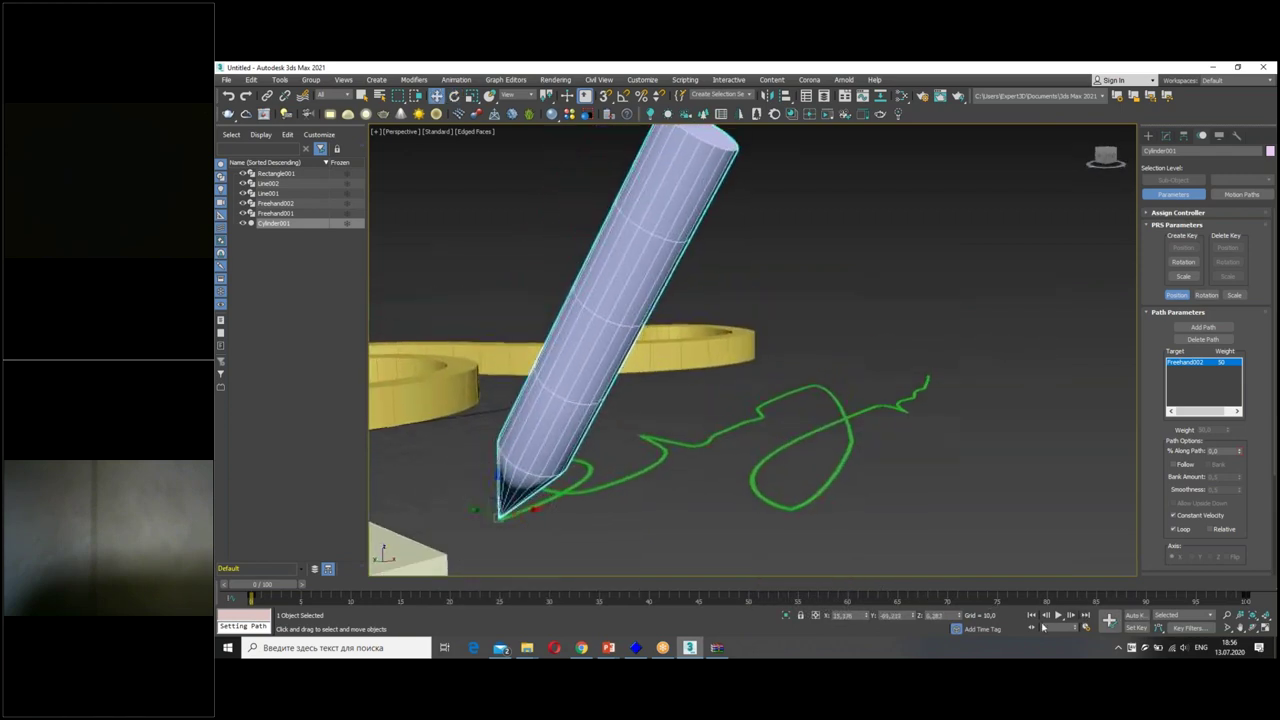
pyautogui.click(1060, 617)
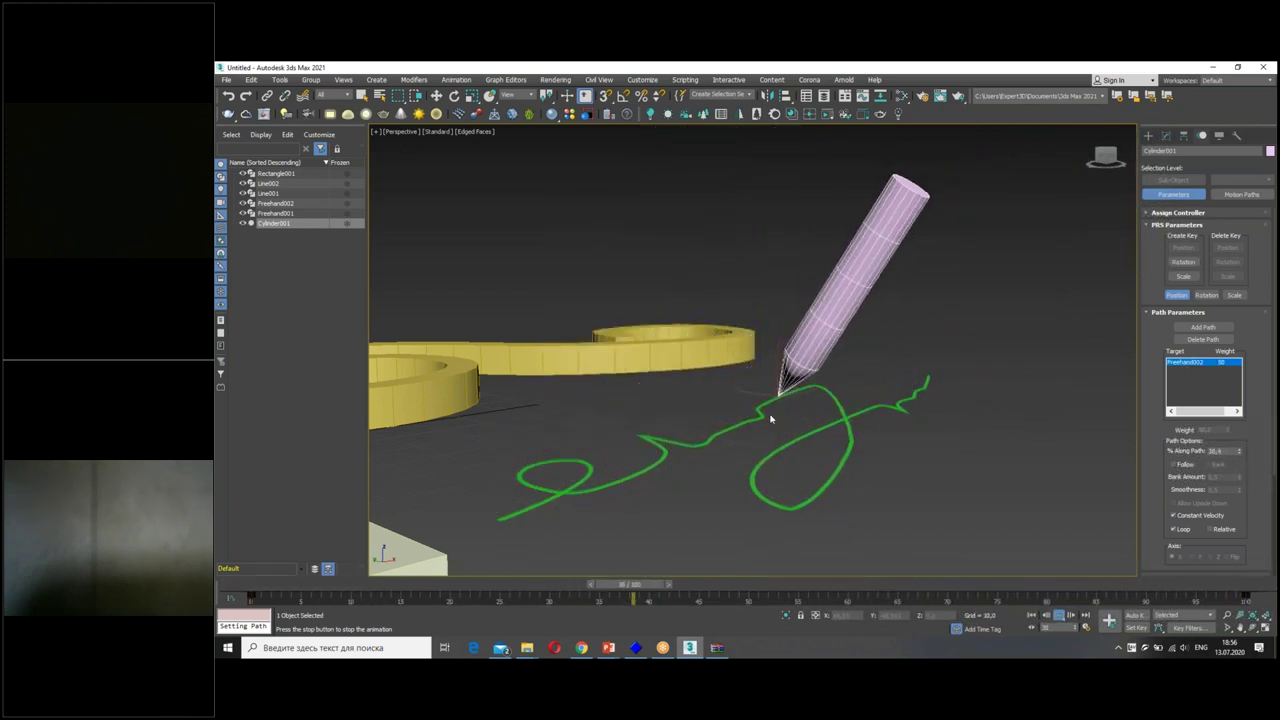
pyautogui.moveTo(815, 584)
pyautogui.mouseDown()
pyautogui.moveTo(1266, 594)
pyautogui.moveTo(250, 594)
pyautogui.mouseUp()
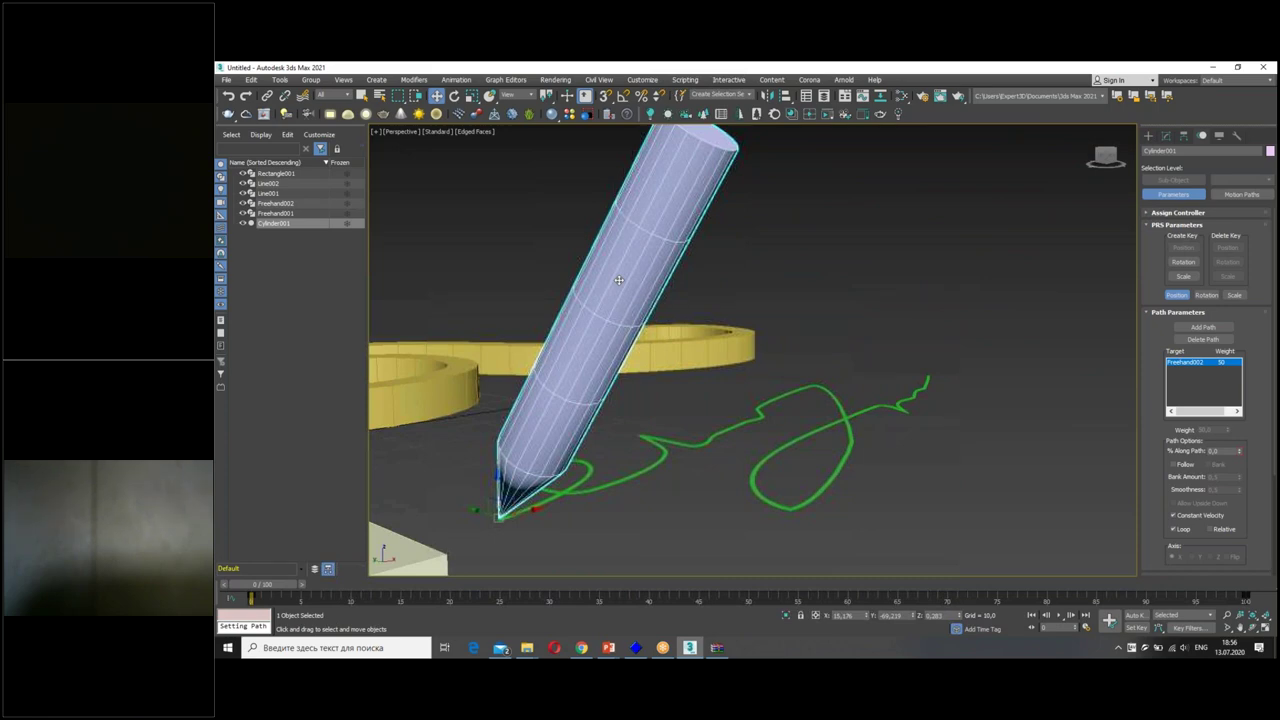
# Zoom and pan to frame the whole scene, clear the selection, and orbit around it.
pyautogui.scroll(-5, 660, 255)
pyautogui.moveTo(694, 240)
pyautogui.mouseDown(button='middle')
pyautogui.moveTo(889, 231)
pyautogui.moveTo(890, 292)
pyautogui.mouseUp(button='middle')
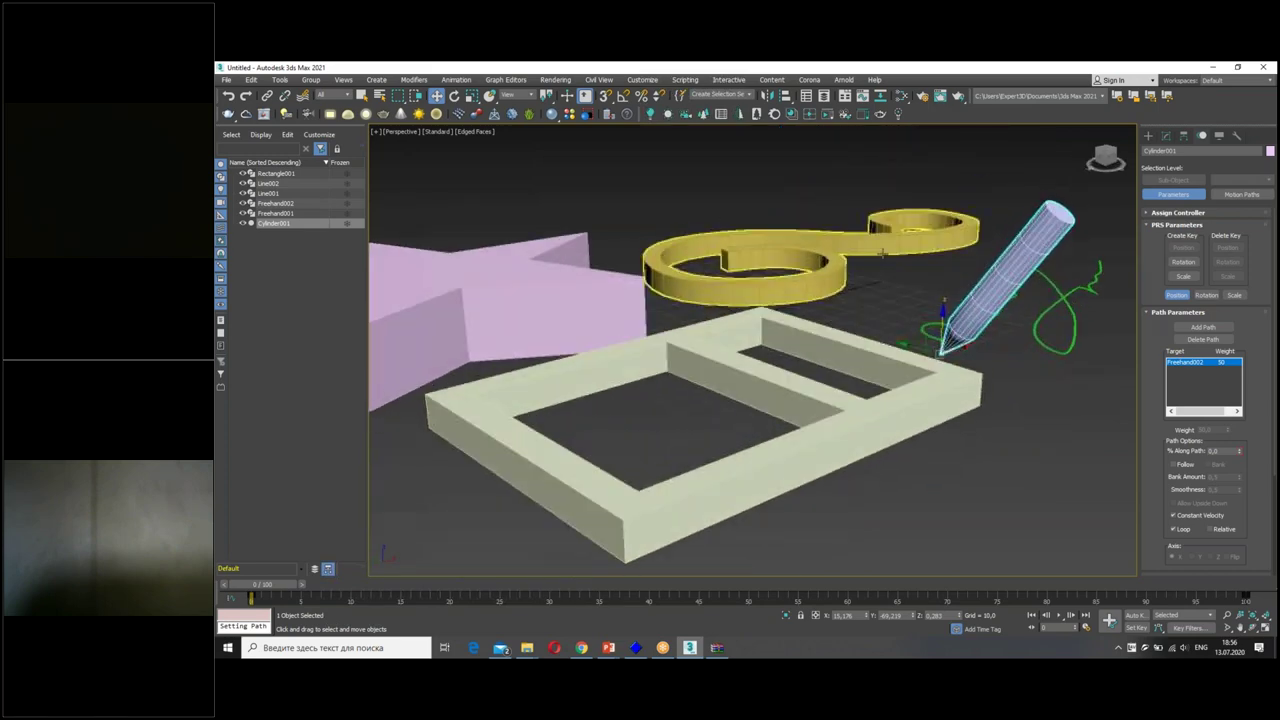
pyautogui.click(890, 292)
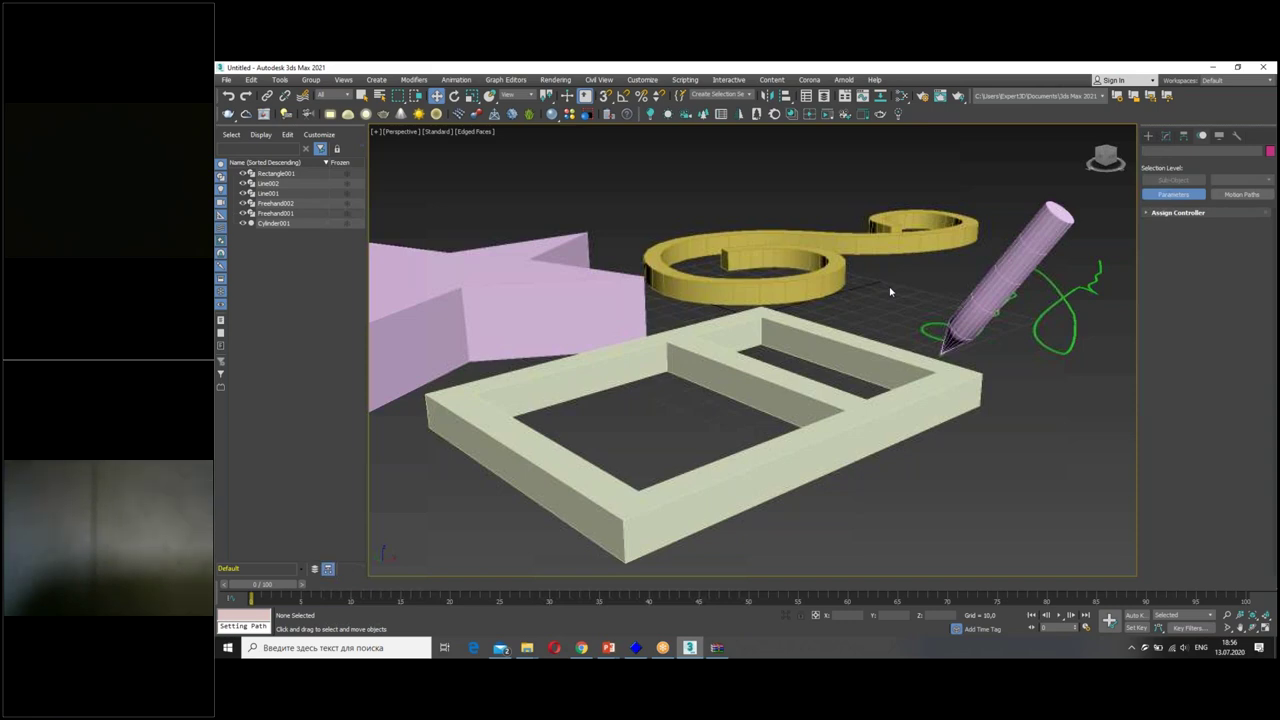
pyautogui.keyDown('alt'); pyautogui.moveTo(890, 292); pyautogui.dragTo(1060, 290, button='middle'); pyautogui.keyUp('alt')
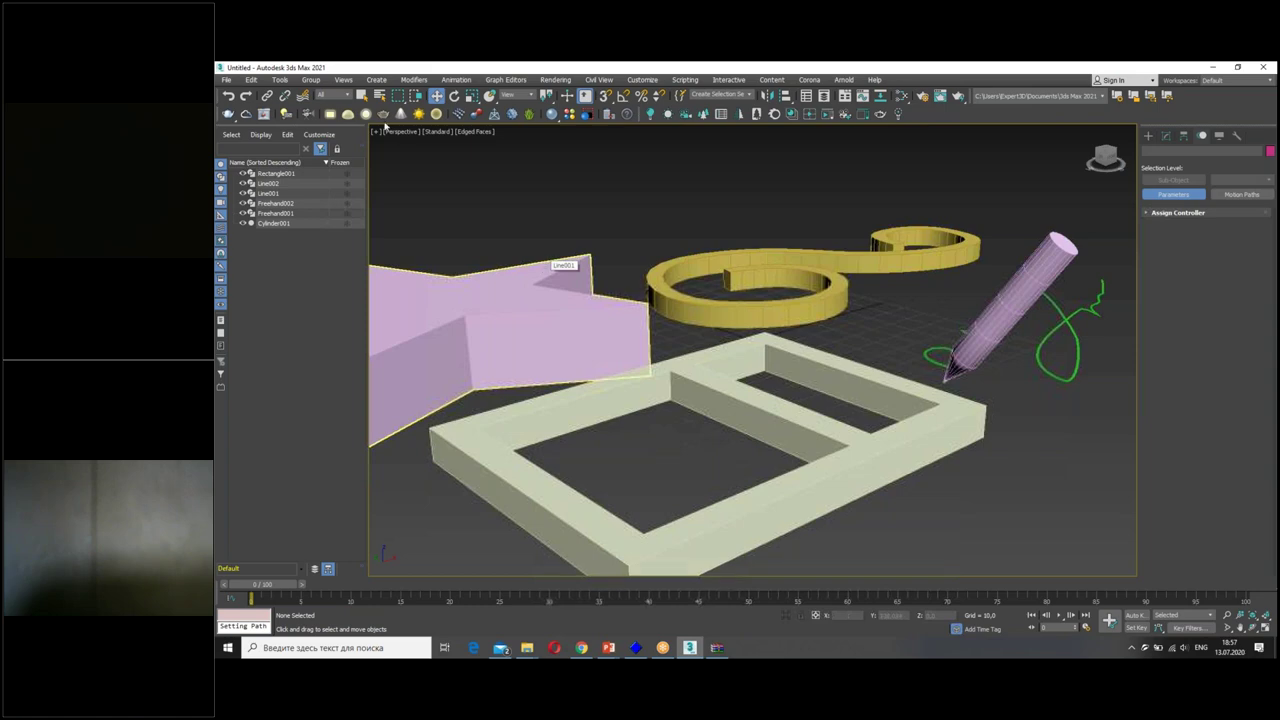
# Open the recent file 'Spline to mesh modifiers.max' and answer the save-changes prompt.
pyautogui.click(226, 80)
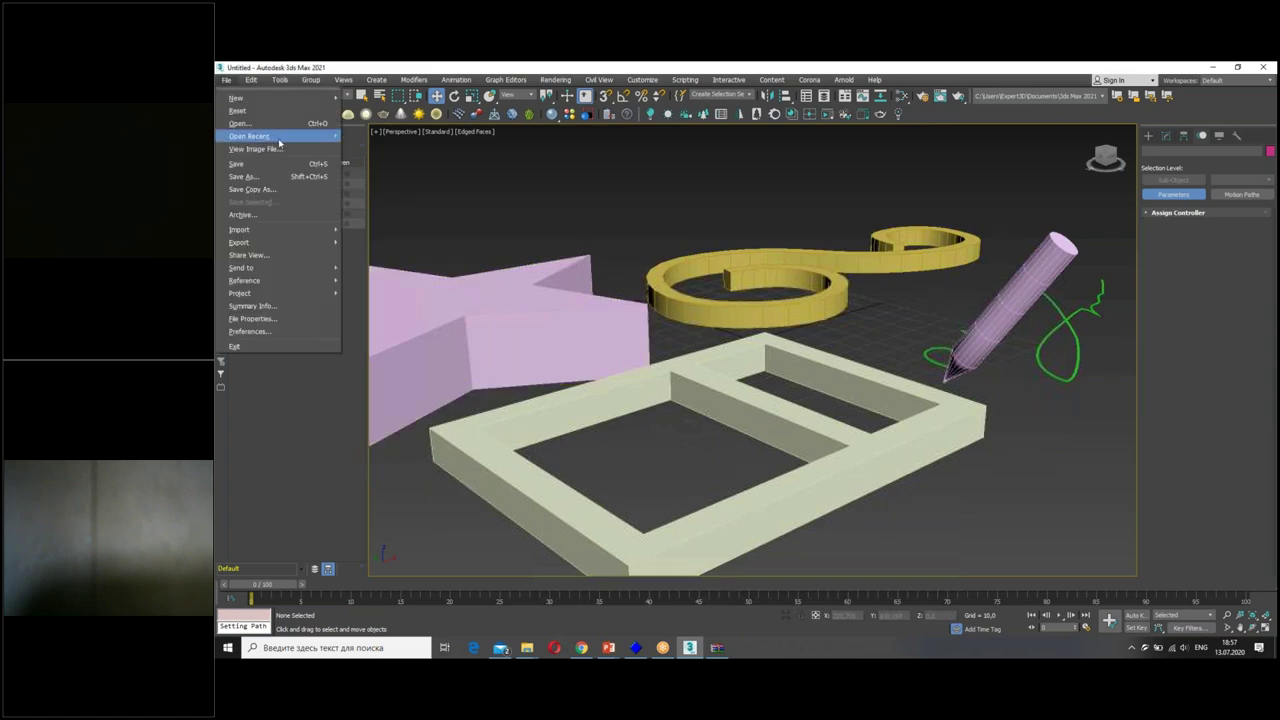
pyautogui.click(380, 135)
pyautogui.click(746, 373)
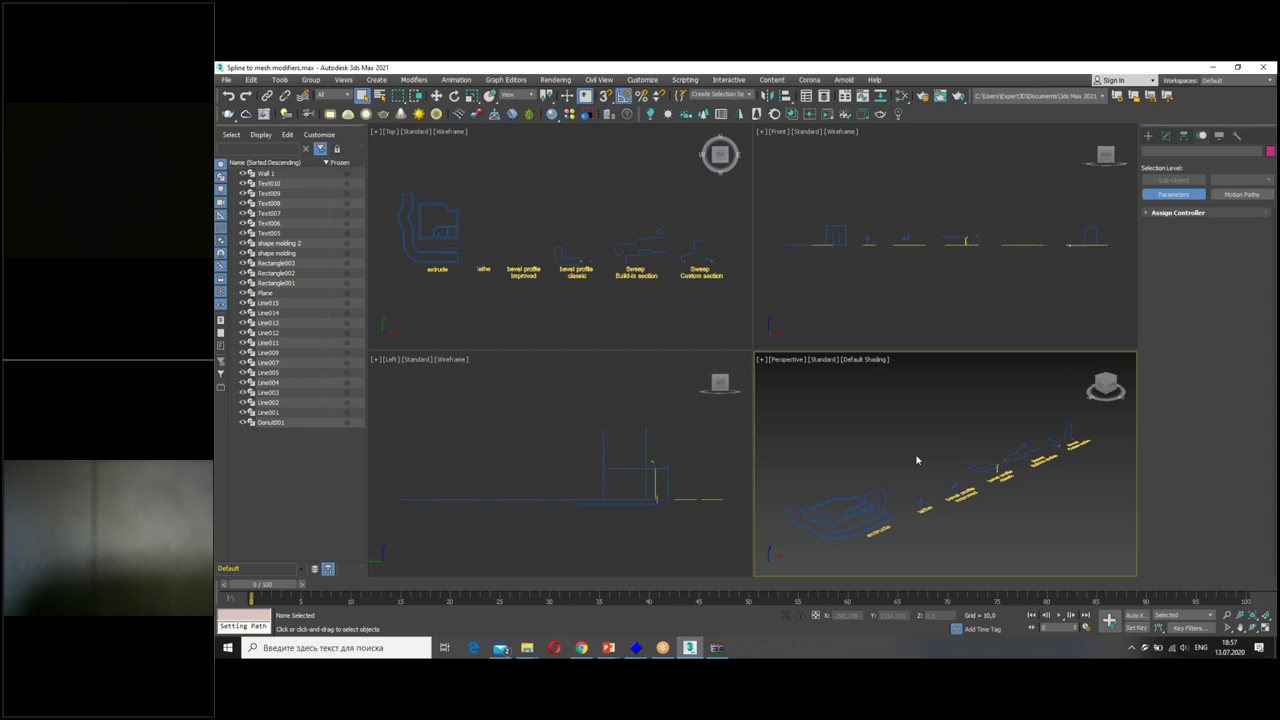
# Maximize the Perspective view and survey the extrude, bevel profile and sweep examples.
pyautogui.hotkey('alt', 'w')
pyautogui.moveTo(789, 491)
pyautogui.keyDown('alt'); pyautogui.mouseDown(button='middle')
pyautogui.moveTo(697, 517)
pyautogui.moveTo(618, 518)
pyautogui.moveTo(866, 491)
pyautogui.mouseUp(button='middle'); pyautogui.keyUp('alt')
pyautogui.scroll(3, 706, 446)
pyautogui.moveTo(706, 446)
pyautogui.mouseDown(button='middle')
pyautogui.moveTo(949, 451)
pyautogui.moveTo(660, 474)
pyautogui.mouseUp(button='middle')
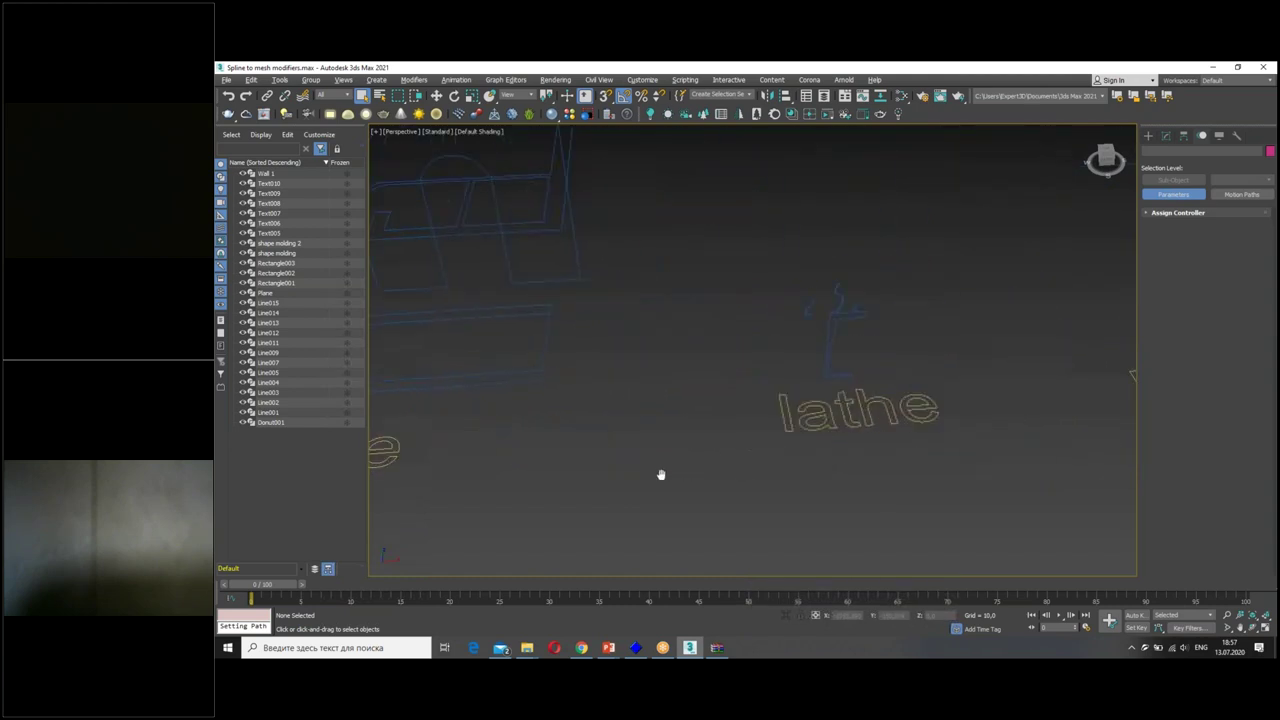
pyautogui.moveTo(1049, 471); pyautogui.dragTo(690, 490, button='middle')
pyautogui.moveTo(1058, 449); pyautogui.dragTo(609, 471, button='middle')
pyautogui.moveTo(1057, 437); pyautogui.dragTo(610, 450, button='middle')
# Return to the wall outlines and select the curved road spline Line011 with Select and Move.
pyautogui.moveTo(1052, 388)
pyautogui.mouseDown(button='middle')
pyautogui.moveTo(537, 408)
pyautogui.moveTo(1100, 420)
pyautogui.mouseUp(button='middle')
pyautogui.moveTo(544, 305); pyautogui.dragTo(1090, 320, button='middle')
pyautogui.moveTo(420, 330)
pyautogui.mouseDown(button='middle')
pyautogui.moveTo(574, 337)
pyautogui.moveTo(426, 357)
pyautogui.moveTo(477, 342)
pyautogui.moveTo(417, 417)
pyautogui.mouseUp(button='middle')
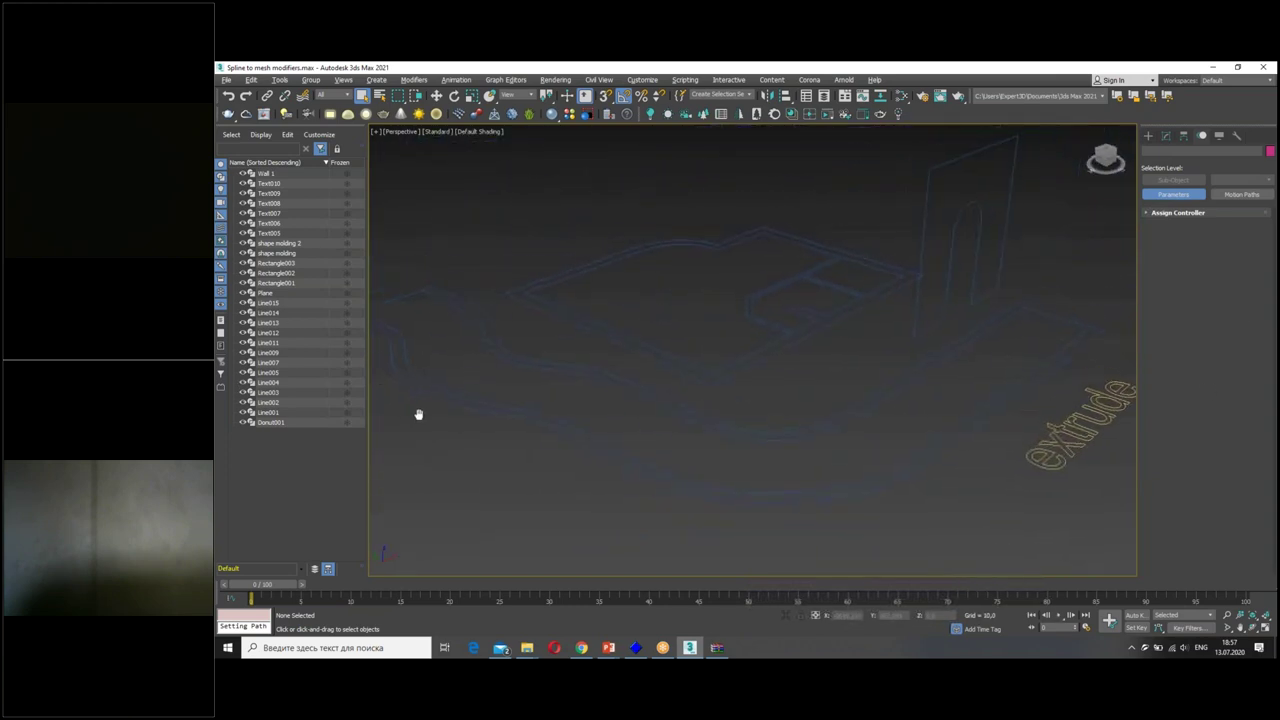
pyautogui.click(1066, 326)
pyautogui.click(436, 95)
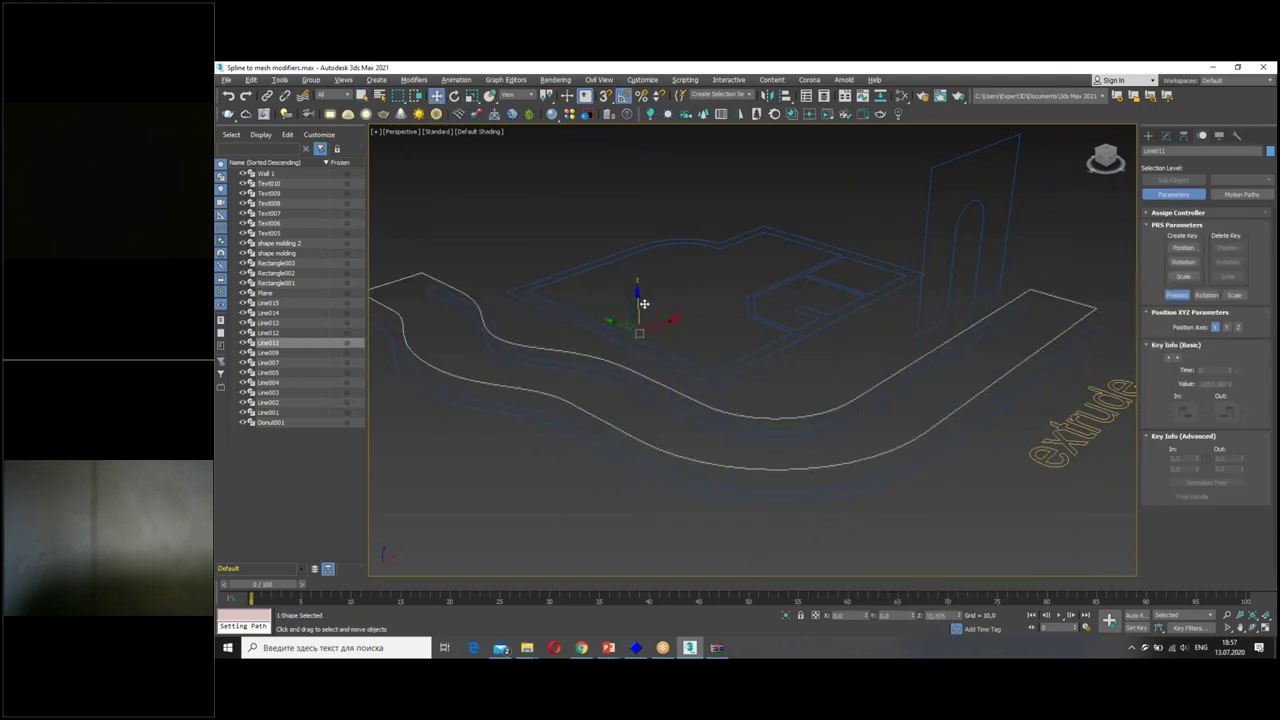
# Add an Extrude modifier to road spline Line011 with an Amount of about 10.
pyautogui.click(1166, 136)
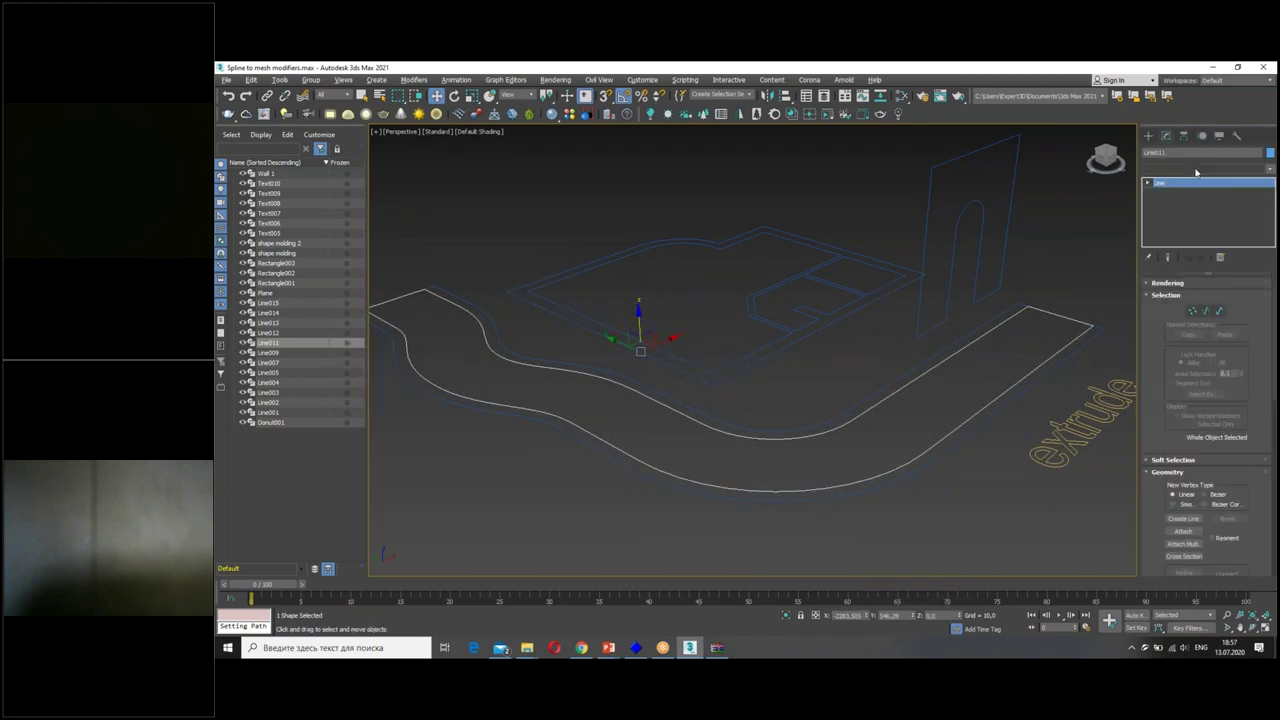
pyautogui.click(1200, 167)
pyautogui.moveTo(1273, 203); pyautogui.dragTo(1273, 240)
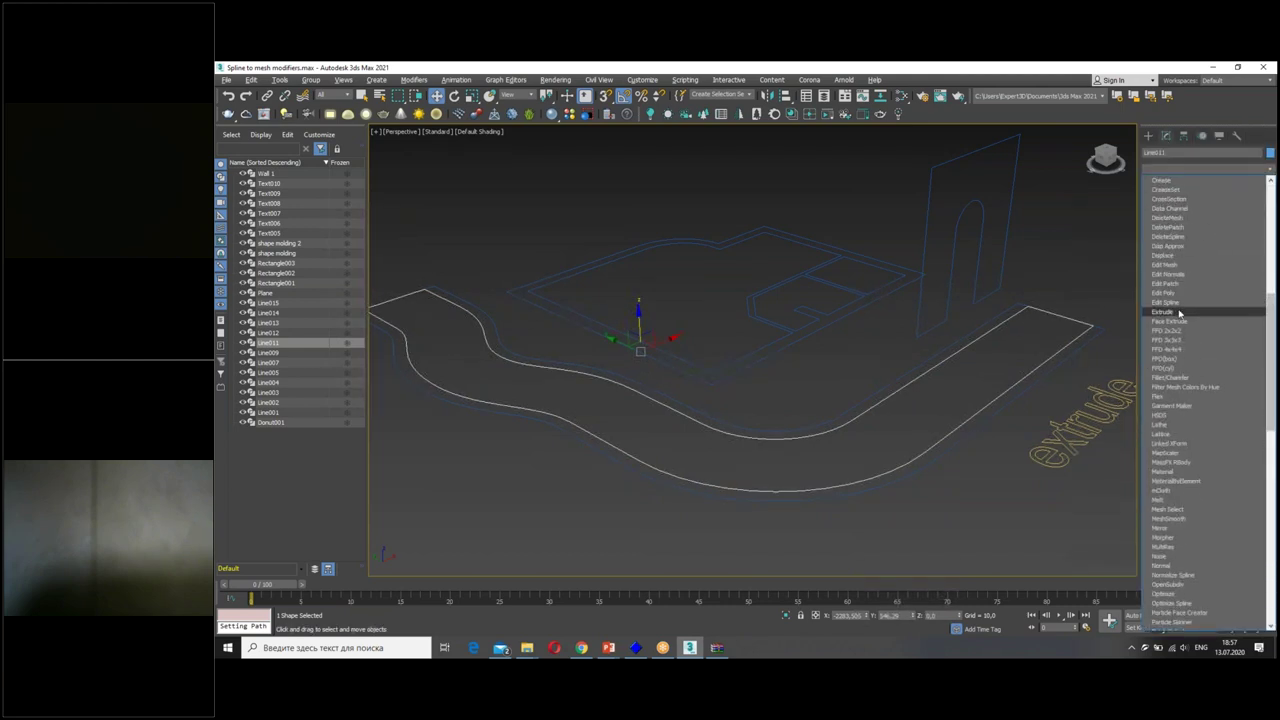
pyautogui.click(1215, 307)
pyautogui.moveTo(1238, 300); pyautogui.dragTo(1238, 289)
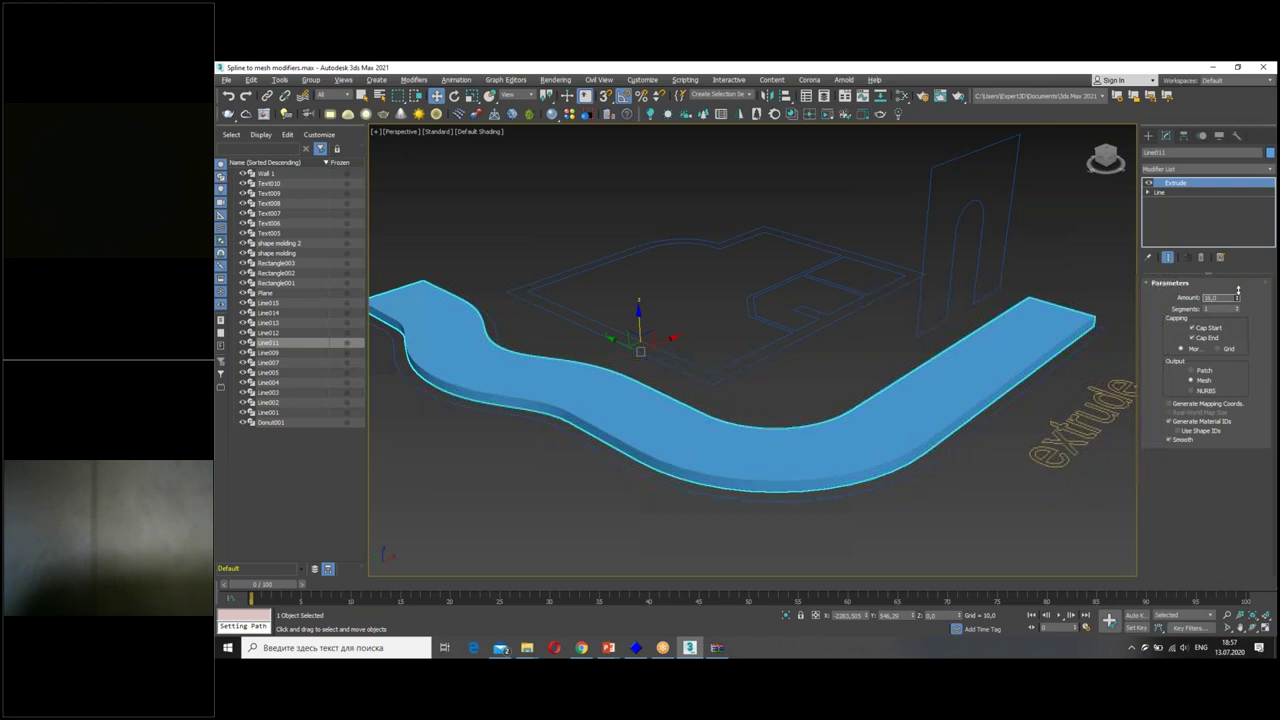
# Extrude Line012, then copy the Extrude to the arch wall and floor plan, raising their Amounts much taller.
pyautogui.click(1100, 335)
pyautogui.moveTo(1240, 302); pyautogui.dragTo(1240, 285)
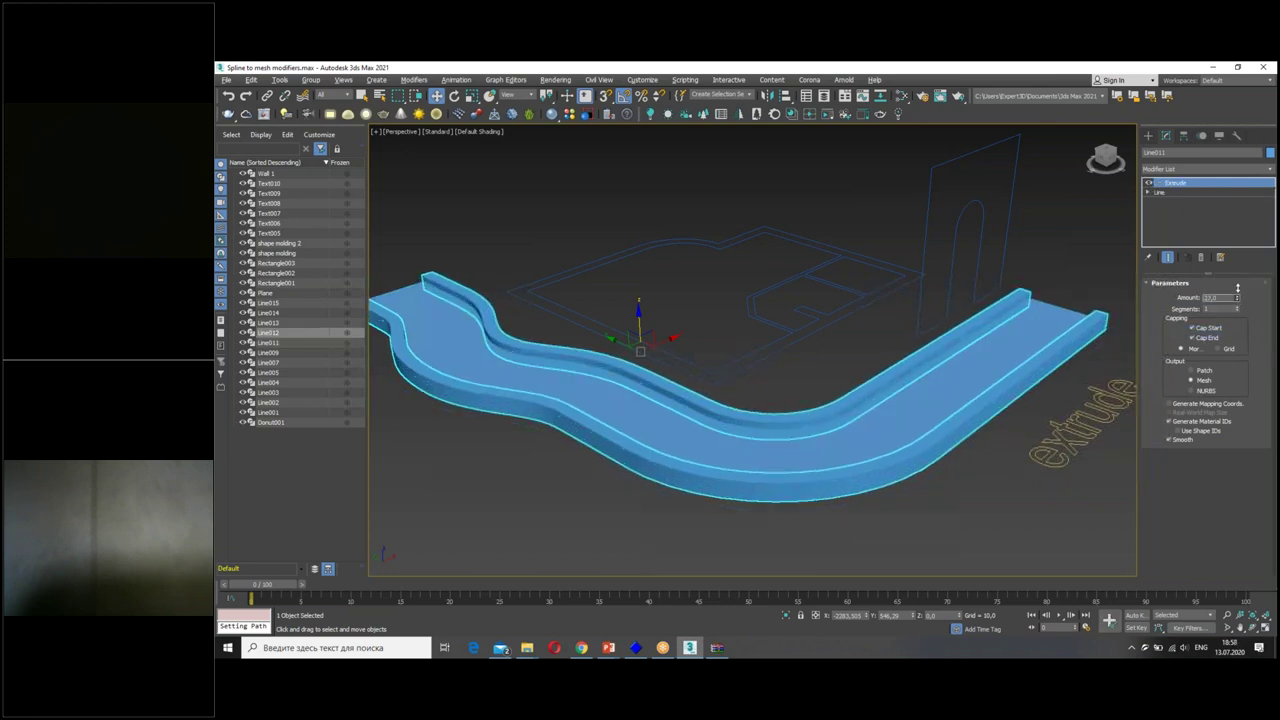
pyautogui.moveTo(1175, 183)
pyautogui.mouseDown()
pyautogui.moveTo(1013, 200)
pyautogui.moveTo(1028, 215)
pyautogui.mouseUp()
pyautogui.moveTo(1240, 298); pyautogui.dragTo(1219, 388)
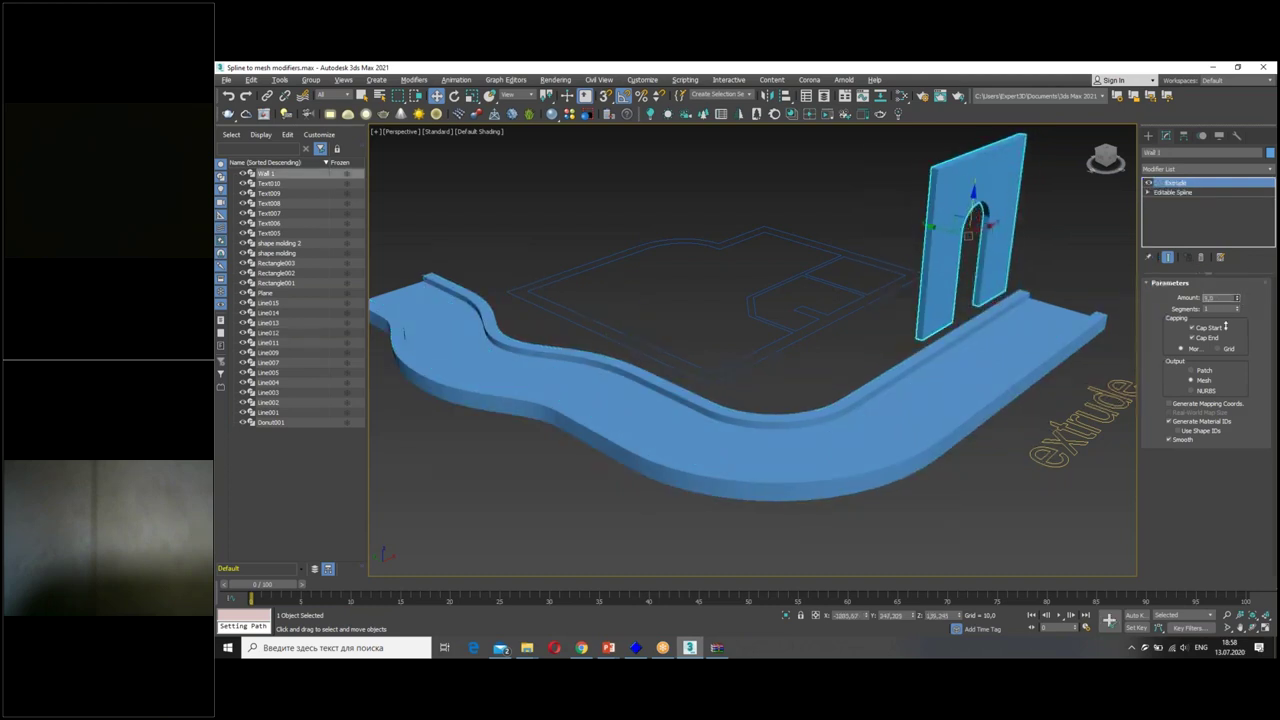
pyautogui.moveTo(1190, 188); pyautogui.dragTo(785, 300)
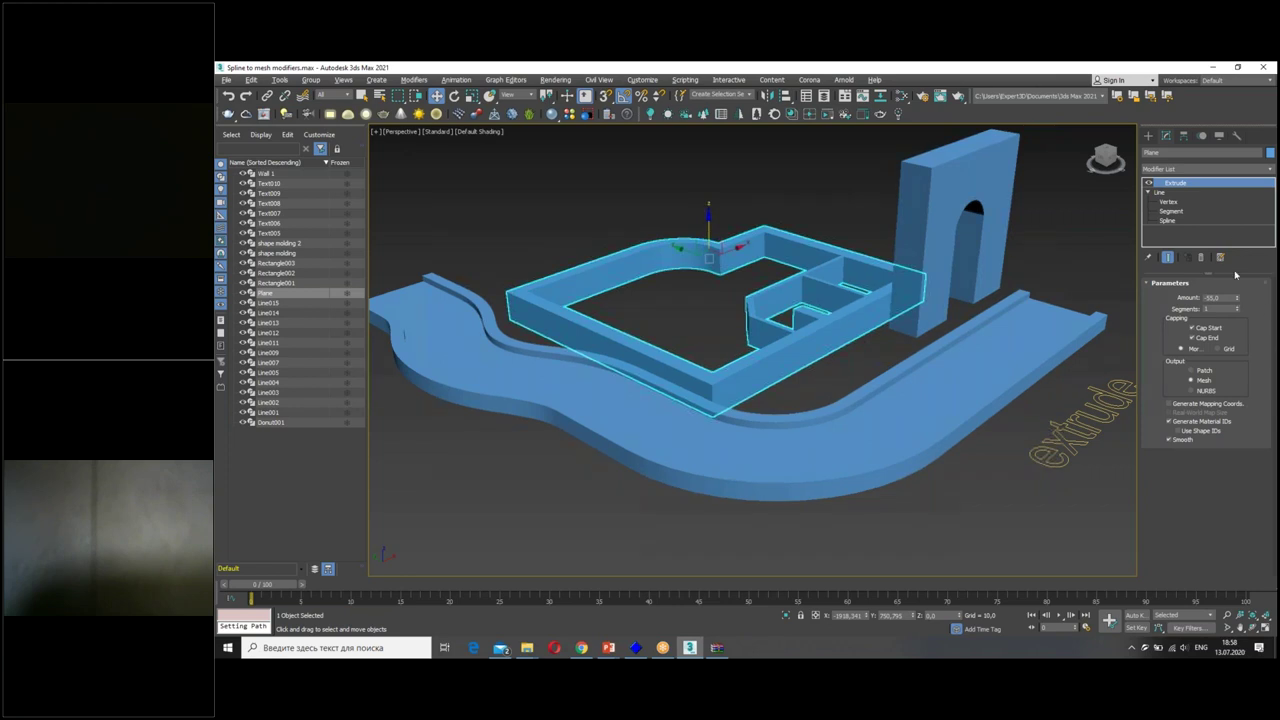
pyautogui.moveTo(1240, 298); pyautogui.dragTo(1235, 482)
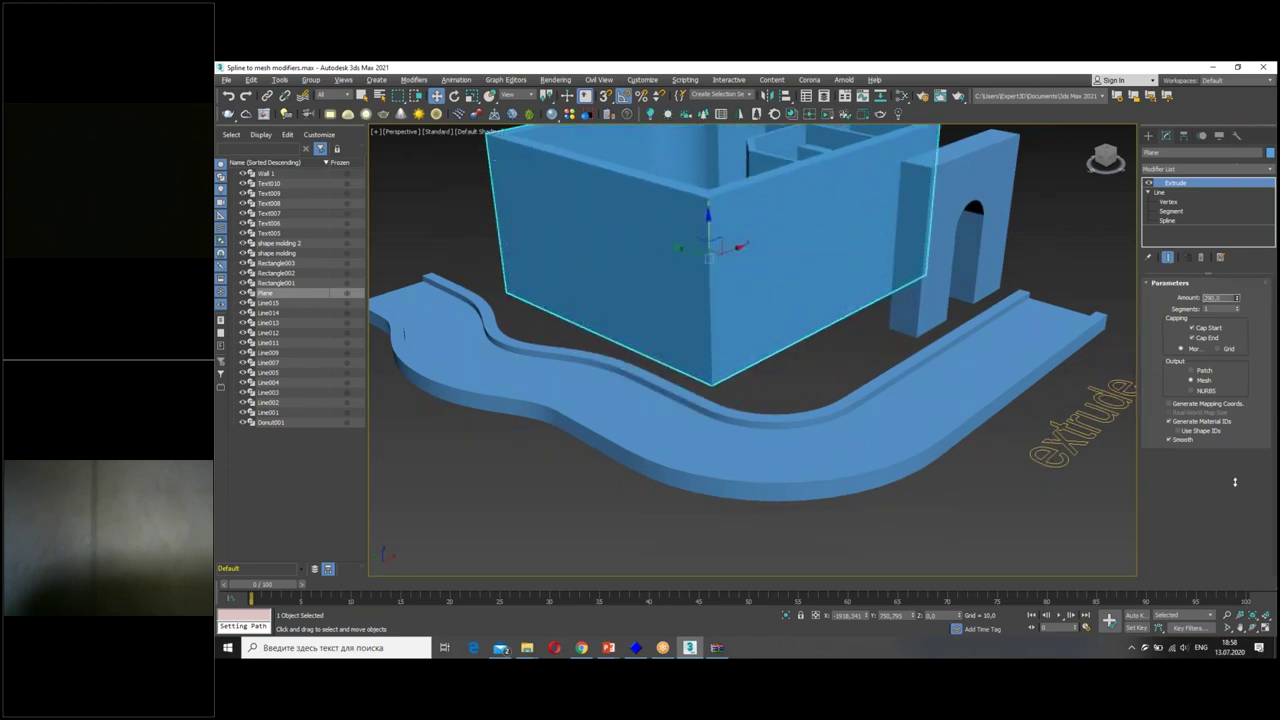
pyautogui.moveTo(805, 314)
pyautogui.keyDown('alt'); pyautogui.mouseDown(button='middle')
pyautogui.moveTo(750, 373)
pyautogui.moveTo(800, 340)
pyautogui.mouseUp(button='middle'); pyautogui.keyUp('alt')
# Toggle the floor-plan walls' Extrude to compare, then orbit to a lower side angle.
pyautogui.click(1150, 186)
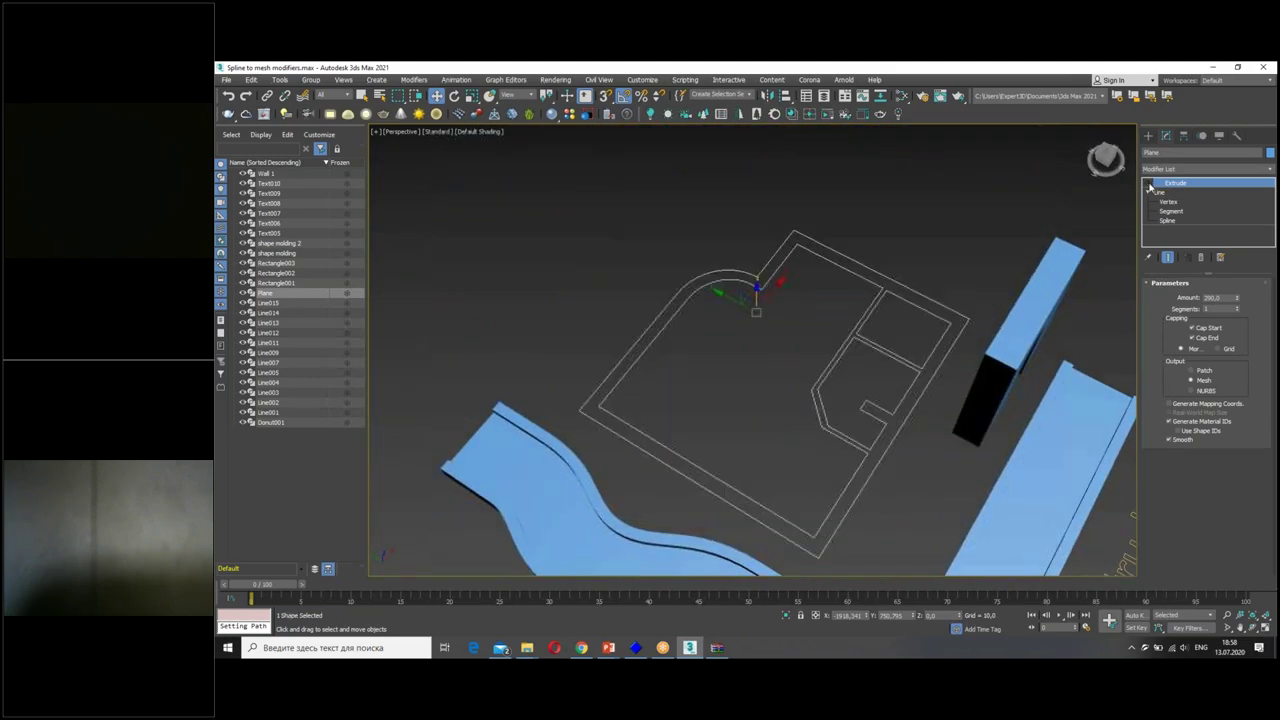
pyautogui.click(1150, 186)
pyautogui.click(1150, 186)
pyautogui.click(1150, 186)
pyautogui.moveTo(1000, 360)
pyautogui.keyDown('alt'); pyautogui.mouseDown(button='middle')
pyautogui.moveTo(959, 371)
pyautogui.moveTo(891, 297)
pyautogui.moveTo(800, 294)
pyautogui.moveTo(974, 300)
pyautogui.moveTo(935, 305)
pyautogui.moveTo(863, 423)
pyautogui.moveTo(811, 331)
pyautogui.moveTo(737, 463)
pyautogui.moveTo(755, 454)
pyautogui.moveTo(761, 405)
pyautogui.mouseUp(button='middle'); pyautogui.keyUp('alt')
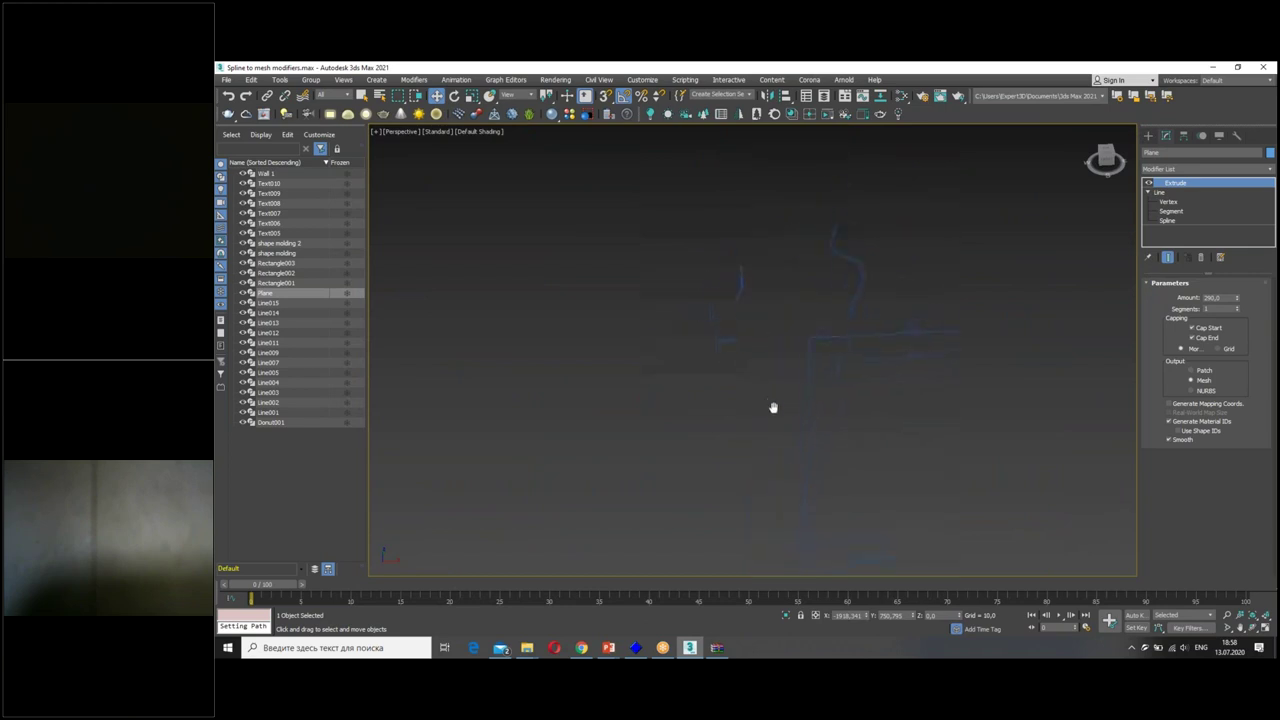
# Add a Lathe to profile Line002, align it to Min, and set Segments to 32.
pyautogui.click(847, 300)
pyautogui.moveTo(840, 330); pyautogui.dragTo(818, 359, button='middle')
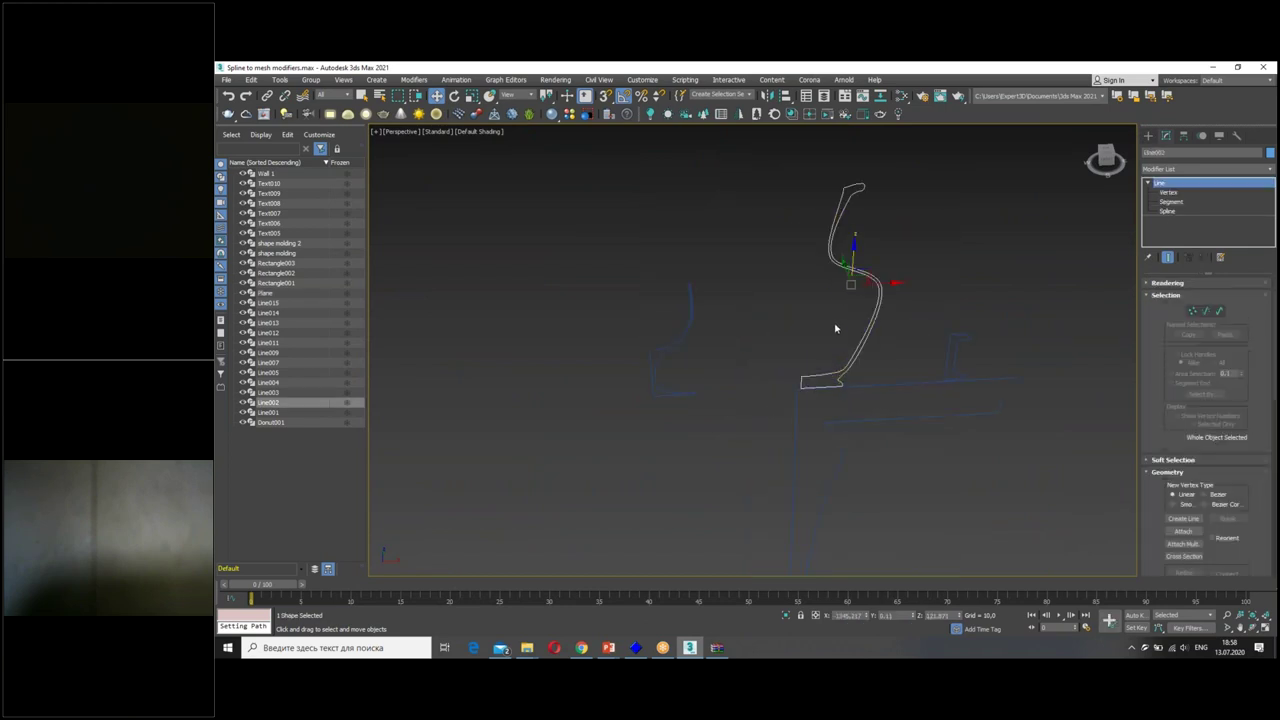
pyautogui.scroll(2, 830, 360)
pyautogui.scroll(2, 831, 349)
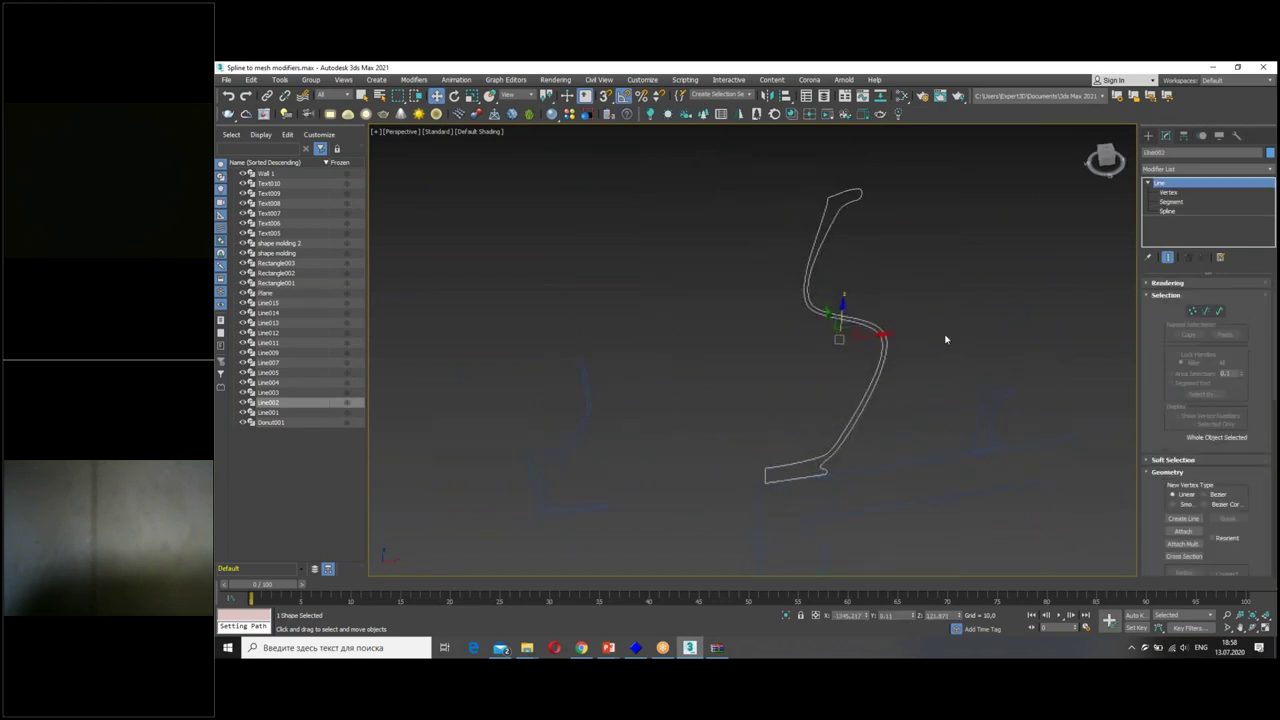
pyautogui.click(1190, 169)
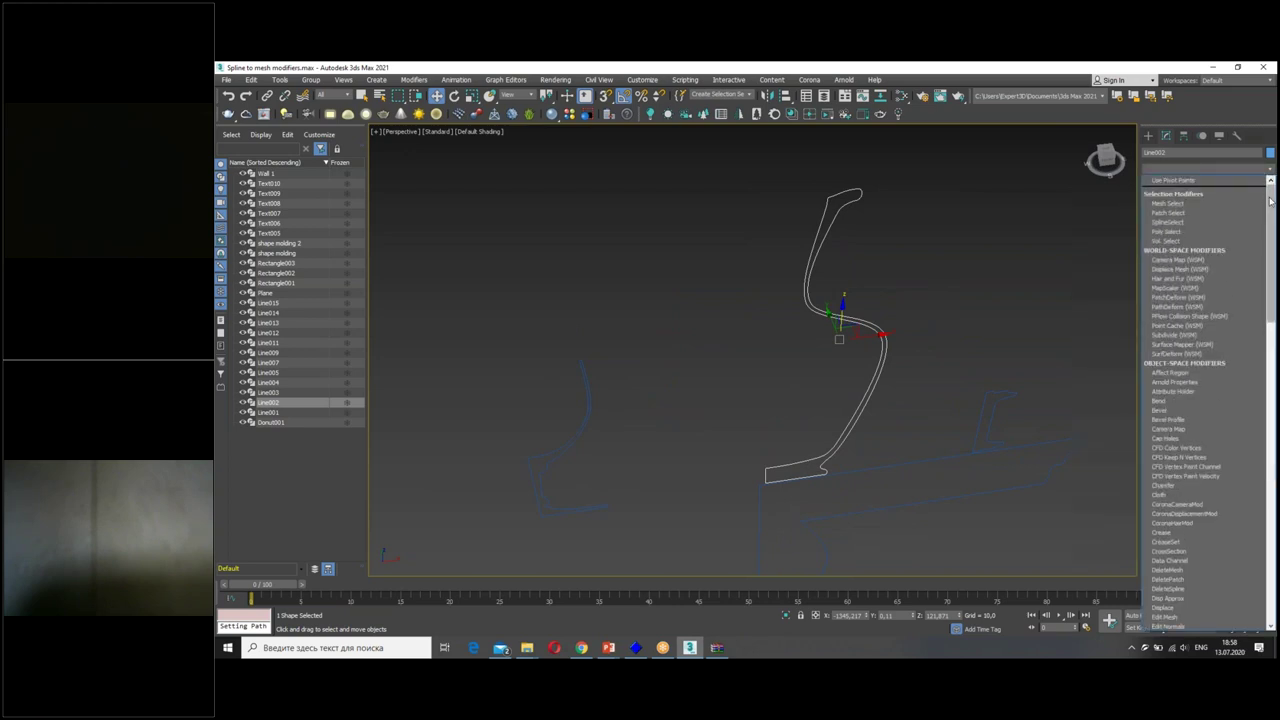
pyautogui.scroll(-3, 1240, 320)
pyautogui.scroll(-3, 1211, 545)
pyautogui.click(1180, 578)
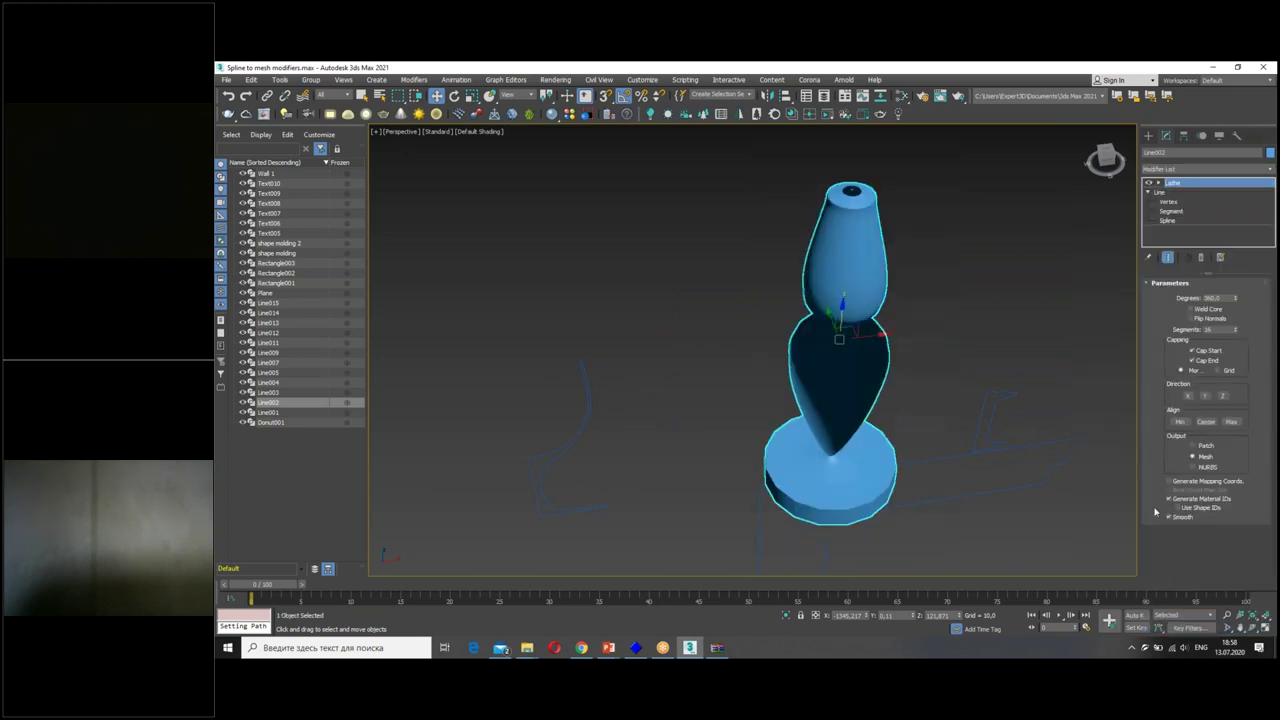
pyautogui.click(1178, 422)
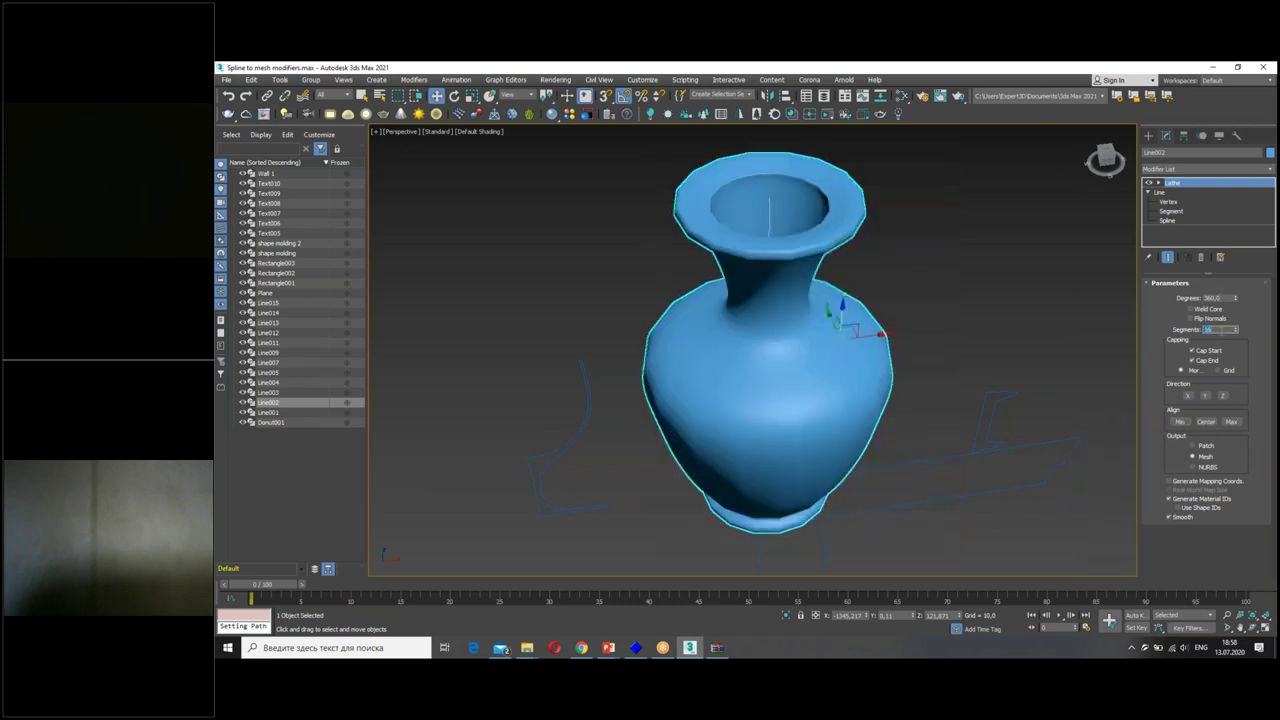
pyautogui.write('32')
pyautogui.press('Return')
# Inspect the vase's base and toggle the Lathe to compare it with the profile.
pyautogui.moveTo(887, 416)
pyautogui.keyDown('alt'); pyautogui.mouseDown(button='middle')
pyautogui.moveTo(894, 317)
pyautogui.moveTo(894, 386)
pyautogui.mouseUp(button='middle'); pyautogui.keyUp('alt')
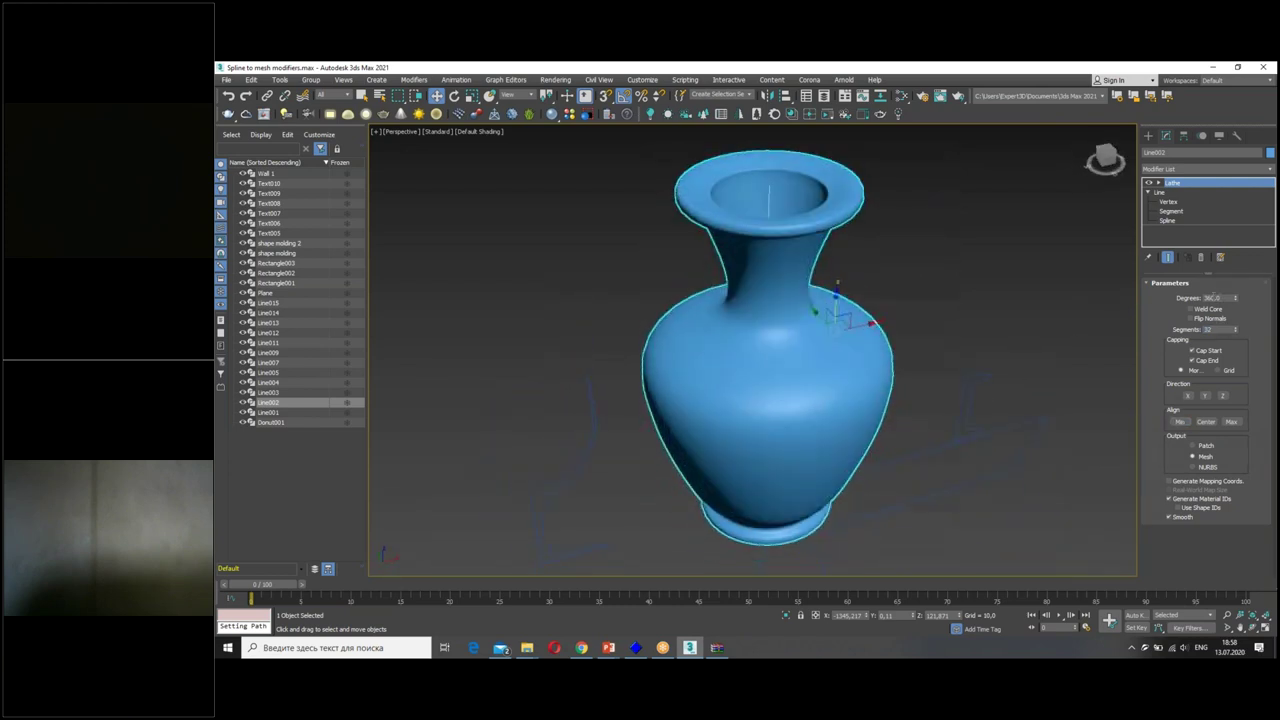
pyautogui.click(1149, 184)
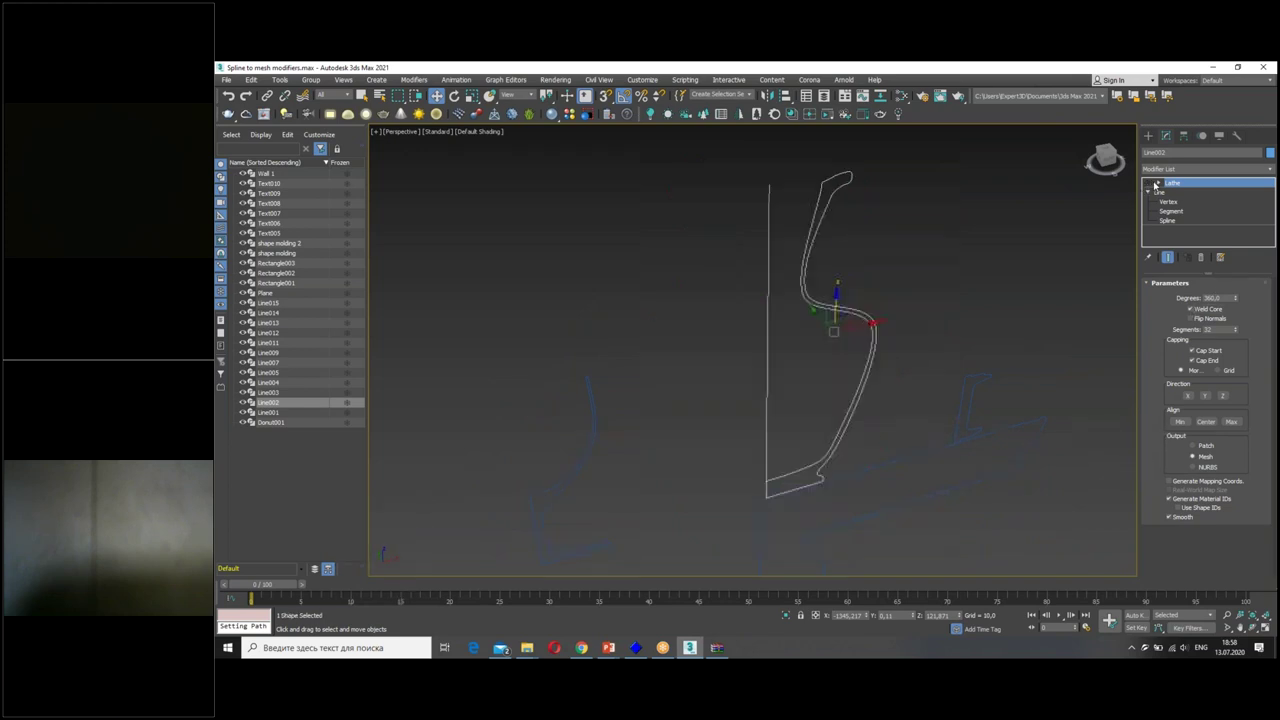
pyautogui.click(1149, 184)
pyautogui.click(1149, 184)
pyautogui.click(1149, 184)
pyautogui.click(1149, 184)
pyautogui.click(1149, 186)
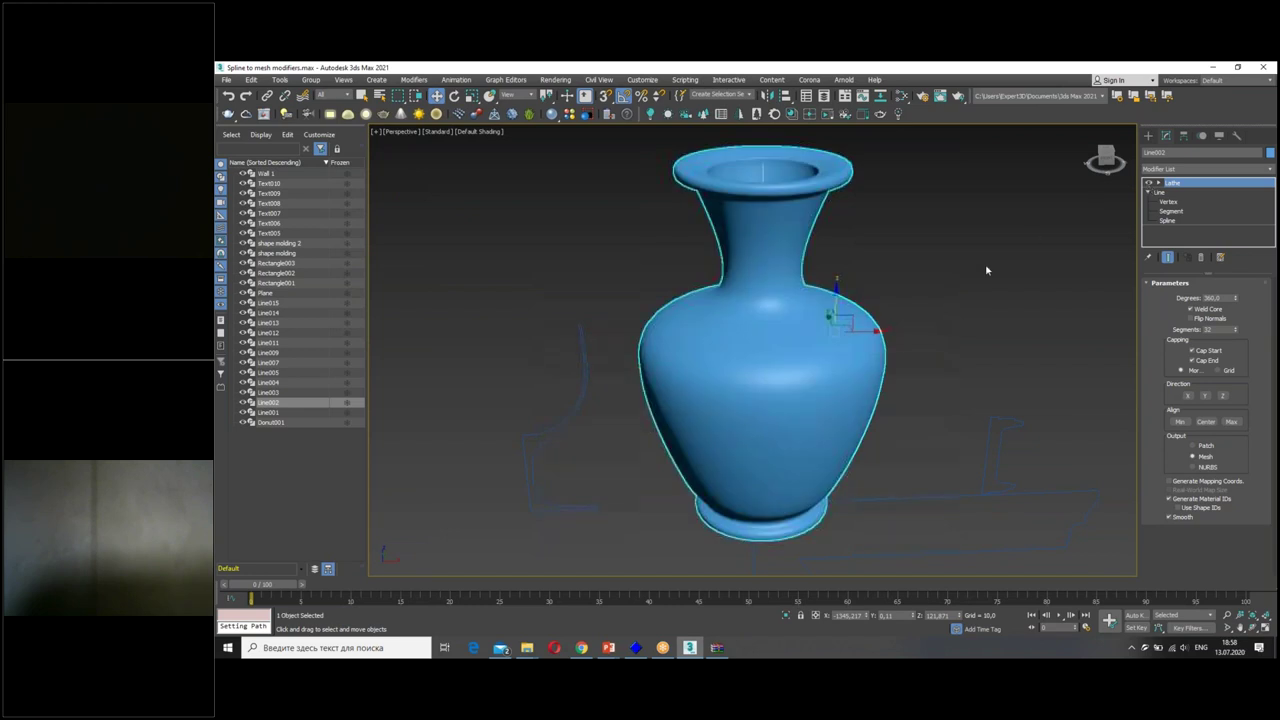
pyautogui.scroll(-3, 994, 271)
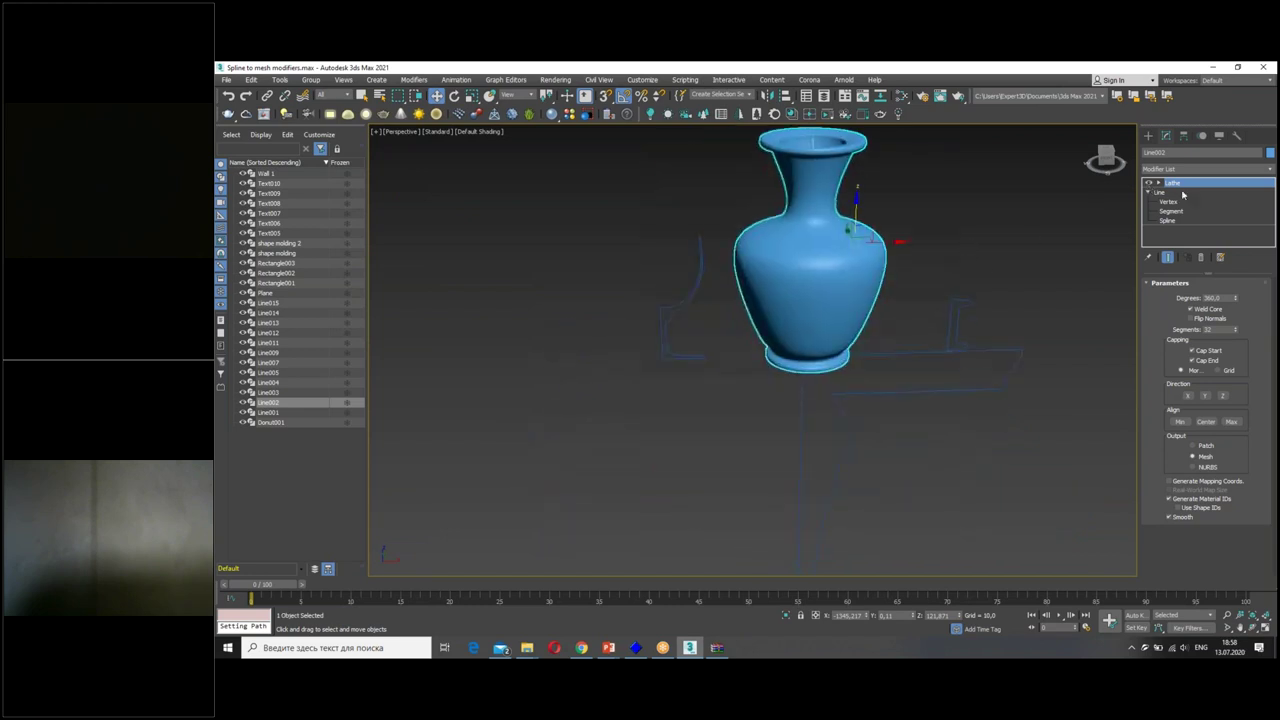
# Select table profile Line013 and align its Lathe to Min to form a table with a leg.
pyautogui.click(923, 355)
pyautogui.click(1178, 421)
pyautogui.moveTo(1025, 381)
pyautogui.keyDown('alt'); pyautogui.mouseDown(button='middle')
pyautogui.moveTo(985, 344)
pyautogui.moveTo(866, 334)
pyautogui.moveTo(933, 329)
pyautogui.mouseUp(button='middle'); pyautogui.keyUp('alt')
pyautogui.scroll(-4, 985, 344)
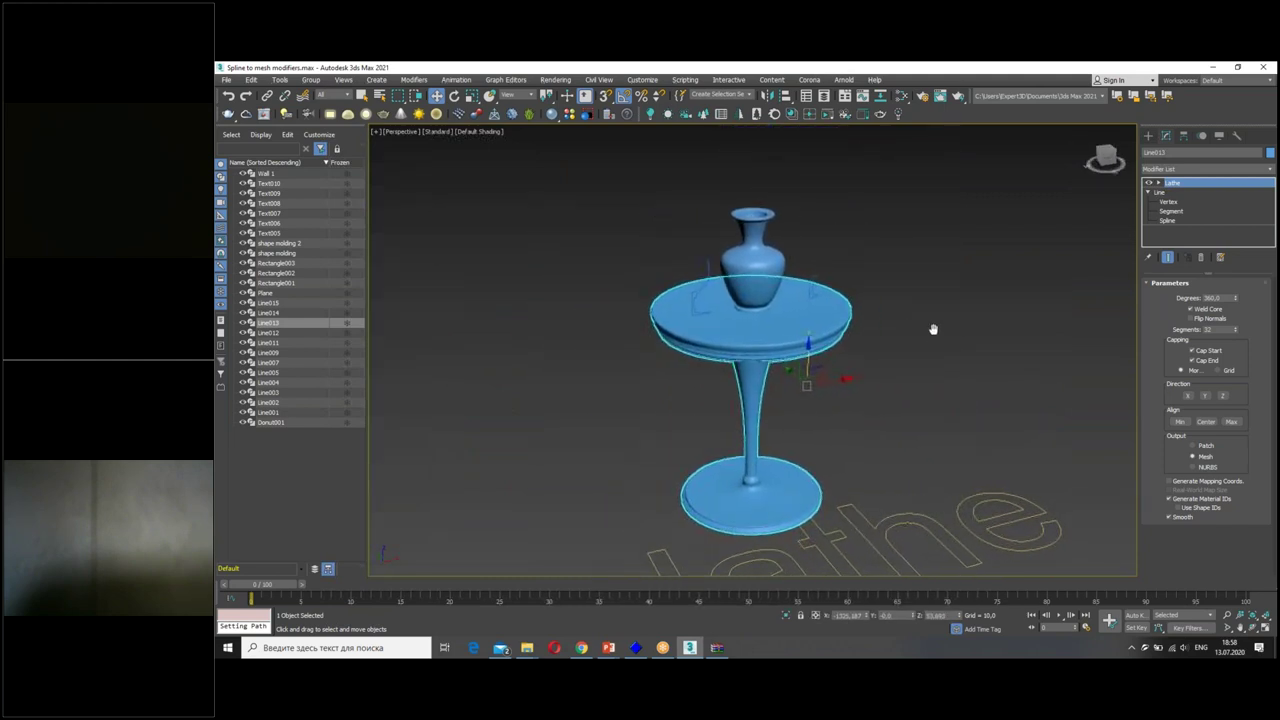
pyautogui.scroll(2, 932, 329)
pyautogui.scroll(3, 925, 253)
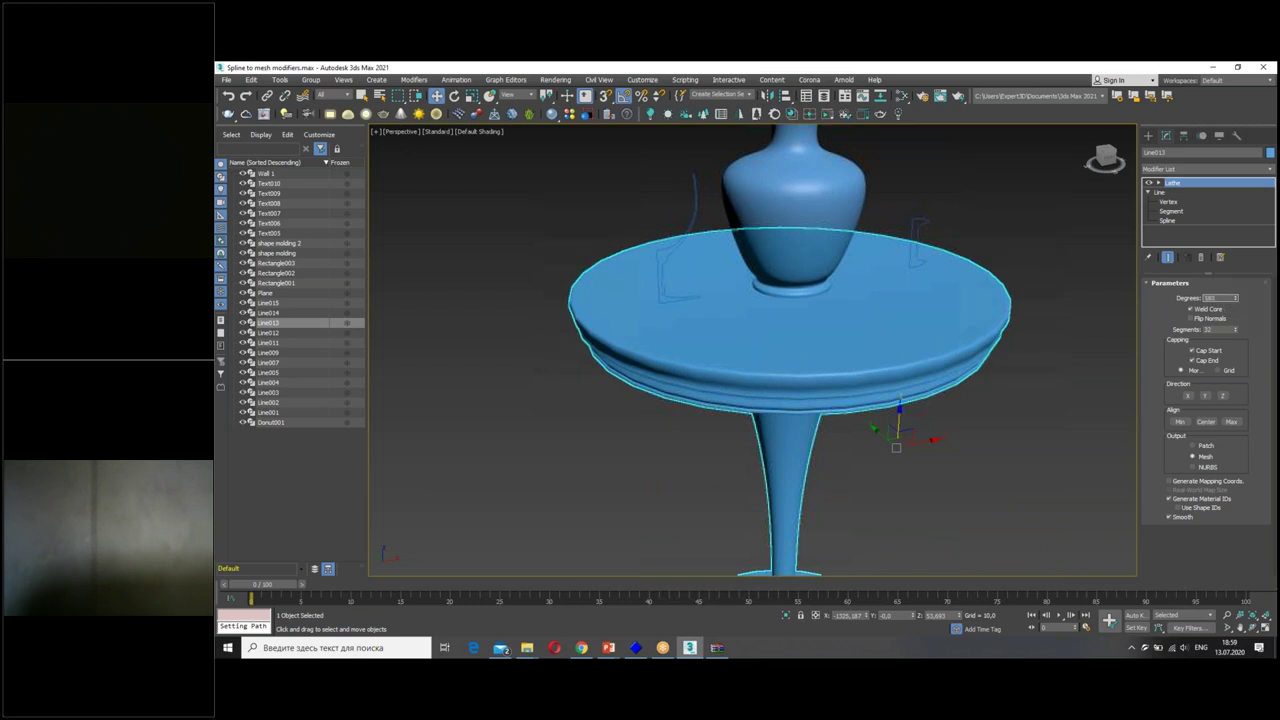
# Set the Lathe Degrees to 180 for a half table and orbit to inspect the cut face.
pyautogui.write('180')
pyautogui.press('Return')
pyautogui.moveTo(860, 289)
pyautogui.keyDown('alt'); pyautogui.mouseDown(button='middle')
pyautogui.moveTo(920, 286)
pyautogui.moveTo(860, 362)
pyautogui.mouseUp(button='middle'); pyautogui.keyUp('alt')
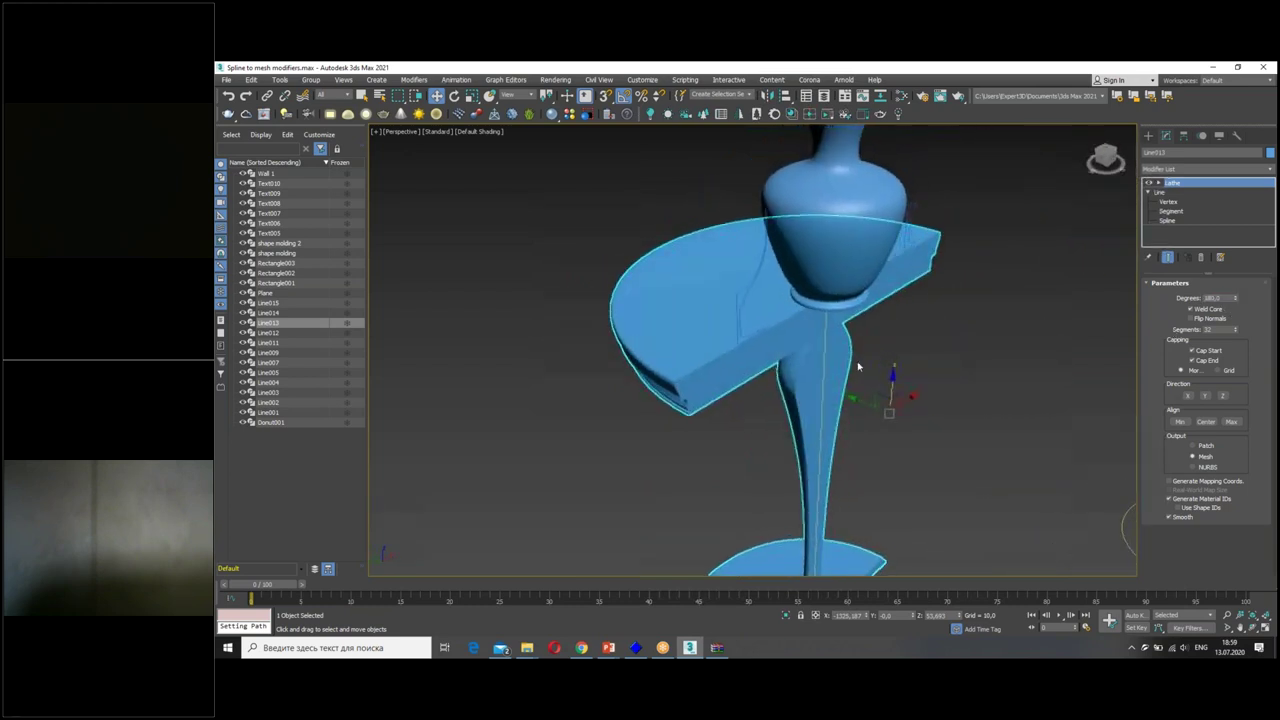
pyautogui.moveTo(868, 405)
pyautogui.keyDown('alt'); pyautogui.mouseDown(button='middle')
pyautogui.moveTo(912, 425)
pyautogui.moveTo(903, 349)
pyautogui.moveTo(829, 357)
pyautogui.moveTo(980, 366)
pyautogui.moveTo(924, 376)
pyautogui.moveTo(940, 371)
pyautogui.moveTo(866, 354)
pyautogui.moveTo(857, 316)
pyautogui.moveTo(643, 334)
pyautogui.moveTo(734, 357)
pyautogui.moveTo(886, 351)
pyautogui.moveTo(763, 357)
pyautogui.moveTo(849, 377)
pyautogui.moveTo(614, 392)
pyautogui.mouseUp(button='middle'); pyautogui.keyUp('alt')
pyautogui.press('e')
pyautogui.press('w')
pyautogui.scroll(-3, 734, 357)
pyautogui.scroll(5, 737, 308)
# Face the tag outline Rectangle001 and apply a Bevel Profile modifier to it.
pyautogui.moveTo(728, 289); pyautogui.dragTo(735, 311, button='middle')
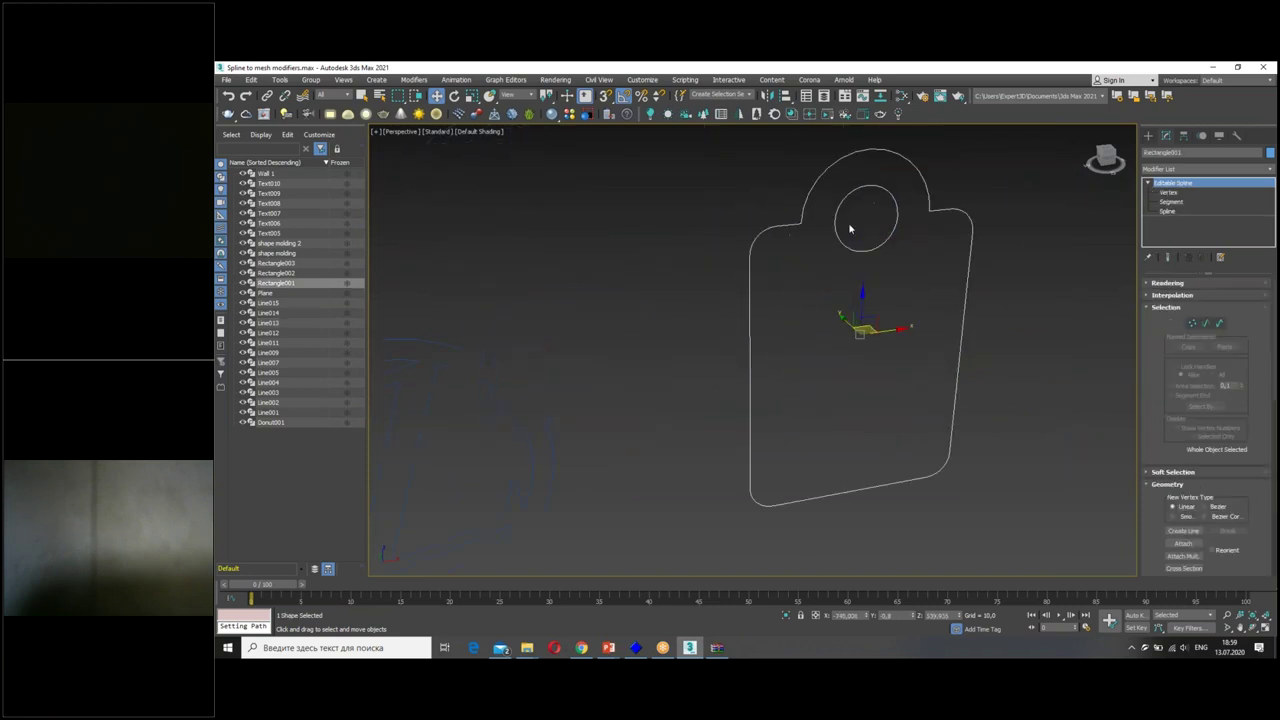
pyautogui.keyDown('alt'); pyautogui.moveTo(851, 222); pyautogui.dragTo(777, 240, button='middle'); pyautogui.keyUp('alt')
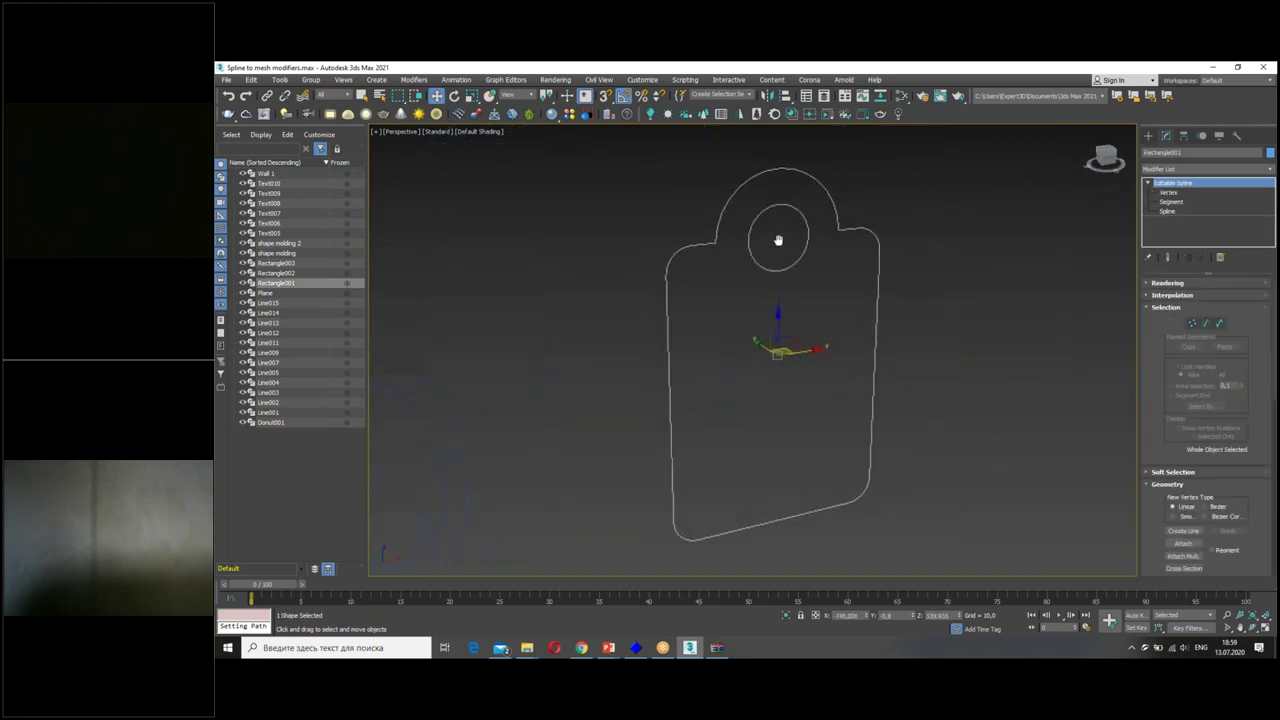
pyautogui.click(1185, 168)
pyautogui.scroll(-5, 1205, 280)
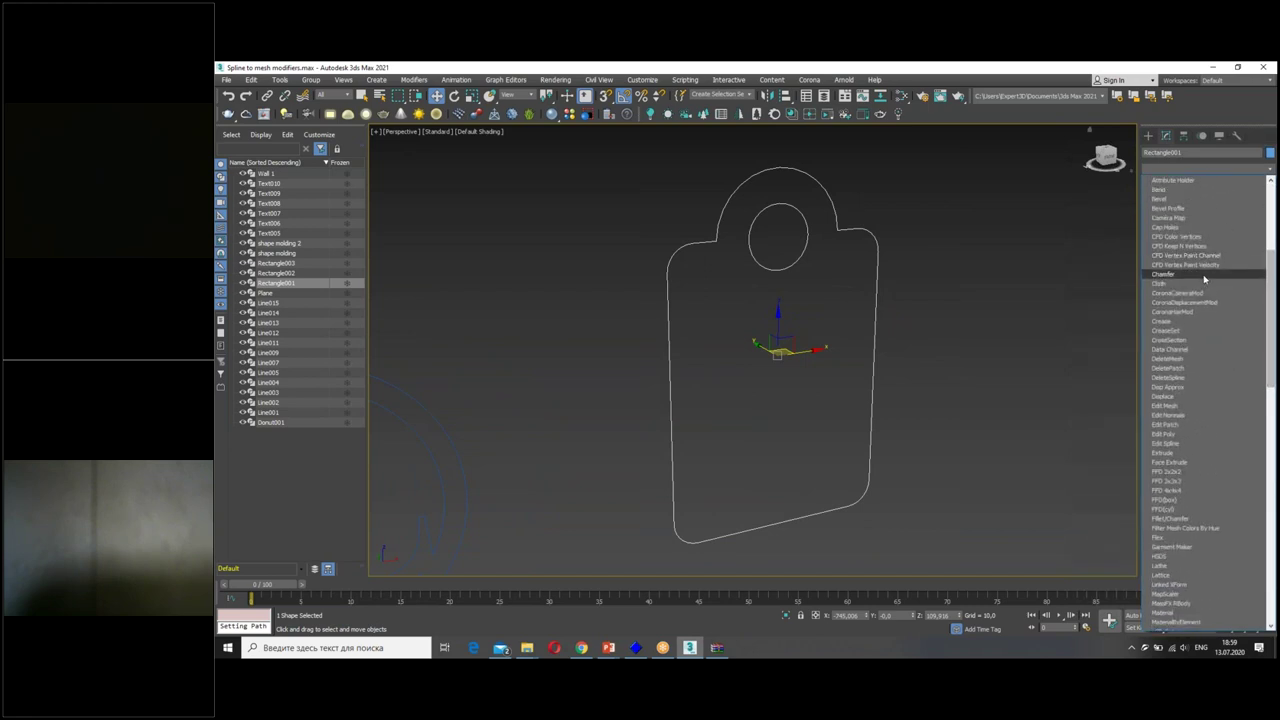
pyautogui.scroll(1, 1200, 277)
pyautogui.scroll(1, 1190, 271)
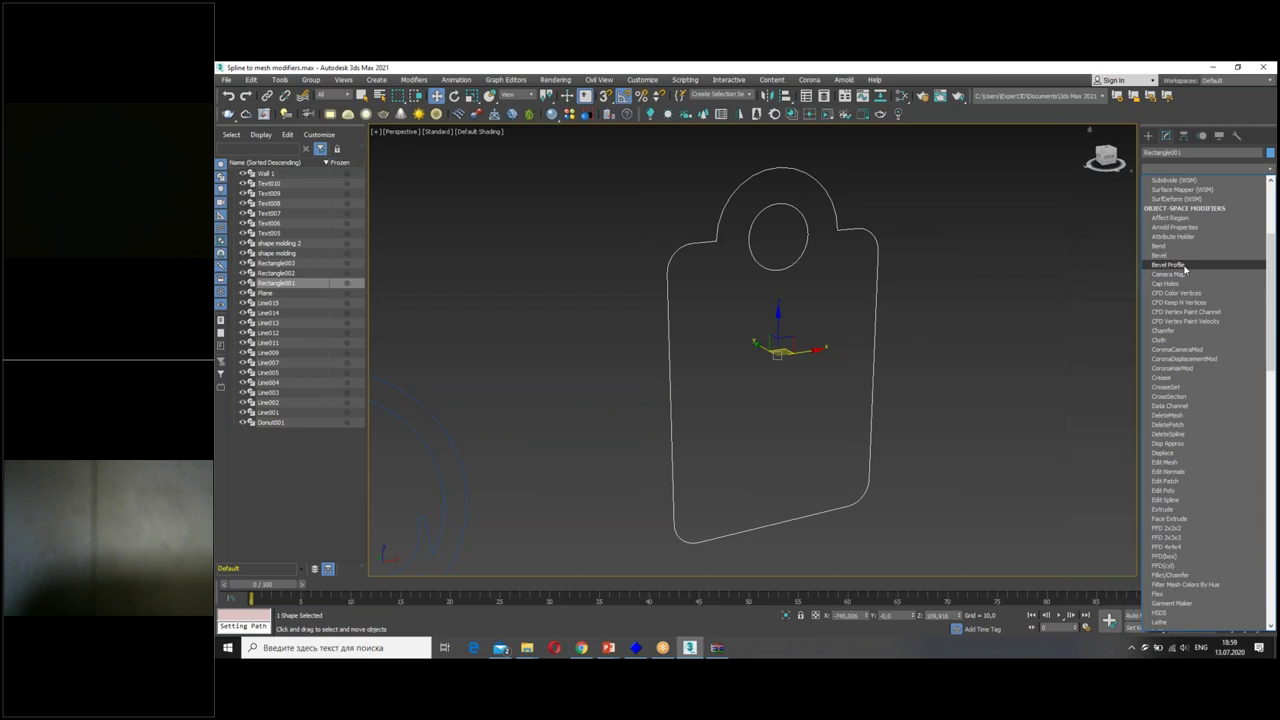
pyautogui.click(1185, 266)
pyautogui.scroll(3, 740, 225)
pyautogui.scroll(3, 720, 240)
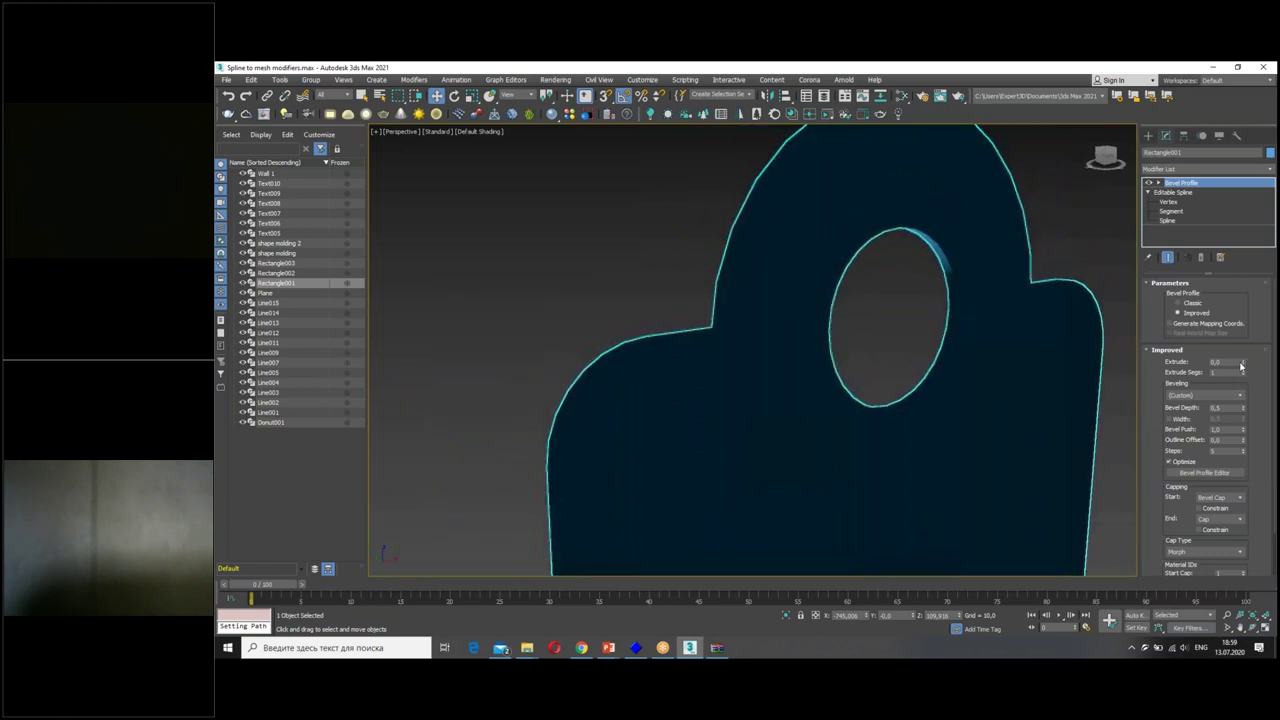
# Extrude the tag to about 5.61 units and show edged faces.
pyautogui.moveTo(1240, 367); pyautogui.dragTo(1240, 330)
pyautogui.keyDown('alt'); pyautogui.moveTo(840, 320); pyautogui.dragTo(966, 321, button='middle'); pyautogui.keyUp('alt')
pyautogui.press('F4')
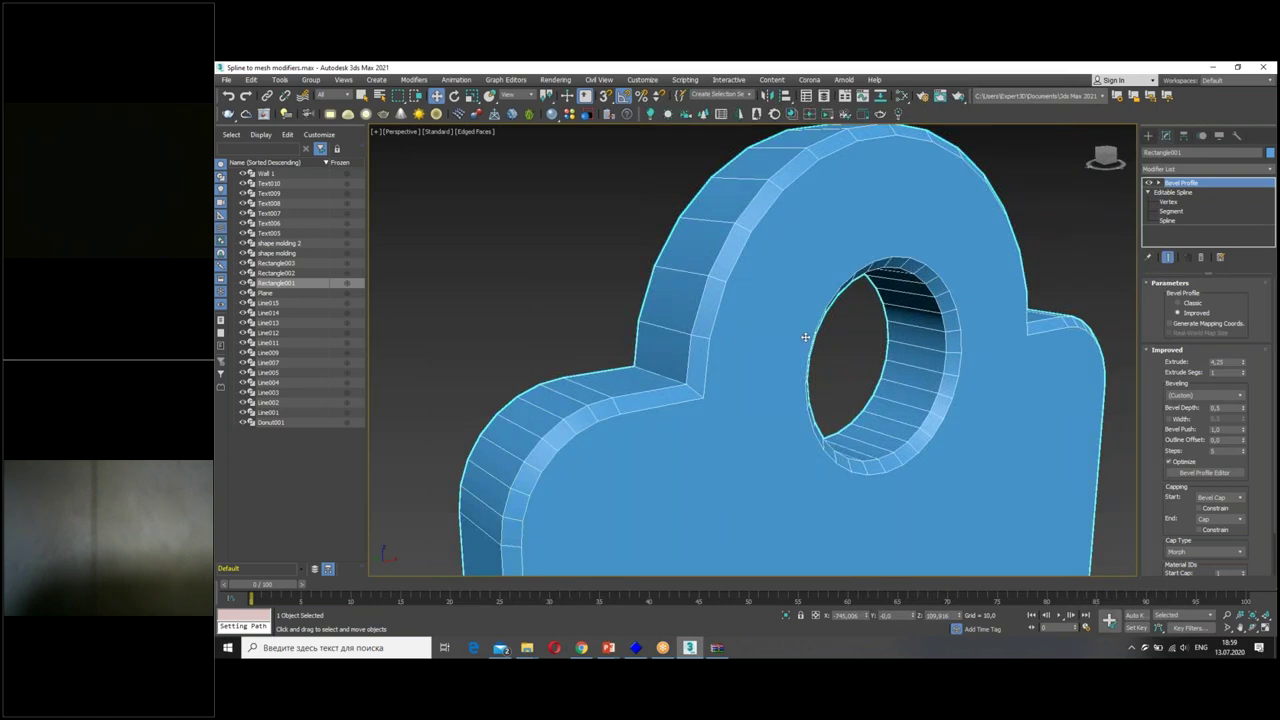
pyautogui.scroll(-1, 1157, 431)
# Try the Linear bevel type, then set Beveling to Convex.
pyautogui.click(1200, 374)
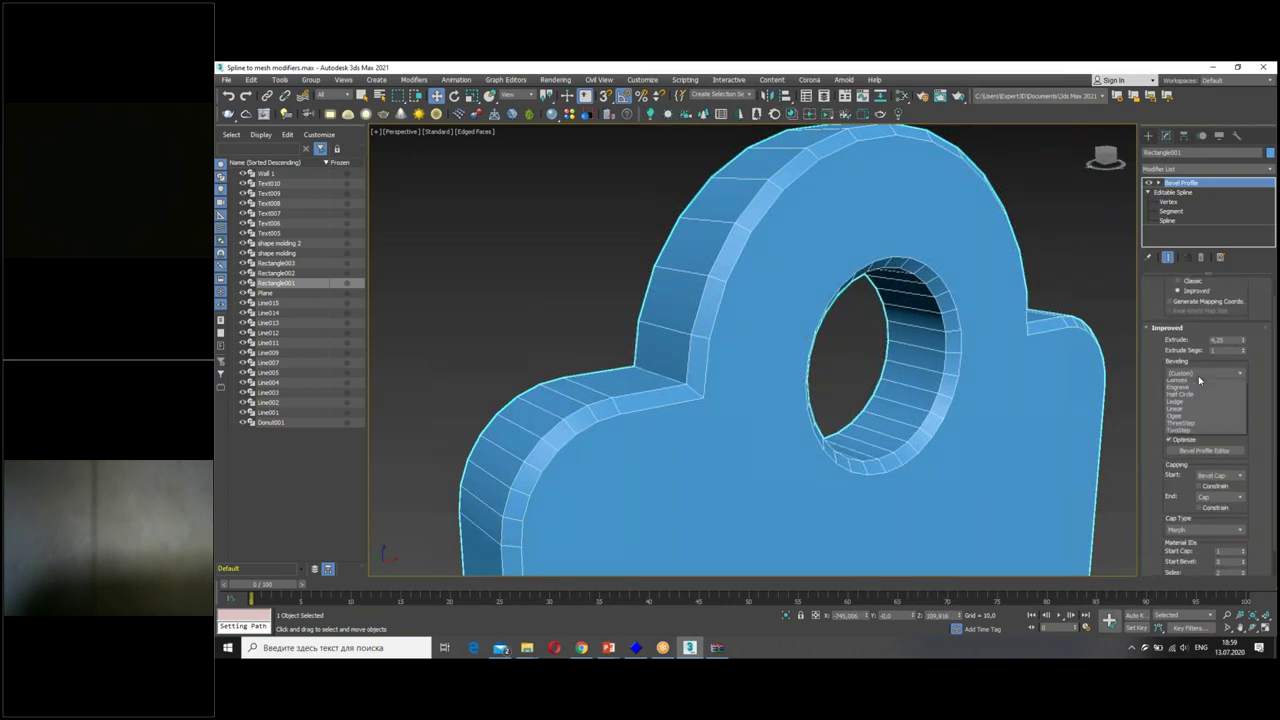
pyautogui.click(1189, 421)
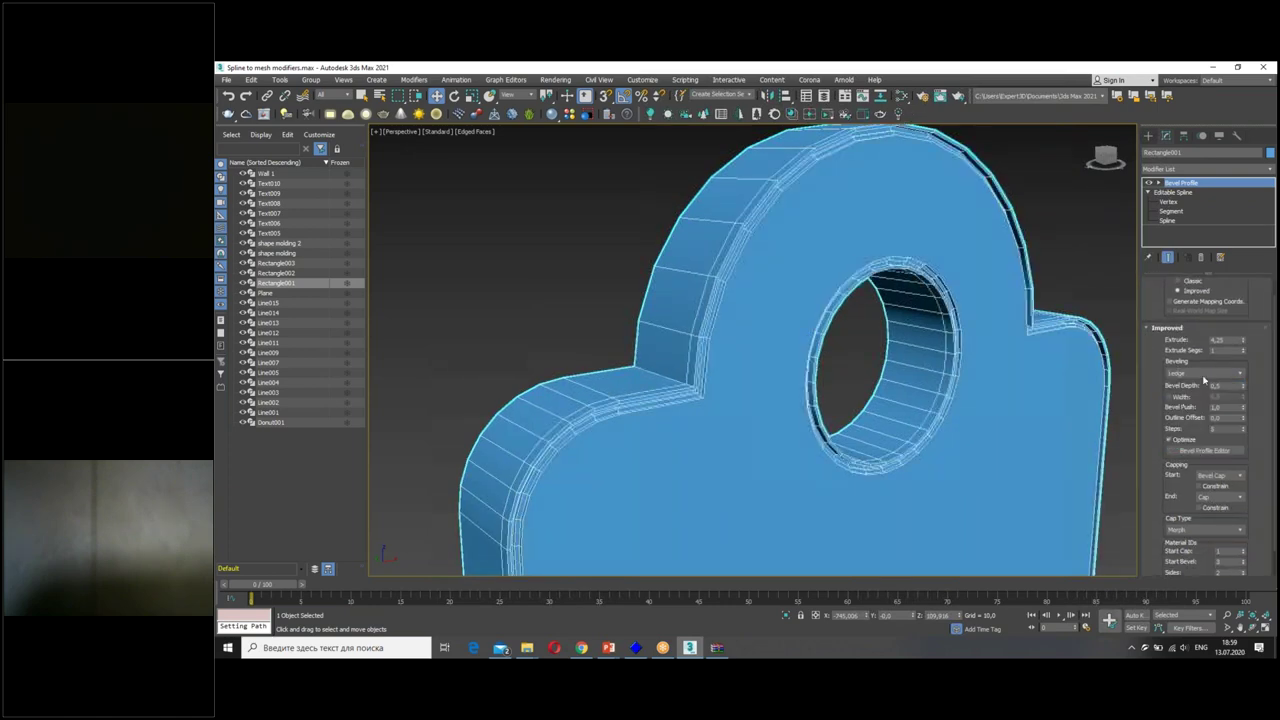
pyautogui.scroll(-1, 1201, 376)
pyautogui.scroll(1, 1201, 376)
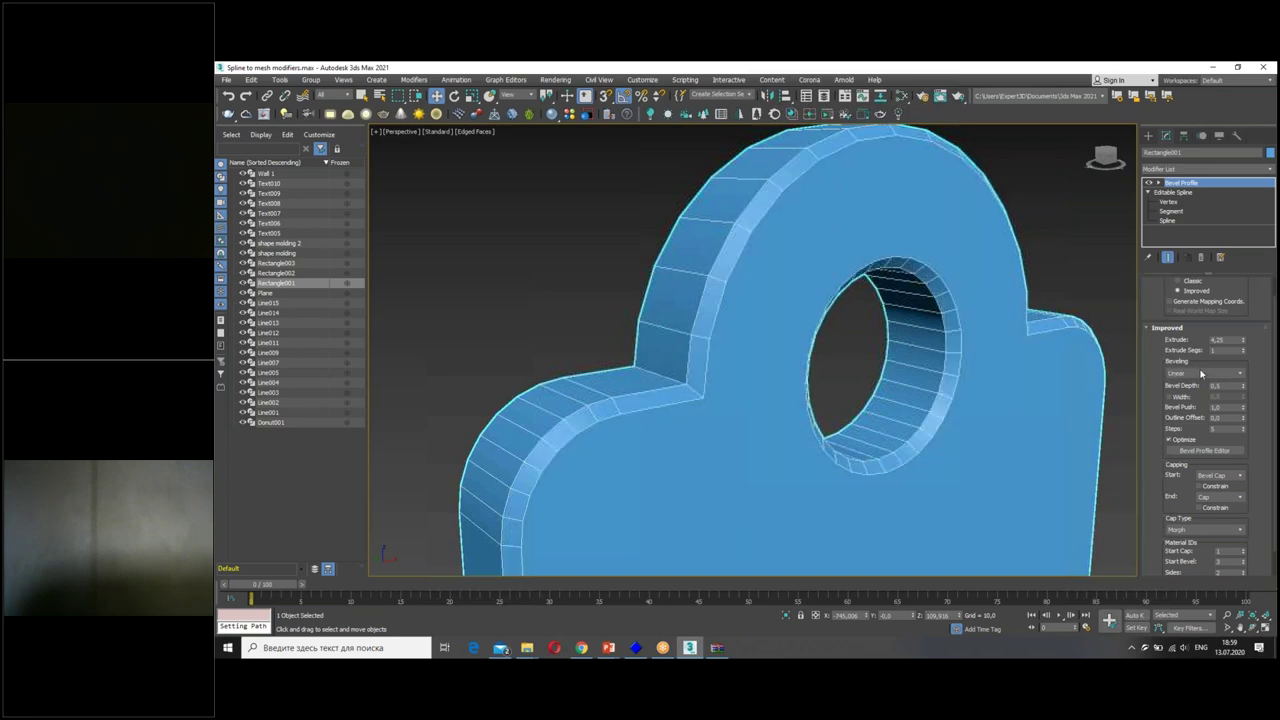
pyautogui.scroll(-1, 1201, 373)
pyautogui.scroll(-1, 1201, 373)
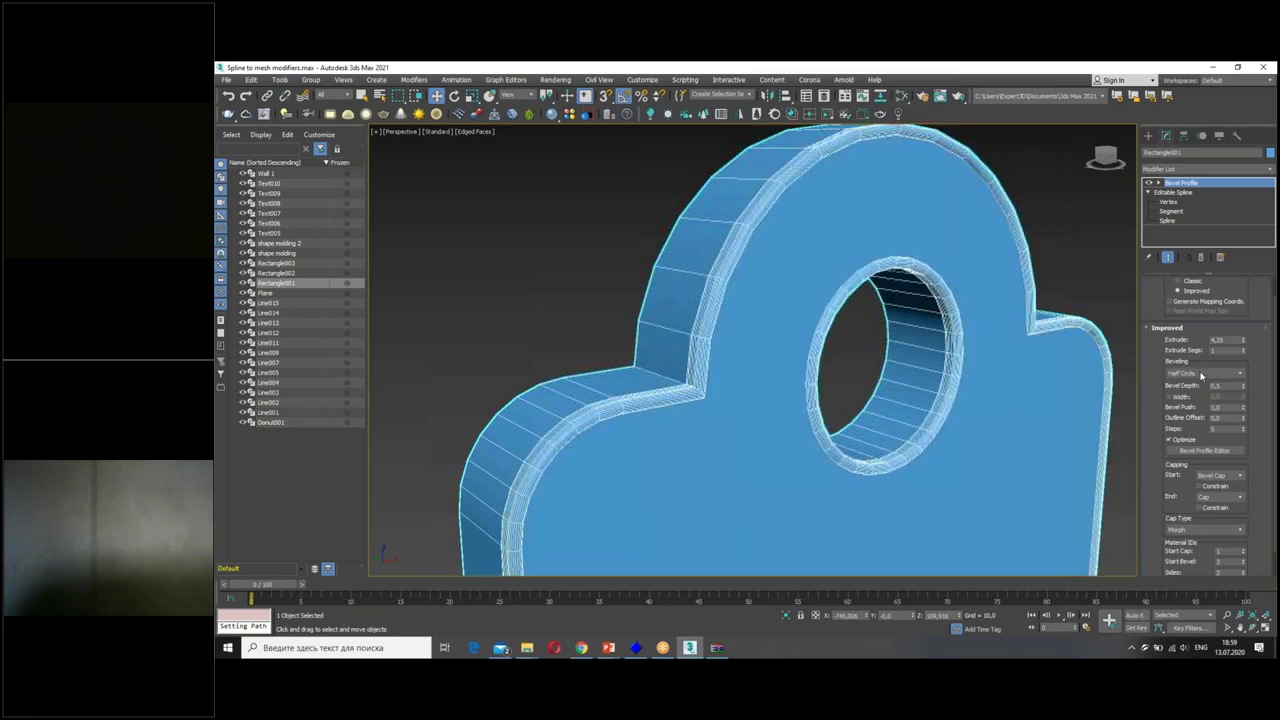
pyautogui.scroll(1, 1201, 375)
pyautogui.click(1201, 375)
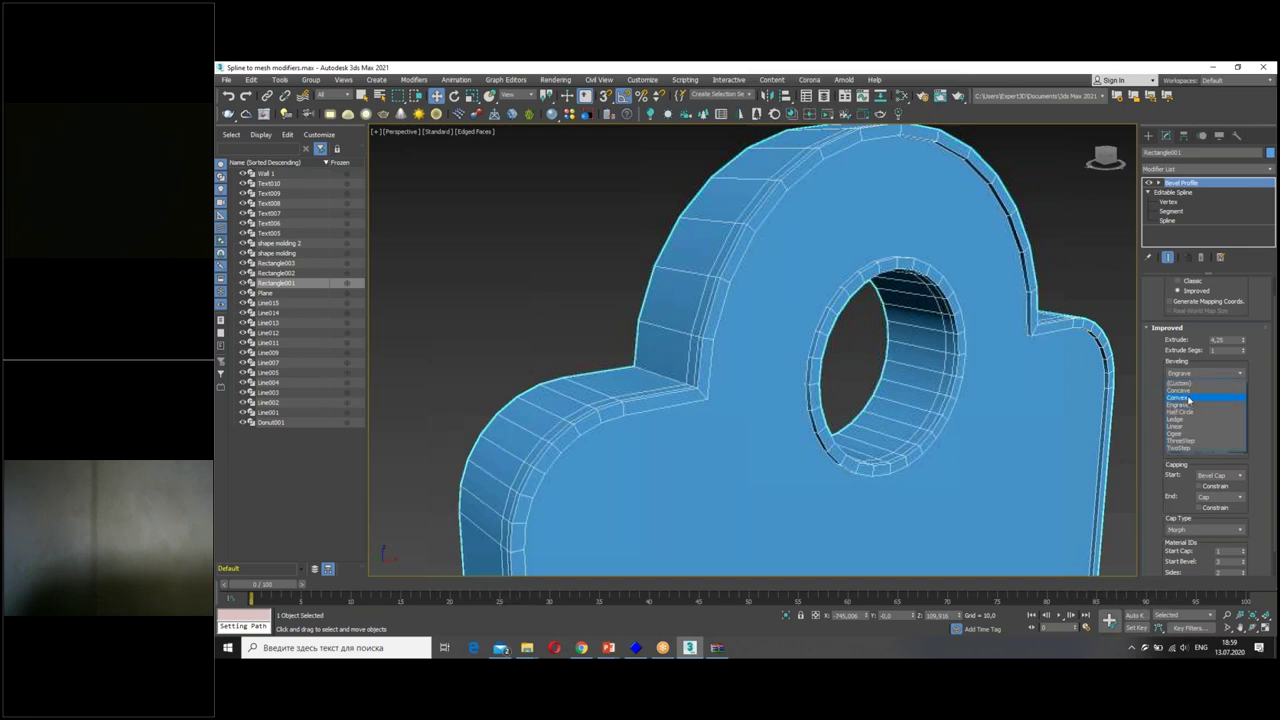
pyautogui.click(1189, 399)
pyautogui.scroll(6, 777, 187)
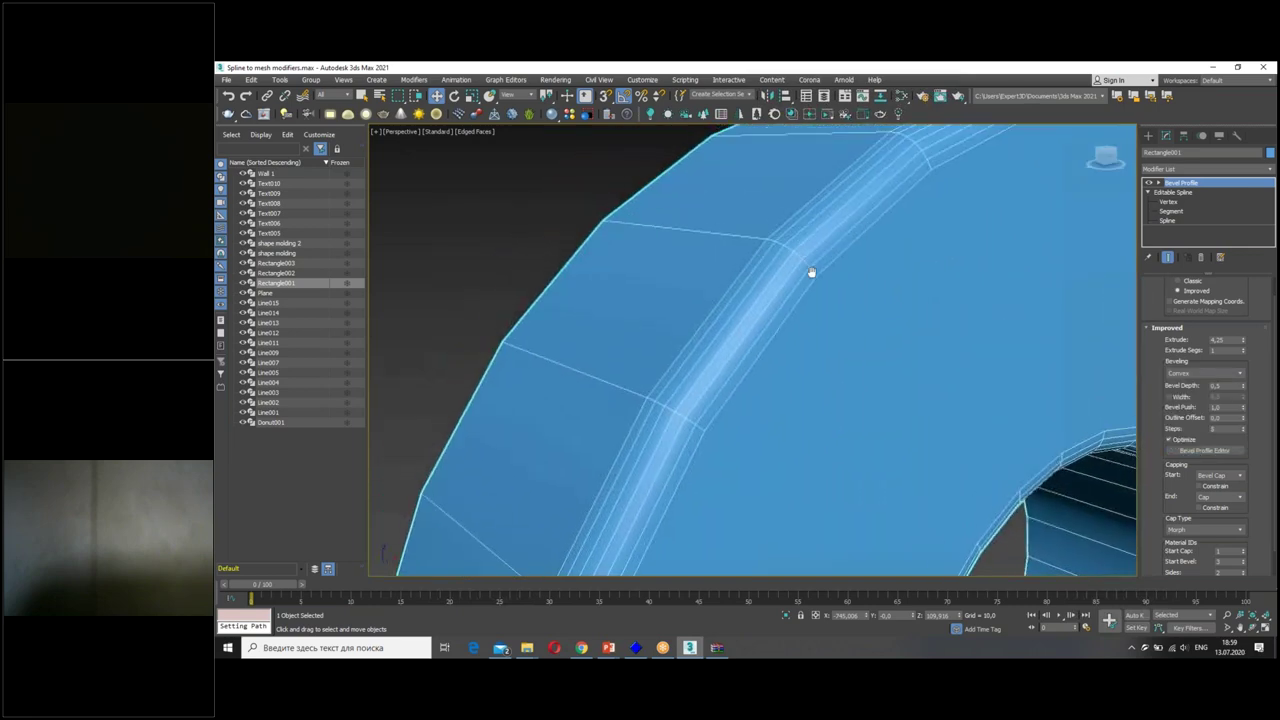
pyautogui.scroll(-1, 1242, 344)
# Set the Bevel Depth to about 1.15 and orbit around the rounded-edge tag.
pyautogui.moveTo(880, 300); pyautogui.dragTo(922, 322, button='middle')
pyautogui.scroll(-6, 900, 305)
pyautogui.moveTo(1245, 385); pyautogui.dragTo(1229, 365)
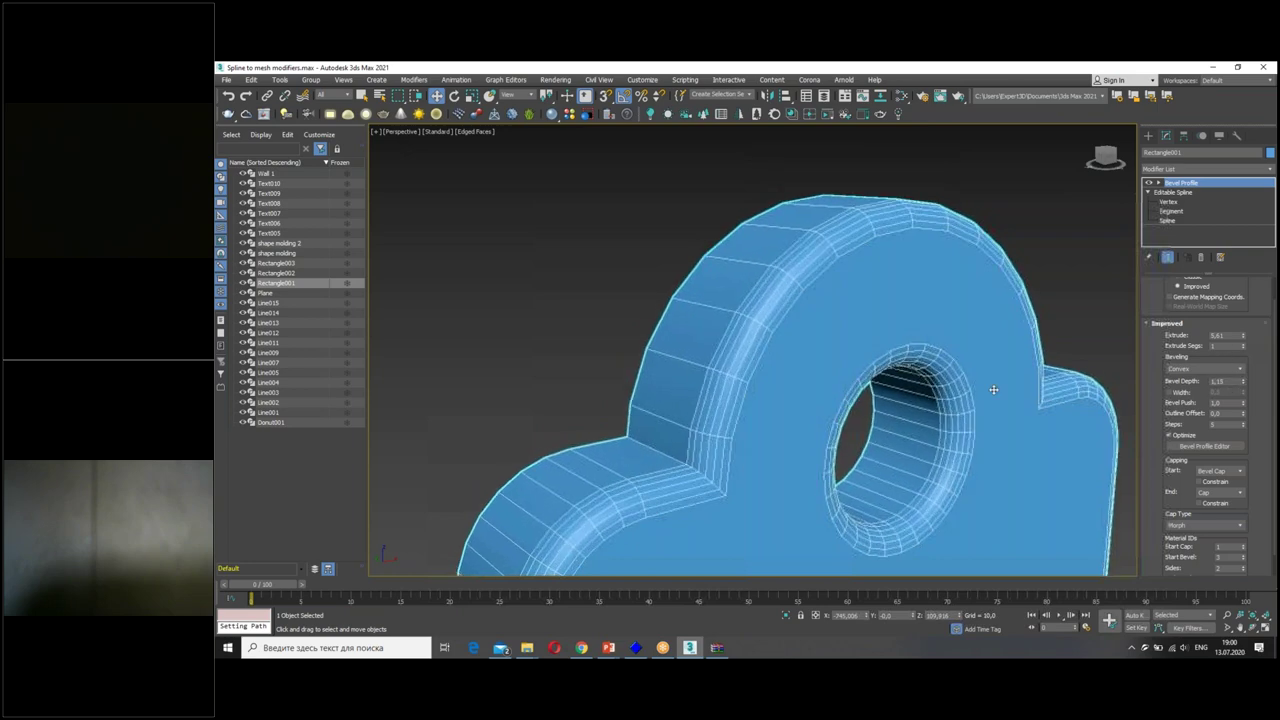
pyautogui.scroll(-5, 911, 322)
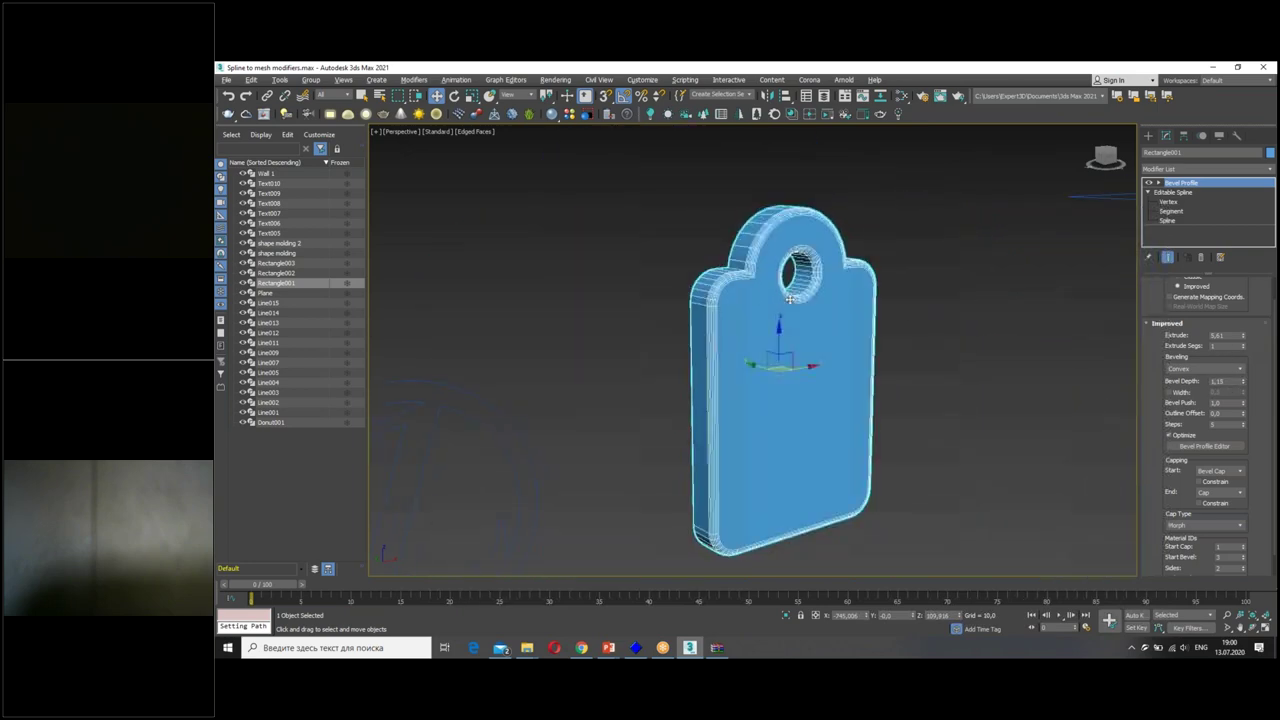
pyautogui.keyDown('alt'); pyautogui.moveTo(914, 316); pyautogui.dragTo(801, 465, button='middle'); pyautogui.keyUp('alt')
pyautogui.moveTo(980, 371)
pyautogui.keyDown('alt'); pyautogui.mouseDown(button='middle')
pyautogui.moveTo(613, 402)
pyautogui.moveTo(555, 349)
pyautogui.moveTo(866, 320)
pyautogui.moveTo(832, 309)
pyautogui.moveTo(737, 320)
pyautogui.moveTo(912, 242)
pyautogui.mouseUp(button='middle'); pyautogui.keyUp('alt')
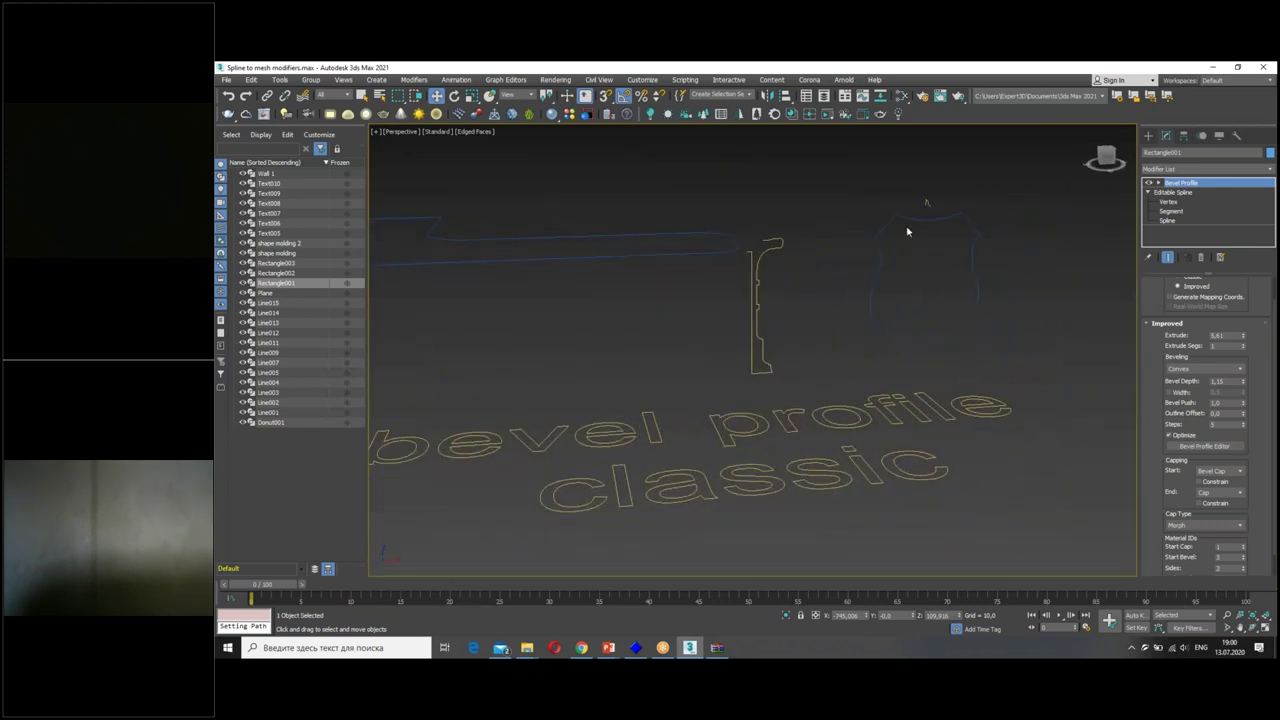
# Select the shield outline Line004 and frame it in the view.
pyautogui.click(912, 216)
pyautogui.press('z')
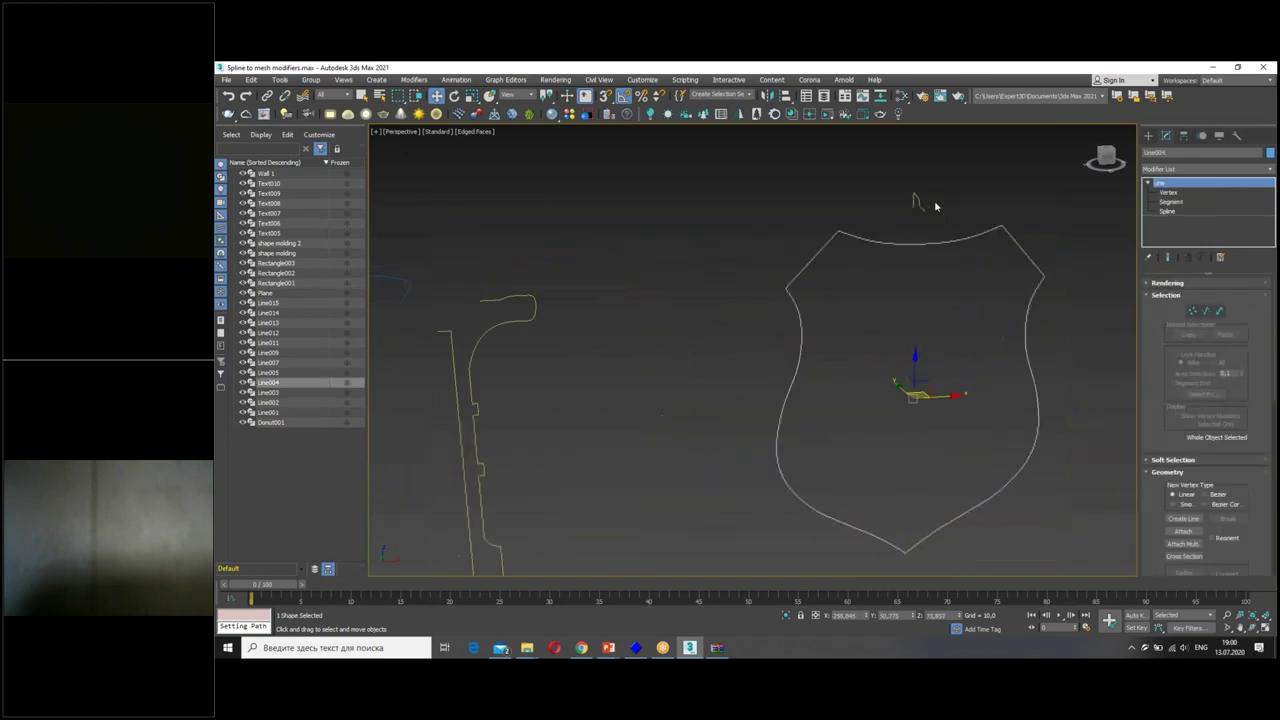
pyautogui.scroll(5, 901, 233)
pyautogui.moveTo(620, 413); pyautogui.dragTo(1100, 243)
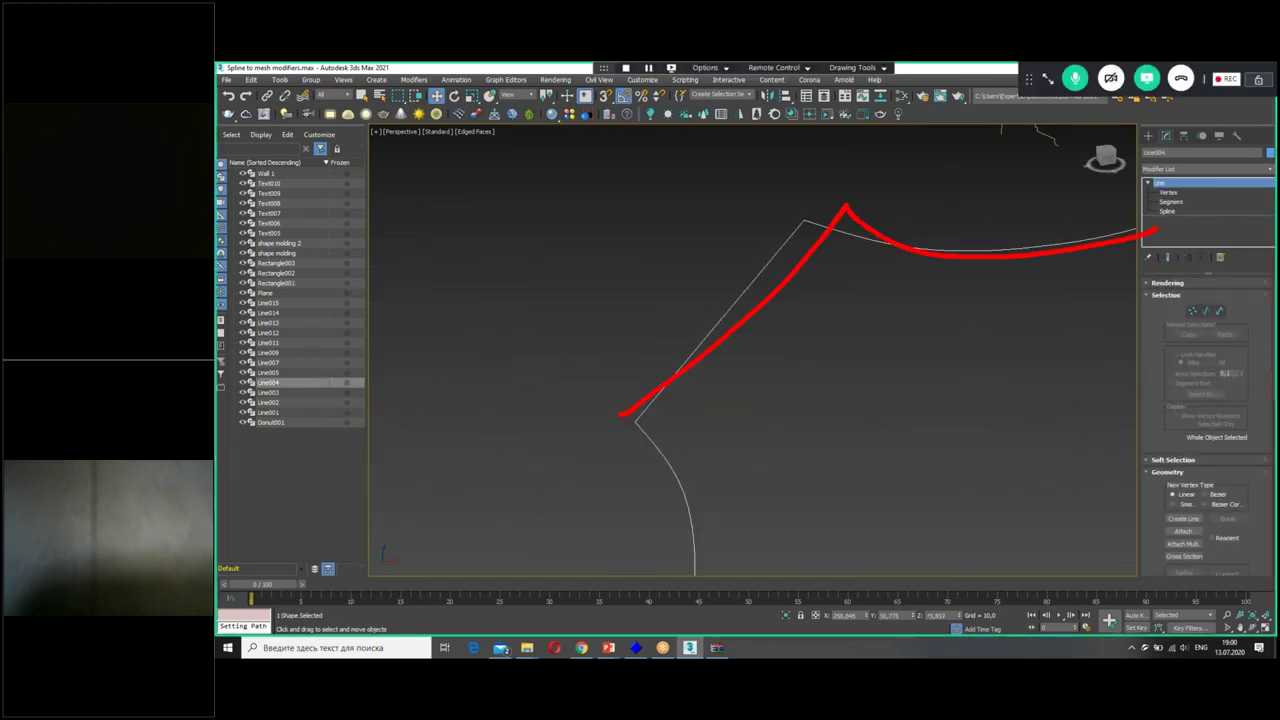
pyautogui.scroll(-3, 906, 263)
pyautogui.scroll(-2, 906, 263)
pyautogui.moveTo(849, 251); pyautogui.dragTo(890, 238)
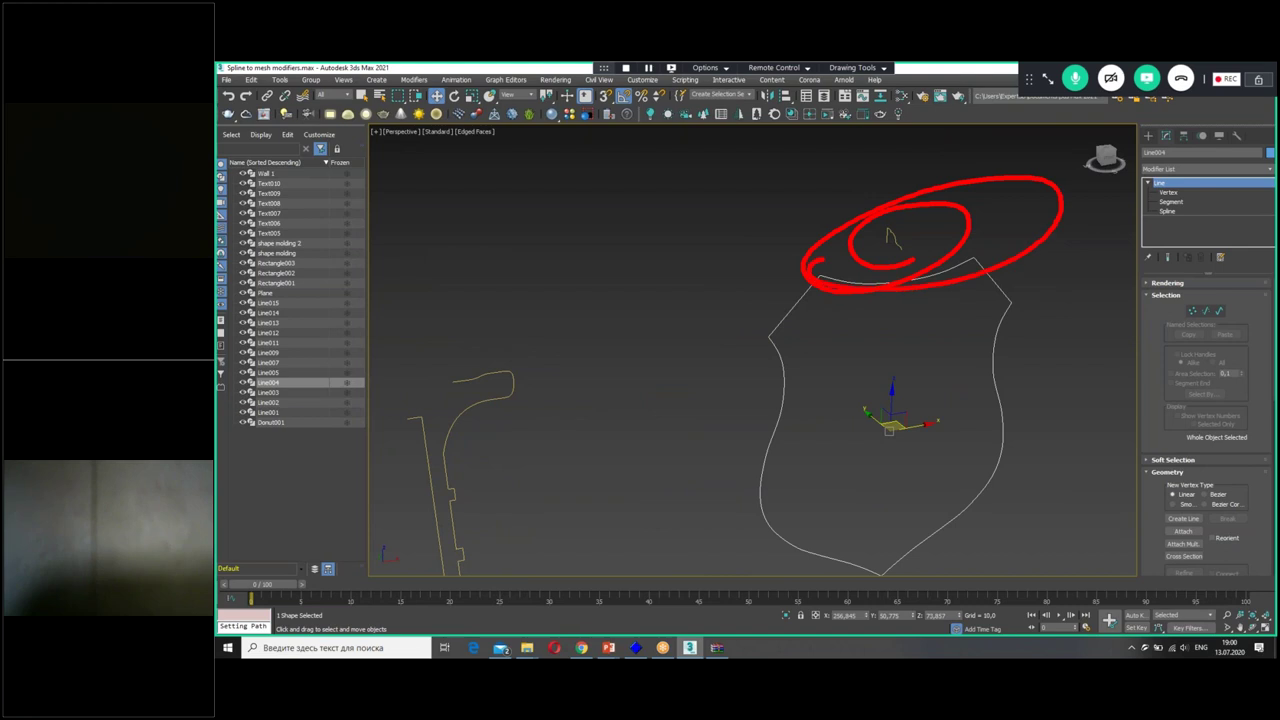
pyautogui.scroll(5, 877, 271)
pyautogui.scroll(-2, 880, 274)
pyautogui.scroll(-1, 880, 274)
# Apply a Bevel Profile modifier to the shield, leaving the bevel type unchanged.
pyautogui.click(1222, 170)
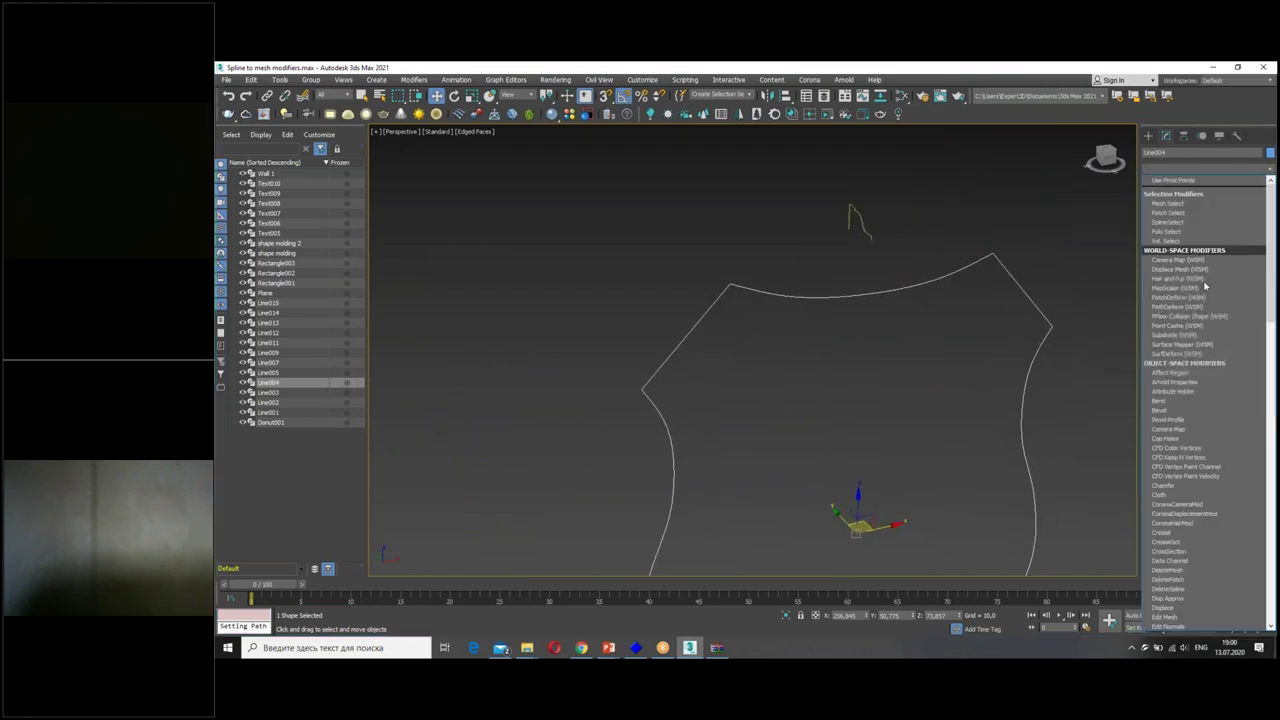
pyautogui.click(1180, 421)
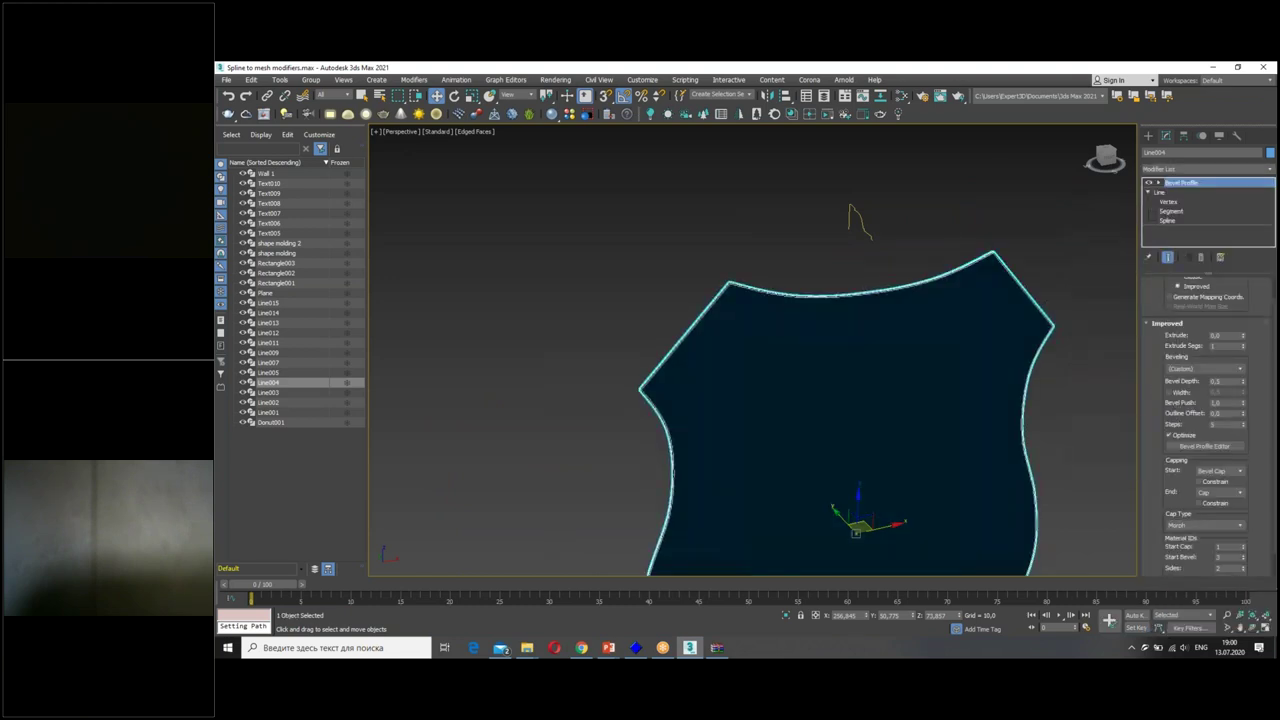
pyautogui.click(1213, 369)
pyautogui.click(1213, 369)
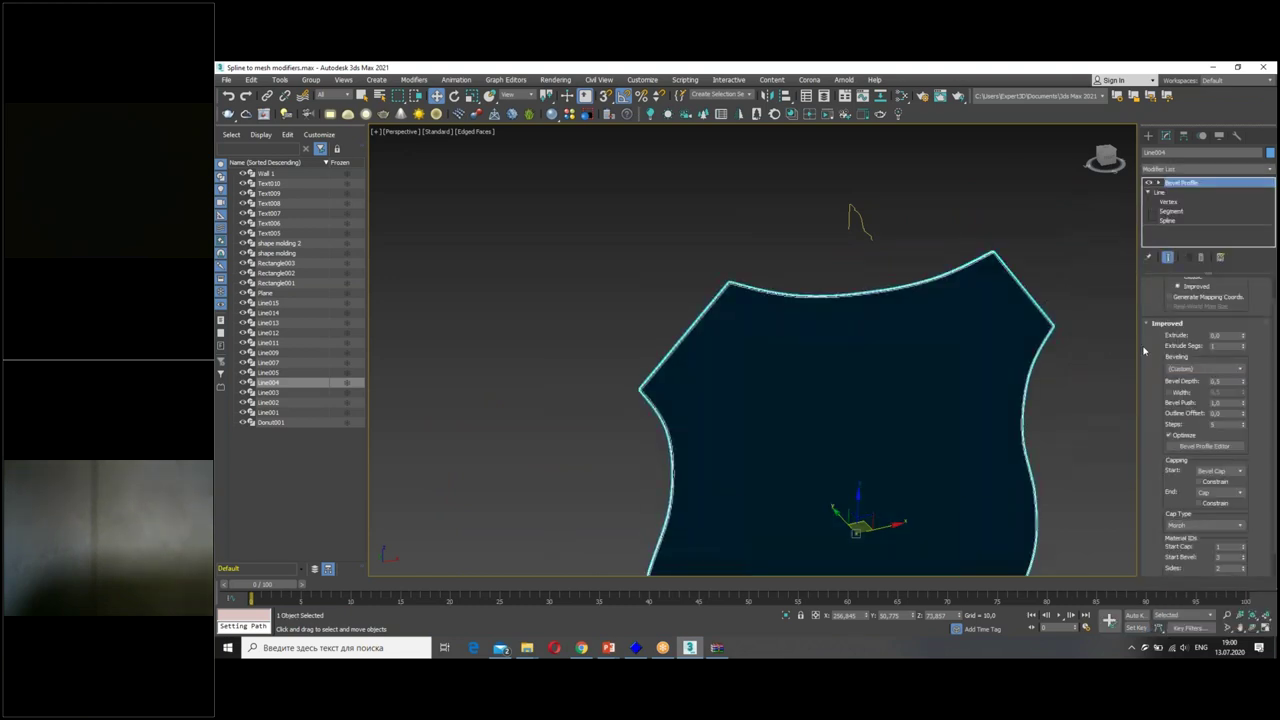
pyautogui.scroll(1, 1159, 407)
# Switch the shield's Bevel Profile to Classic and pick Line007 as its profile.
pyautogui.click(1178, 303)
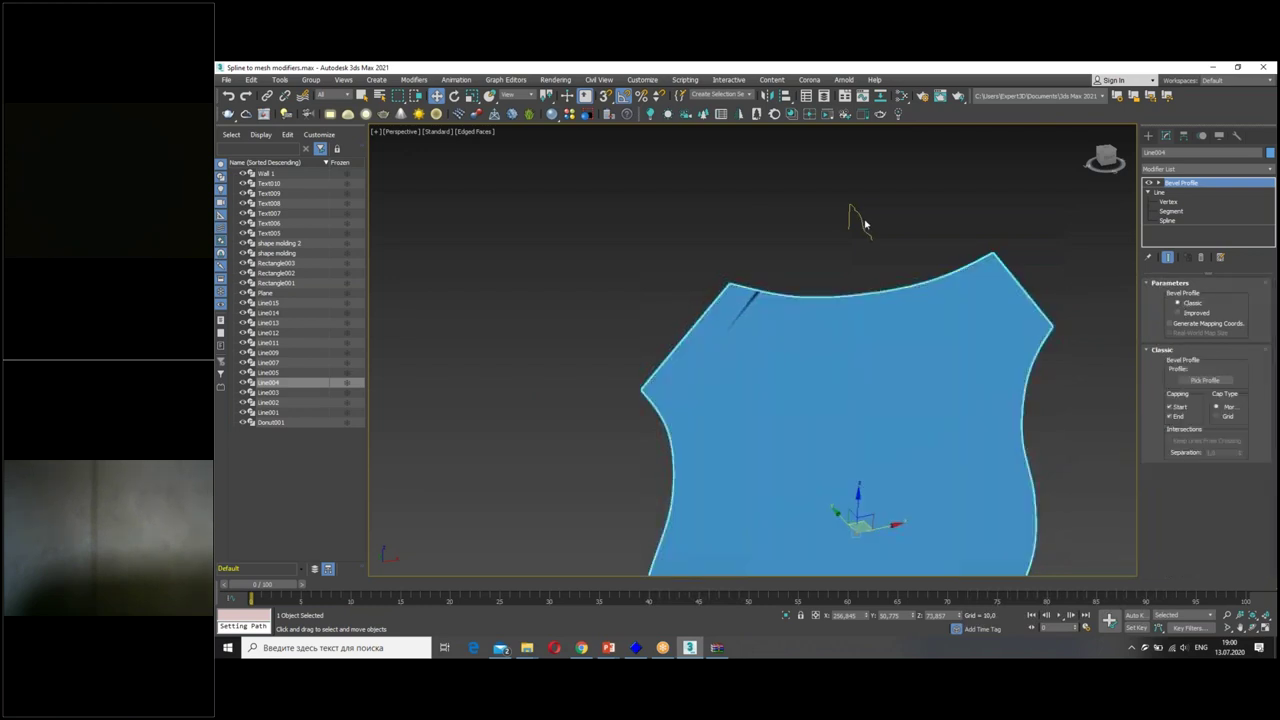
pyautogui.click(1209, 380)
pyautogui.click(855, 214)
pyautogui.moveTo(857, 294)
pyautogui.mouseDown(button='middle')
pyautogui.moveTo(666, 229)
pyautogui.moveTo(680, 177)
pyautogui.moveTo(737, 177)
pyautogui.moveTo(766, 194)
pyautogui.moveTo(789, 251)
pyautogui.moveTo(841, 284)
pyautogui.moveTo(786, 251)
pyautogui.mouseUp(button='middle')
pyautogui.scroll(3, 871, 289)
pyautogui.scroll(-3, 860, 289)
pyautogui.keyDown('alt'); pyautogui.moveTo(860, 289); pyautogui.dragTo(900, 300, button='middle'); pyautogui.keyUp('alt')
# Toggle the shield's bevel to compare, then select the Rectangle002 spline.
pyautogui.click(1149, 183)
pyautogui.click(1149, 183)
pyautogui.click(1149, 183)
pyautogui.click(1149, 183)
pyautogui.click(1149, 183)
pyautogui.click(1149, 183)
pyautogui.scroll(-4, 823, 302)
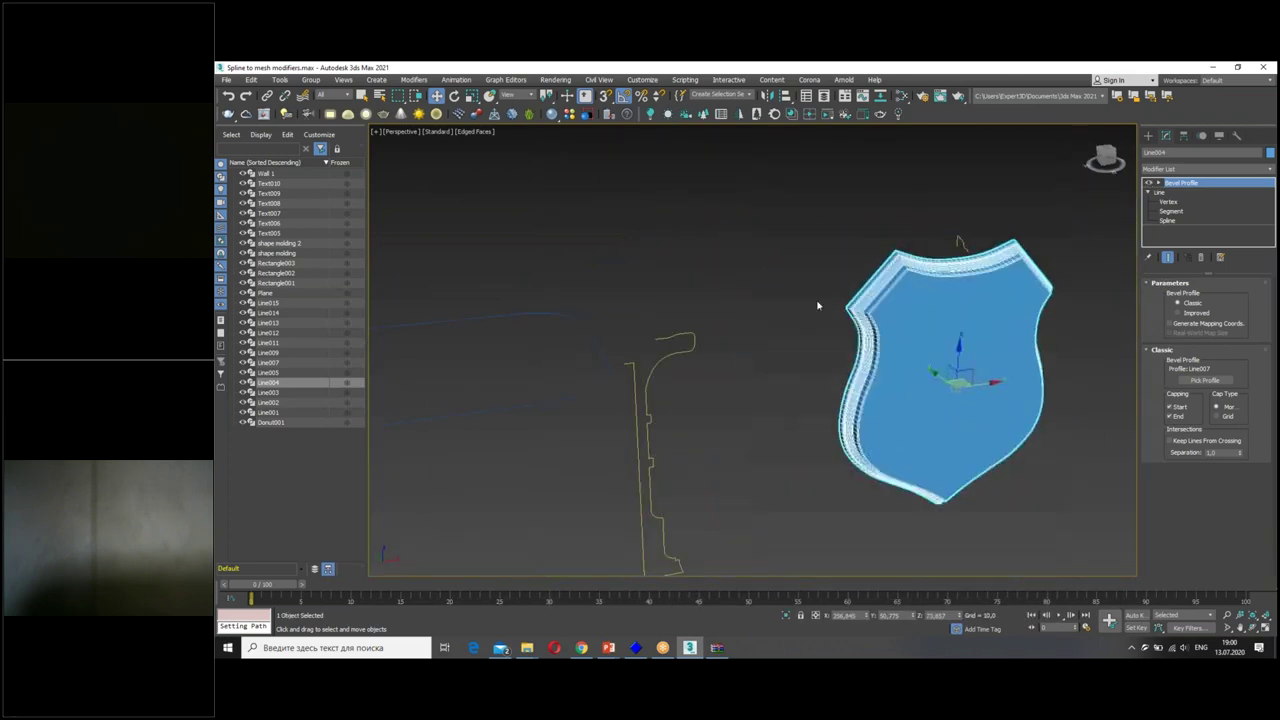
pyautogui.keyDown('alt'); pyautogui.moveTo(823, 302); pyautogui.dragTo(744, 305, button='middle'); pyautogui.keyUp('alt')
pyautogui.scroll(2, 846, 354)
pyautogui.scroll(3, 710, 331)
pyautogui.click(745, 355)
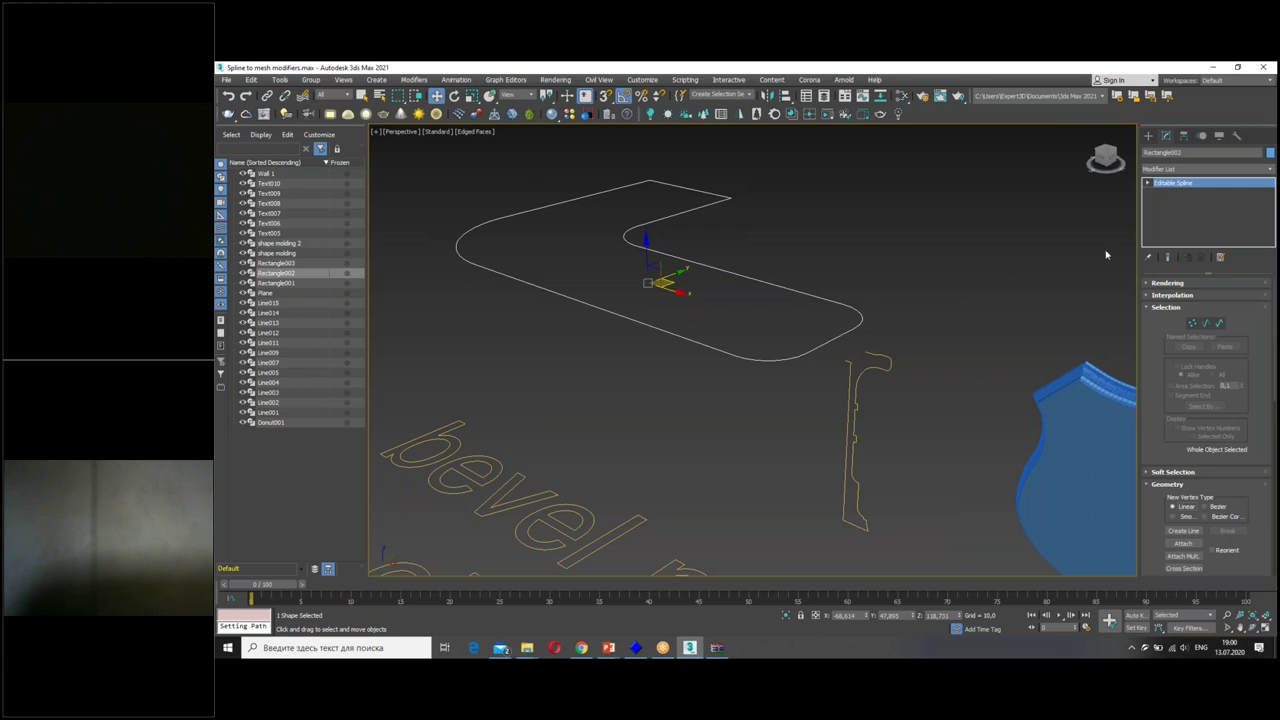
# Give Rectangle002 a Classic Bevel Profile that uses the Line005 moulding spline as its profile.
pyautogui.click(1192, 170)
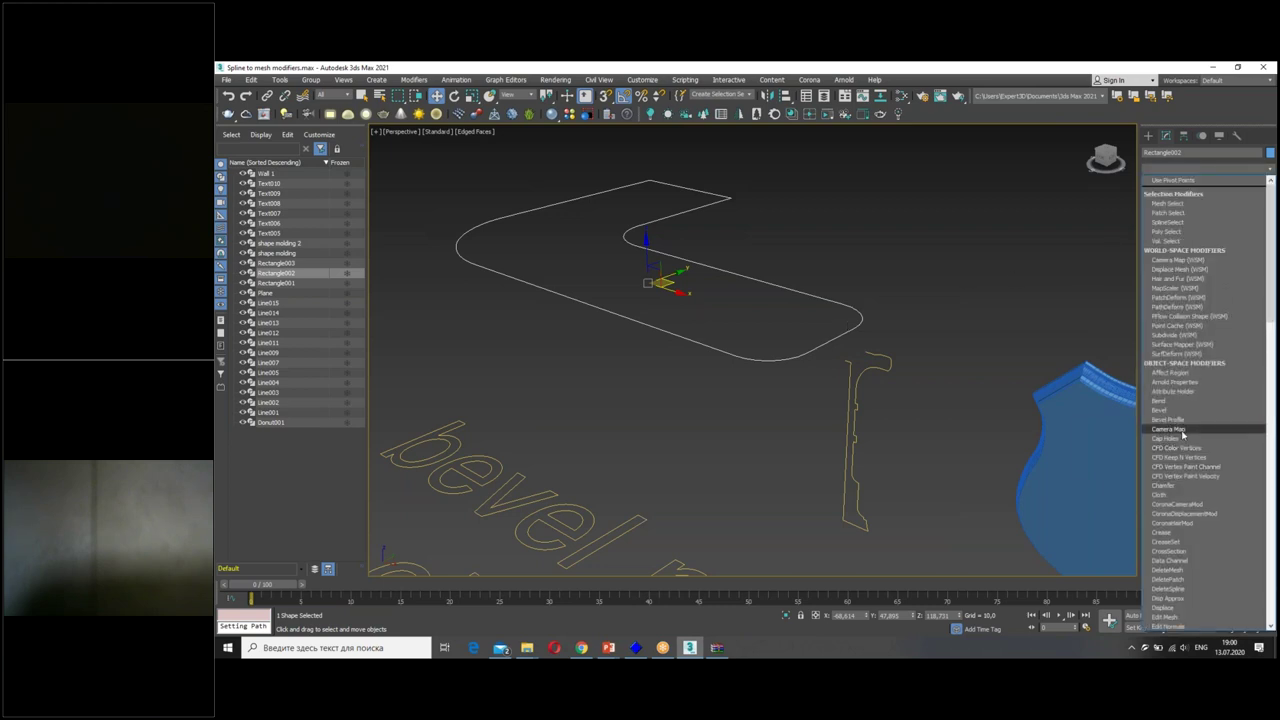
pyautogui.click(1184, 421)
pyautogui.click(1177, 302)
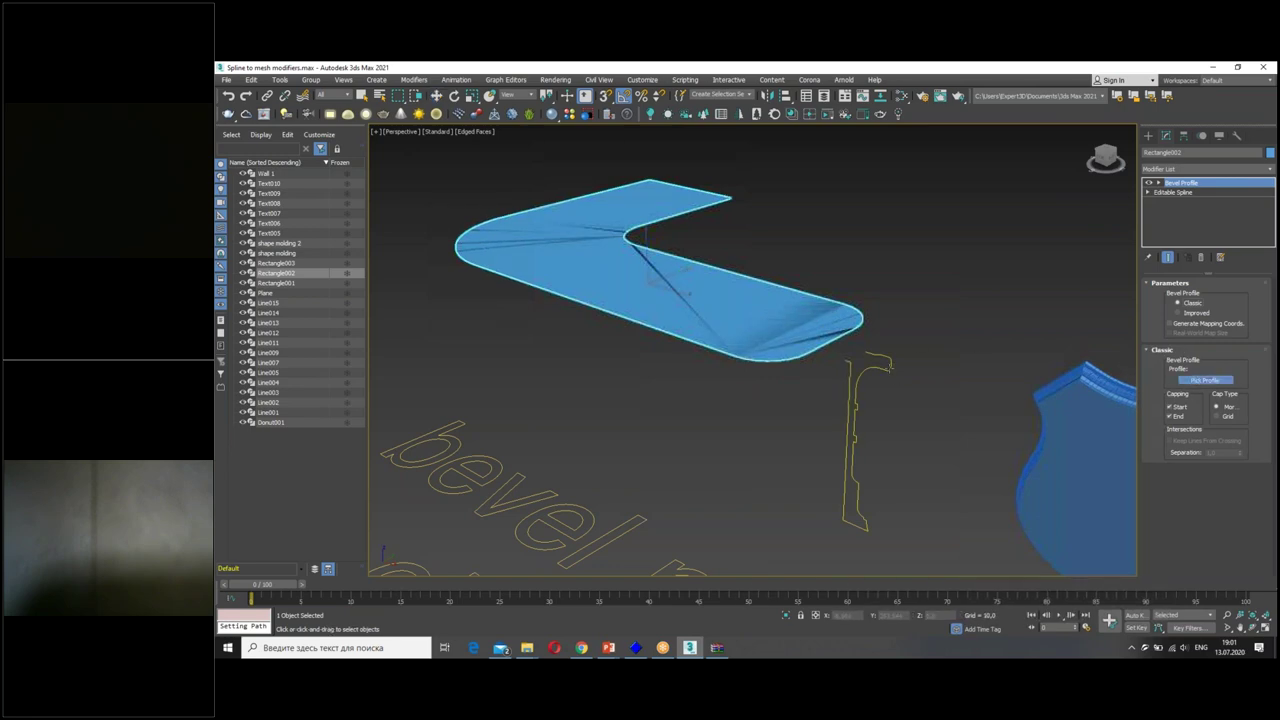
pyautogui.click(886, 367)
pyautogui.moveTo(903, 417)
pyautogui.keyDown('alt'); pyautogui.mouseDown(button='middle')
pyautogui.moveTo(943, 363)
pyautogui.moveTo(1012, 349)
pyautogui.moveTo(880, 365)
pyautogui.mouseUp(button='middle'); pyautogui.keyUp('alt')
# Box-select the lower points of the Line005 profile at Vertex level and nudge them outward.
pyautogui.click(1108, 243)
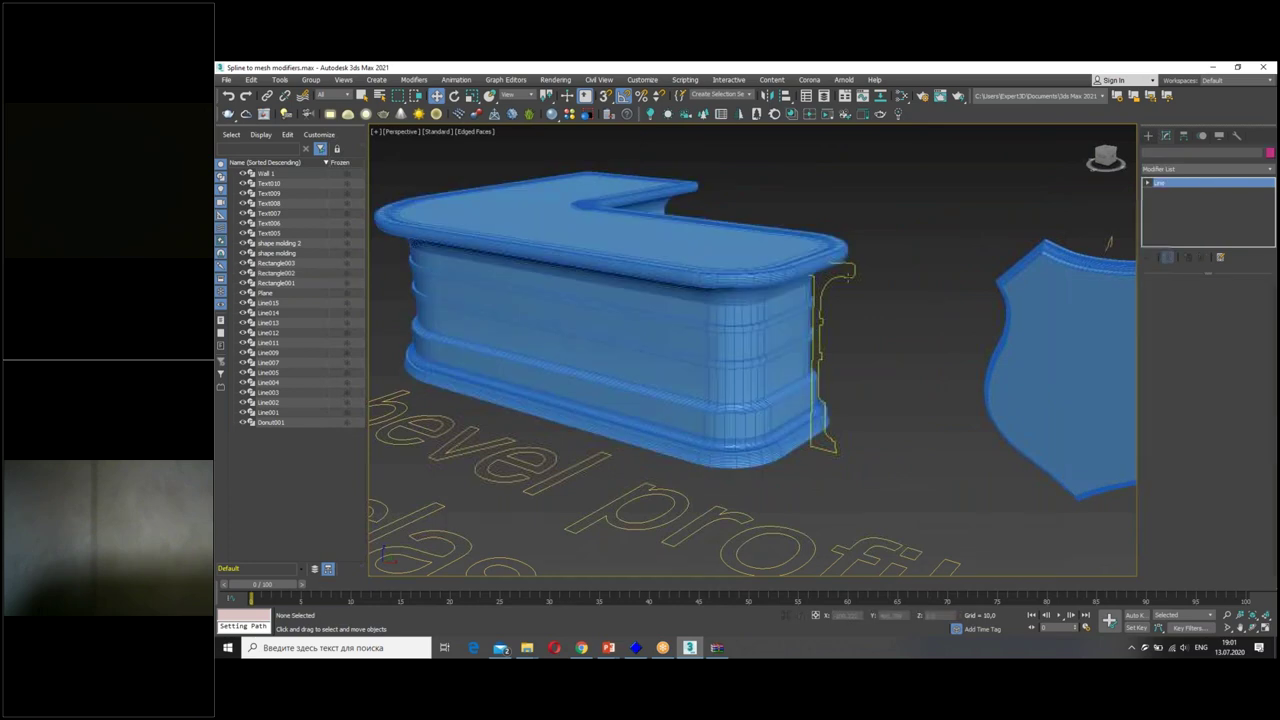
pyautogui.click(828, 340)
pyautogui.moveTo(880, 345); pyautogui.dragTo(935, 350)
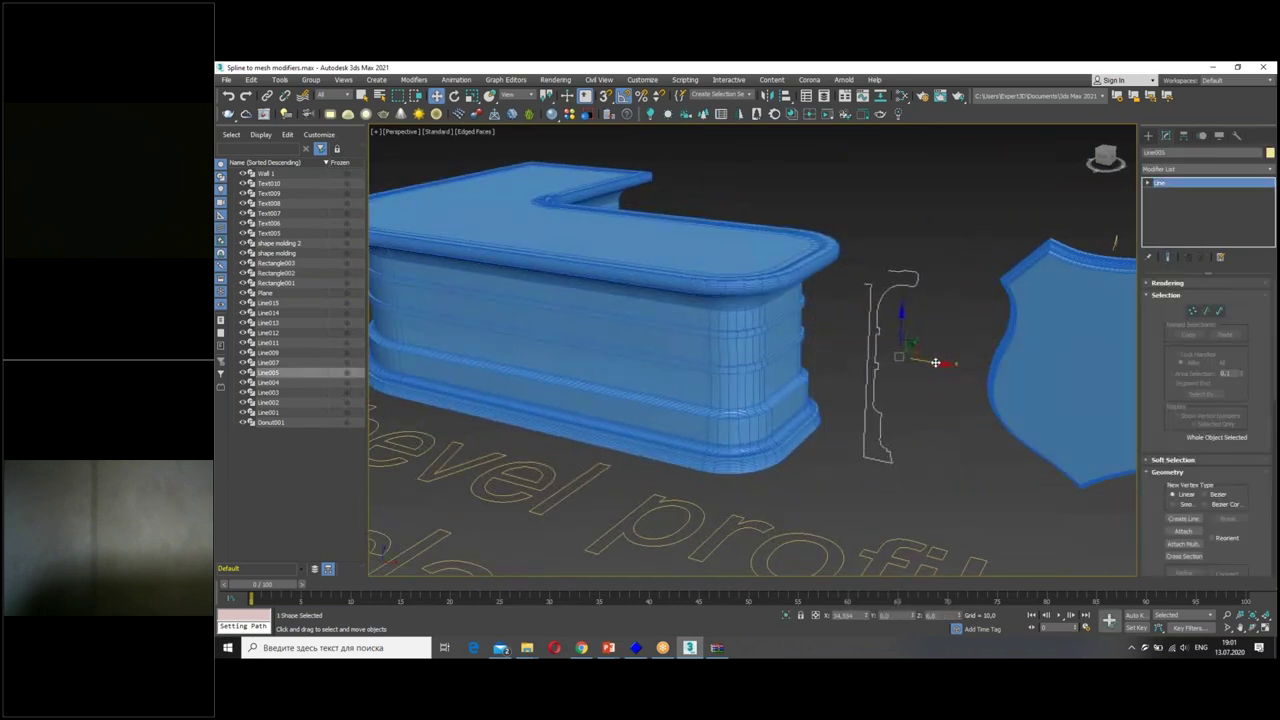
pyautogui.click(1149, 184)
pyautogui.click(1170, 191)
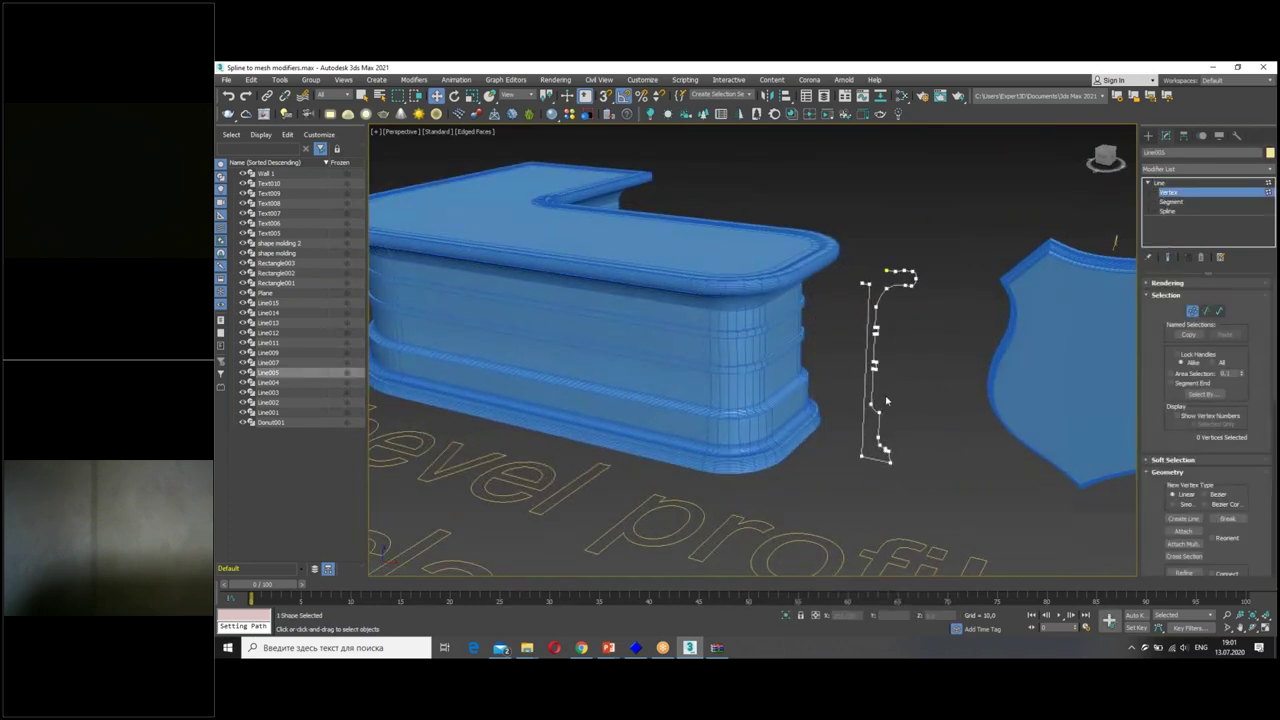
pyautogui.moveTo(913, 475)
pyautogui.mouseDown()
pyautogui.moveTo(947, 431)
pyautogui.moveTo(912, 431)
pyautogui.mouseUp()
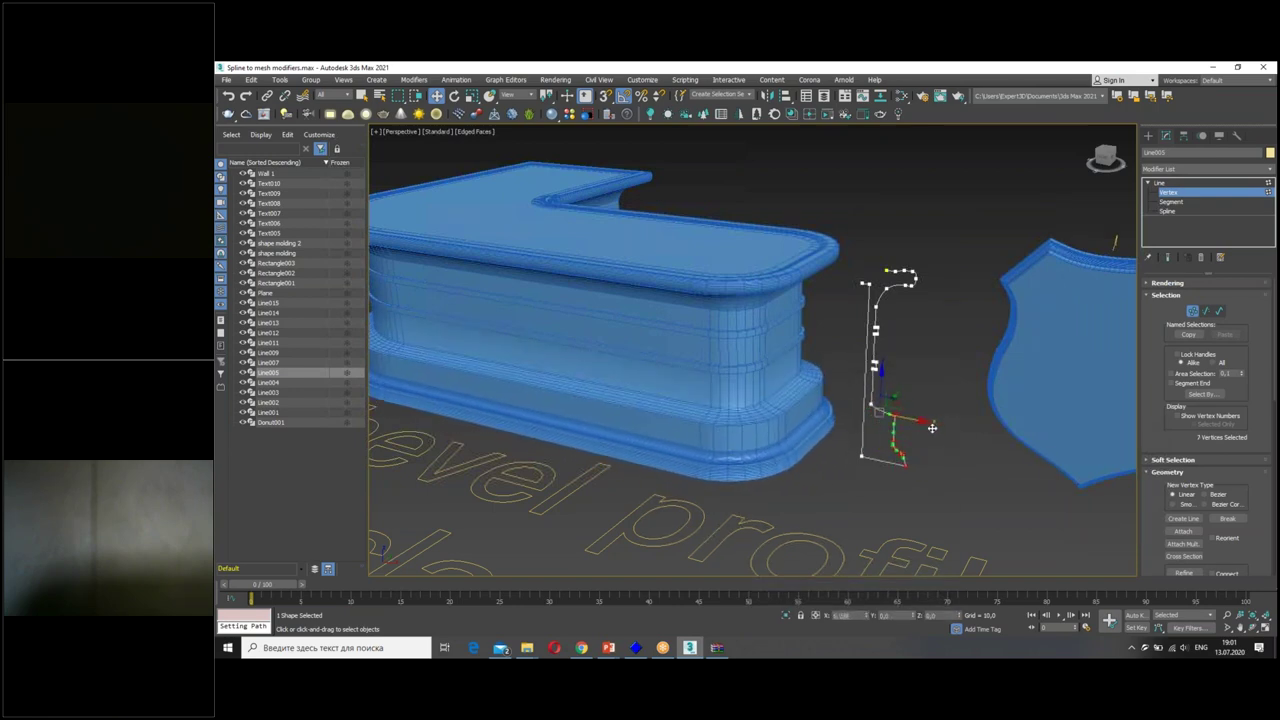
pyautogui.scroll(3, 884, 338)
pyautogui.scroll(3, 880, 320)
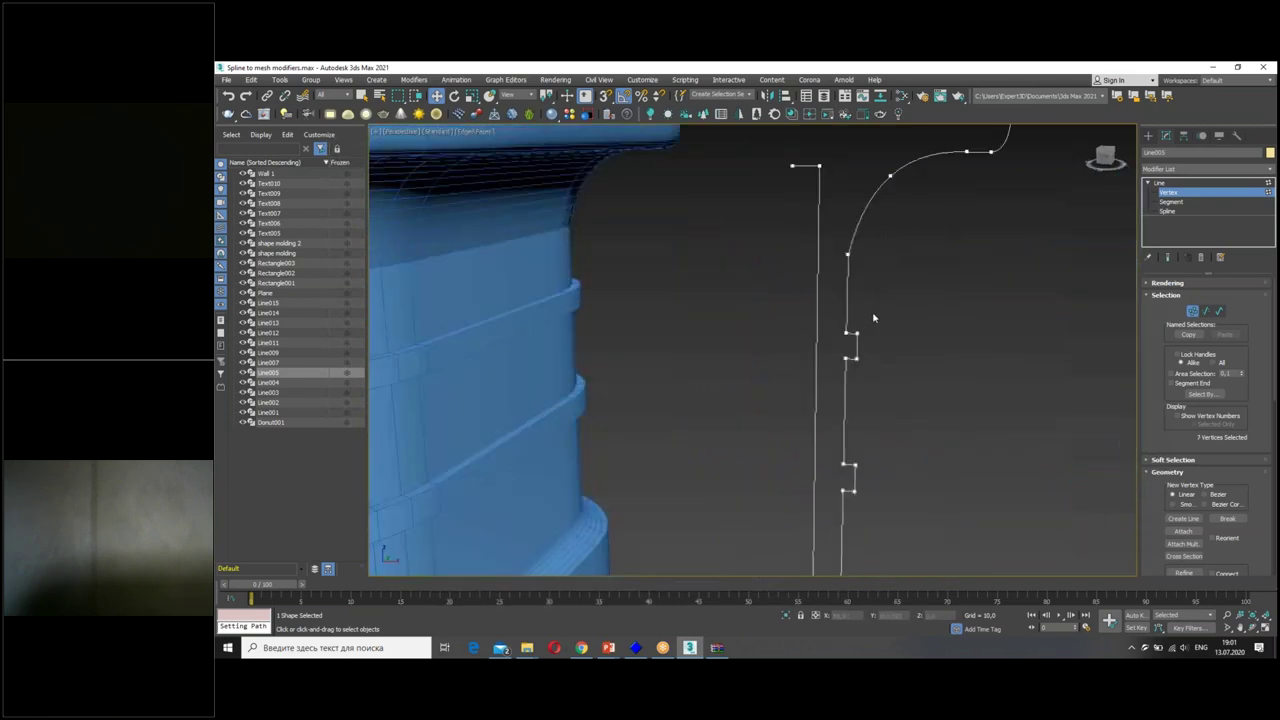
pyautogui.moveTo(857, 320); pyautogui.dragTo(891, 501)
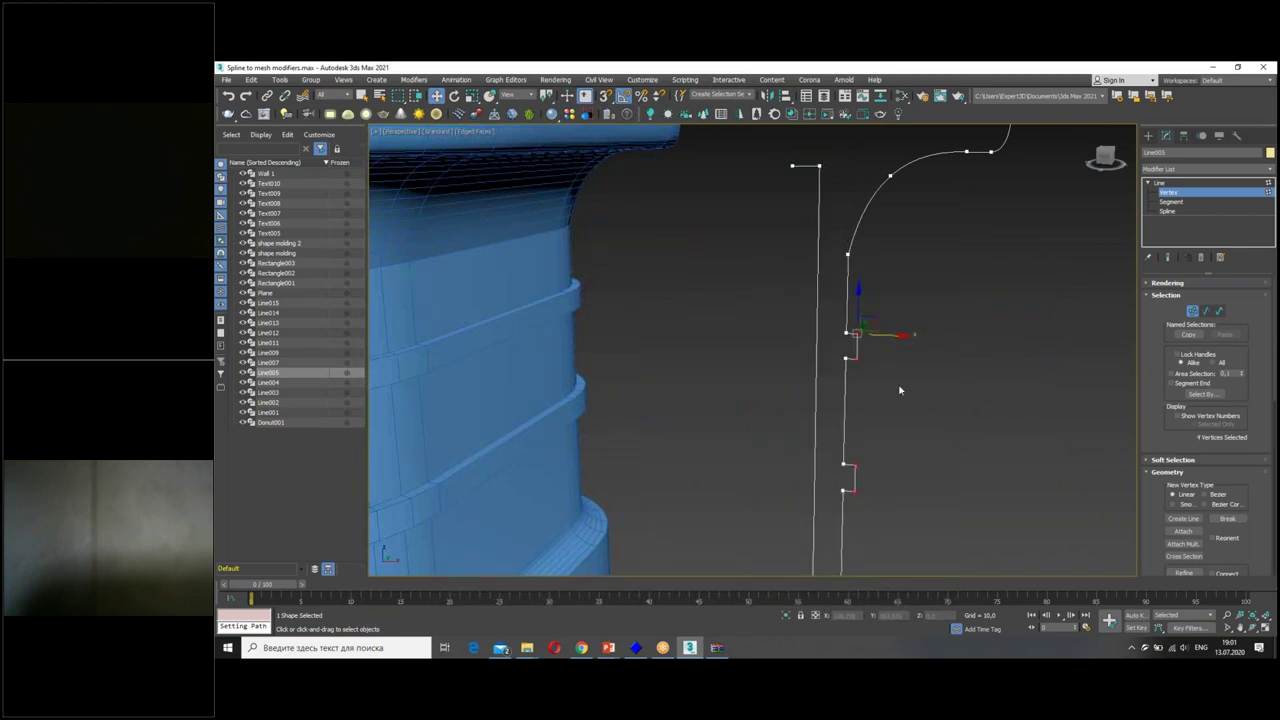
pyautogui.scroll(-3, 900, 390)
pyautogui.scroll(-1, 945, 360)
pyautogui.moveTo(952, 354); pyautogui.dragTo(958, 357)
# Lower the junction point of the top curve to reshape the counter's lip.
pyautogui.moveTo(958, 357)
pyautogui.keyDown('alt'); pyautogui.mouseDown(button='middle')
pyautogui.moveTo(892, 375)
pyautogui.moveTo(947, 372)
pyautogui.mouseUp(button='middle'); pyautogui.keyUp('alt')
pyautogui.moveTo(866, 234); pyautogui.dragTo(909, 263)
pyautogui.click(1046, 258)
pyautogui.moveTo(1046, 258); pyautogui.dragTo(993, 184)
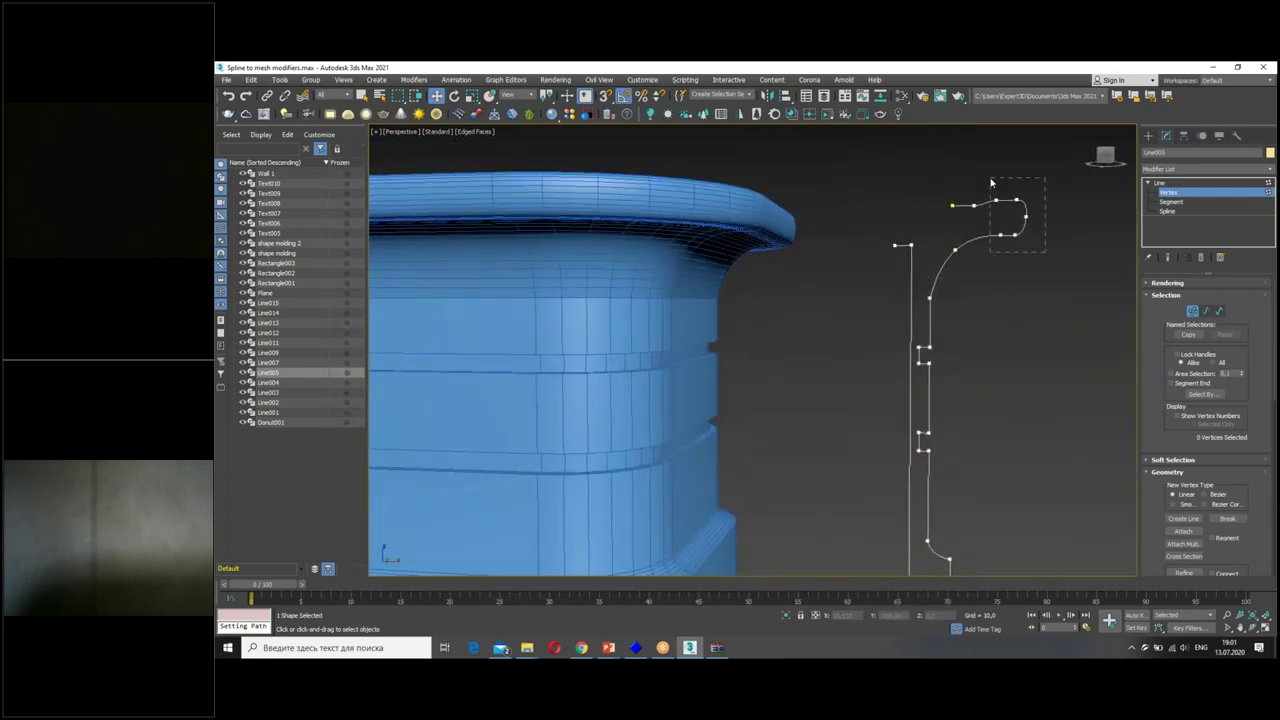
pyautogui.moveTo(993, 184)
pyautogui.keyDown('alt'); pyautogui.mouseDown(button='middle')
pyautogui.moveTo(1035, 246)
pyautogui.moveTo(955, 290)
pyautogui.mouseUp(button='middle'); pyautogui.keyUp('alt')
pyautogui.click(936, 285)
pyautogui.moveTo(940, 263)
pyautogui.mouseDown()
pyautogui.moveTo(1012, 308)
pyautogui.moveTo(976, 395)
pyautogui.mouseUp()
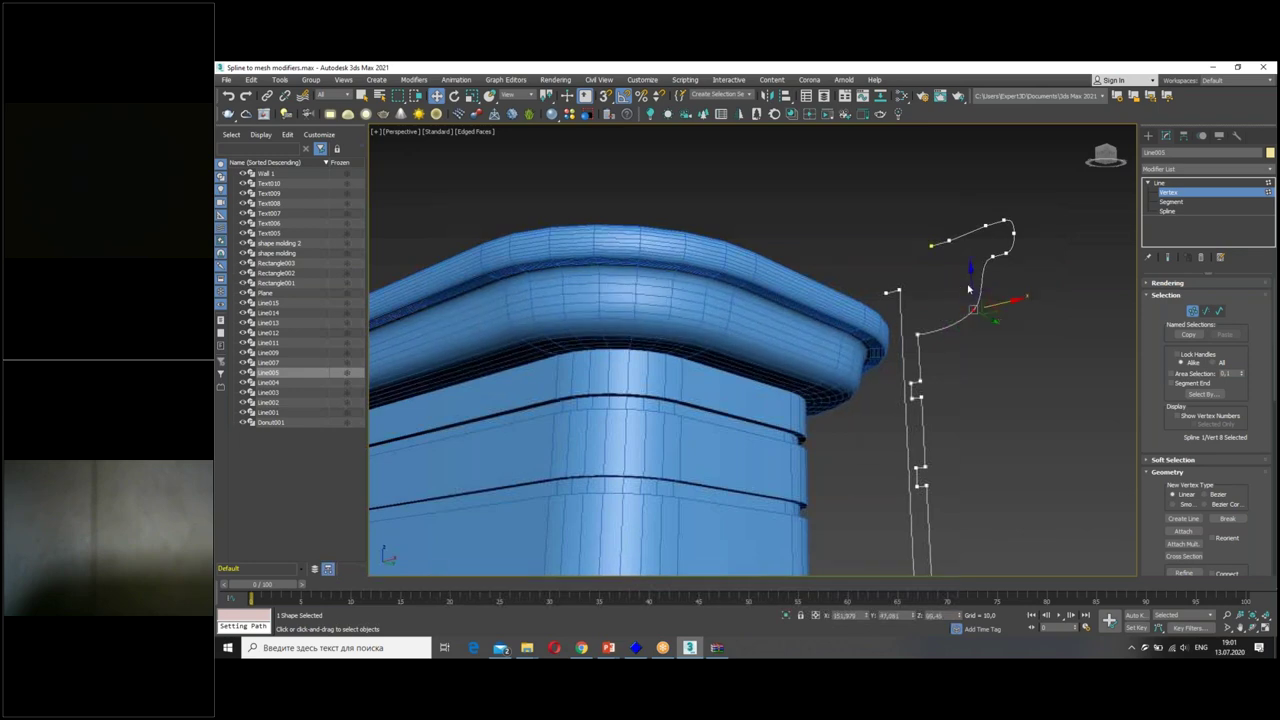
# Return Line005 to the Line level and bring the Sweep example into view.
pyautogui.click(1162, 184)
pyautogui.moveTo(900, 330)
pyautogui.keyDown('alt'); pyautogui.mouseDown(button='middle')
pyautogui.moveTo(866, 387)
pyautogui.moveTo(700, 363)
pyautogui.mouseUp(button='middle'); pyautogui.keyUp('alt')
pyautogui.scroll(-3, 1000, 386)
pyautogui.moveTo(1000, 386)
pyautogui.mouseDown(button='middle')
pyautogui.moveTo(623, 343)
pyautogui.moveTo(690, 358)
pyautogui.moveTo(694, 494)
pyautogui.moveTo(755, 497)
pyautogui.moveTo(866, 414)
pyautogui.moveTo(746, 400)
pyautogui.mouseUp(button='middle')
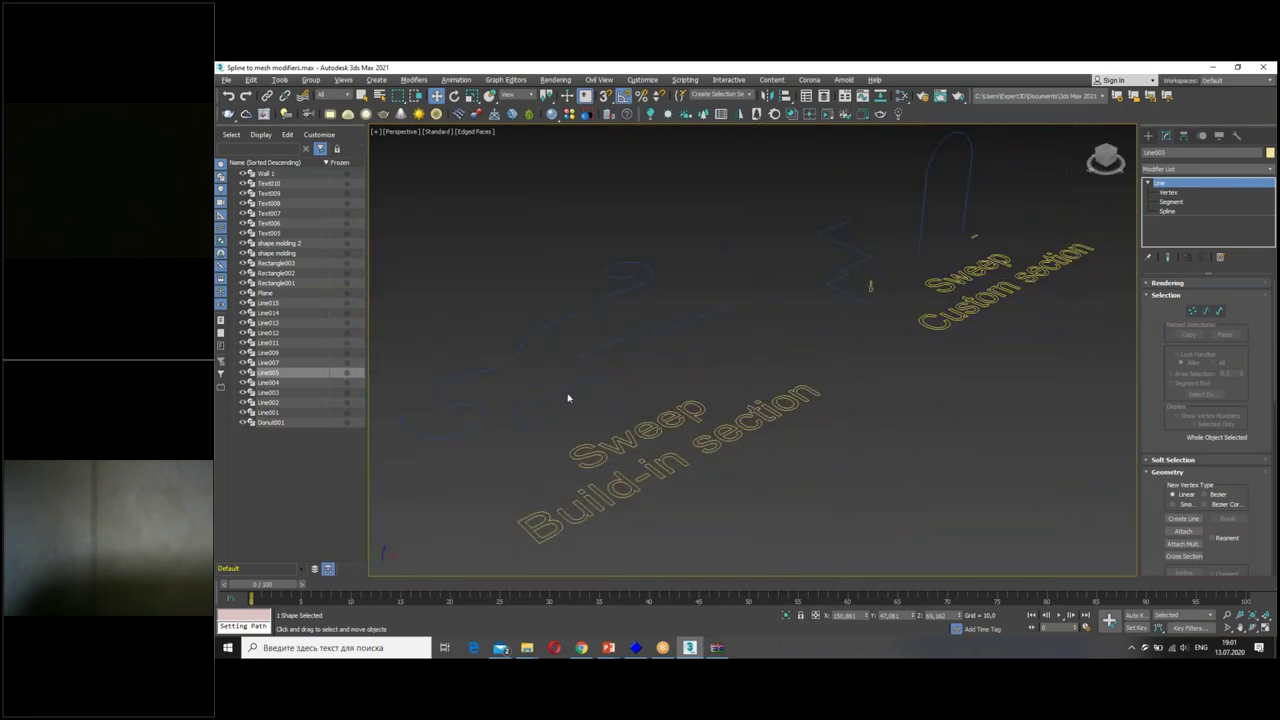
# Frame the zigzag line Line015, give it a Sweep modifier, and bring up its built-in section choices.
pyautogui.scroll(3, 567, 398)
pyautogui.keyDown('alt'); pyautogui.moveTo(654, 389); pyautogui.dragTo(690, 407, button='middle'); pyautogui.keyUp('alt')
pyautogui.click(640, 434)
pyautogui.moveTo(643, 437); pyautogui.dragTo(805, 333, button='middle')
pyautogui.press('z')
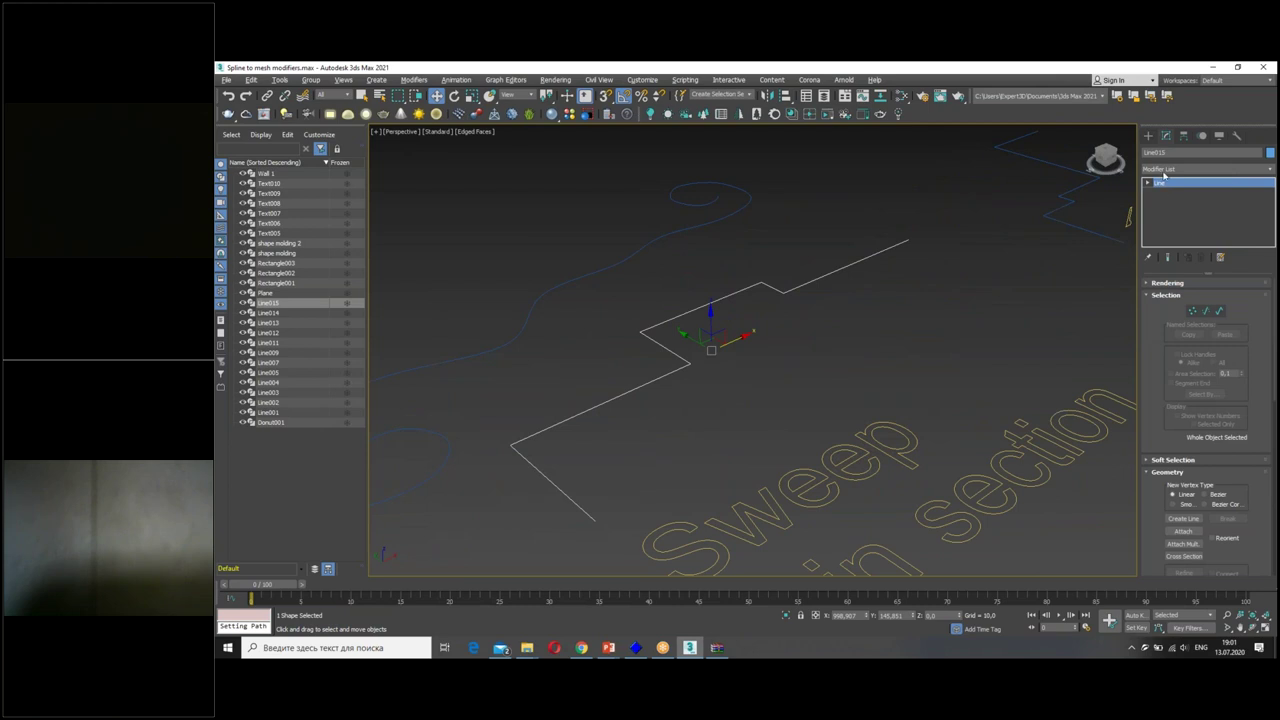
pyautogui.click(1199, 170)
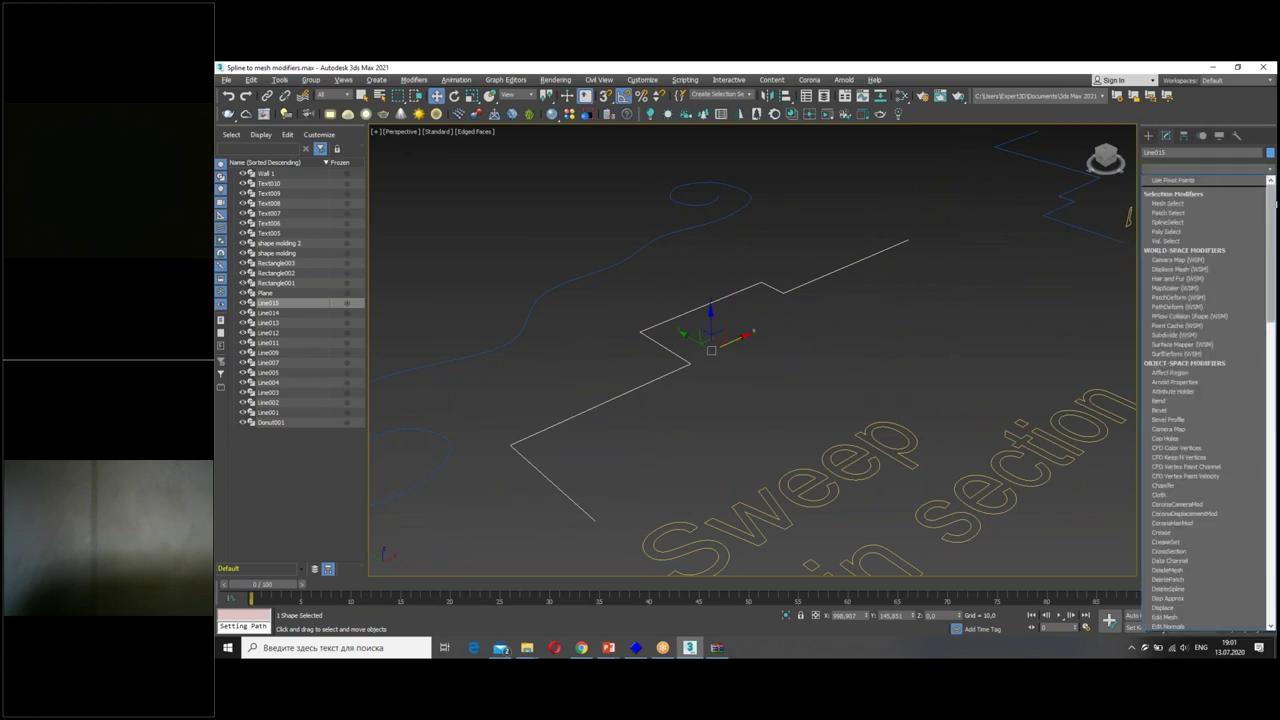
pyautogui.moveTo(1272, 254); pyautogui.dragTo(1271, 455)
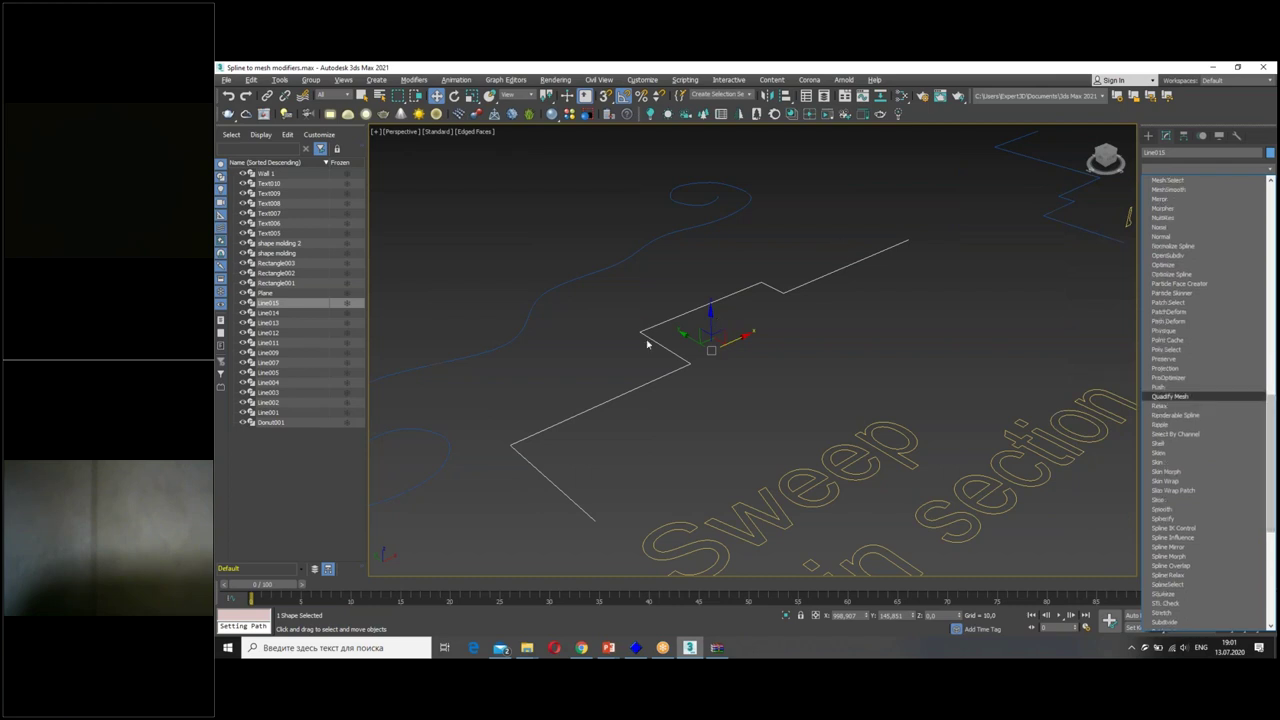
pyautogui.scroll(-1, 1181, 500)
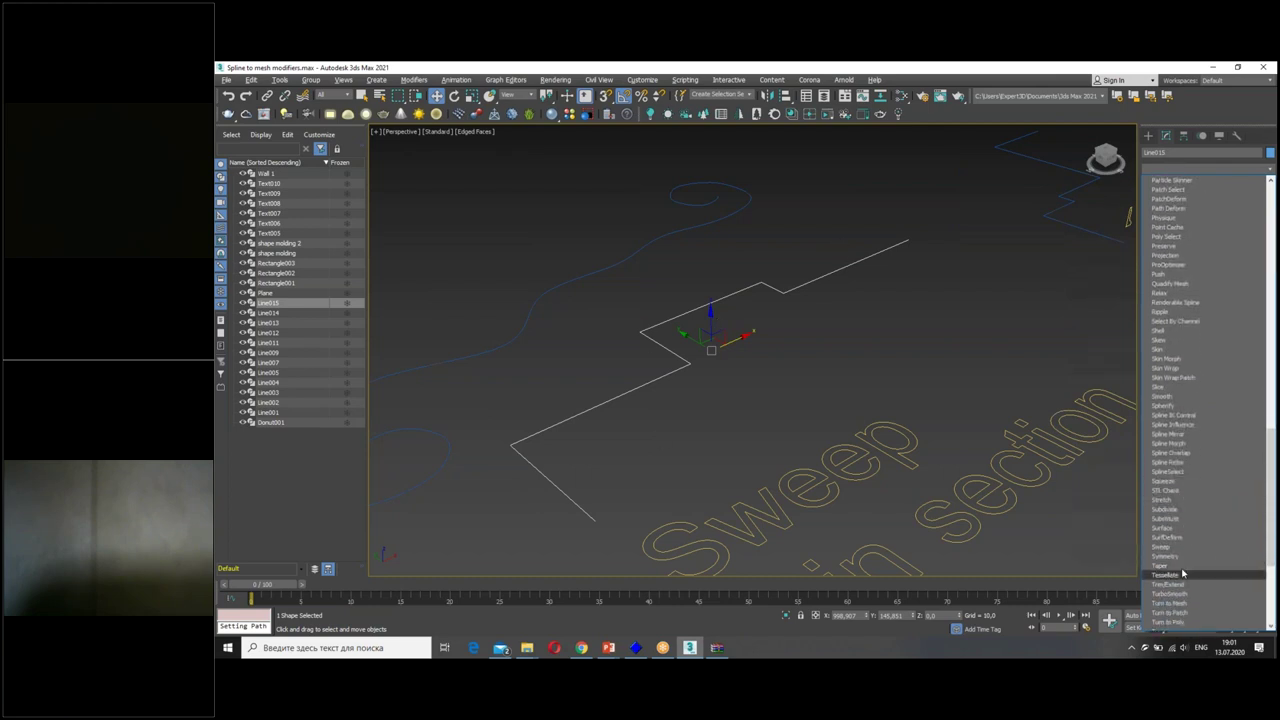
pyautogui.click(1181, 550)
pyautogui.click(1218, 325)
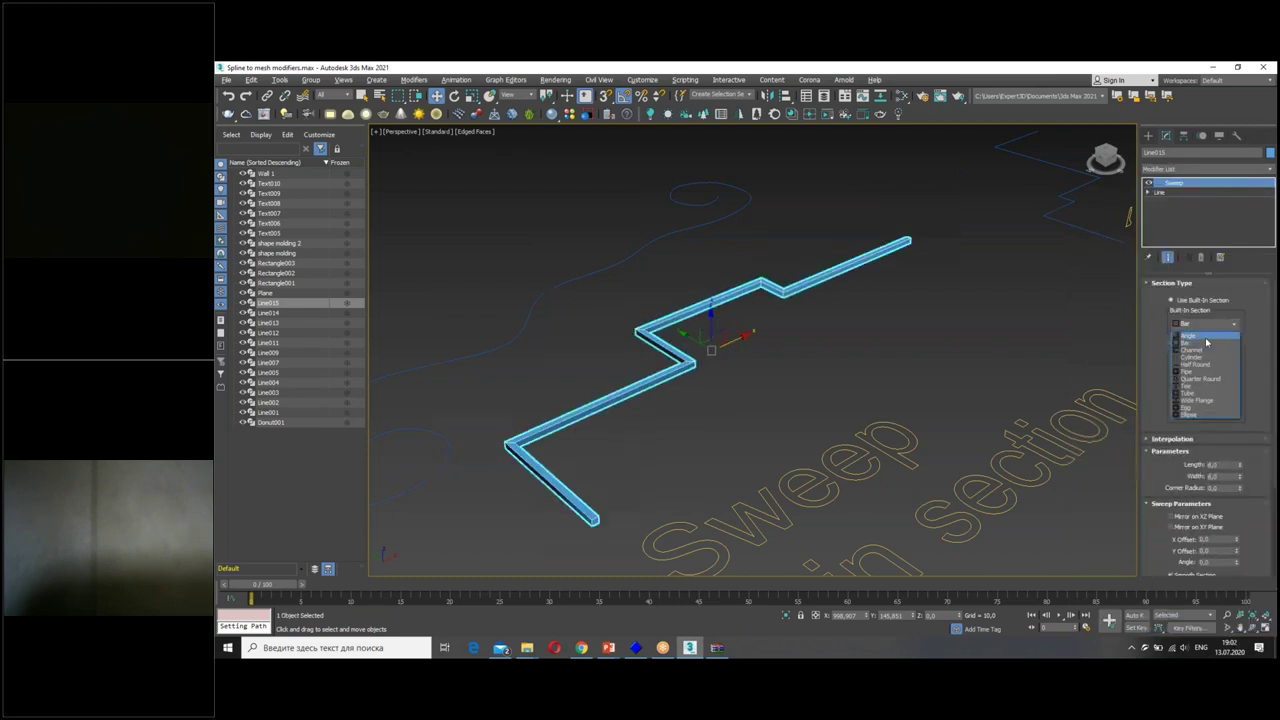
# Switch the sweep section to Tee and enlarge its length and width.
pyautogui.click(1200, 390)
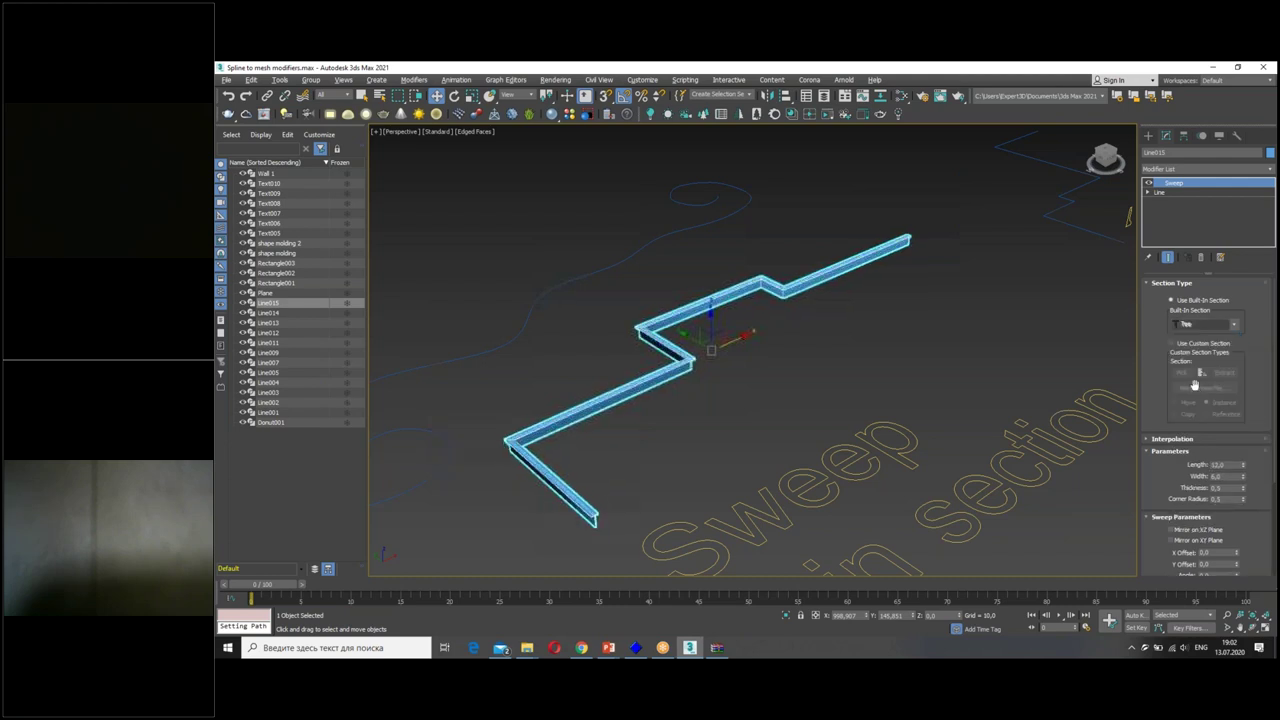
pyautogui.moveTo(632, 427); pyautogui.dragTo(702, 375, button='middle')
pyautogui.scroll(2, 702, 375)
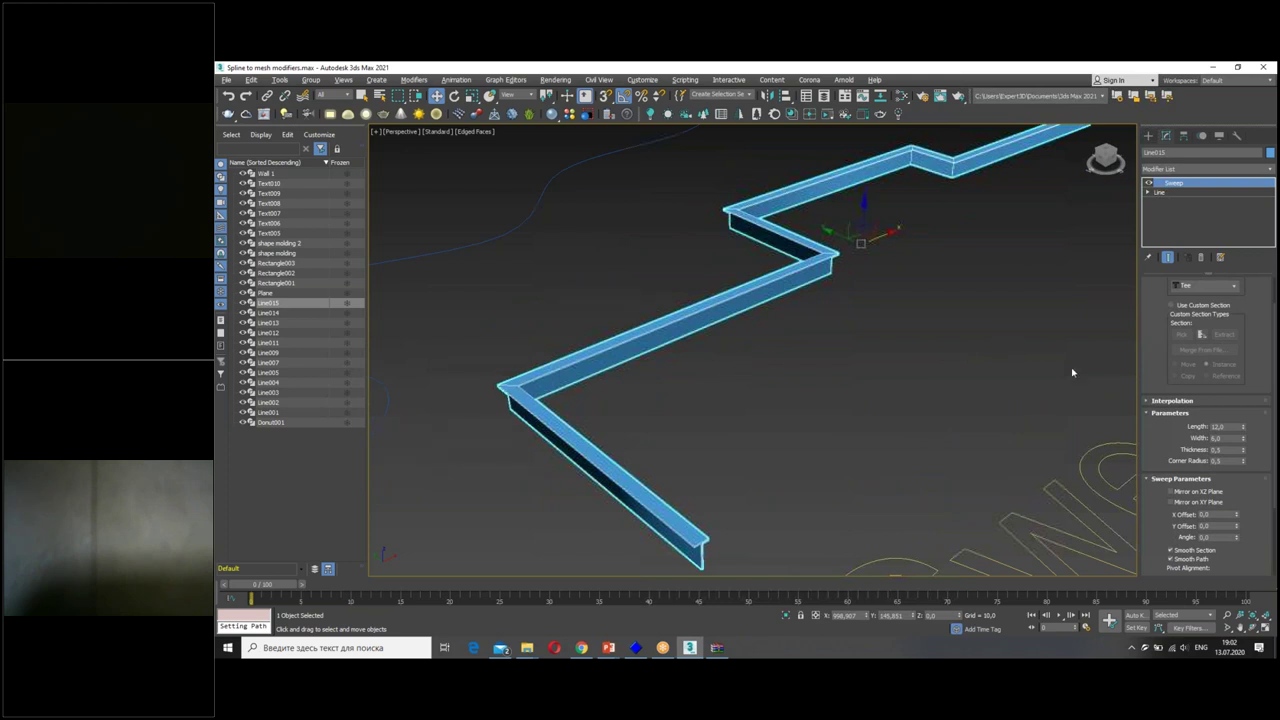
pyautogui.moveTo(1243, 430)
pyautogui.mouseDown()
pyautogui.moveTo(1215, 158)
pyautogui.moveTo(1215, 200)
pyautogui.mouseUp()
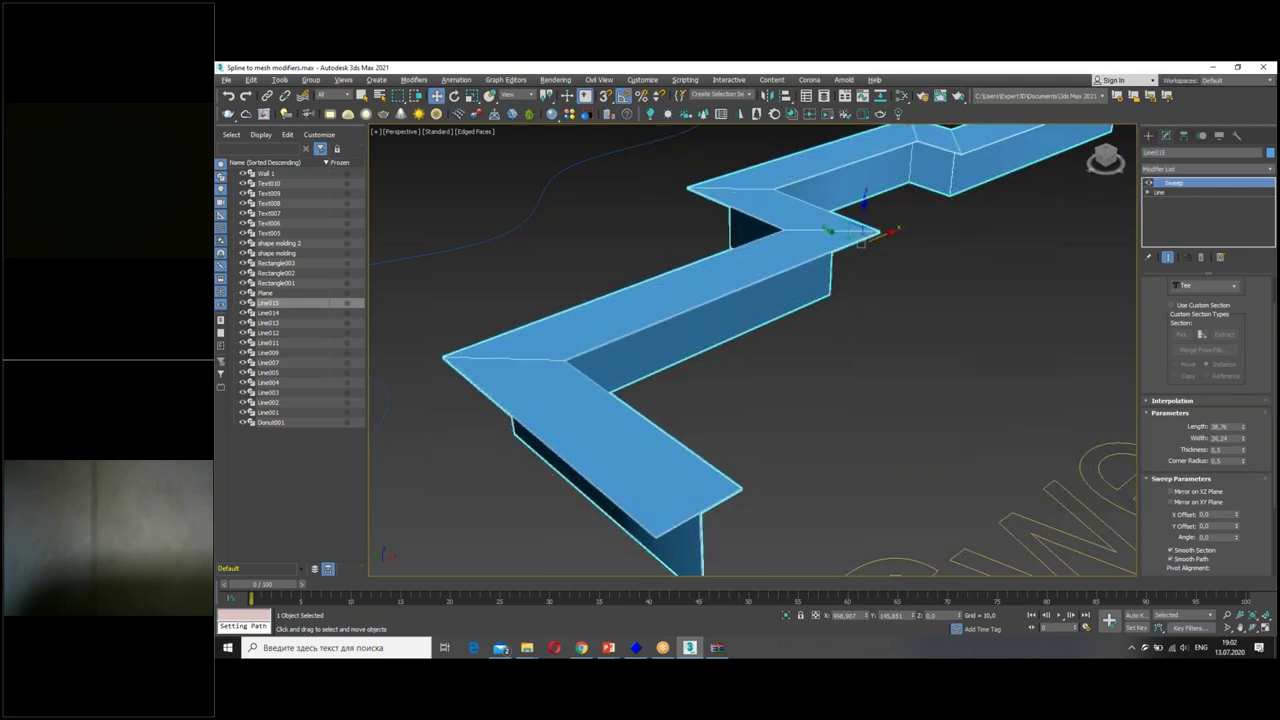
# Set the Tee's thickness to 5.96 and corner radius to 1.4.
pyautogui.moveTo(1243, 457); pyautogui.dragTo(1243, 420)
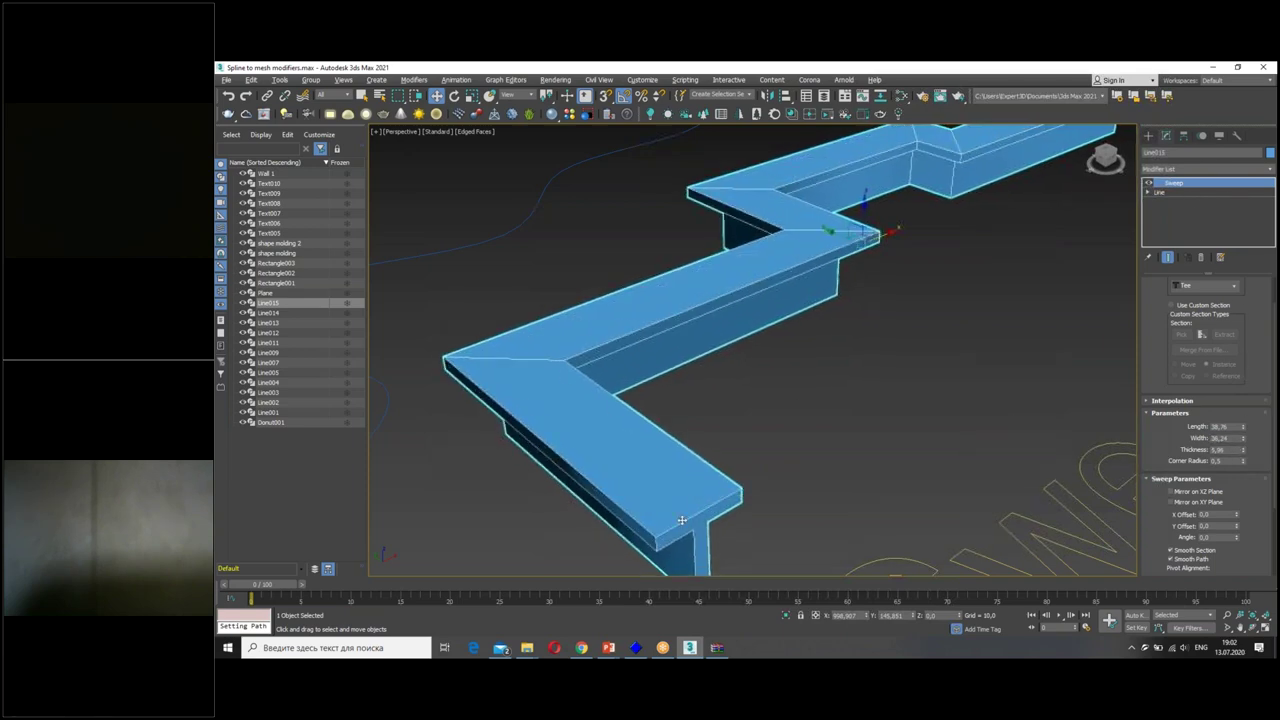
pyautogui.scroll(5, 733, 400)
pyautogui.scroll(2, 733, 400)
pyautogui.scroll(2, 740, 395)
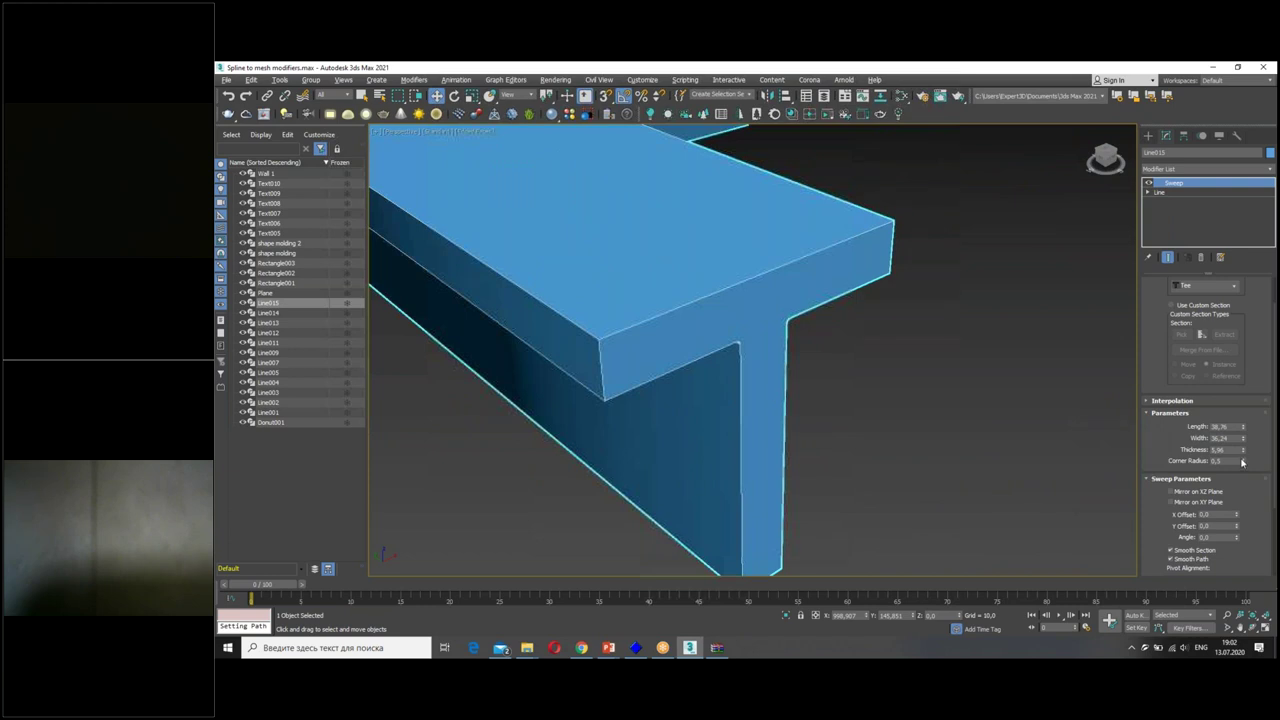
pyautogui.moveTo(1243, 462); pyautogui.dragTo(1243, 455)
pyautogui.scroll(-8, 948, 397)
pyautogui.moveTo(948, 397); pyautogui.dragTo(544, 498, button='middle')
pyautogui.scroll(6, 544, 498)
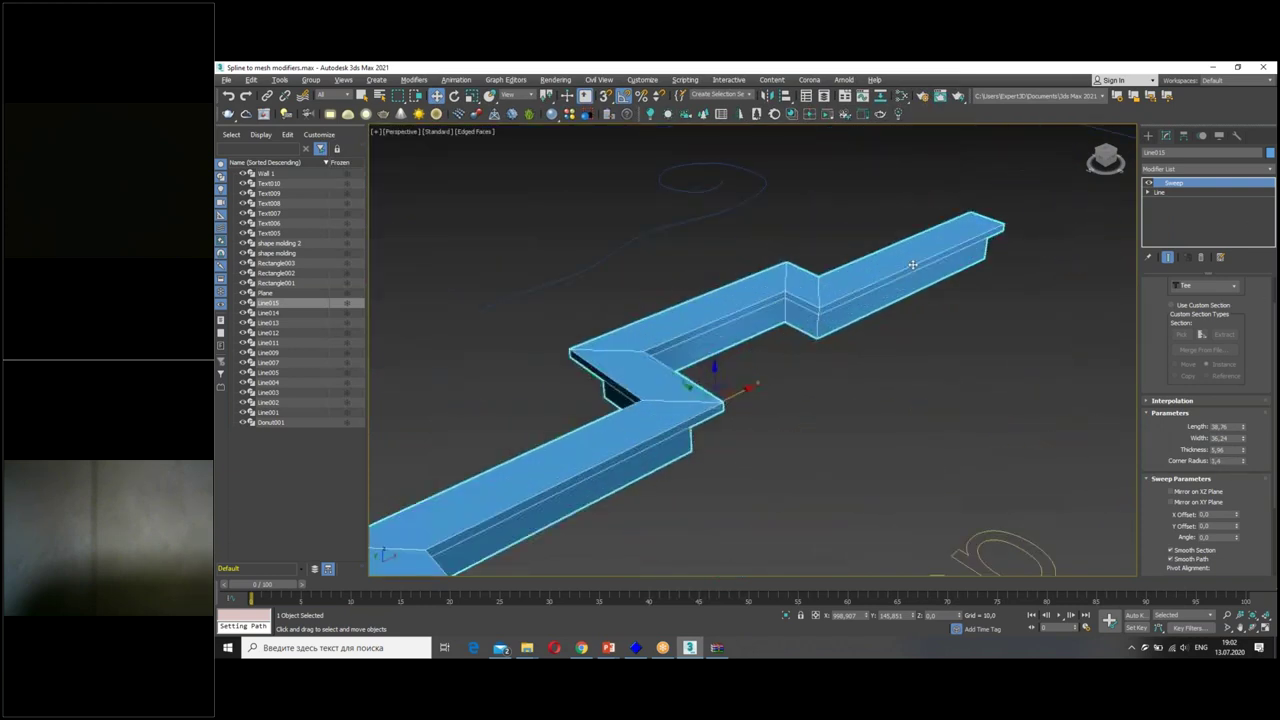
pyautogui.scroll(-2, 868, 503)
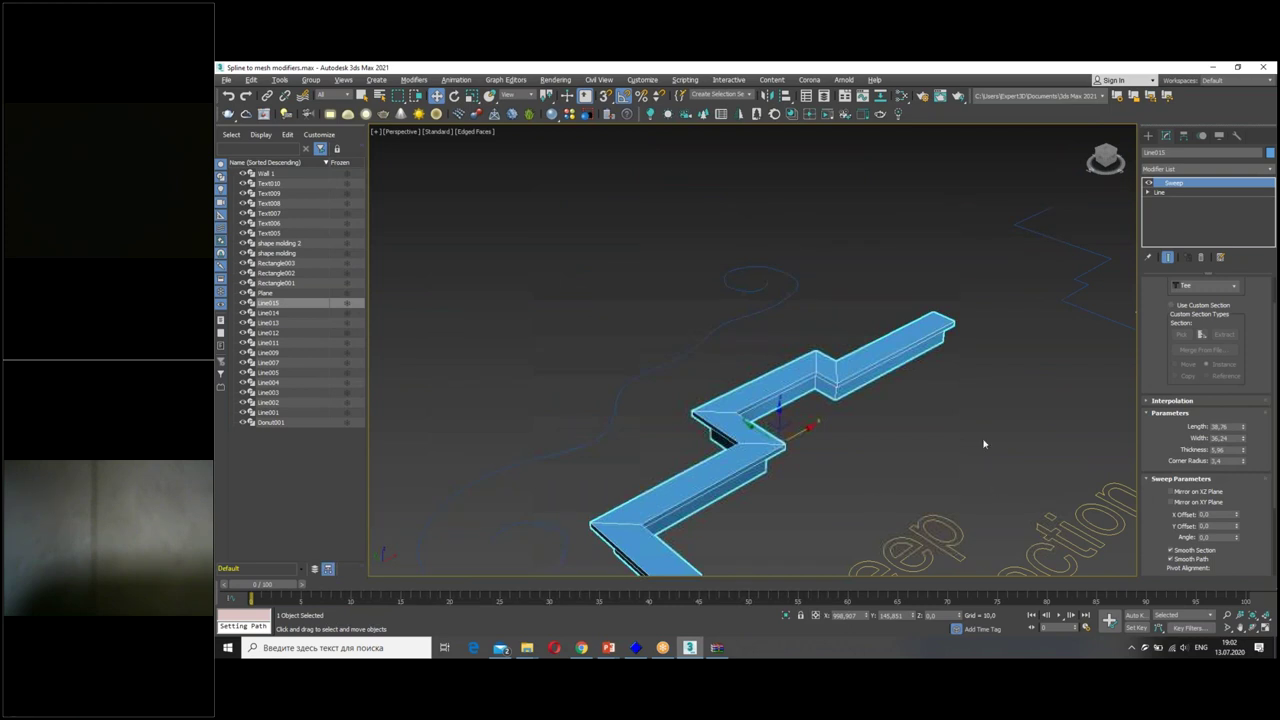
pyautogui.keyDown('alt'); pyautogui.moveTo(984, 443); pyautogui.dragTo(779, 340, button='middle'); pyautogui.keyUp('alt')
pyautogui.scroll(6, 779, 340)
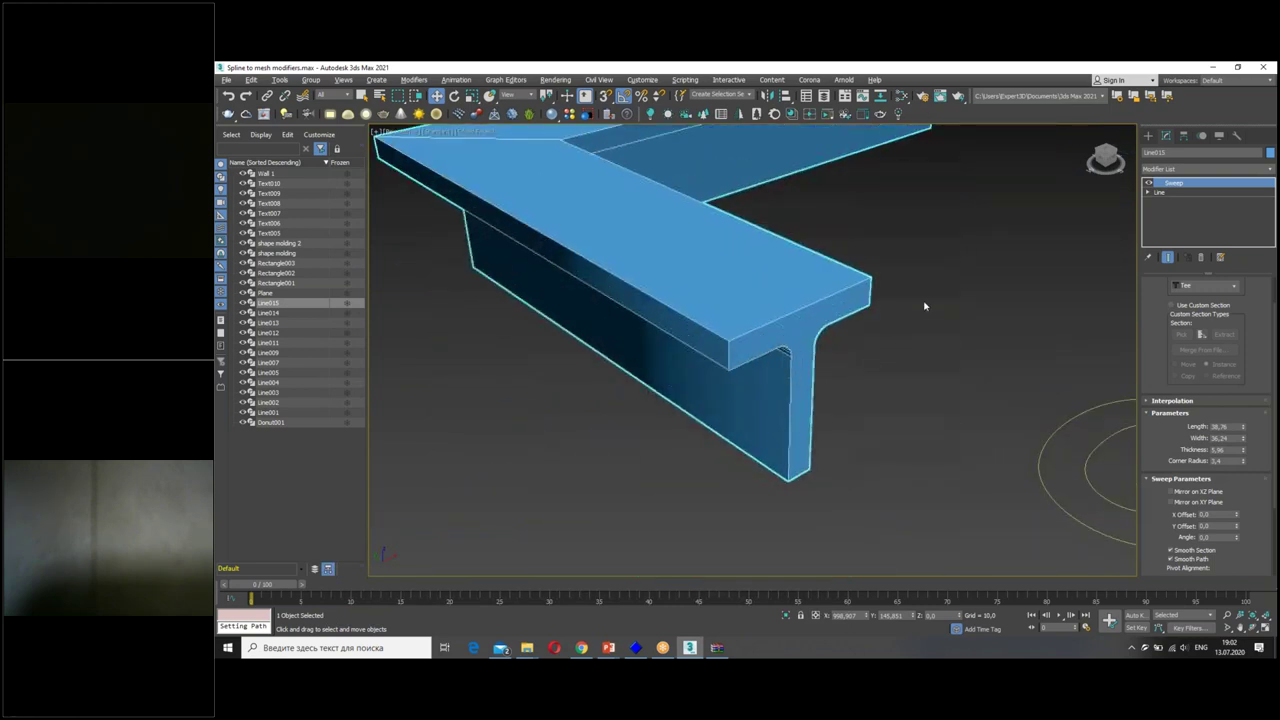
pyautogui.scroll(-5, 916, 313)
pyautogui.scroll(-3, 571, 449)
pyautogui.scroll(2, 751, 371)
pyautogui.scroll(2, 803, 343)
pyautogui.scroll(1, 803, 343)
pyautogui.scroll(1, 813, 330)
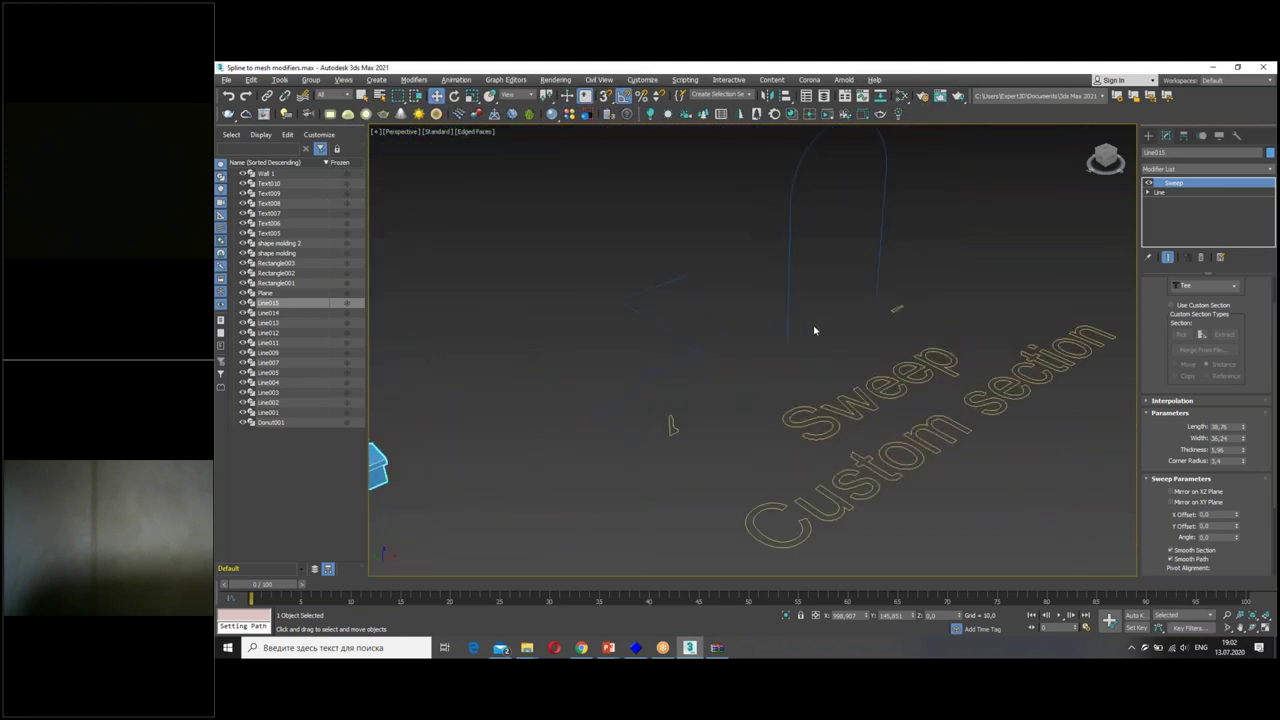
# Select the dark-blue zigzag spline Line009 and add a Sweep modifier.
pyautogui.scroll(-2, 760, 345)
pyautogui.scroll(-1, 726, 354)
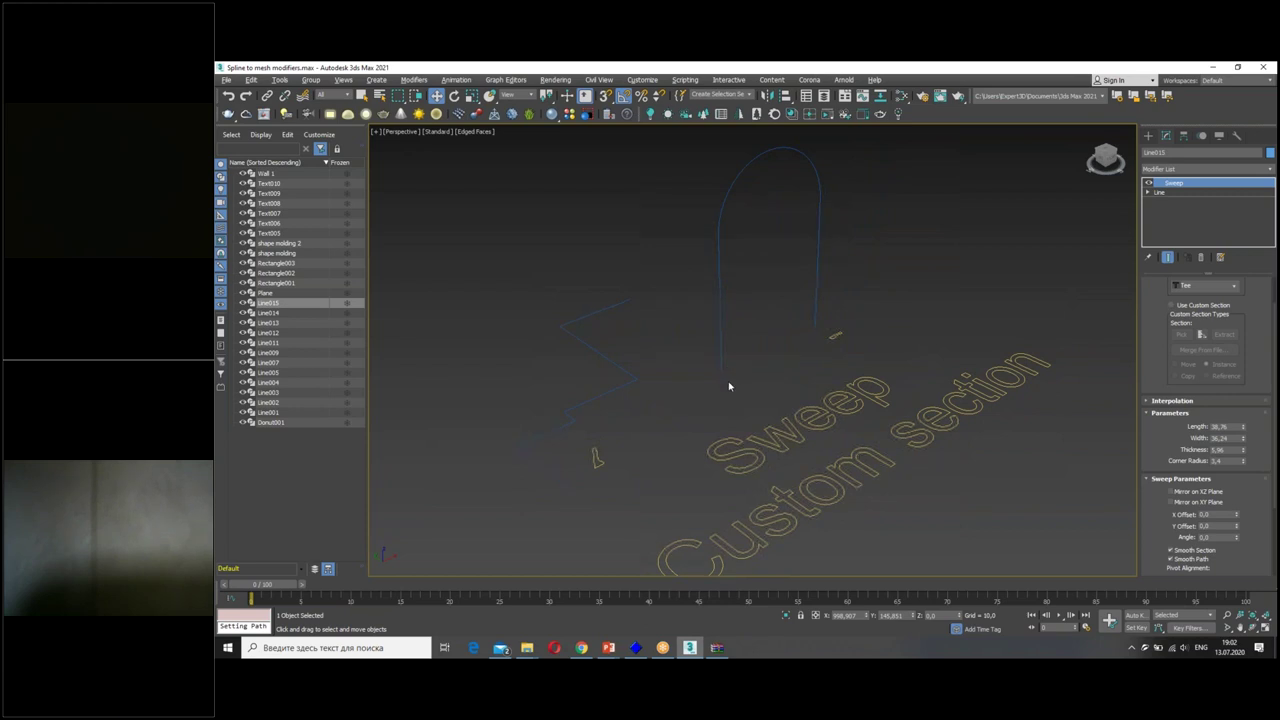
pyautogui.scroll(1, 732, 378)
pyautogui.scroll(1, 732, 378)
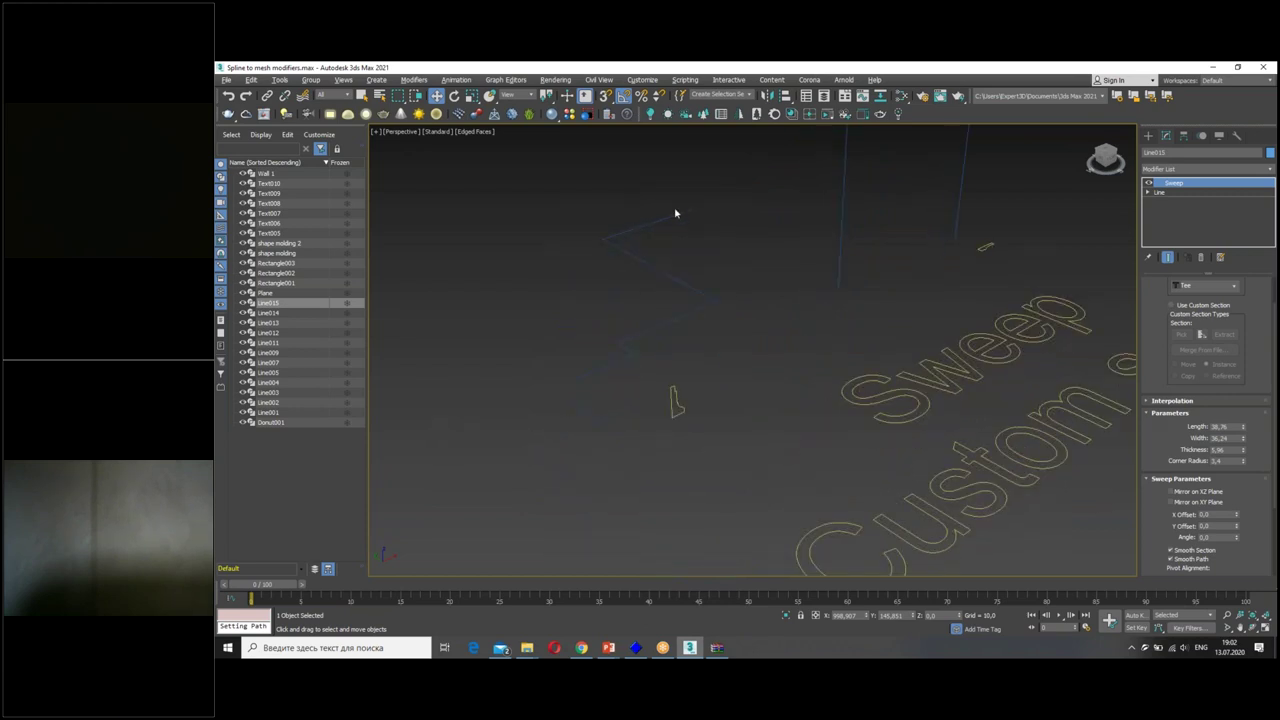
pyautogui.click(633, 345)
pyautogui.scroll(2, 634, 400)
pyautogui.click(1200, 170)
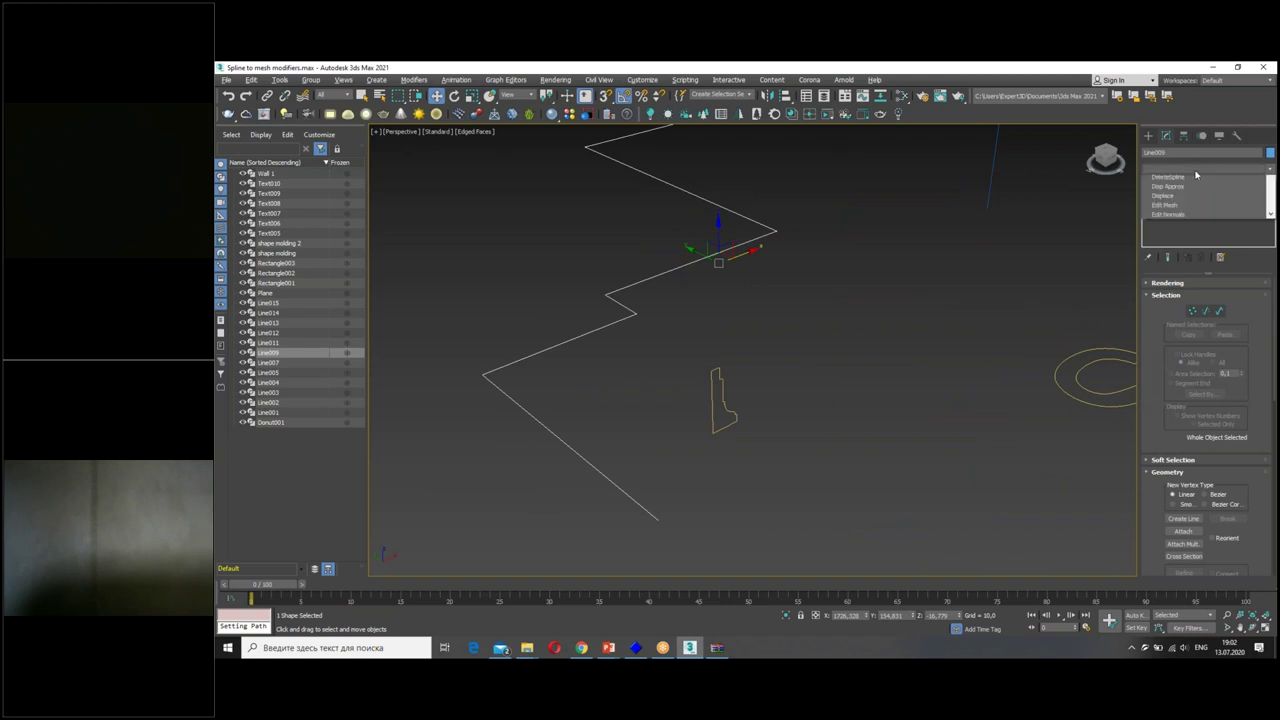
pyautogui.moveTo(1263, 186); pyautogui.dragTo(1263, 412)
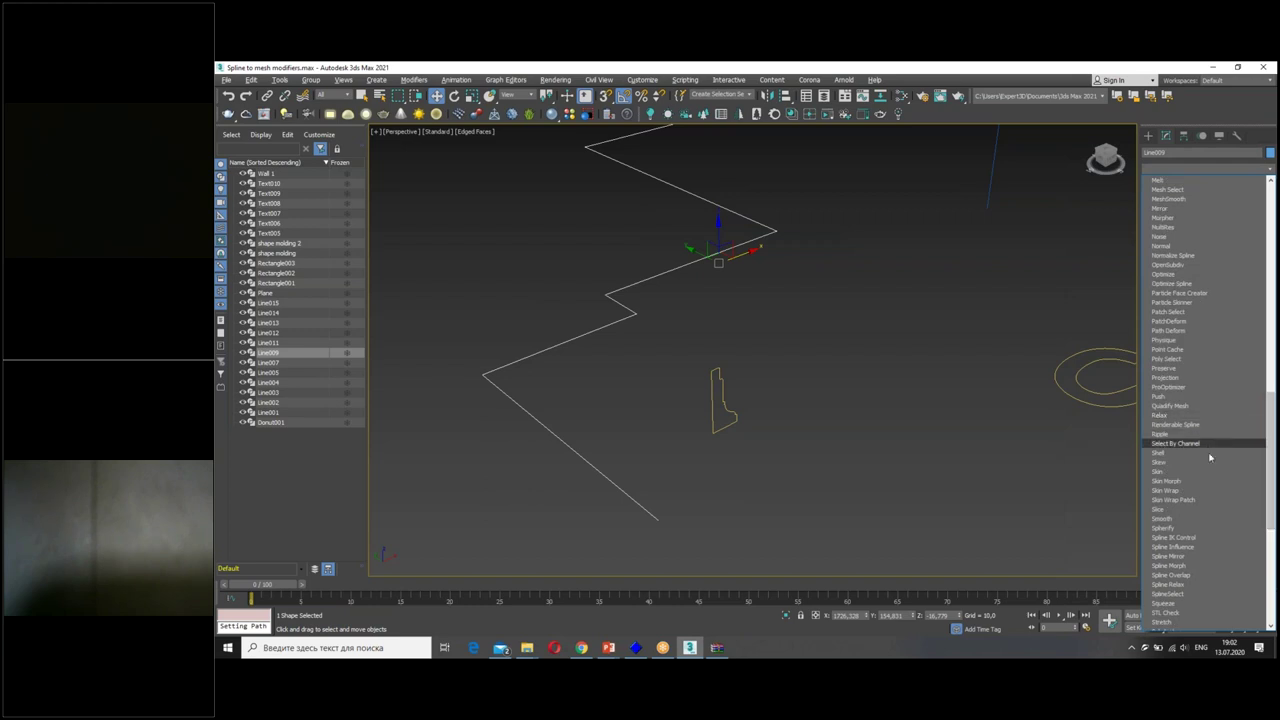
pyautogui.scroll(-3, 1220, 530)
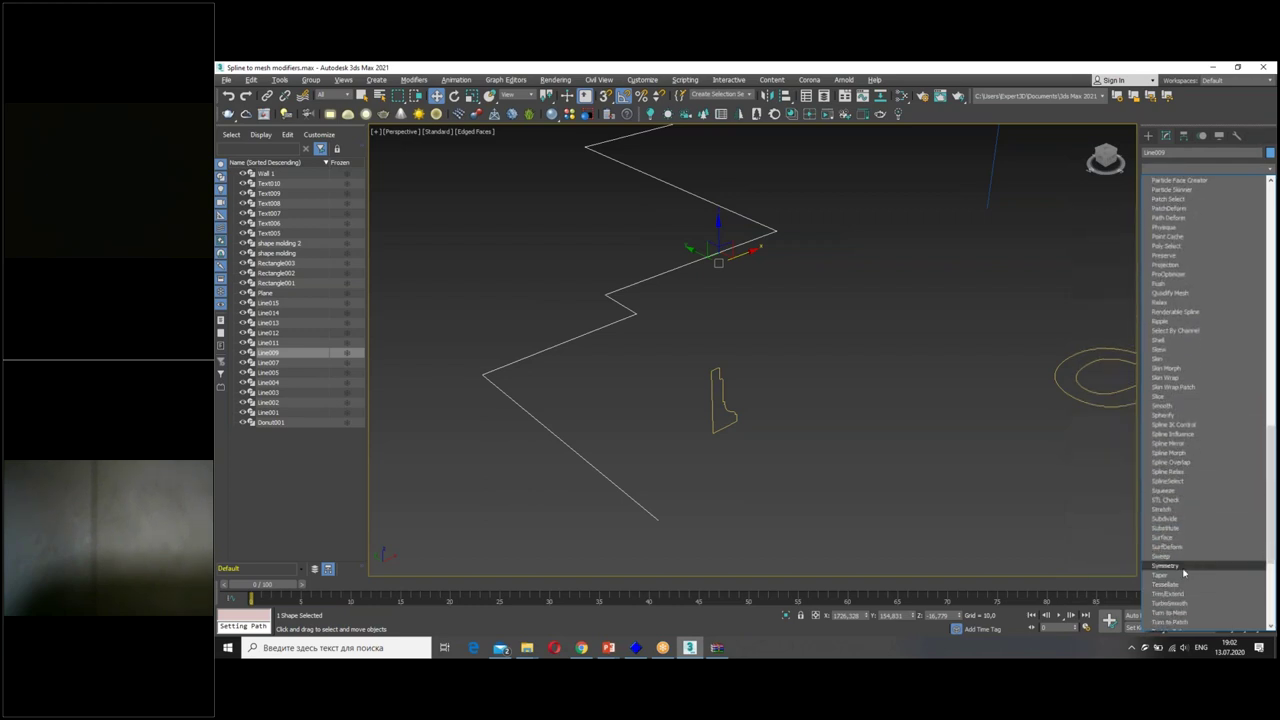
pyautogui.click(1168, 584)
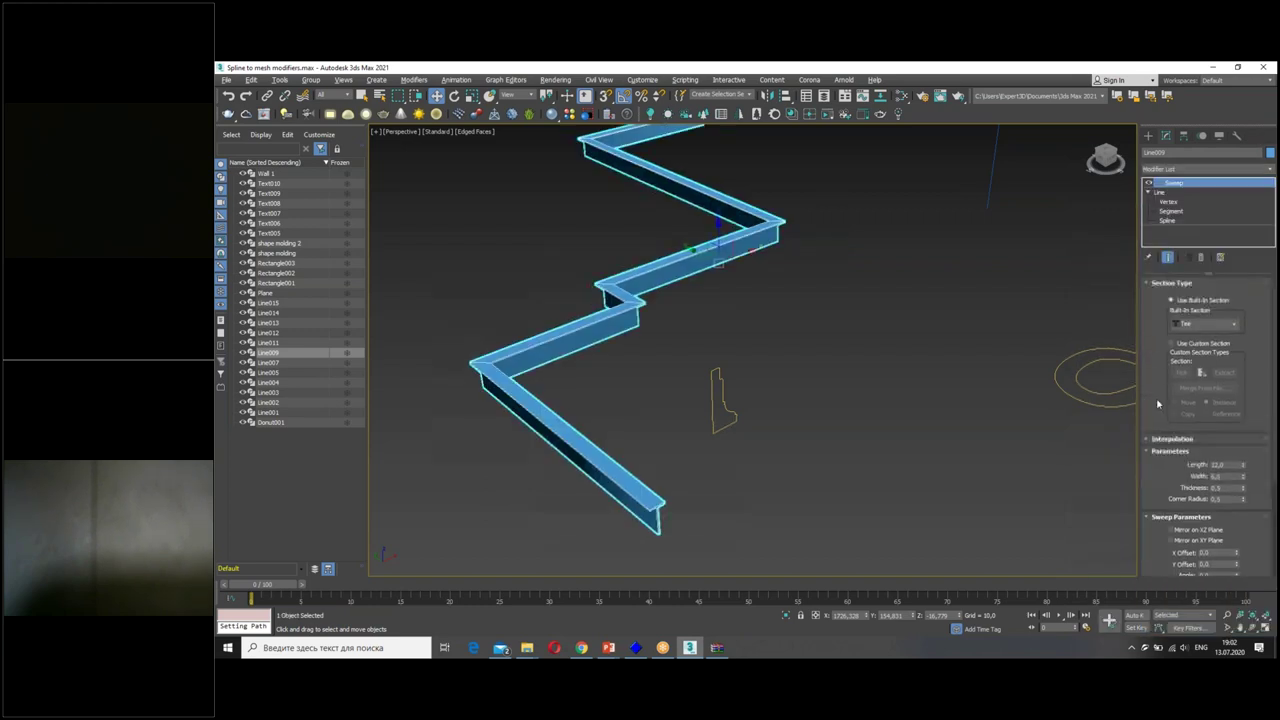
pyautogui.click(1186, 324)
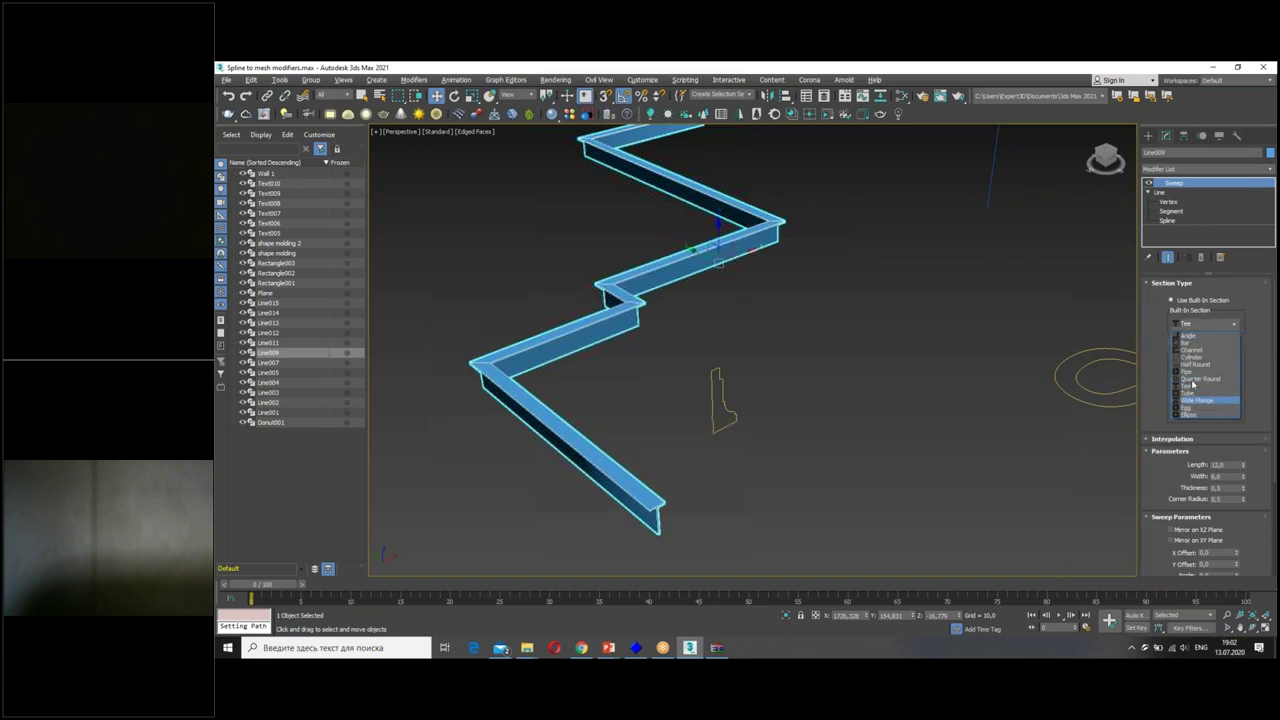
pyautogui.click(1154, 360)
# Switch the sweep to the custom section 'shape molding 2'.
pyautogui.click(1172, 343)
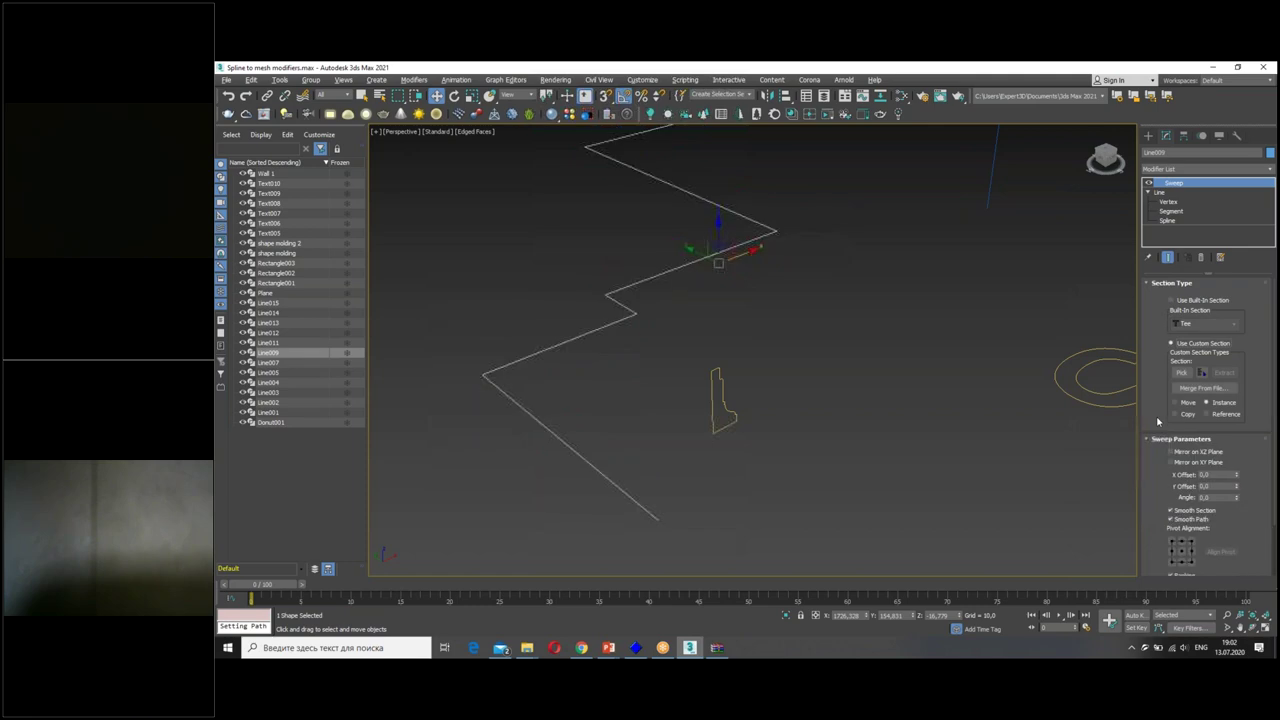
pyautogui.click(1182, 372)
pyautogui.click(718, 380)
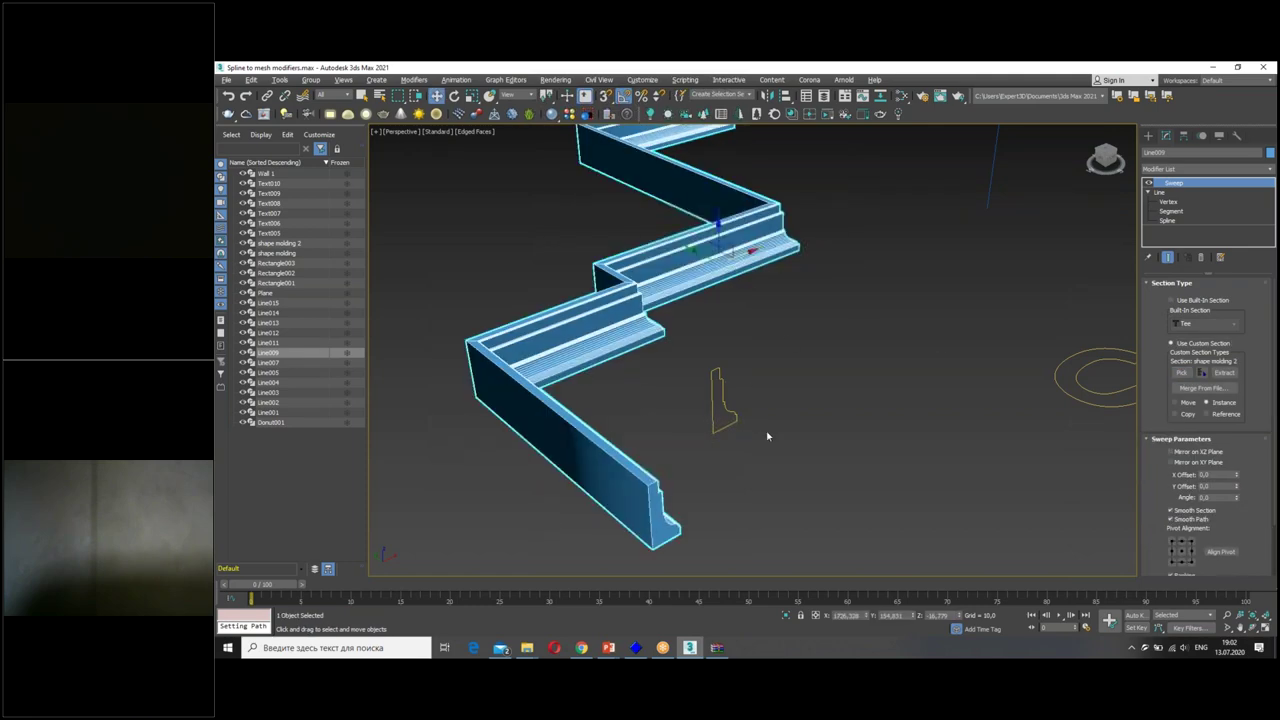
pyautogui.moveTo(771, 448)
pyautogui.keyDown('alt'); pyautogui.mouseDown(button='middle')
pyautogui.moveTo(609, 429)
pyautogui.moveTo(791, 431)
pyautogui.moveTo(806, 417)
pyautogui.moveTo(806, 434)
pyautogui.moveTo(794, 437)
pyautogui.moveTo(926, 303)
pyautogui.moveTo(854, 315)
pyautogui.mouseUp(button='middle'); pyautogui.keyUp('alt')
pyautogui.scroll(-3, 806, 415)
# Select and frame the arch spline Rectangle003, then add a Sweep modifier.
pyautogui.click(862, 310)
pyautogui.press('z')
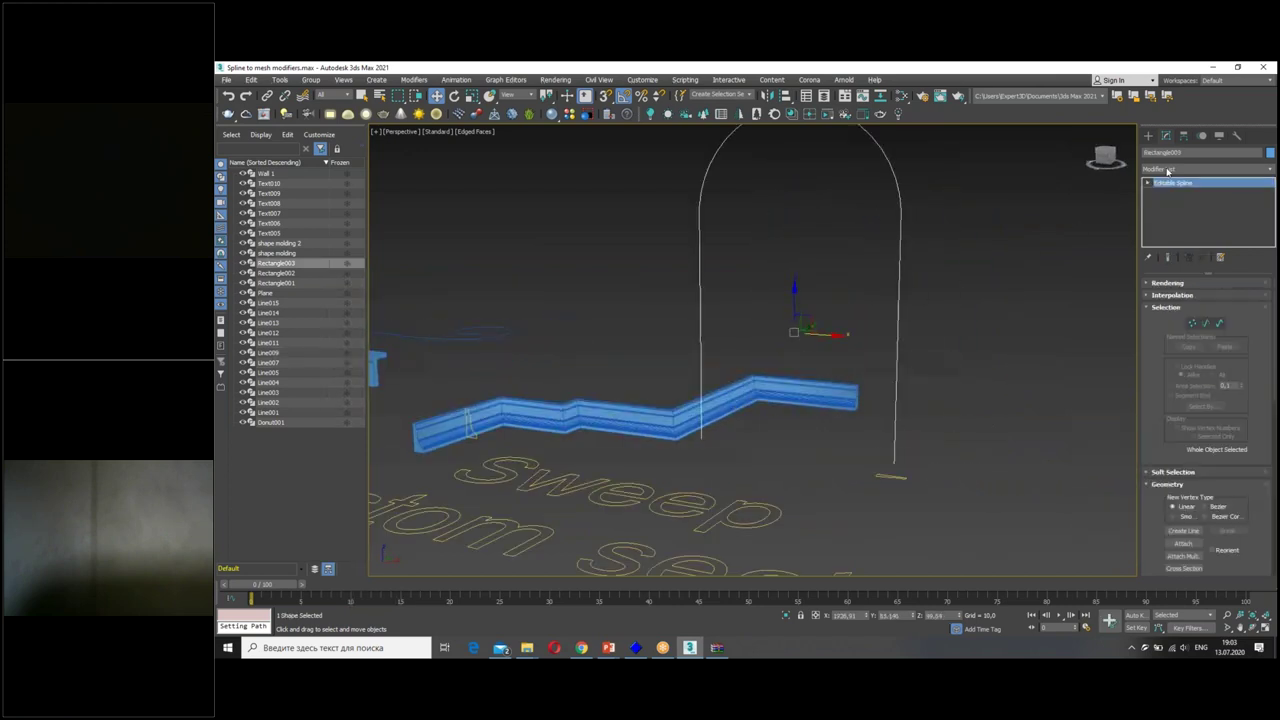
pyautogui.click(1160, 172)
pyautogui.moveTo(1267, 258); pyautogui.dragTo(1267, 377)
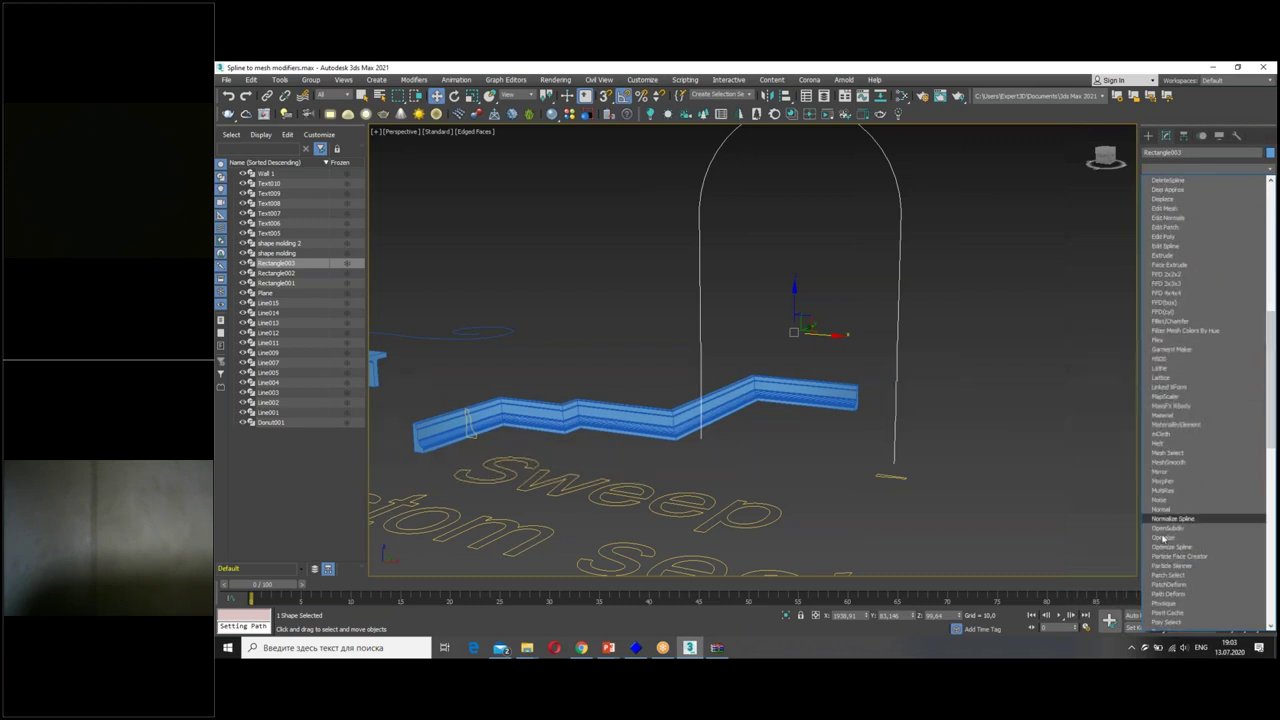
pyautogui.scroll(-6, 1195, 551)
pyautogui.scroll(-2, 1195, 551)
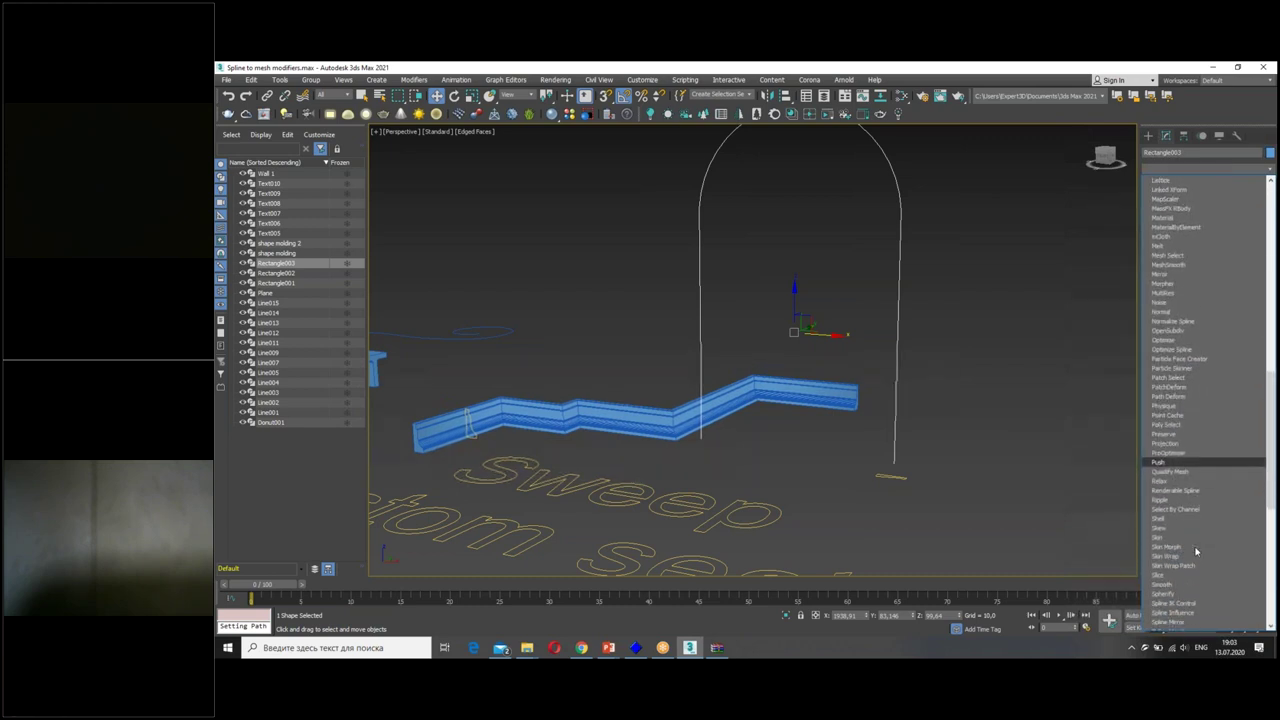
pyautogui.scroll(-3, 1186, 605)
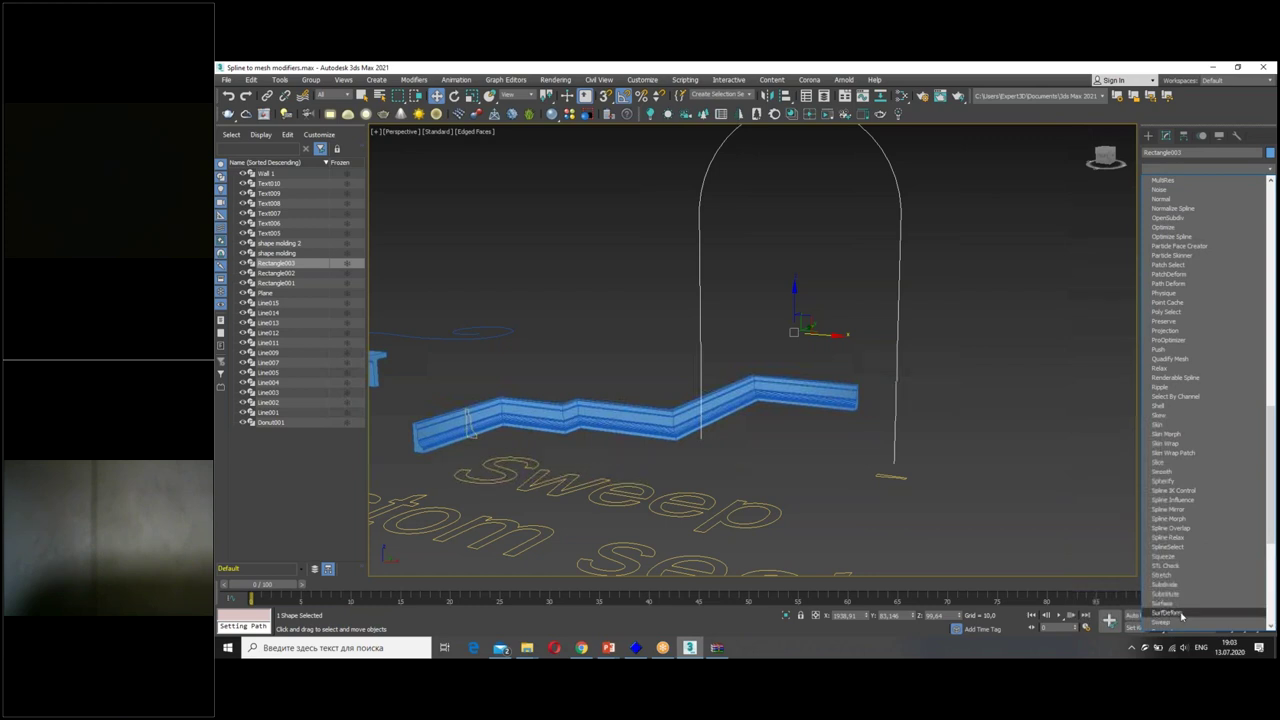
pyautogui.click(1170, 621)
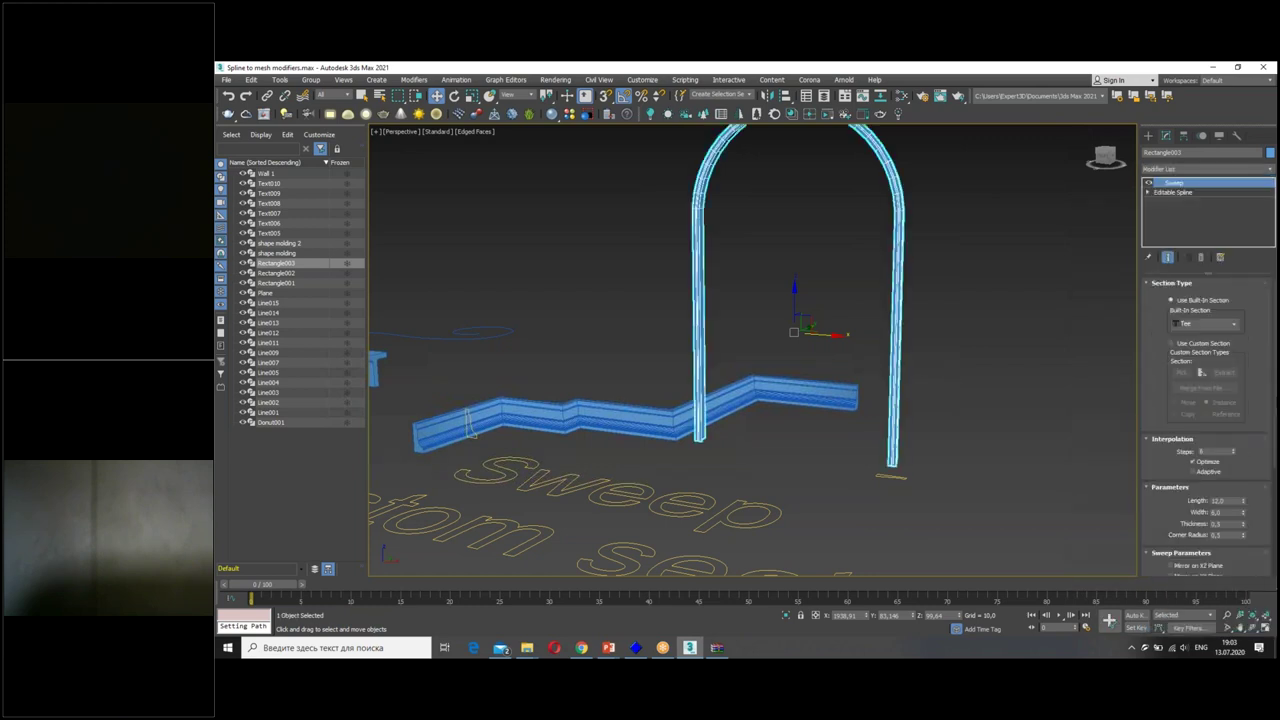
# Sweep the arch with the custom section 'shape molding' and show it with default shading.
pyautogui.click(1173, 345)
pyautogui.click(1181, 372)
pyautogui.click(900, 477)
pyautogui.moveTo(921, 486)
pyautogui.keyDown('alt'); pyautogui.mouseDown(button='middle')
pyautogui.moveTo(849, 394)
pyautogui.moveTo(914, 383)
pyautogui.moveTo(820, 374)
pyautogui.moveTo(811, 346)
pyautogui.moveTo(794, 354)
pyautogui.moveTo(797, 334)
pyautogui.moveTo(853, 441)
pyautogui.moveTo(766, 443)
pyautogui.moveTo(780, 440)
pyautogui.mouseUp(button='middle'); pyautogui.keyUp('alt')
pyautogui.press('F4')
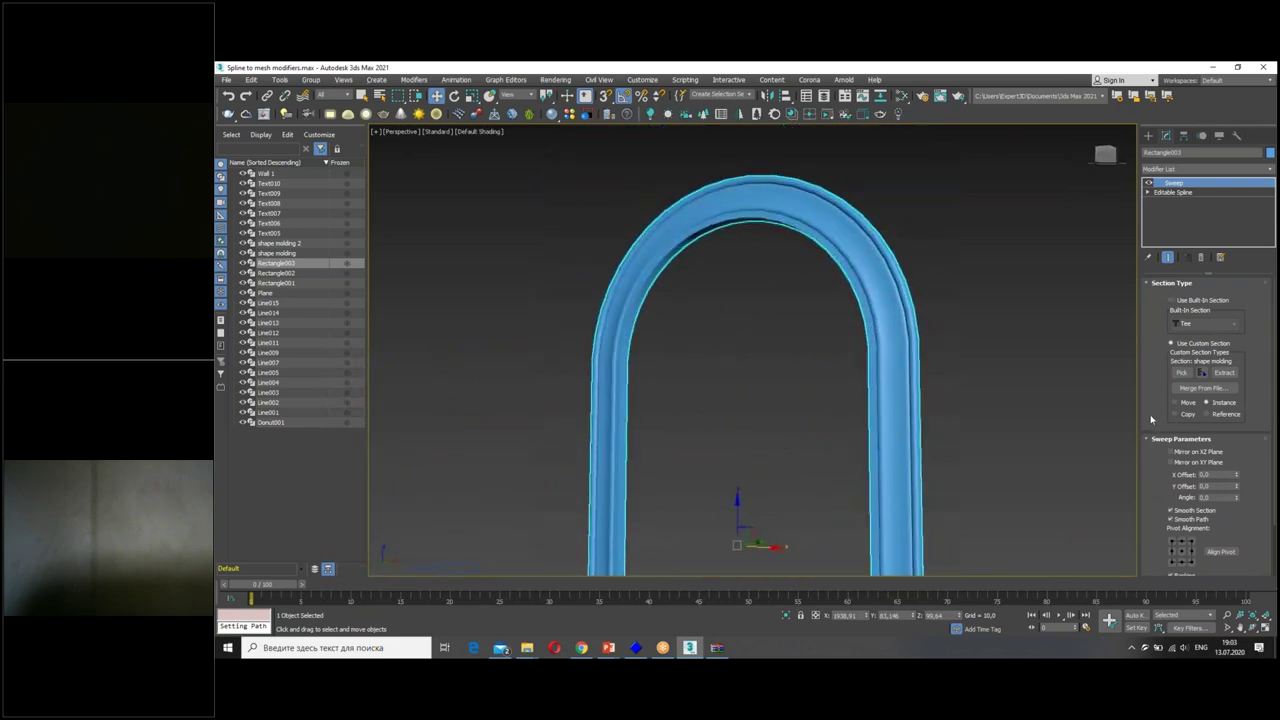
# Turn on Mirror on XZ Plane for the arch sweep and test the Angle spinner.
pyautogui.scroll(-1, 1151, 420)
pyautogui.click(1179, 428)
pyautogui.click(1176, 436)
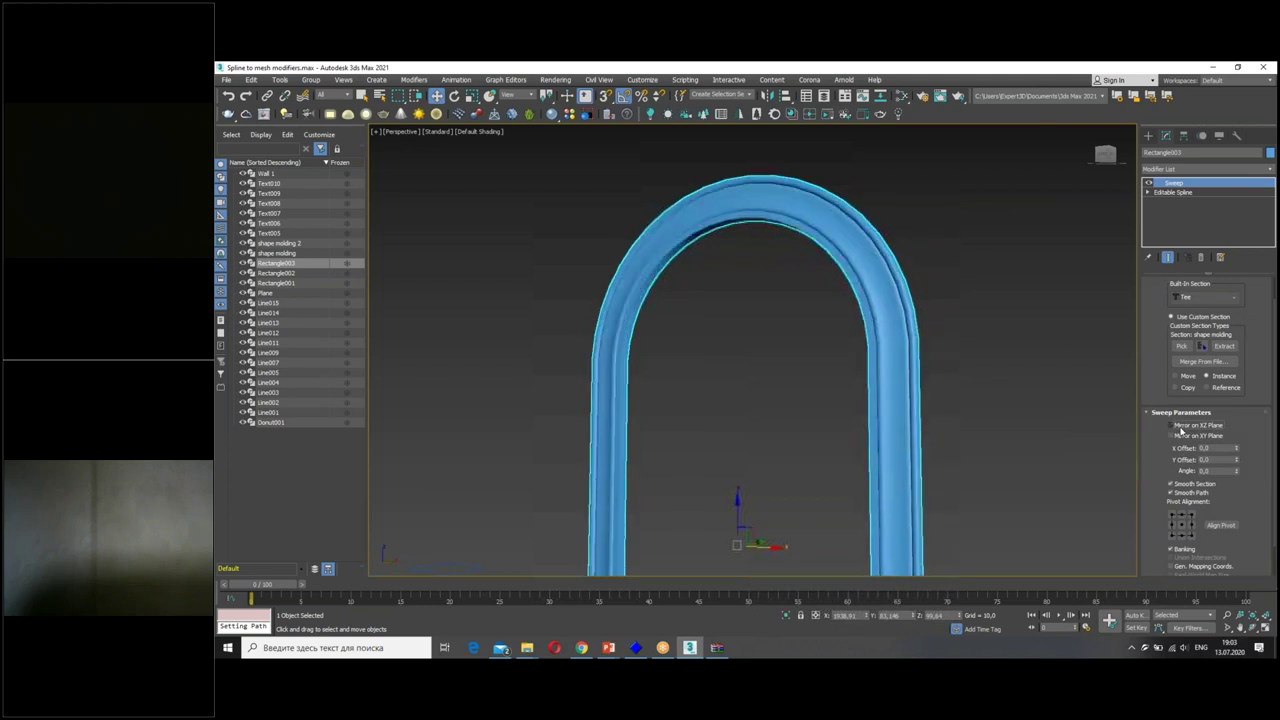
pyautogui.moveTo(1237, 476)
pyautogui.mouseDown()
pyautogui.moveTo(266, 503)
pyautogui.moveTo(268, 257)
pyautogui.moveTo(402, 410)
pyautogui.mouseUp()
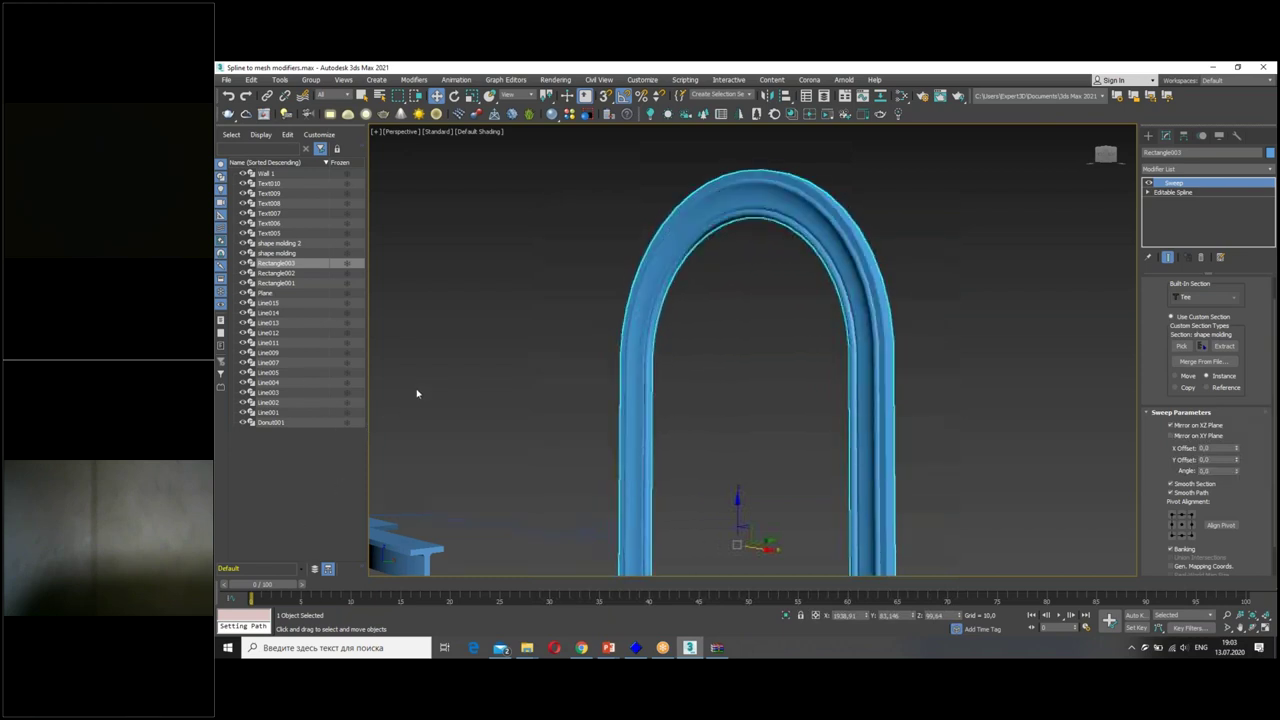
# Inspect the arch molding up close with Edged Faces and collapse Sweep Parameters.
pyautogui.moveTo(627, 244)
pyautogui.keyDown('alt'); pyautogui.mouseDown(button='middle')
pyautogui.moveTo(809, 208)
pyautogui.moveTo(760, 373)
pyautogui.mouseUp(button='middle'); pyautogui.keyUp('alt')
pyautogui.press('F4')
pyautogui.scroll(3, 686, 363)
pyautogui.scroll(3, 681, 222)
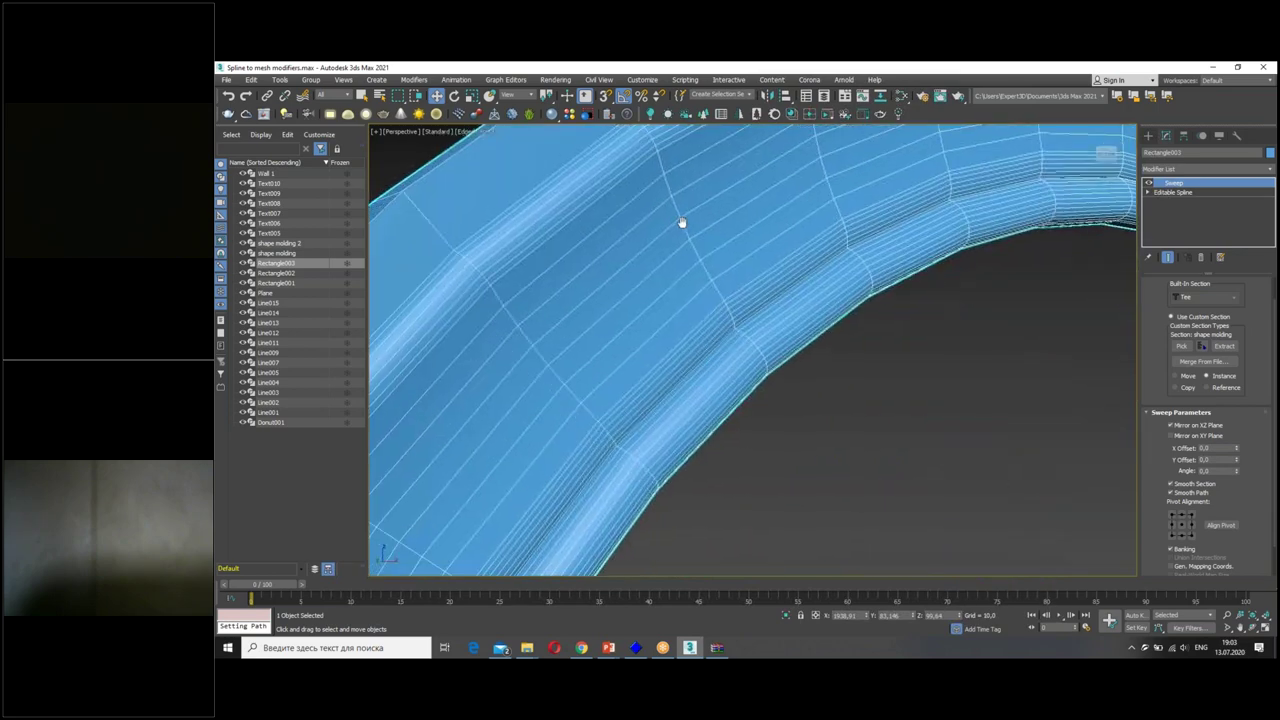
pyautogui.scroll(-3, 681, 222)
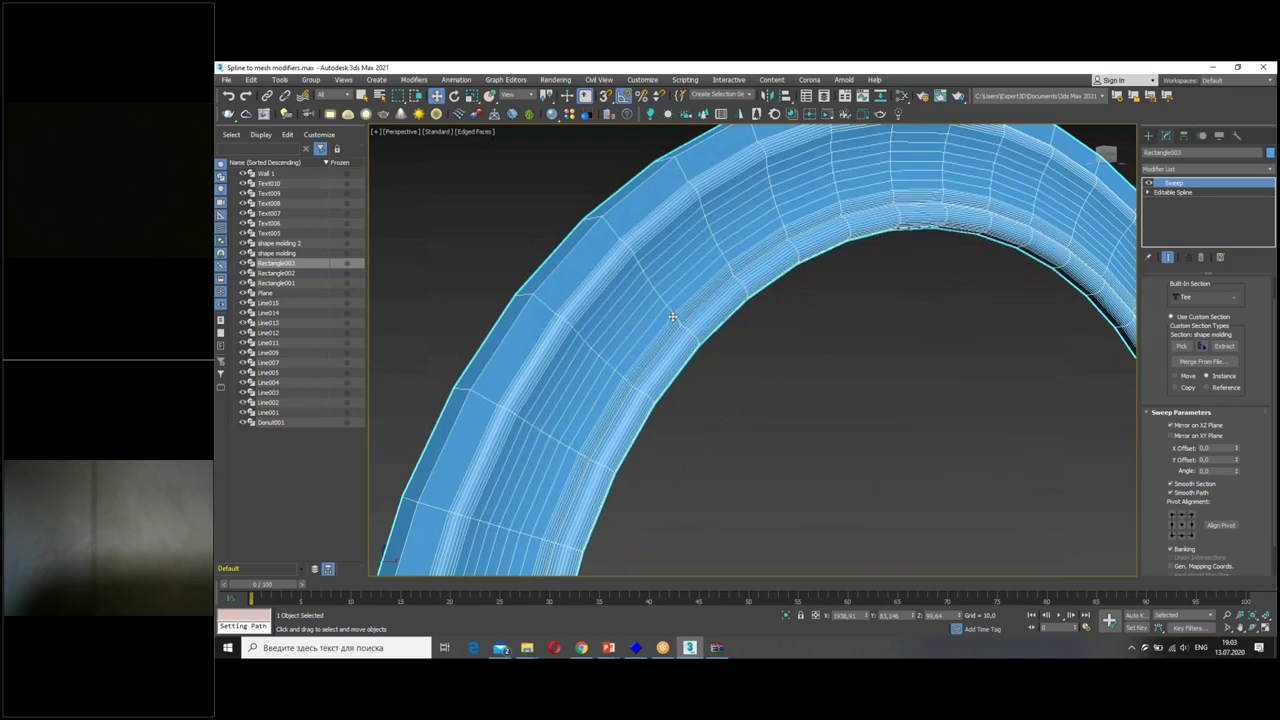
pyautogui.scroll(2, 765, 255)
pyautogui.scroll(1, 737, 306)
pyautogui.scroll(1, 645, 220)
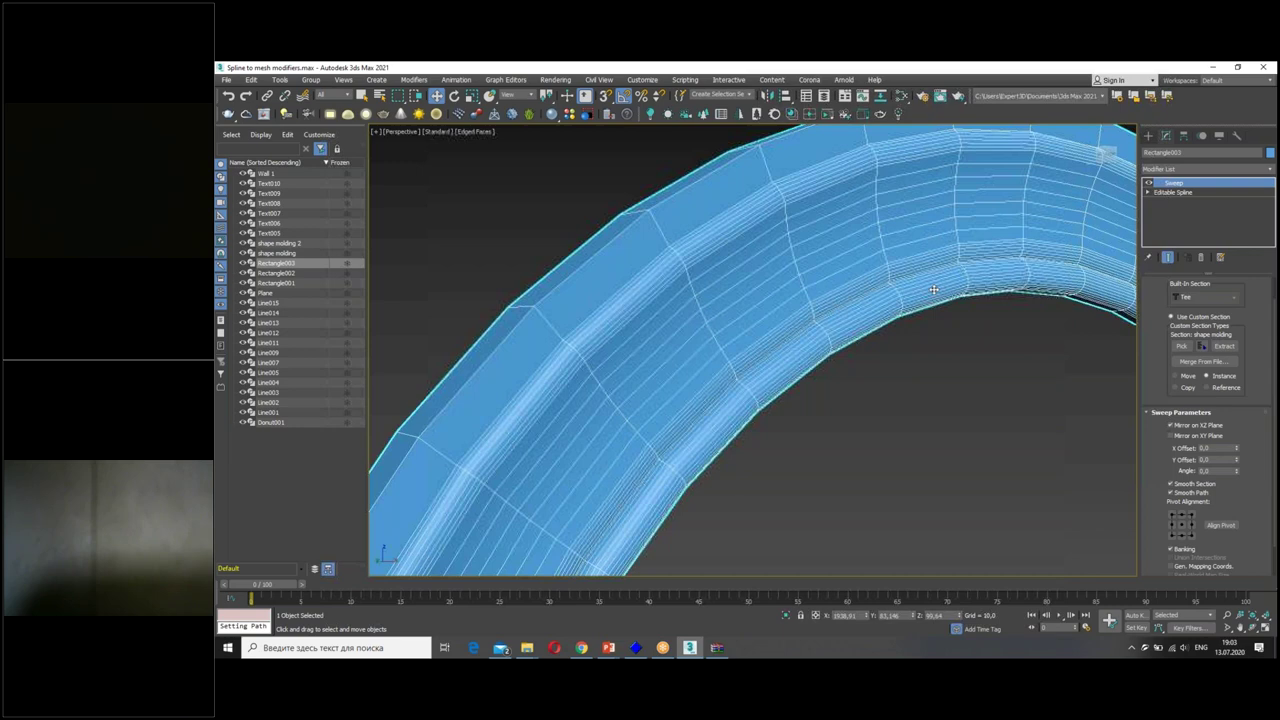
pyautogui.scroll(-1, 1159, 390)
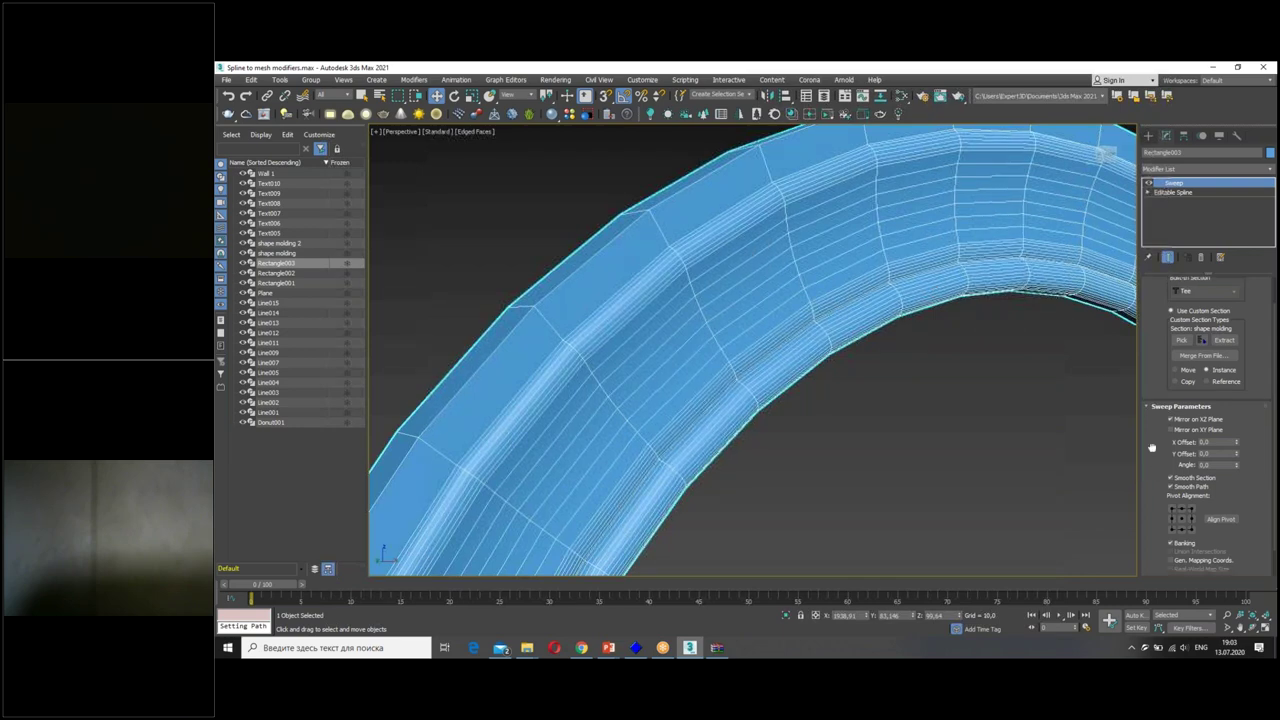
pyautogui.scroll(-1, 1159, 386)
pyautogui.click(1154, 377)
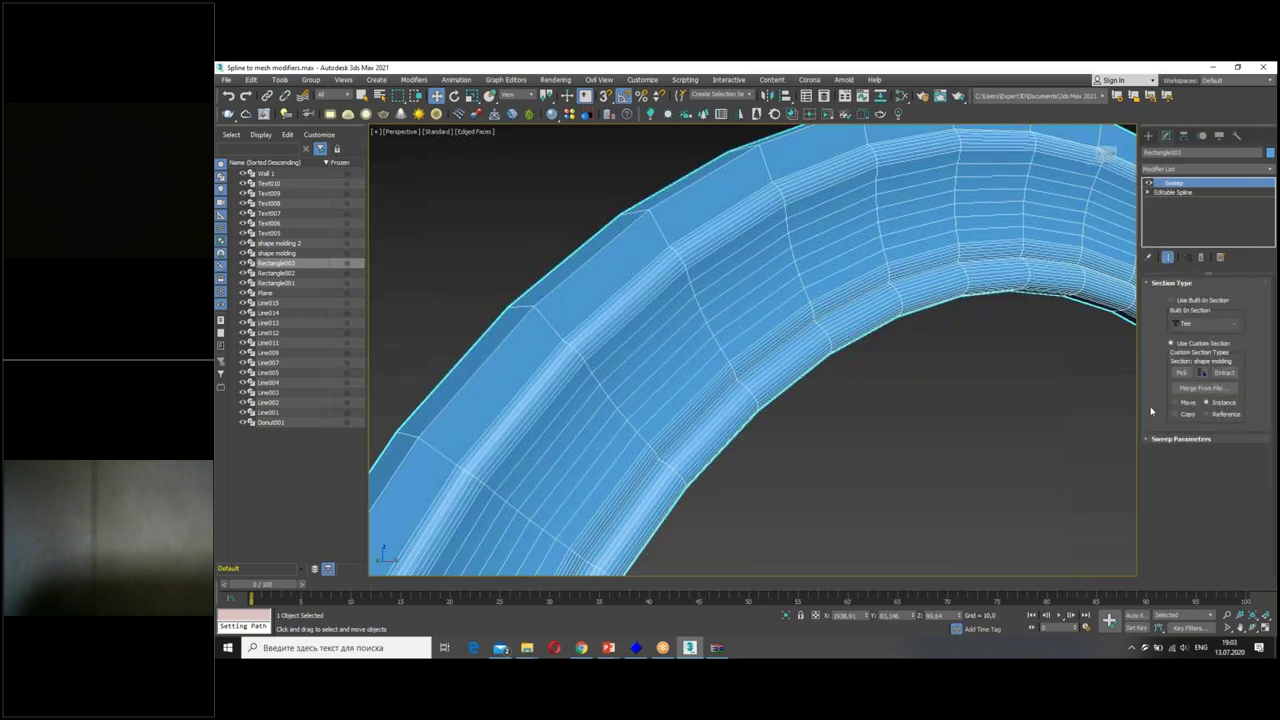
pyautogui.scroll(-5, 1023, 371)
pyautogui.scroll(2, 881, 293)
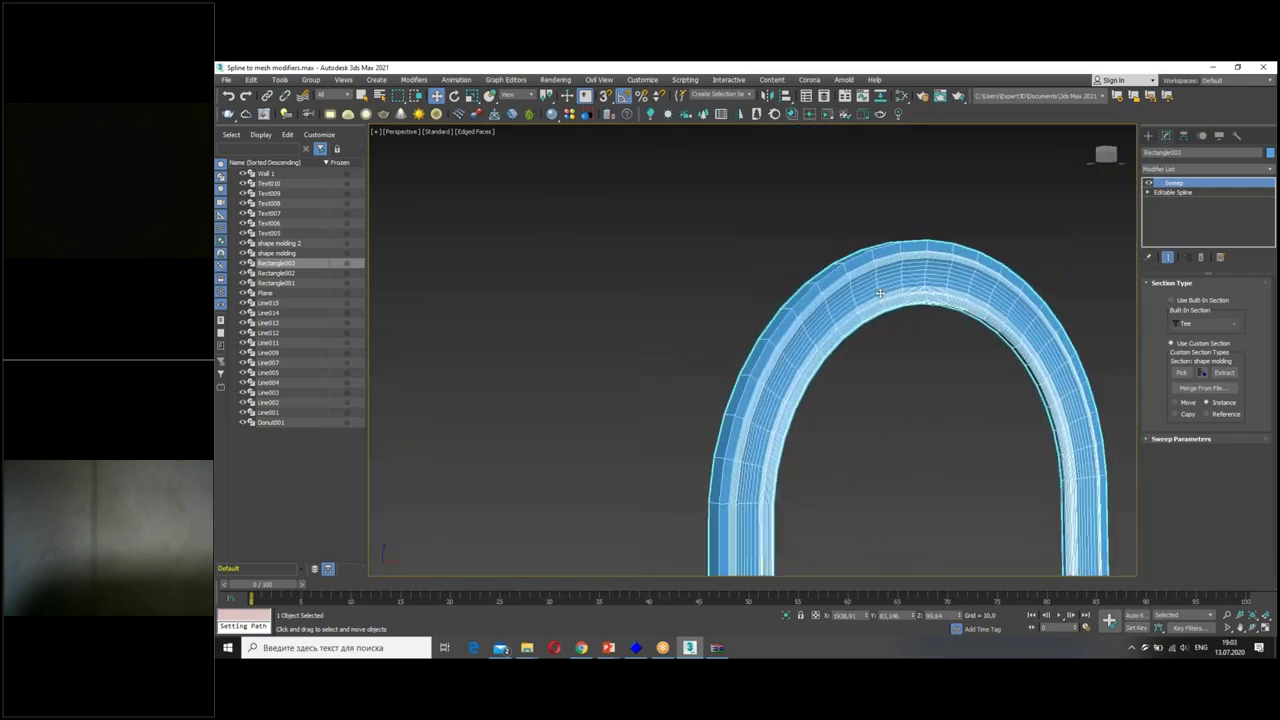
pyautogui.scroll(2, 914, 328)
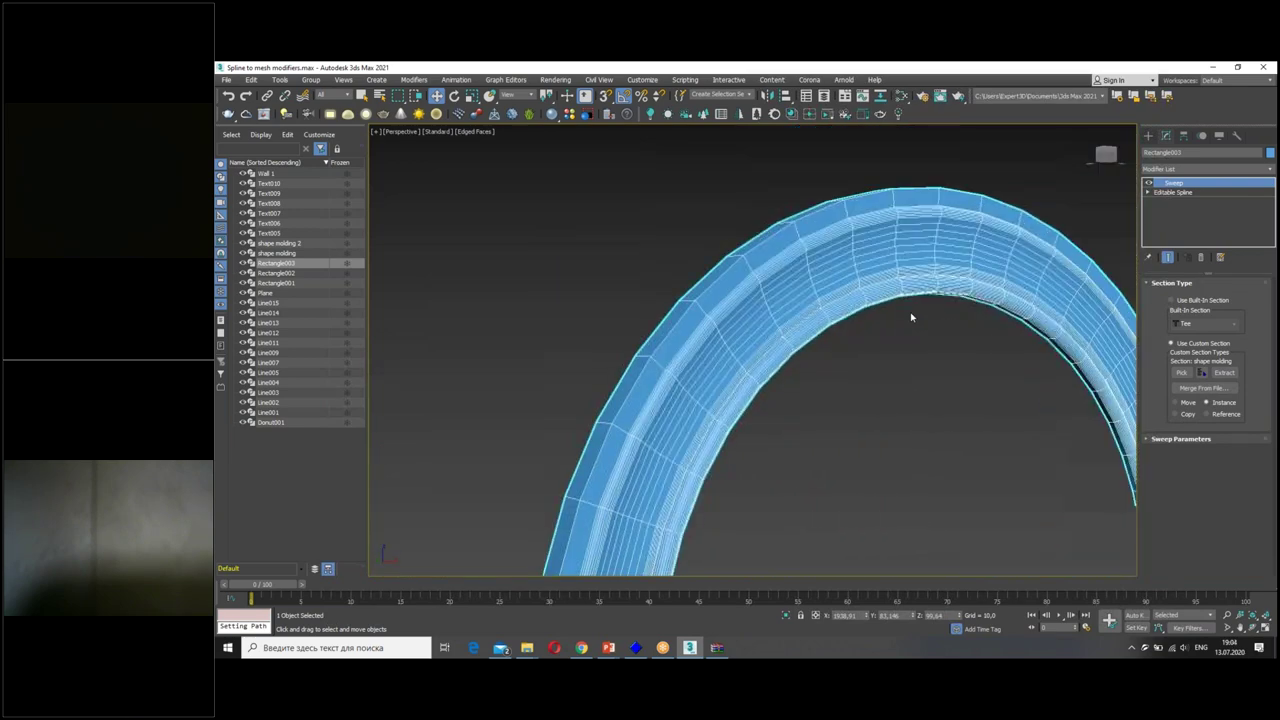
# Try Rectangle003's interpolation steps at 2, then set them to 12 to smooth the arch.
pyautogui.click(1183, 193)
pyautogui.scroll(2, 1010, 335)
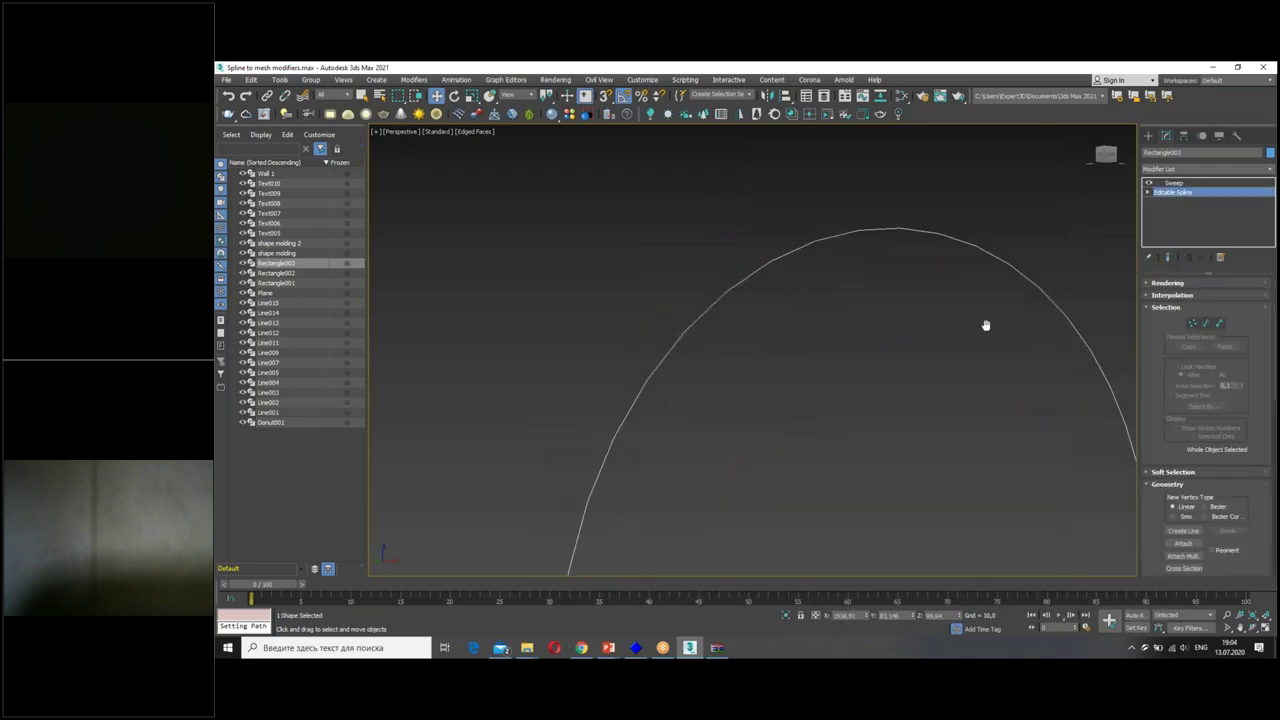
pyautogui.click(1176, 296)
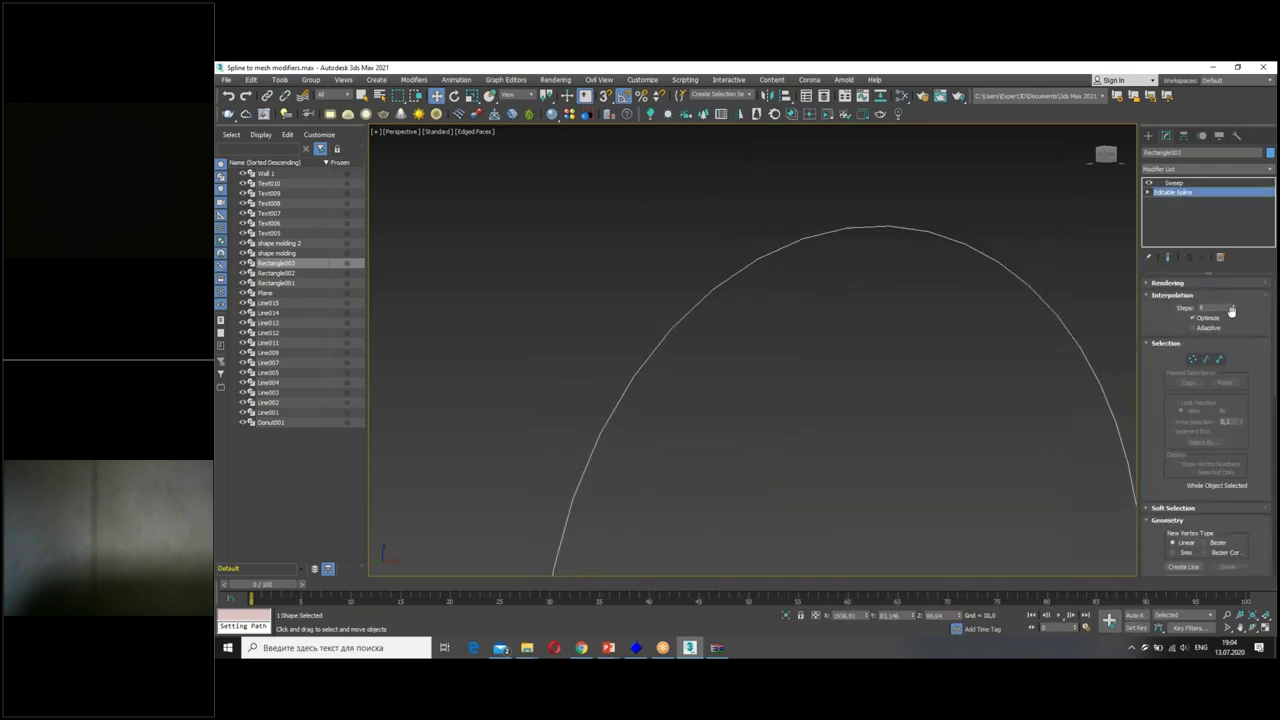
pyautogui.moveTo(1235, 314); pyautogui.dragTo(1233, 313)
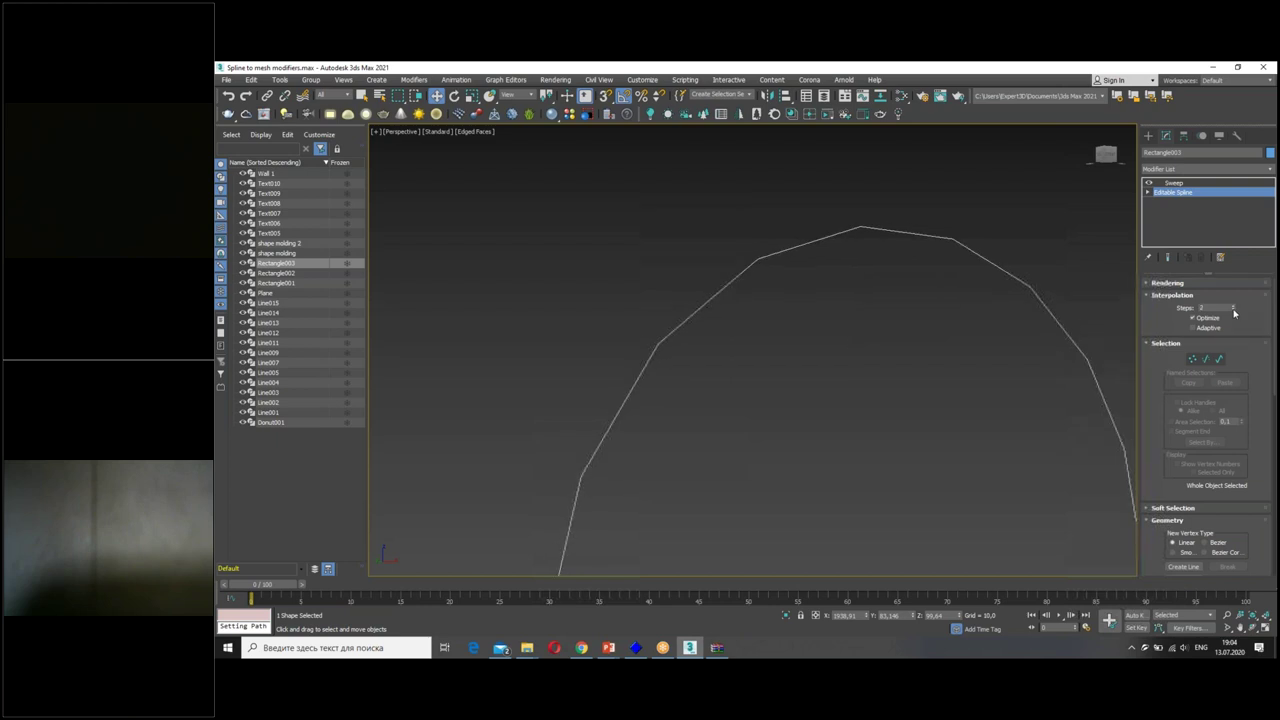
pyautogui.click(1193, 185)
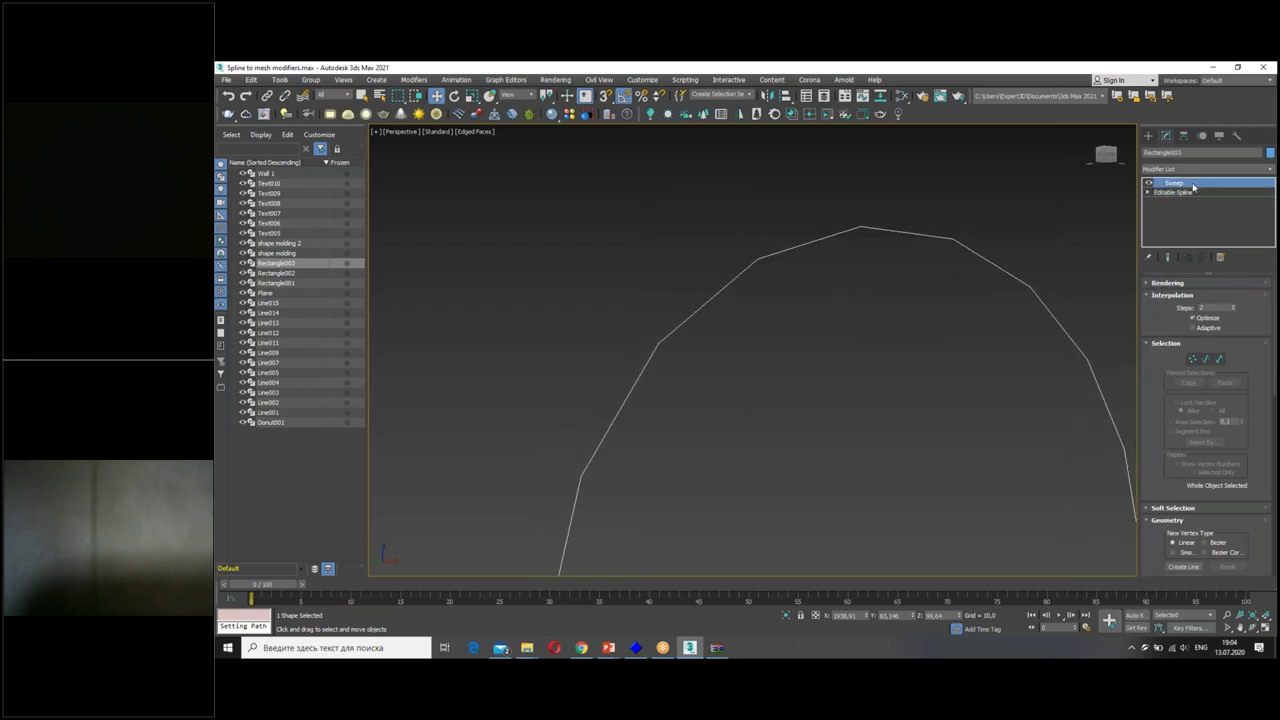
pyautogui.click(1192, 193)
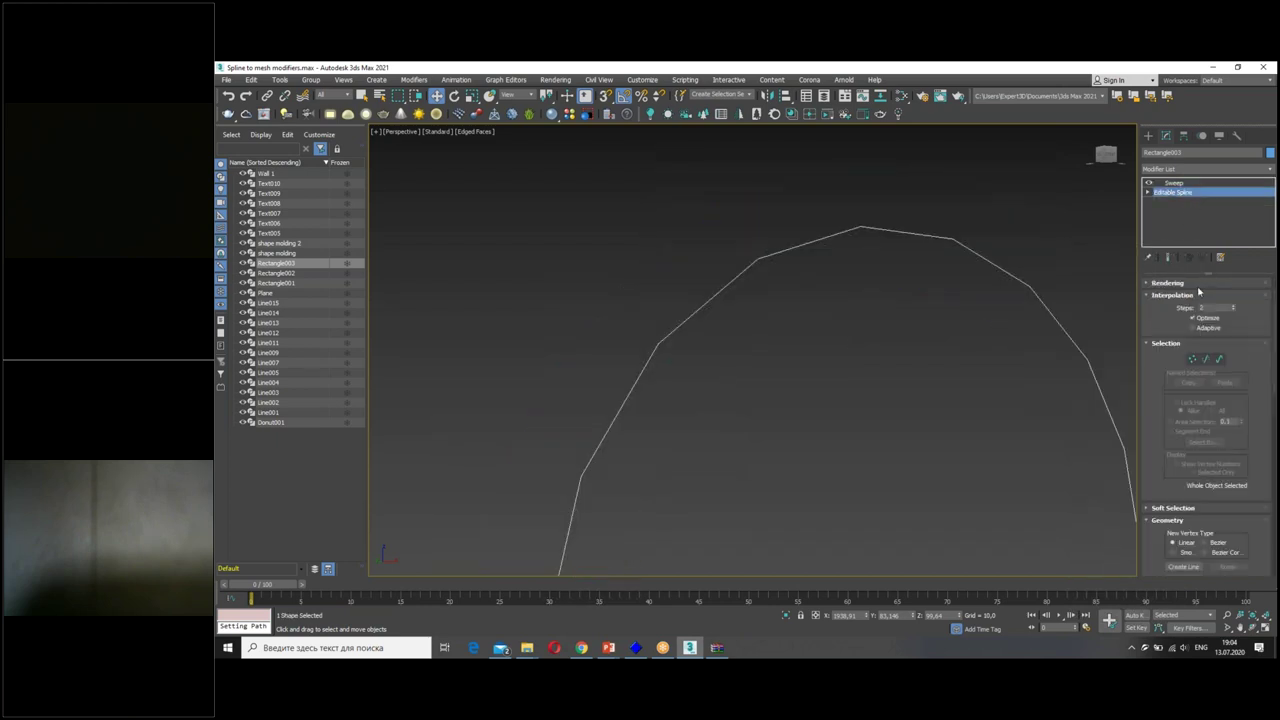
pyautogui.write('12')
pyautogui.press('Return')
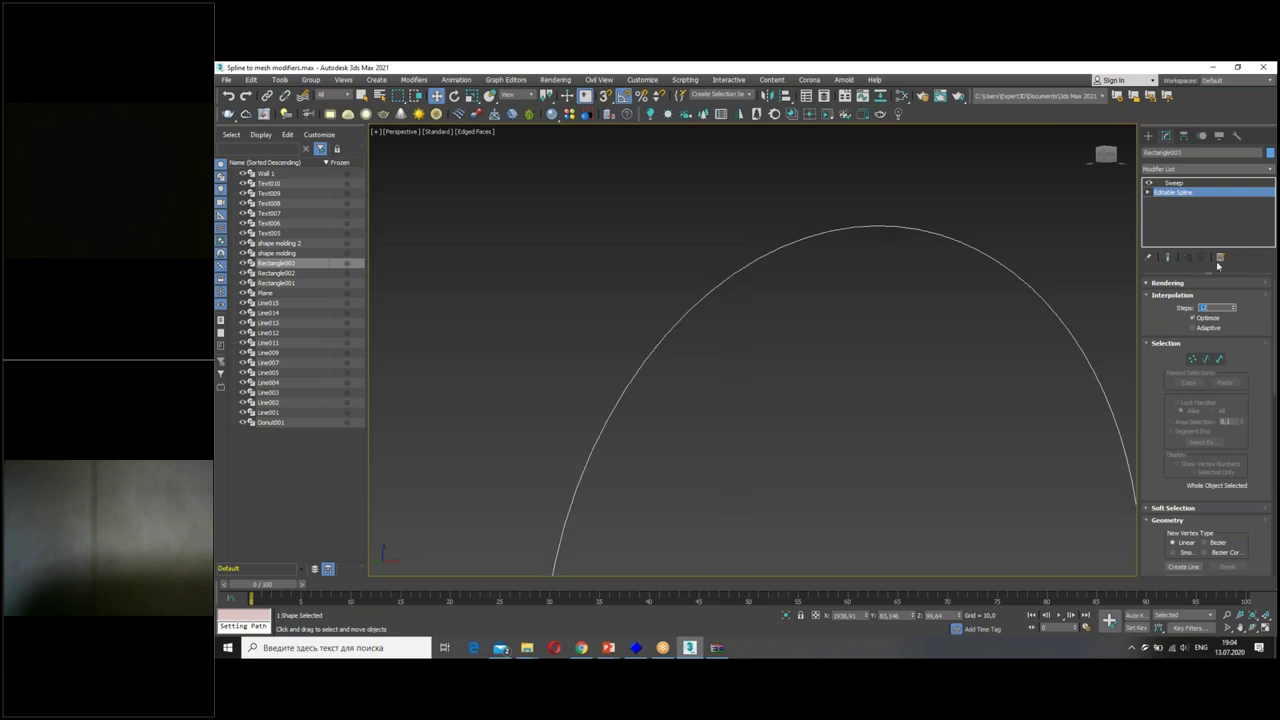
pyautogui.click(1192, 185)
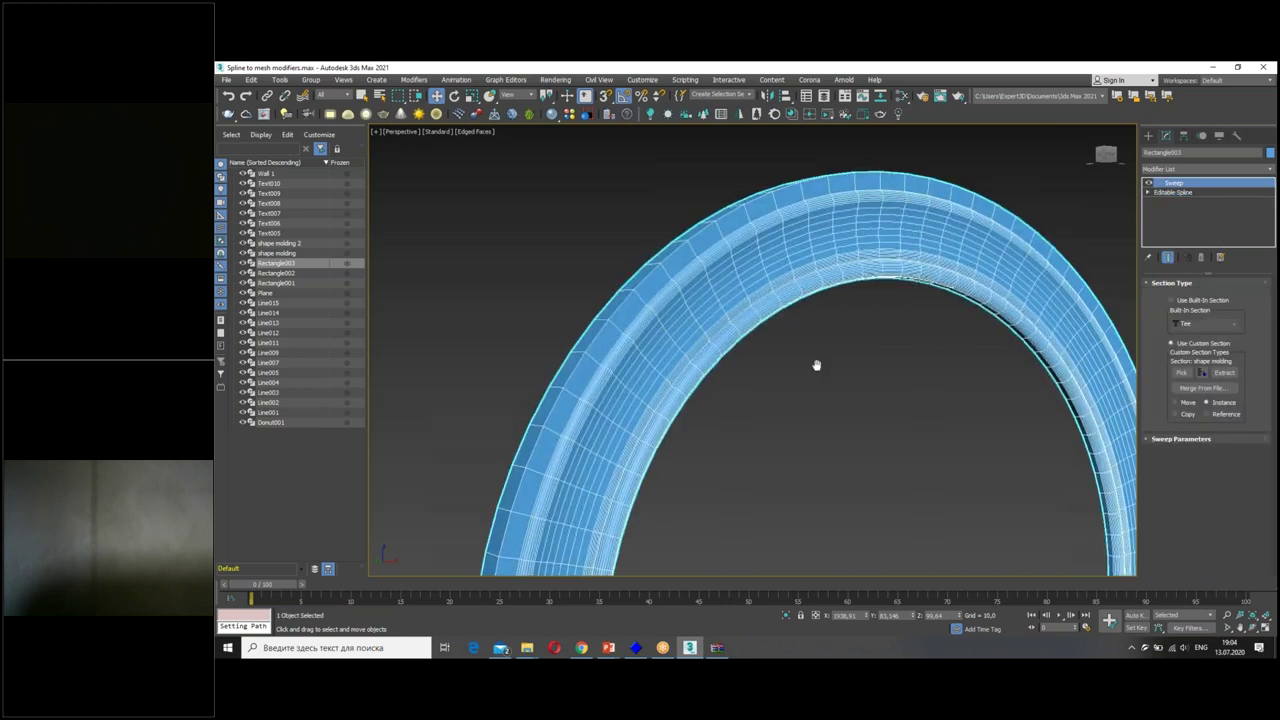
# Deselect the arch, turn off Edged Faces, and orbit around the arch and moldings.
pyautogui.scroll(-5, 810, 370)
pyautogui.moveTo(800, 366)
pyautogui.keyDown('alt'); pyautogui.mouseDown(button='middle')
pyautogui.moveTo(706, 380)
pyautogui.moveTo(813, 347)
pyautogui.mouseUp(button='middle'); pyautogui.keyUp('alt')
pyautogui.click(873, 329)
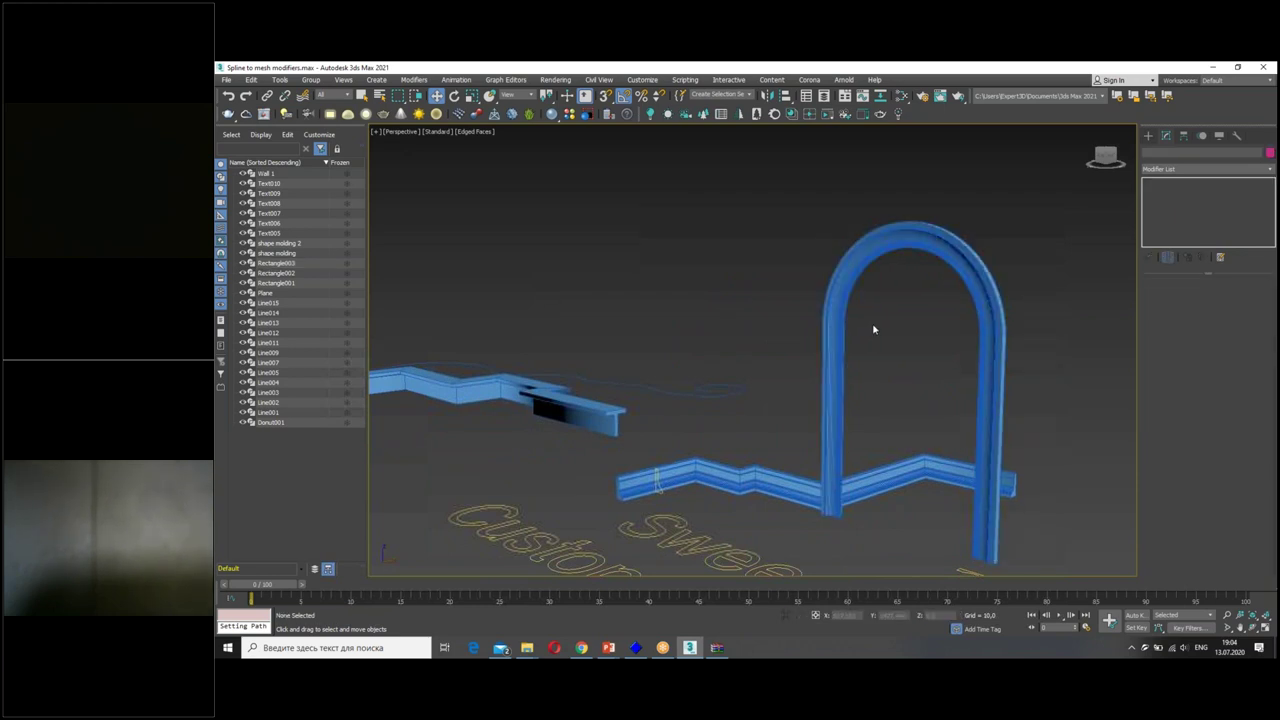
pyautogui.press('F4')
pyautogui.moveTo(867, 323)
pyautogui.keyDown('alt'); pyautogui.mouseDown(button='middle')
pyautogui.moveTo(863, 410)
pyautogui.moveTo(1206, 363)
pyautogui.mouseUp(button='middle'); pyautogui.keyUp('alt')
pyautogui.scroll(5, 700, 360)
pyautogui.scroll(5, 400, 343)
pyautogui.scroll(-10, 337, 374)
pyautogui.scroll(5, 1017, 260)
pyautogui.moveTo(1017, 260)
pyautogui.keyDown('alt'); pyautogui.mouseDown(button='middle')
pyautogui.moveTo(980, 306)
pyautogui.moveTo(1127, 326)
pyautogui.moveTo(1047, 324)
pyautogui.mouseUp(button='middle'); pyautogui.keyUp('alt')
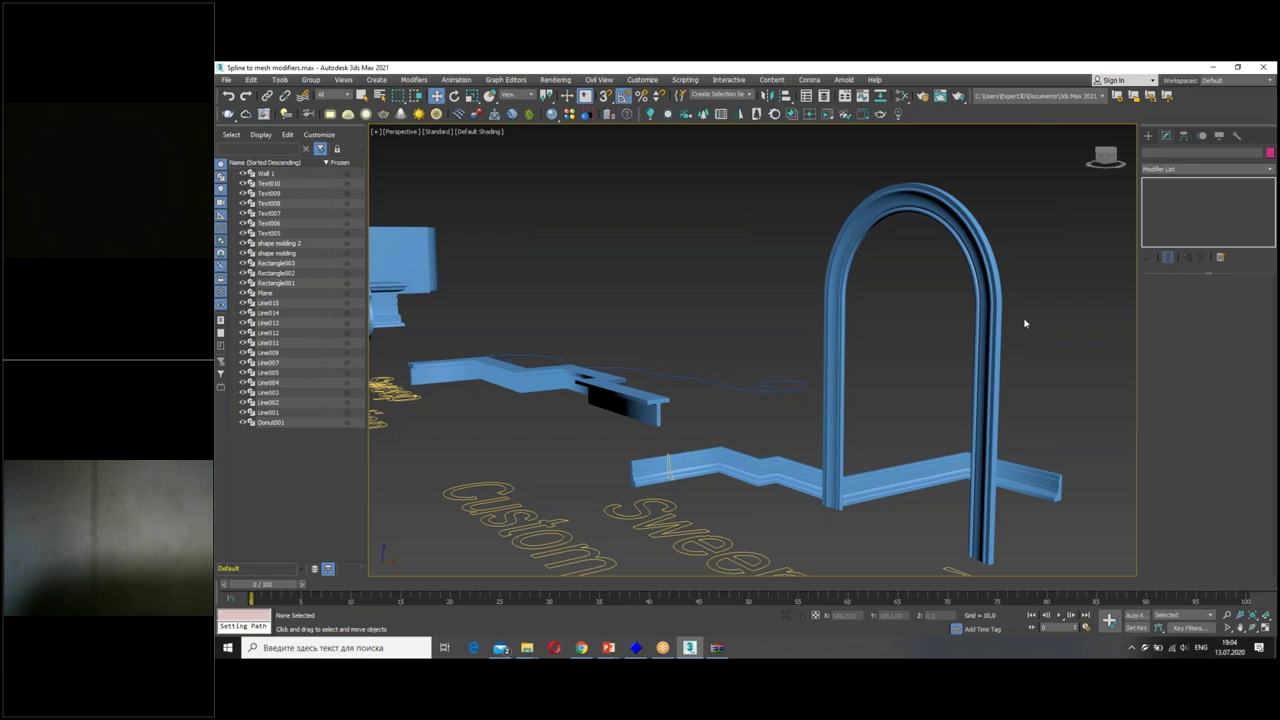
pyautogui.scroll(2, 709, 291)
pyautogui.scroll(-6, 709, 291)
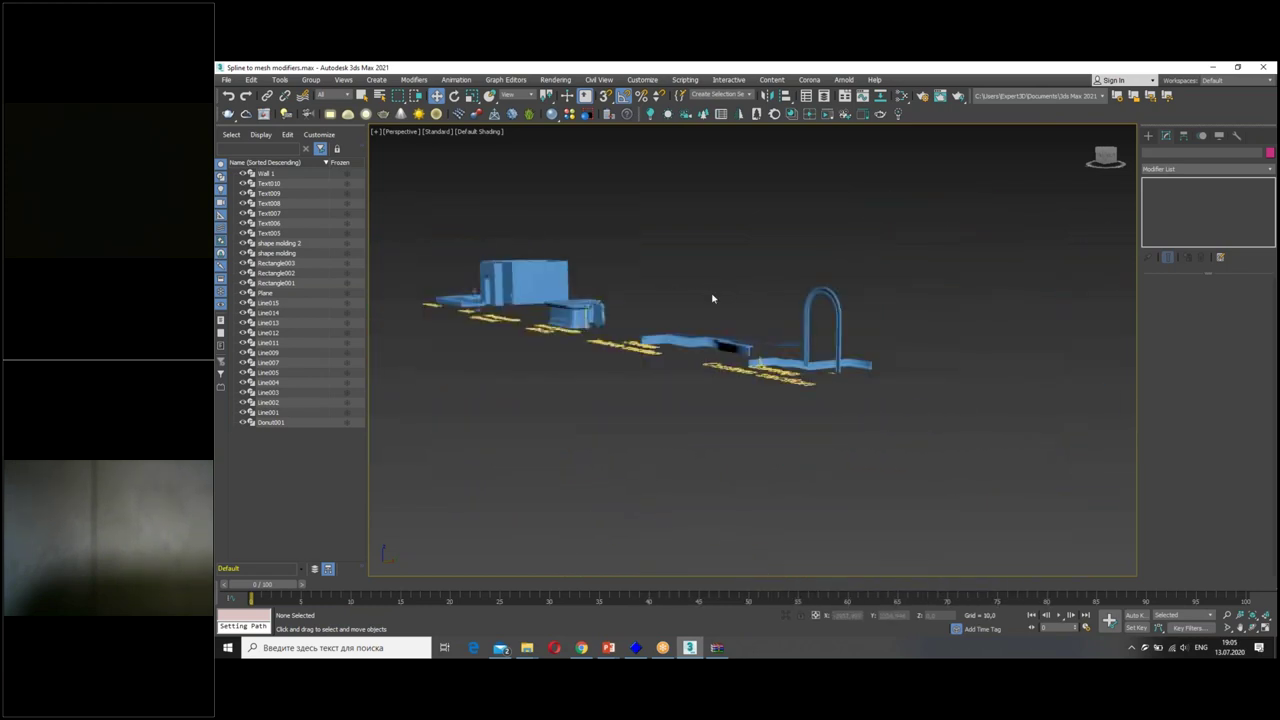
pyautogui.moveTo(729, 304)
pyautogui.mouseDown(button='middle')
pyautogui.moveTo(766, 309)
pyautogui.moveTo(718, 290)
pyautogui.mouseUp(button='middle')
pyautogui.scroll(3, 758, 316)
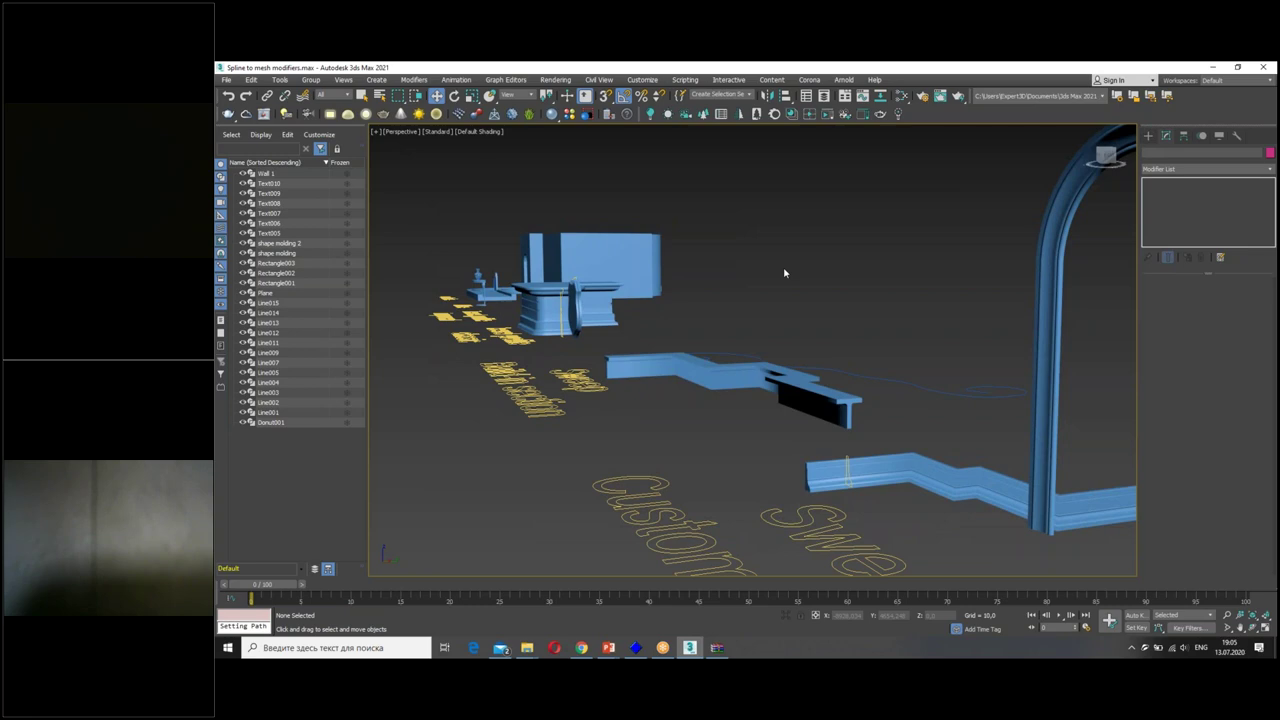
pyautogui.keyDown('alt'); pyautogui.moveTo(914, 206); pyautogui.dragTo(888, 206, button='middle'); pyautogui.keyUp('alt')
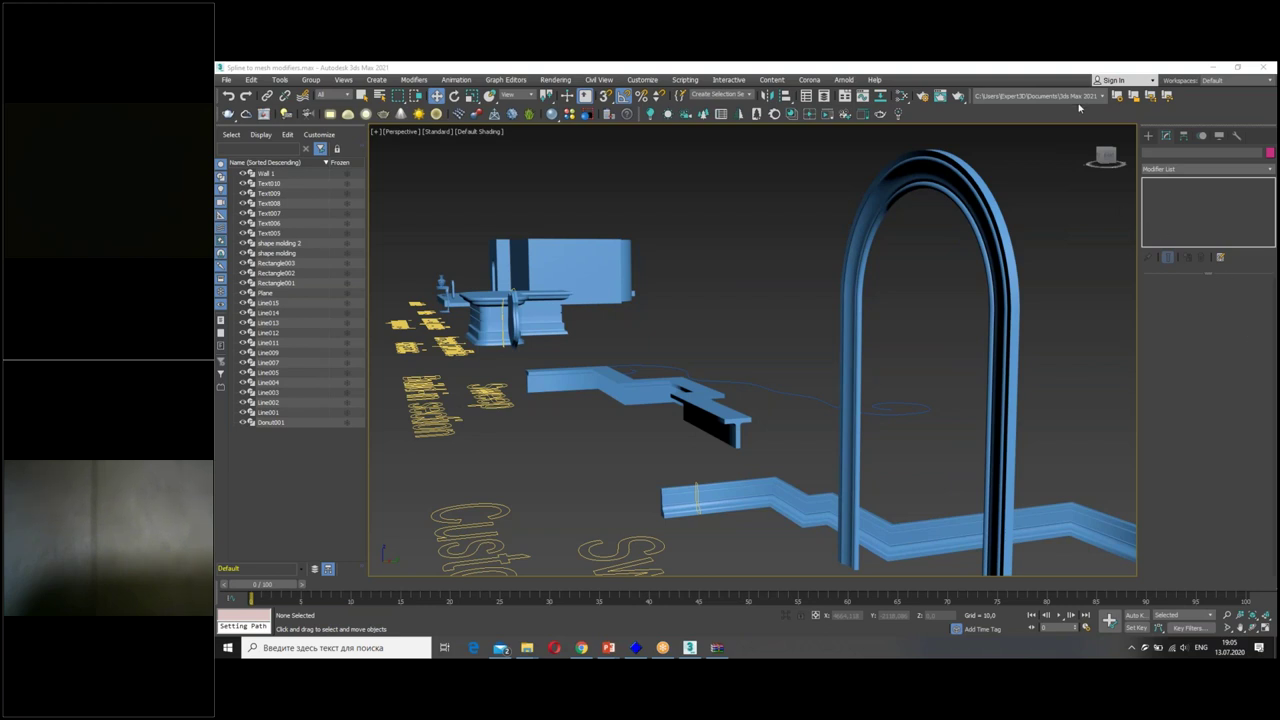
# Render a V-Ray test of the scene and close the frame buffer.
pyautogui.click(960, 97)
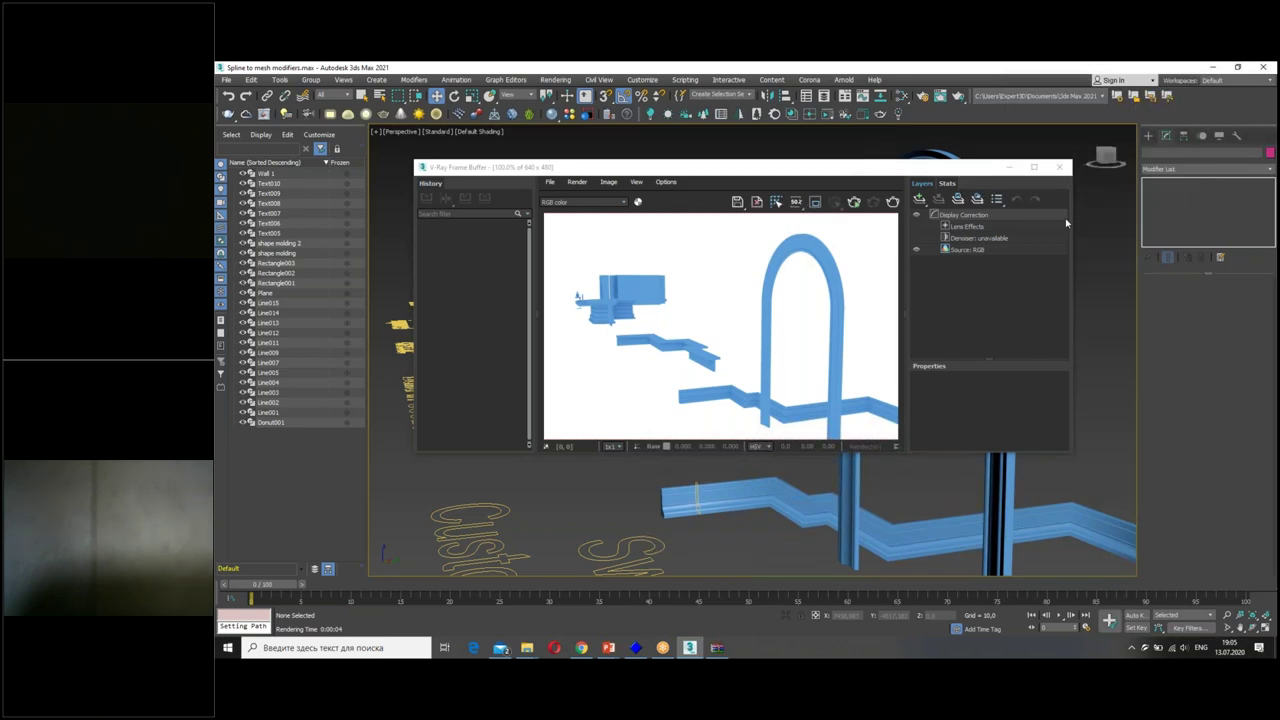
pyautogui.click(1060, 167)
pyautogui.scroll(5, 515, 315)
pyautogui.scroll(-2, 696, 277)
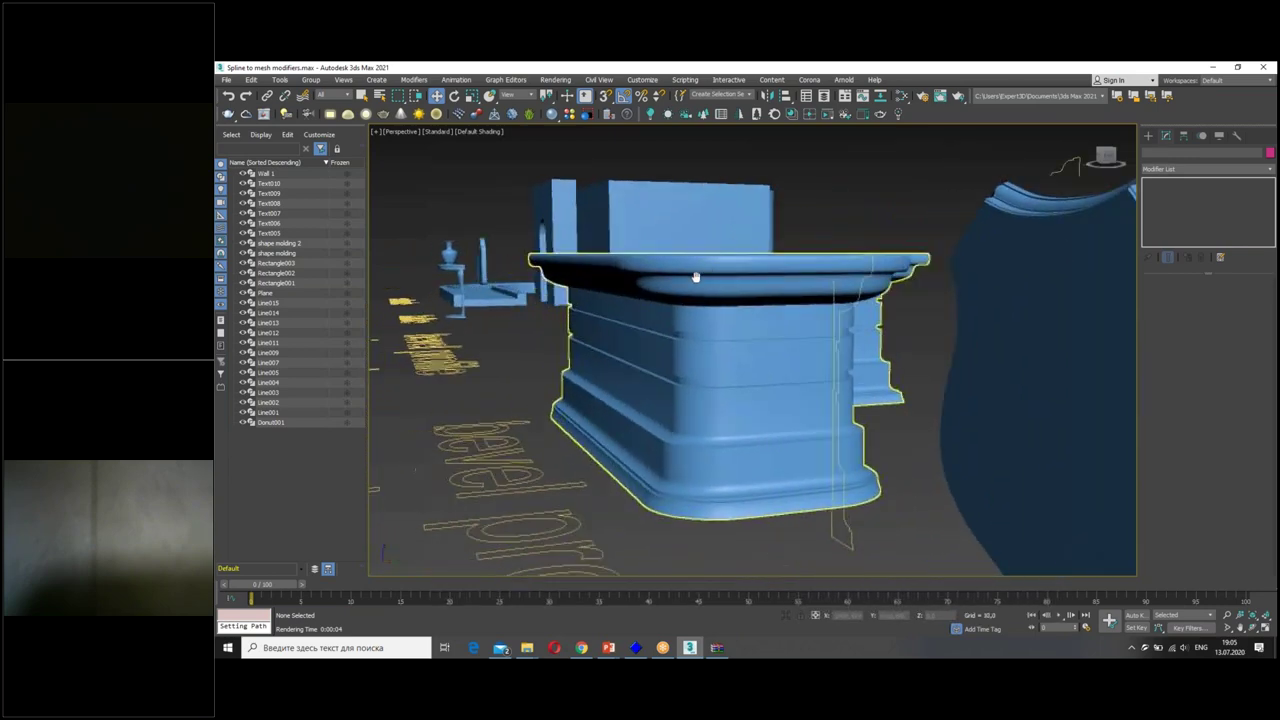
pyautogui.scroll(1, 696, 277)
# Render the scene again, then close the progress dialog and V-Ray Frame Buffer.
pyautogui.click(958, 96)
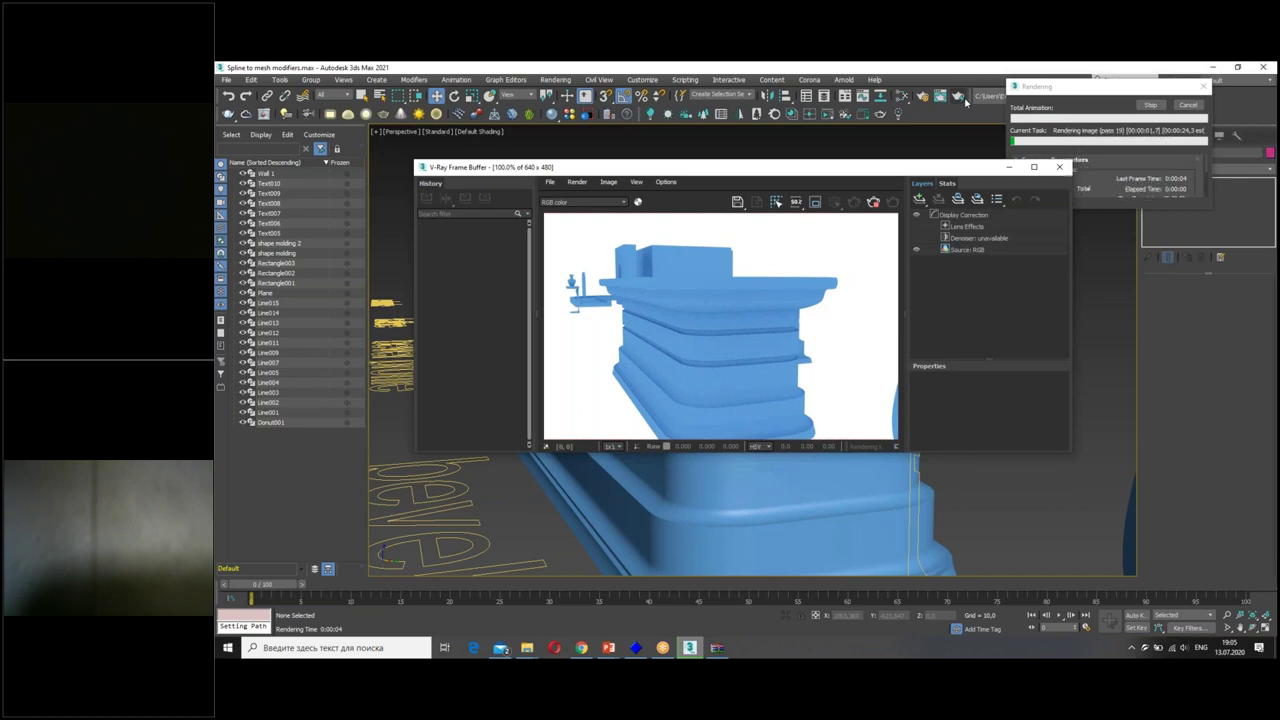
pyautogui.click(1188, 105)
pyautogui.click(1059, 167)
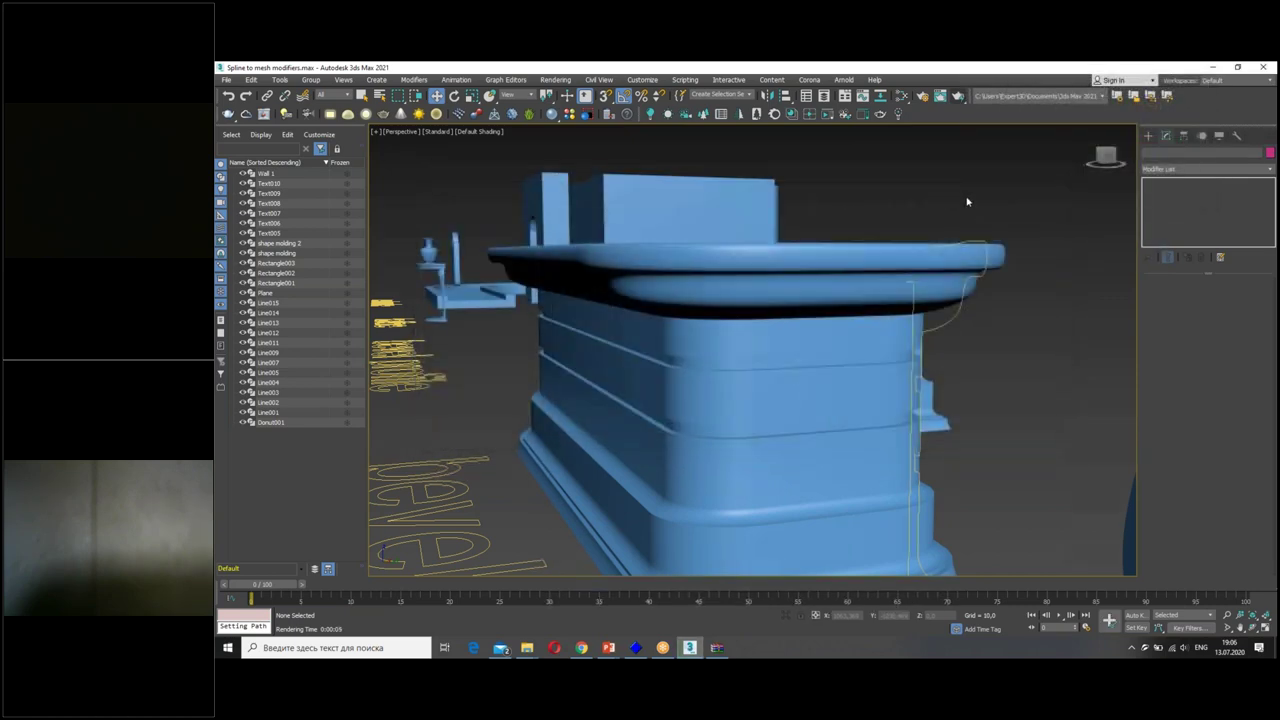
# Apply the Concrete_Reflective_A01 V-Ray material from the Asset Browser to the molded counter.
pyautogui.click(575, 114)
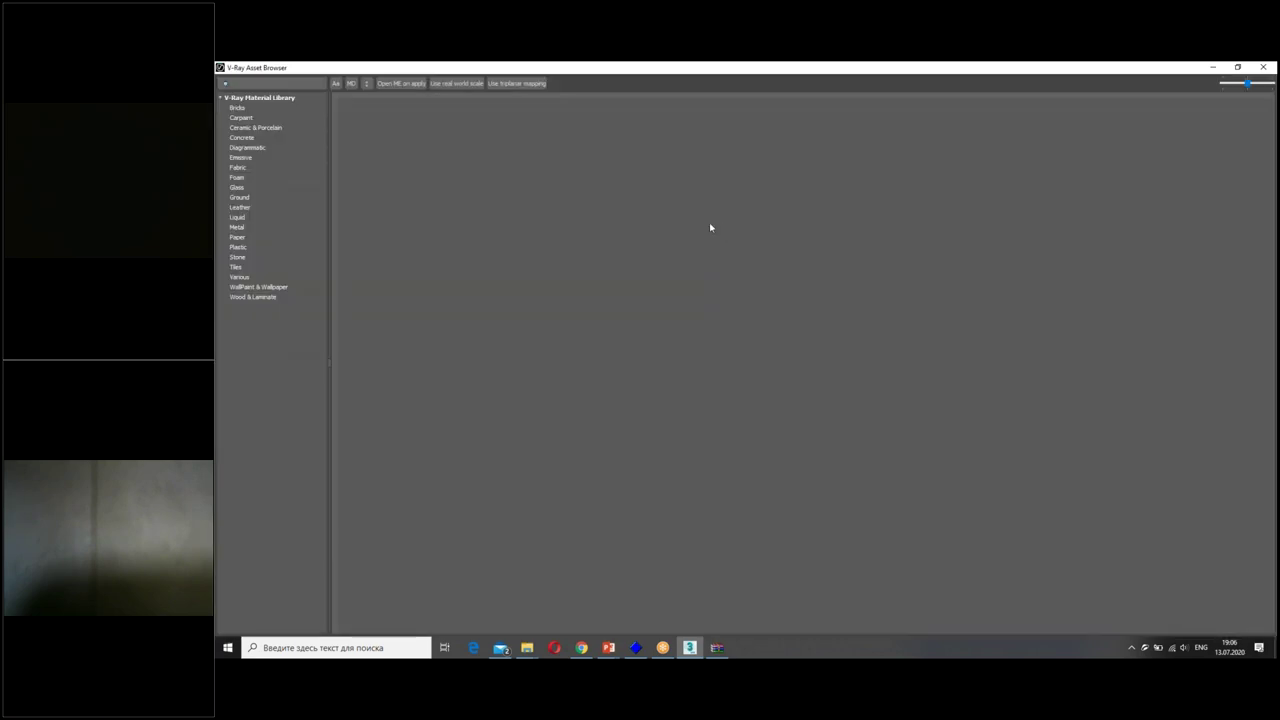
pyautogui.moveTo(543, 70); pyautogui.dragTo(600, 96)
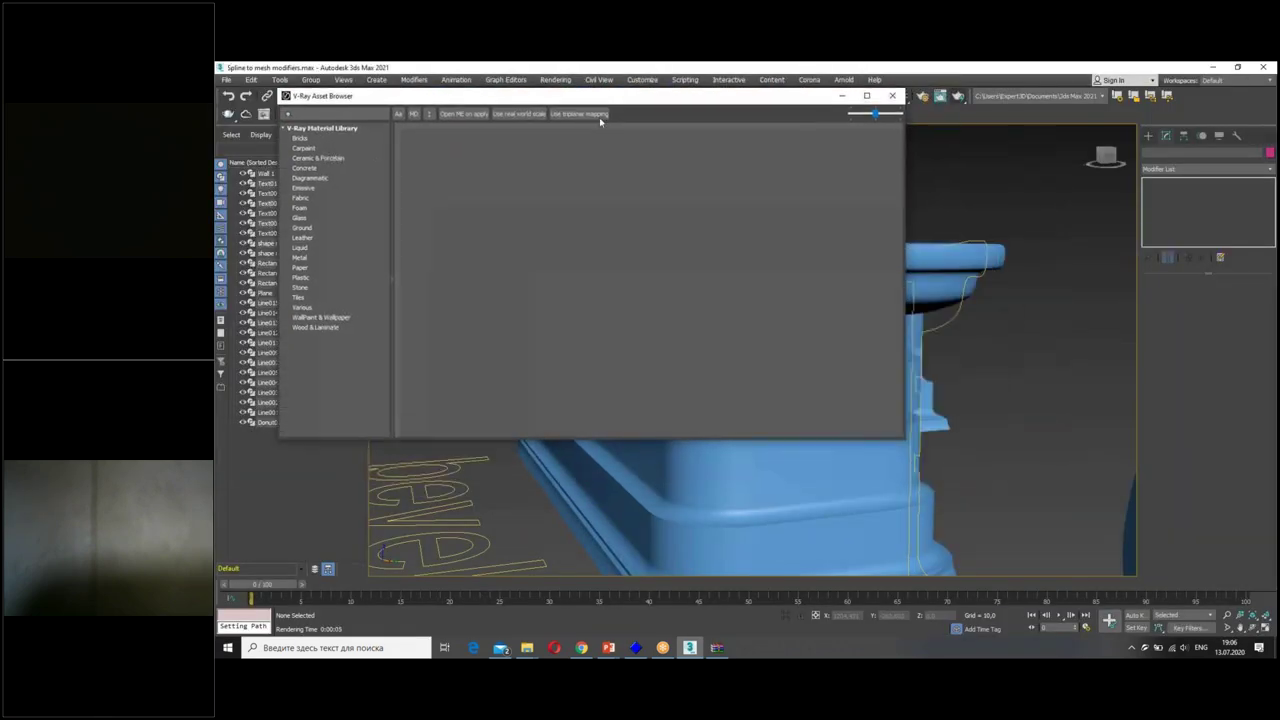
pyautogui.moveTo(902, 437); pyautogui.dragTo(1021, 565)
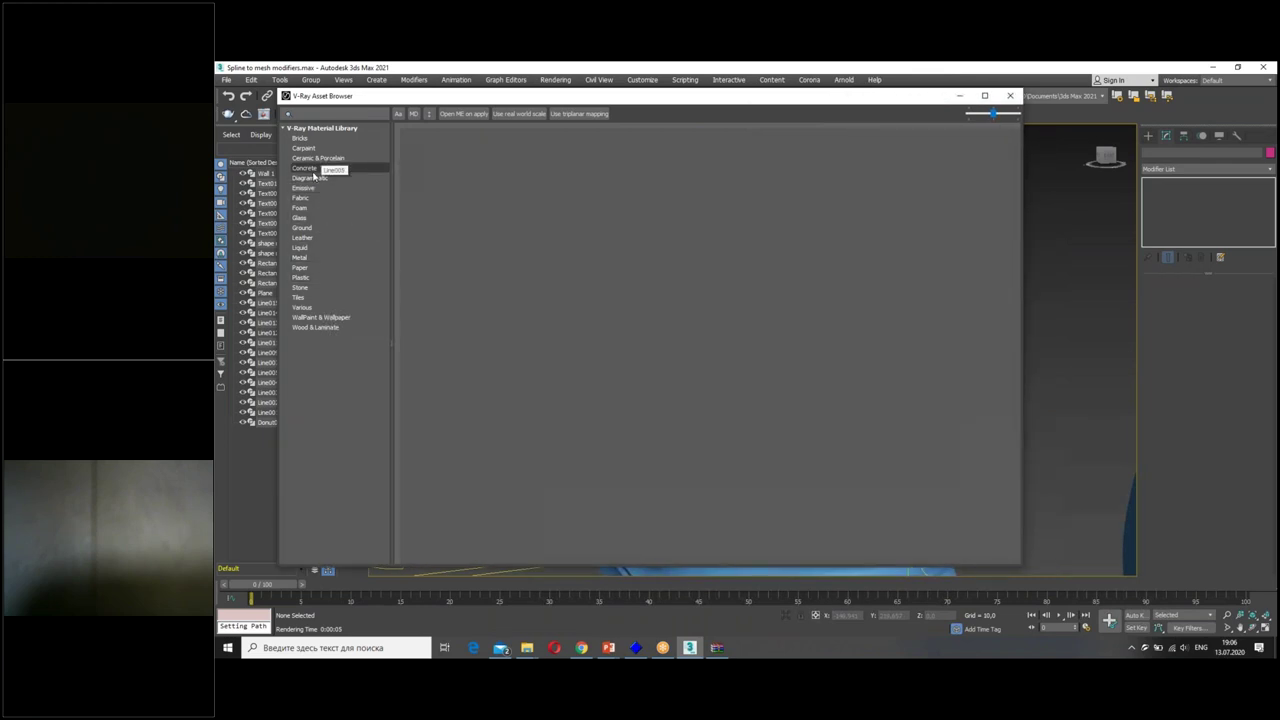
pyautogui.click(310, 167)
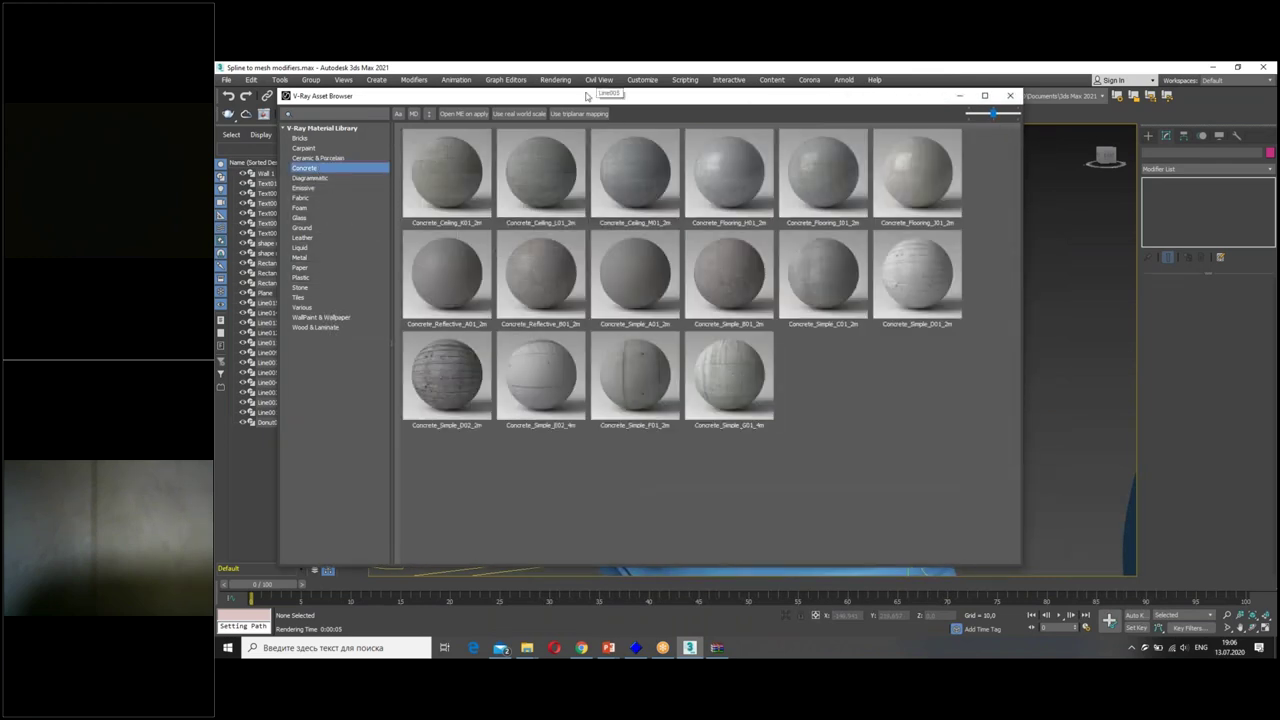
pyautogui.moveTo(585, 97); pyautogui.dragTo(1065, 243)
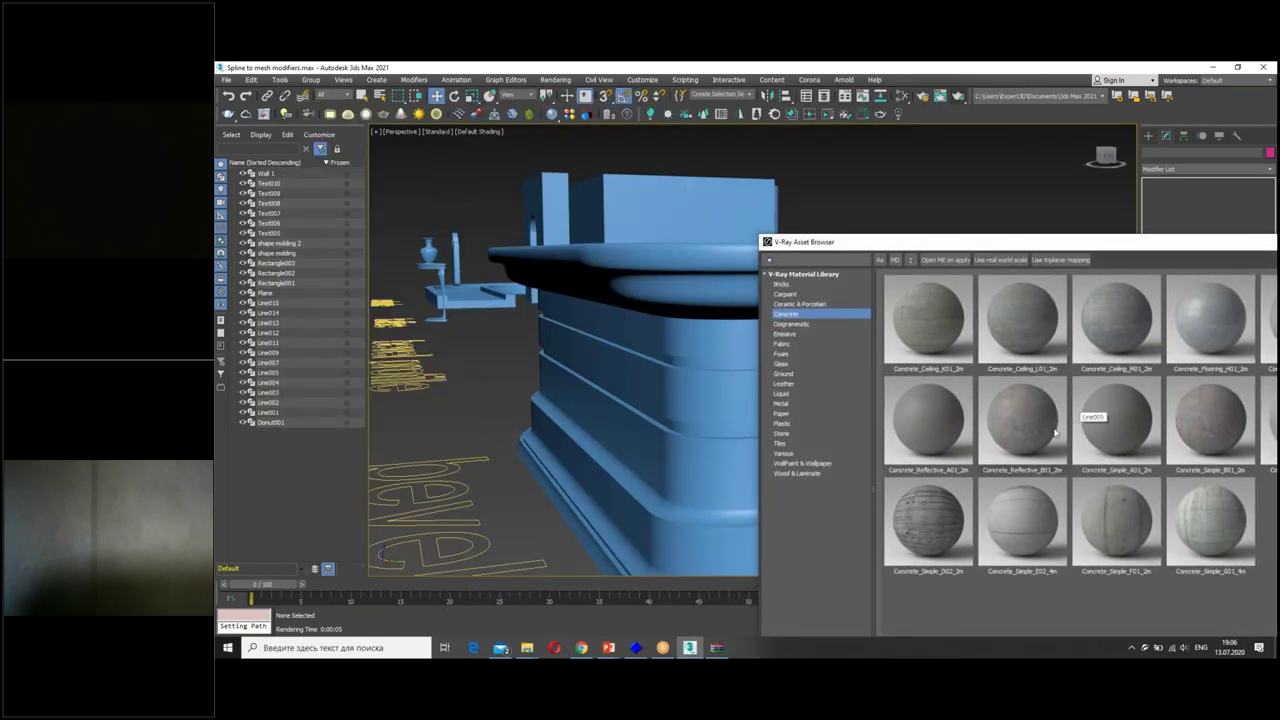
pyautogui.moveTo(930, 420); pyautogui.dragTo(708, 356)
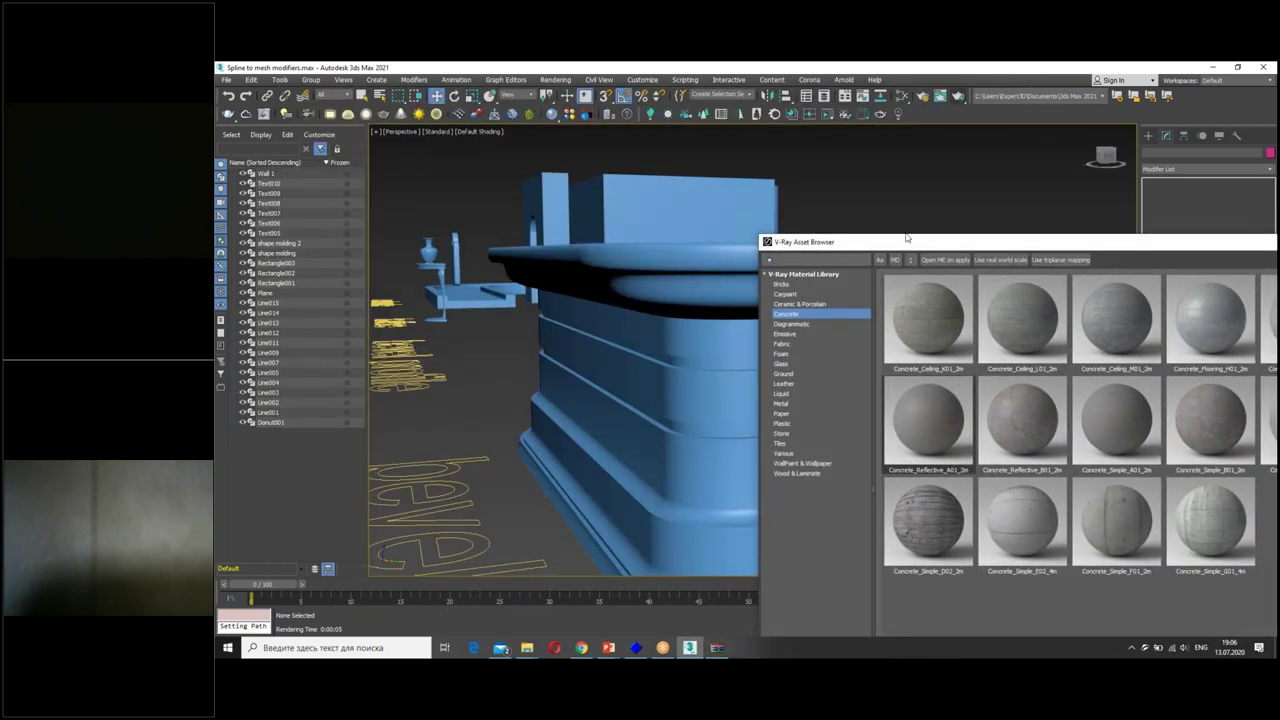
pyautogui.moveTo(846, 245)
pyautogui.mouseDown()
pyautogui.moveTo(878, 232)
pyautogui.moveTo(834, 216)
pyautogui.mouseUp()
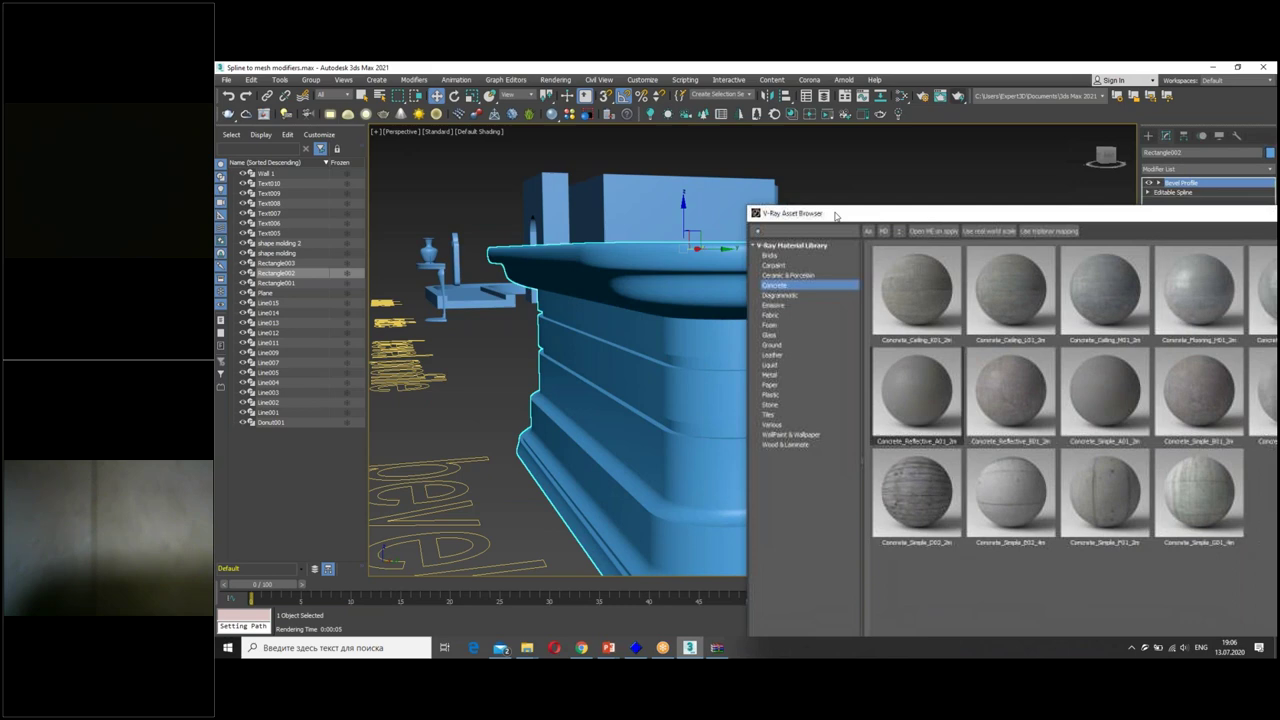
pyautogui.rightClick(917, 380)
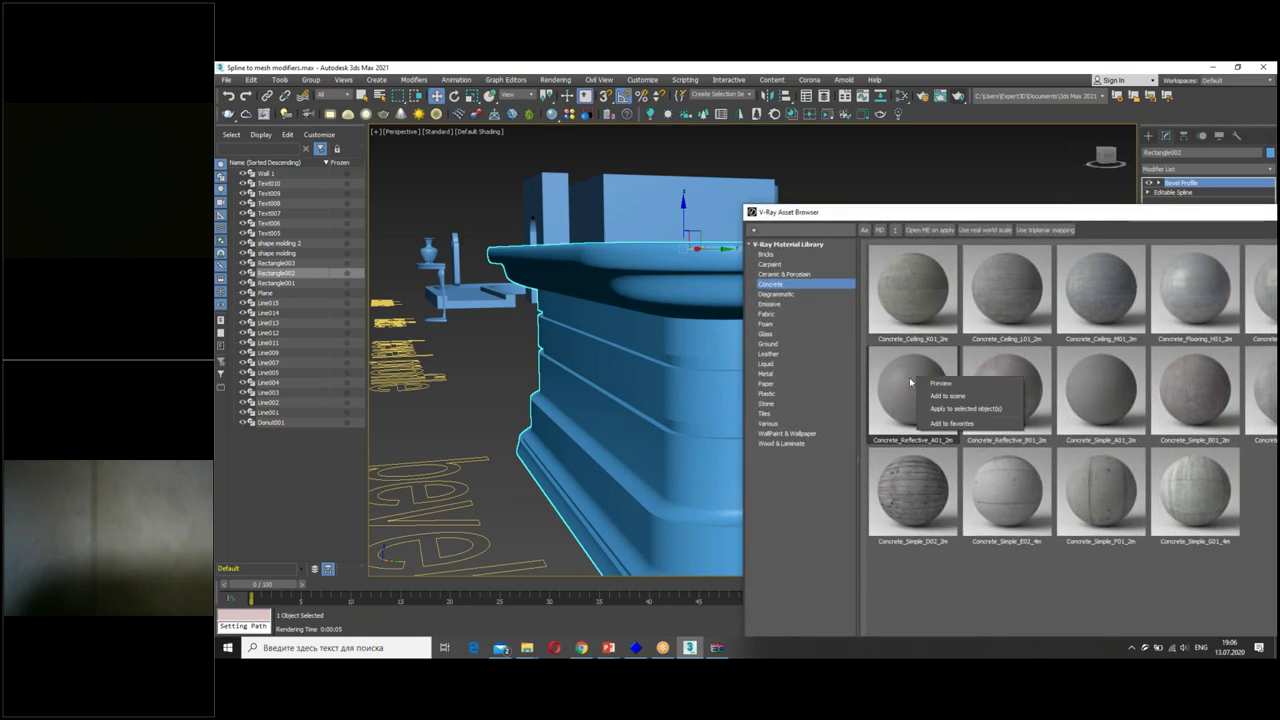
pyautogui.click(965, 408)
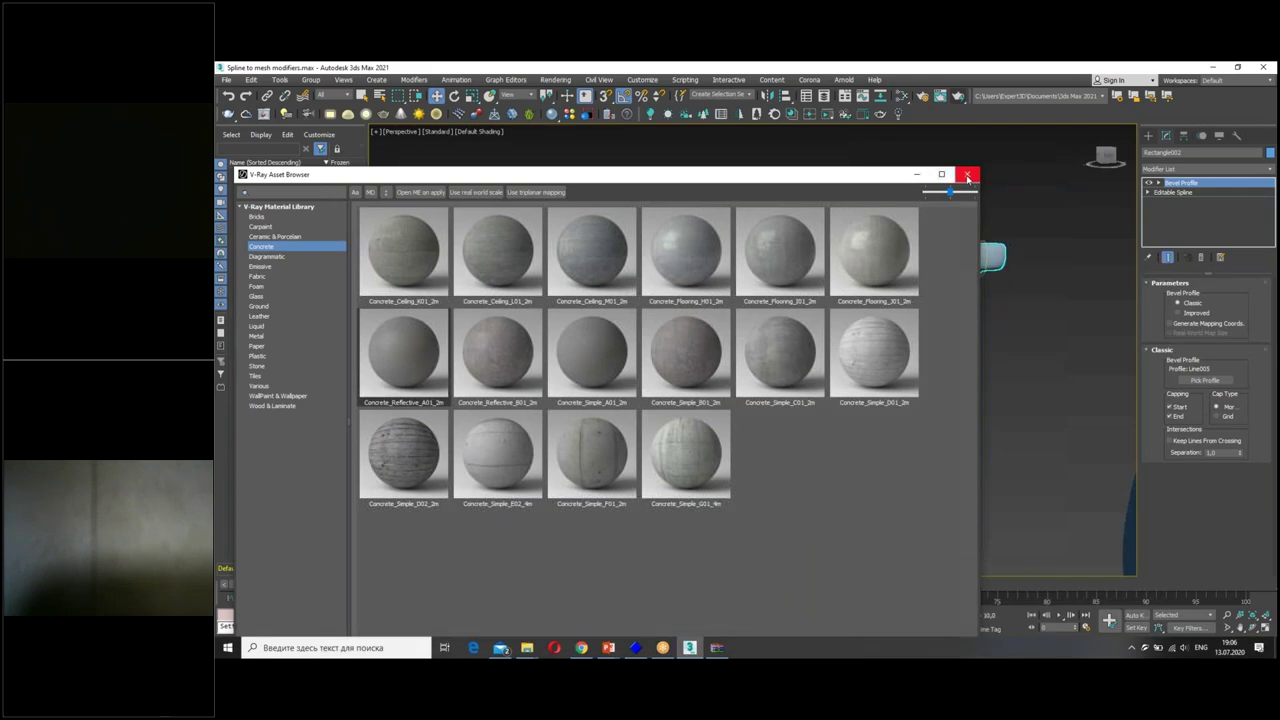
# Turn on Generate Mapping Coords. for the counter and test-render the mapped concrete texture.
pyautogui.click(966, 174)
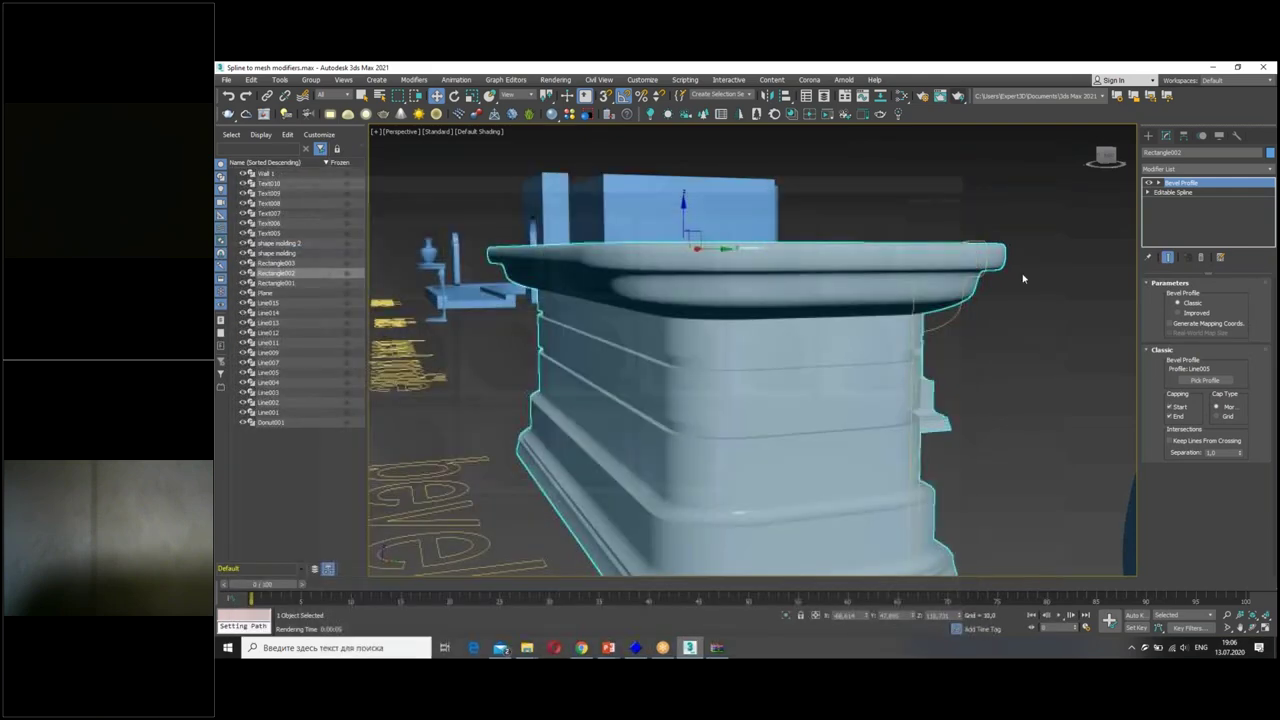
pyautogui.click(1198, 324)
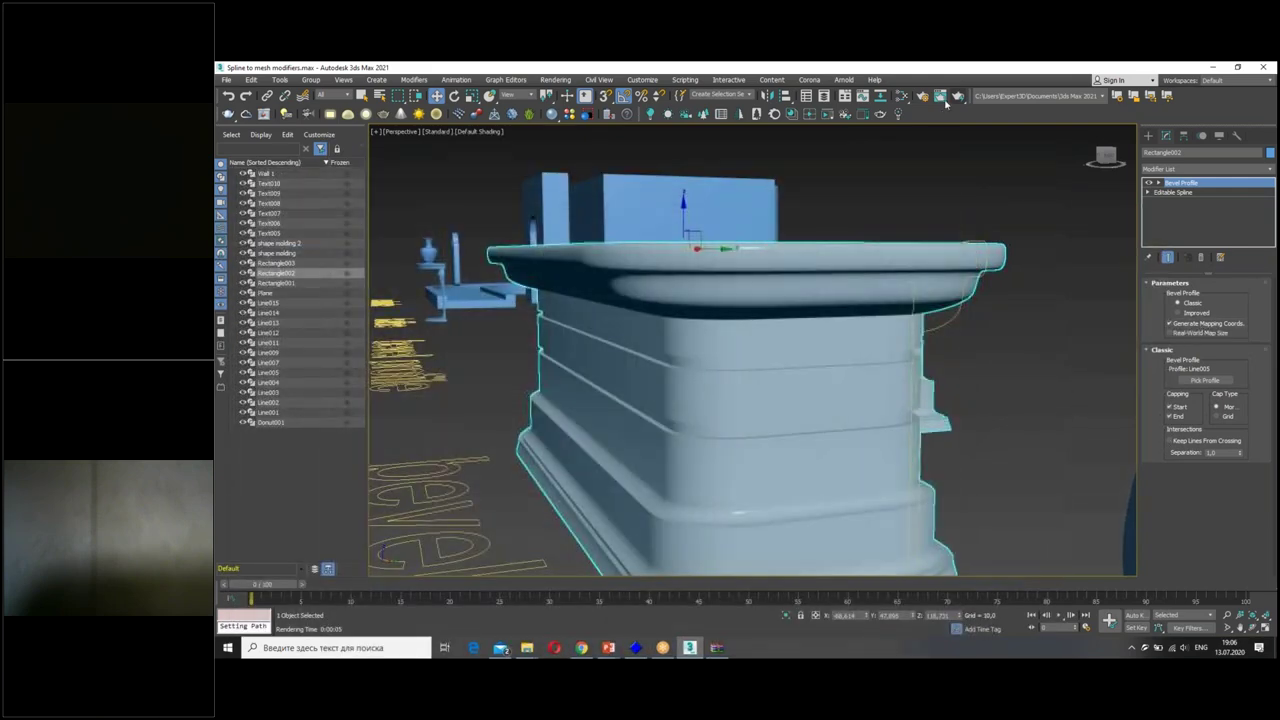
pyautogui.hotkey('shift', 'q')
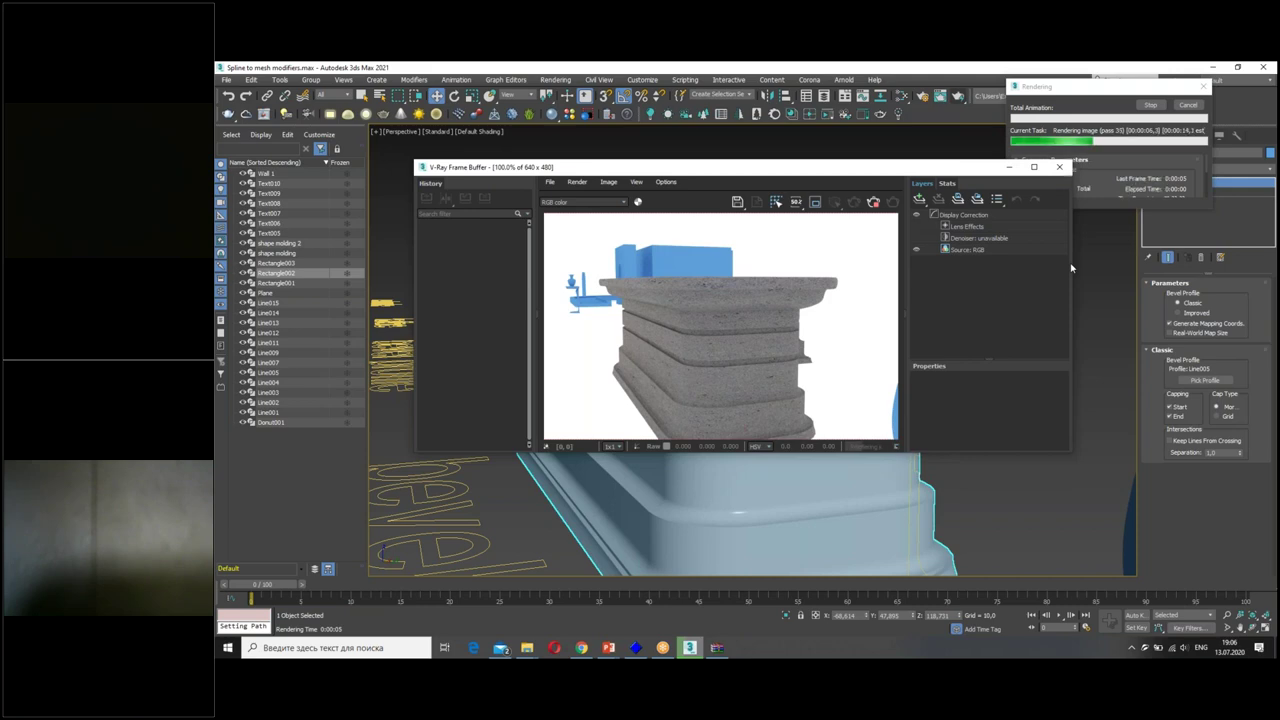
pyautogui.click(1141, 150)
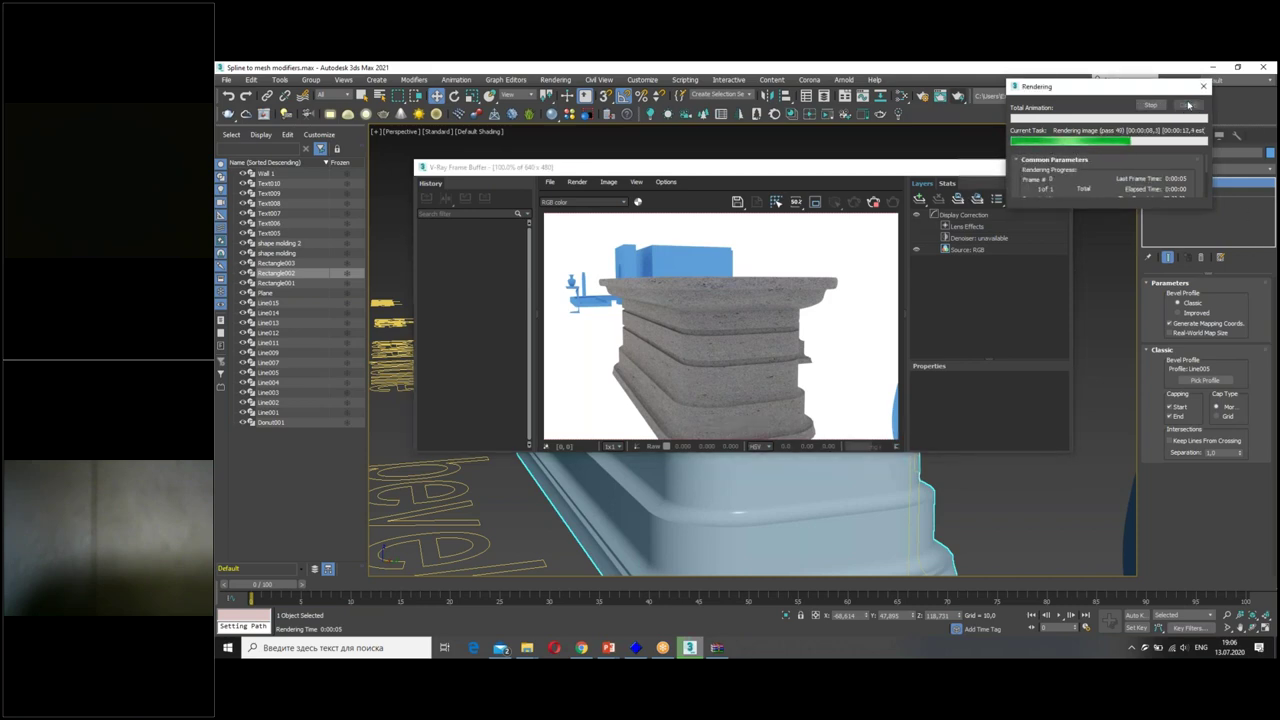
pyautogui.click(1061, 167)
pyautogui.click(420, 255)
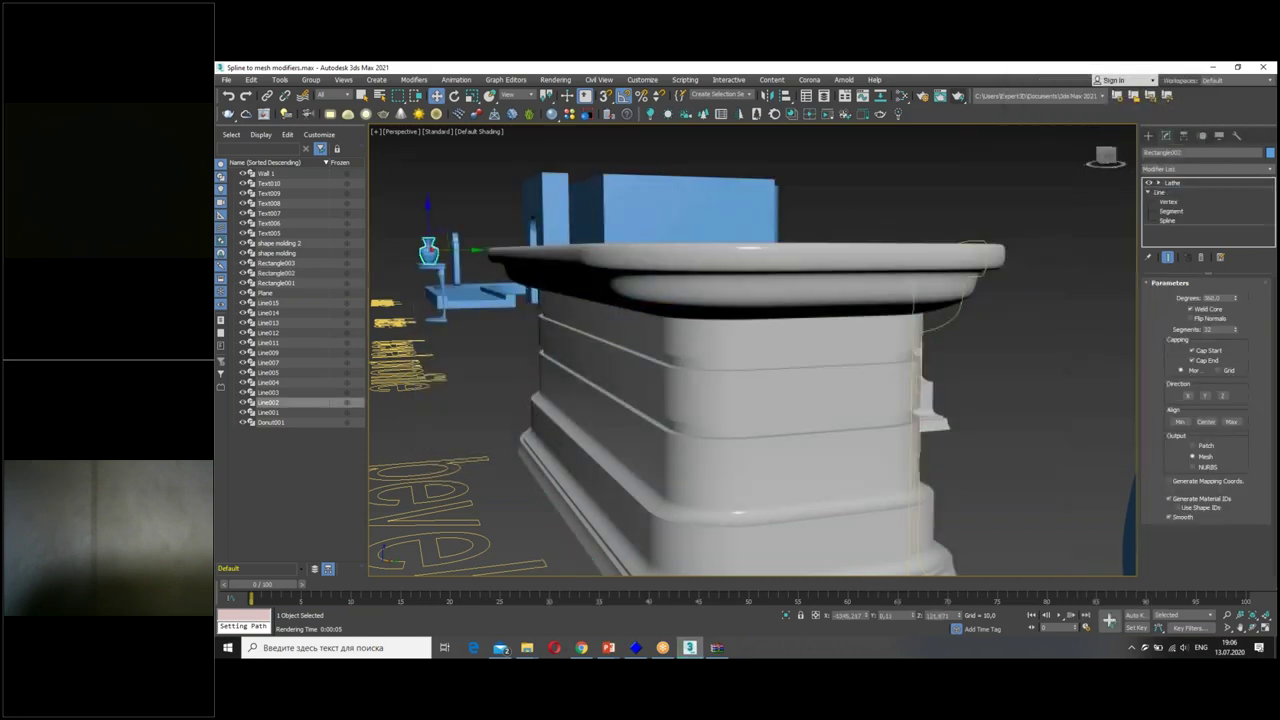
# Frame the vase and enable Generate Mapping Coords. on its Lathe modifier.
pyautogui.press('z')
pyautogui.keyDown('alt'); pyautogui.moveTo(589, 281); pyautogui.dragTo(571, 271, button='middle'); pyautogui.keyUp('alt')
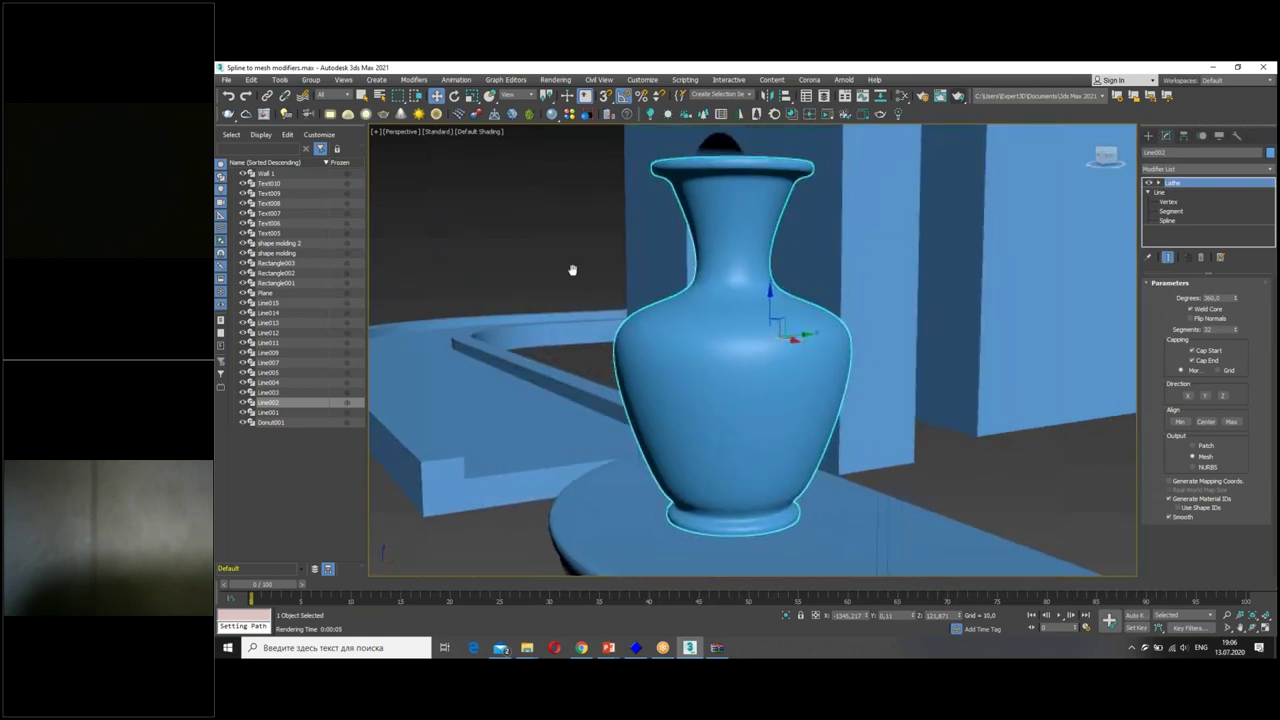
pyautogui.click(1168, 481)
# Apply the Carpaint_Flakes_Wine_Red V-Ray material to the vase and test-render it.
pyautogui.click(569, 114)
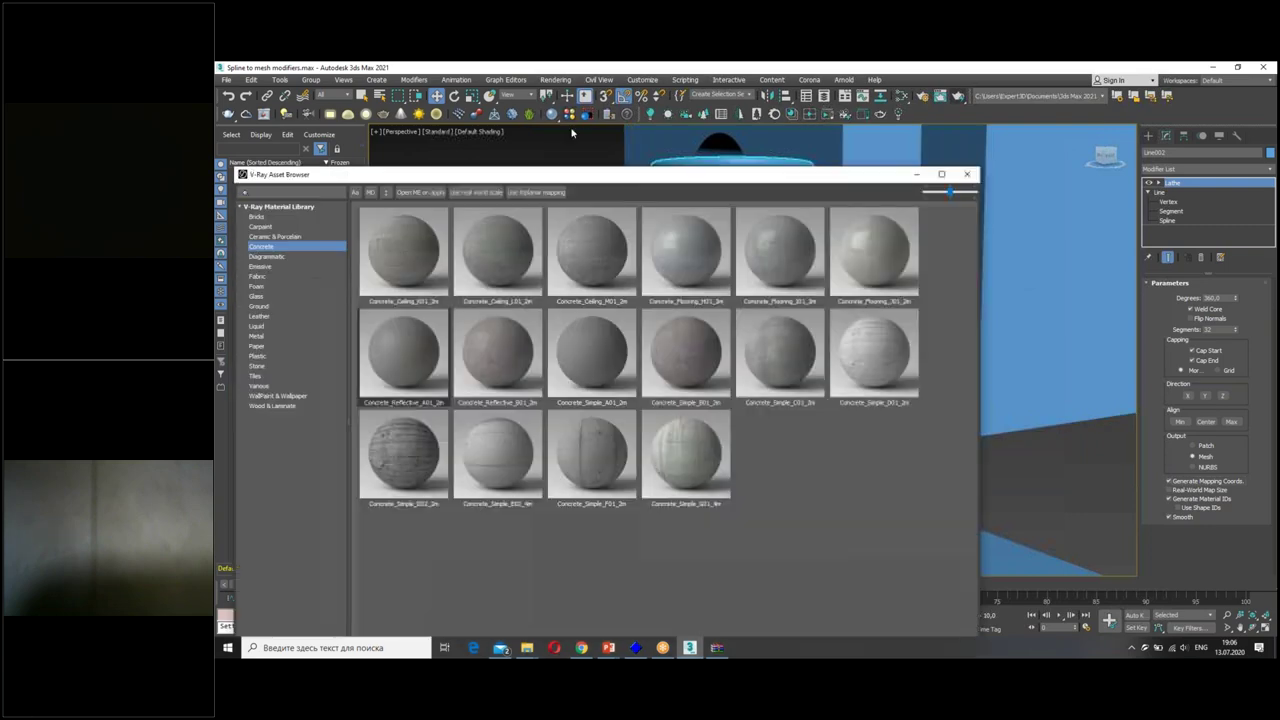
pyautogui.moveTo(623, 183); pyautogui.dragTo(729, 172)
pyautogui.click(362, 215)
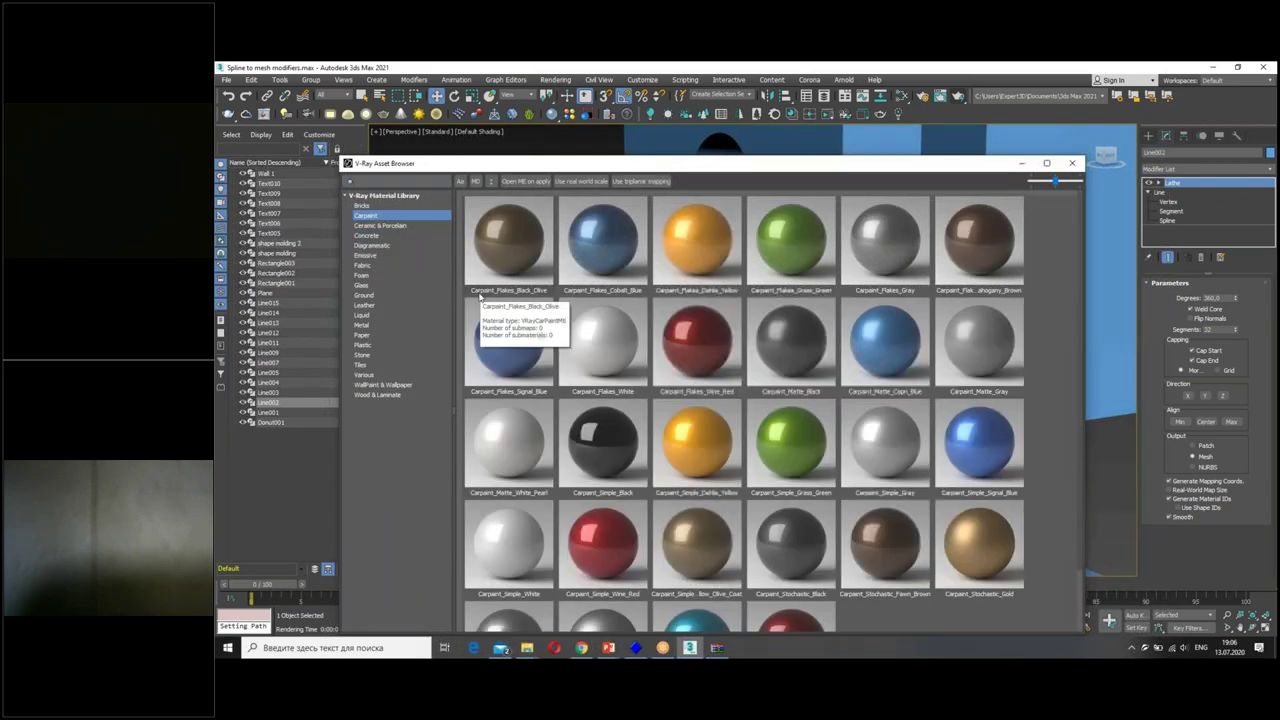
pyautogui.rightClick(686, 343)
pyautogui.click(741, 381)
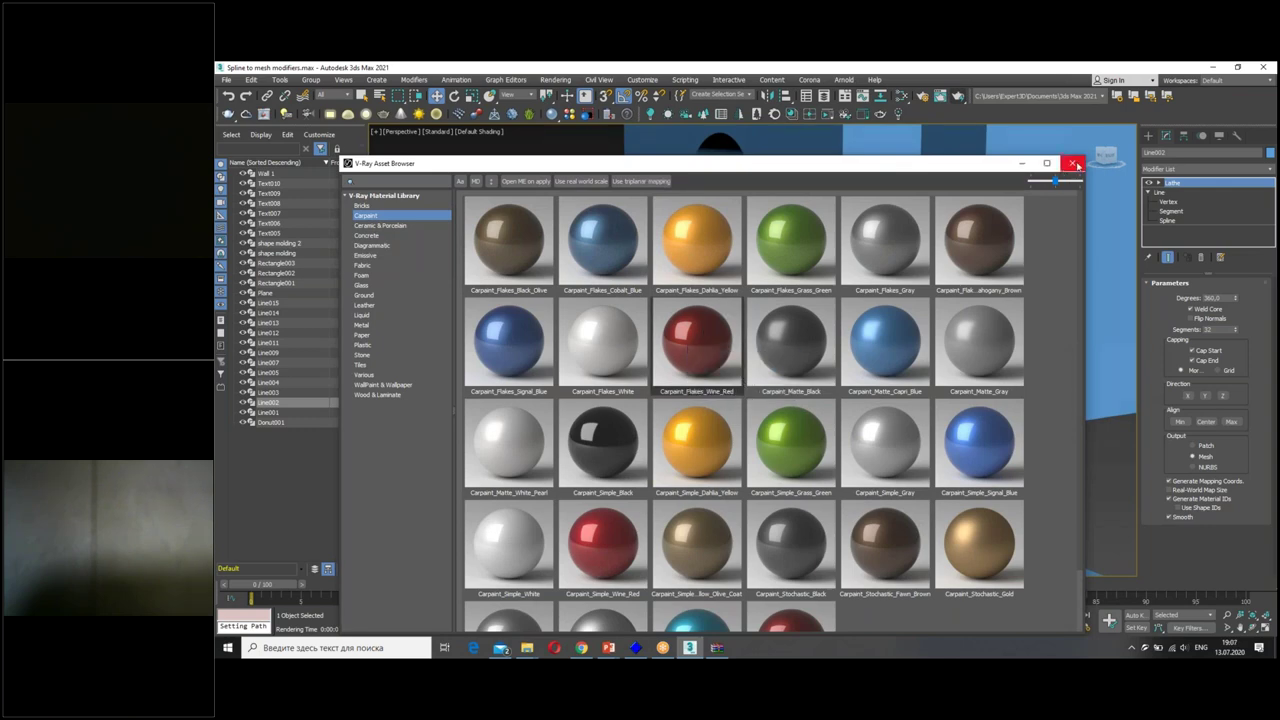
pyautogui.click(1073, 163)
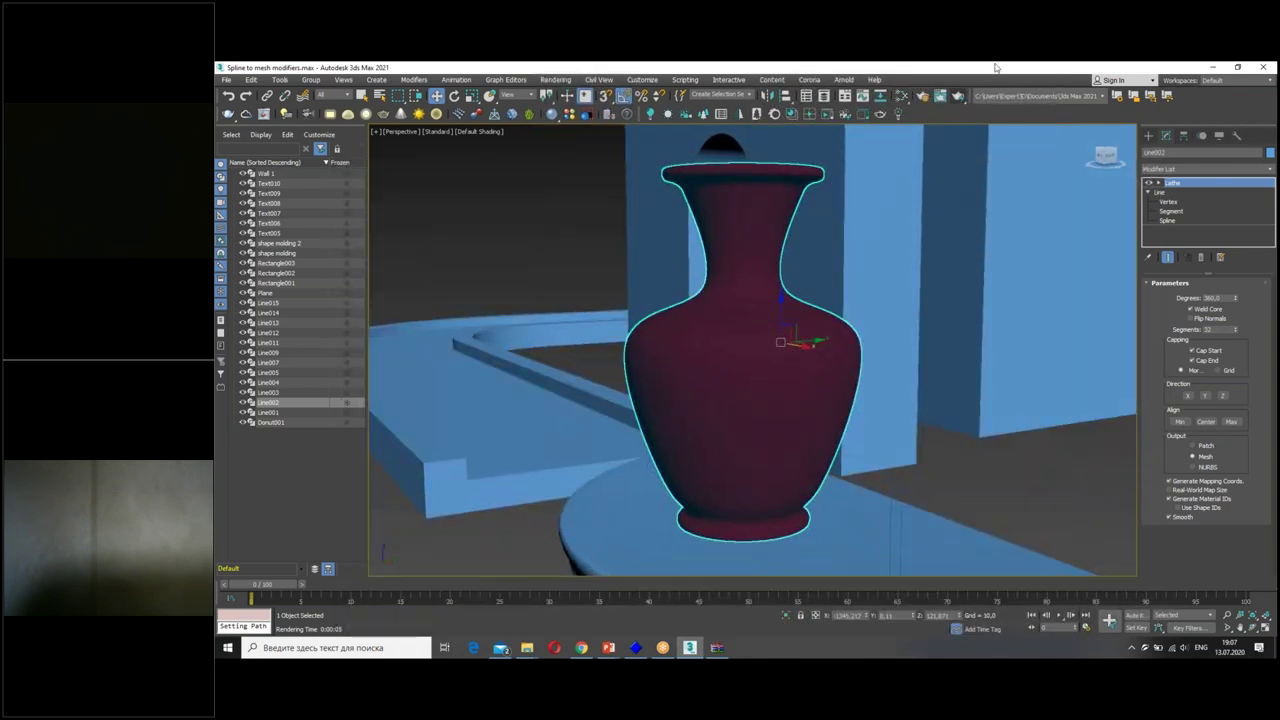
pyautogui.click(958, 96)
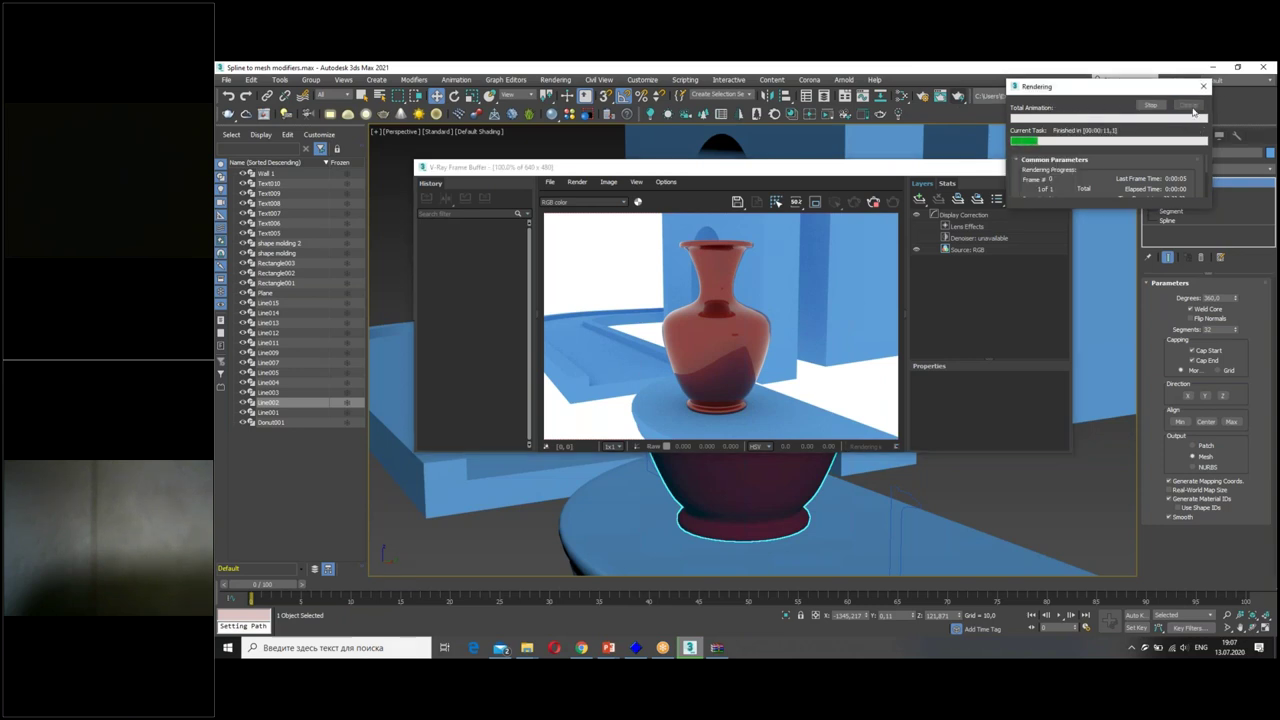
# Close the render progress and V-Ray Frame Buffer windows, returning to the red-shaded vase.
pyautogui.click(1188, 105)
pyautogui.click(1060, 167)
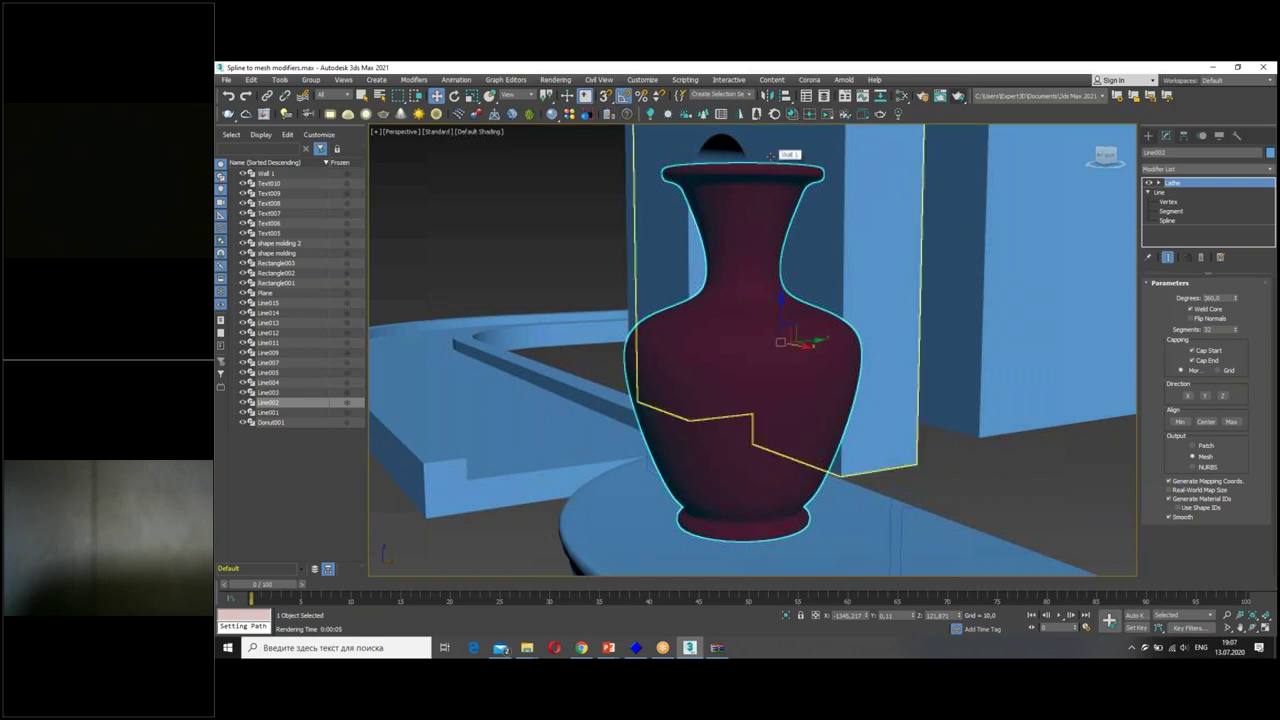
pyautogui.scroll(-4, 857, 251)
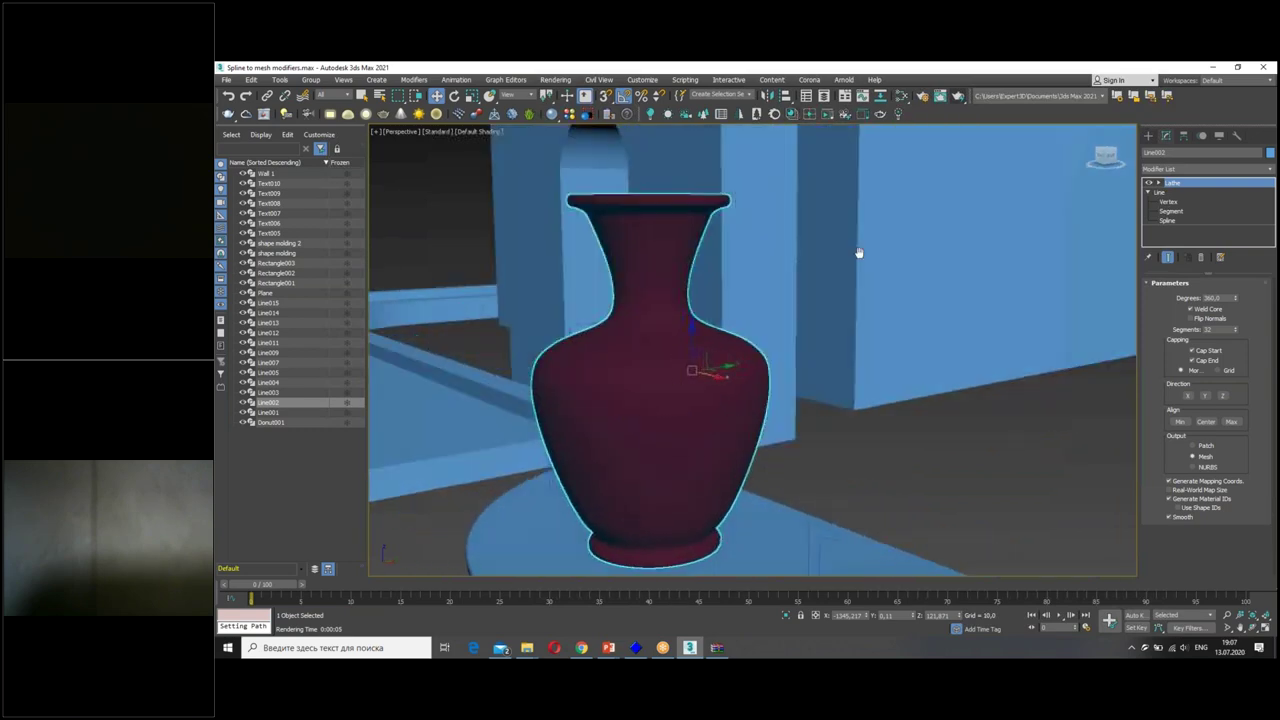
pyautogui.scroll(-5, 888, 263)
pyautogui.scroll(-3, 843, 283)
# Orbit out to view the whole scene and deselect the red vase by clicking empty space.
pyautogui.keyDown('alt'); pyautogui.moveTo(843, 283); pyautogui.dragTo(749, 322, button='middle'); pyautogui.keyUp('alt')
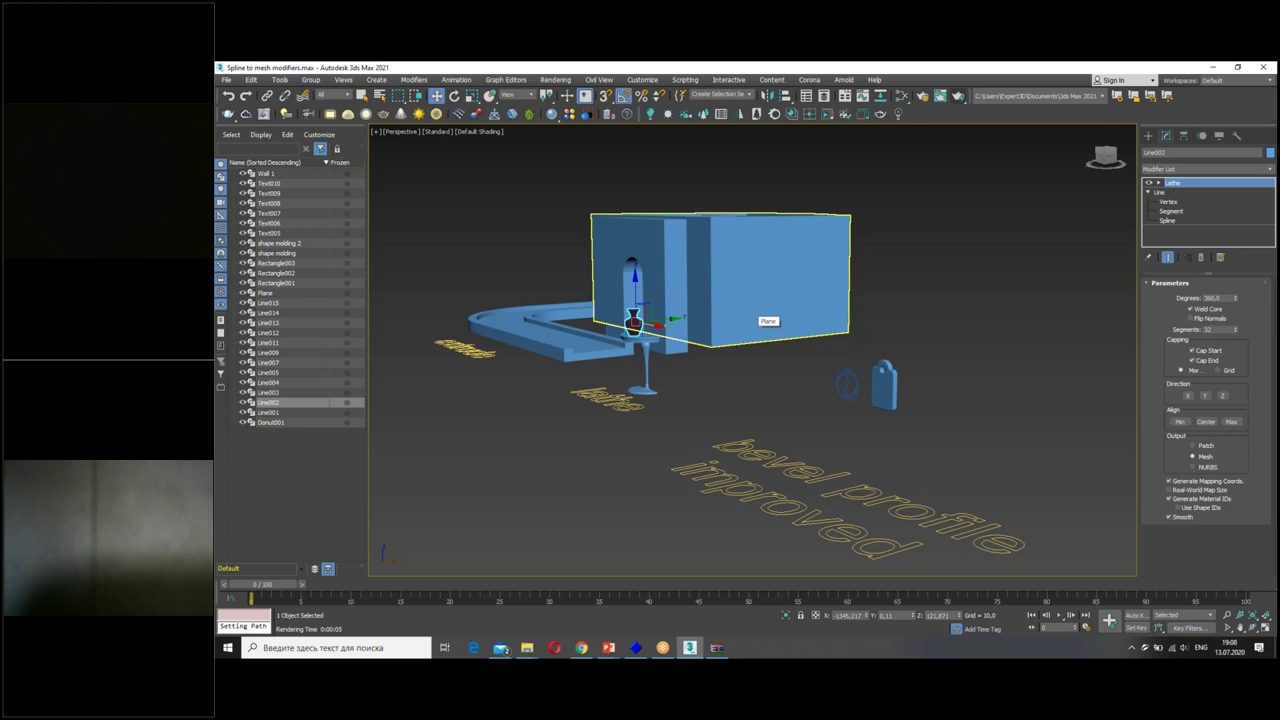
pyautogui.click(668, 513)
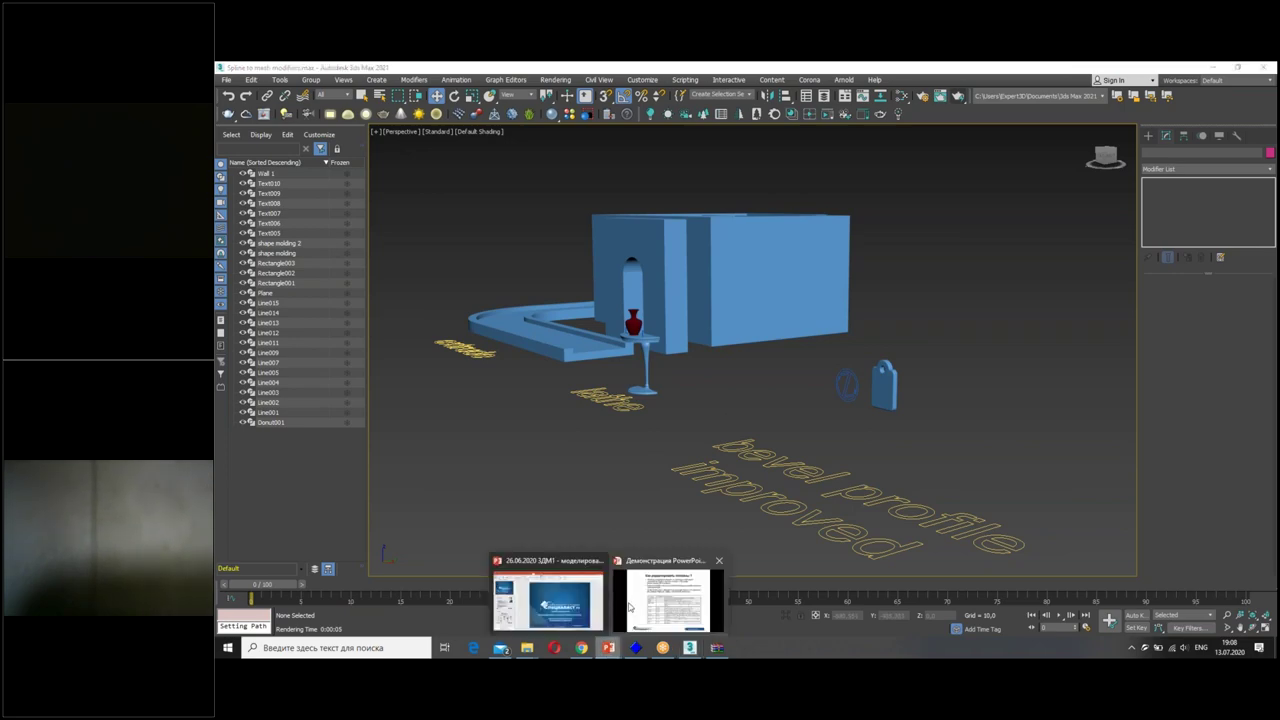
# Page through the course deck back to slide 9, 'Документы об окончании', and restore the window.
pyautogui.click(570, 602)
pyautogui.scroll(-2, 571, 494)
pyautogui.scroll(-3, 571, 494)
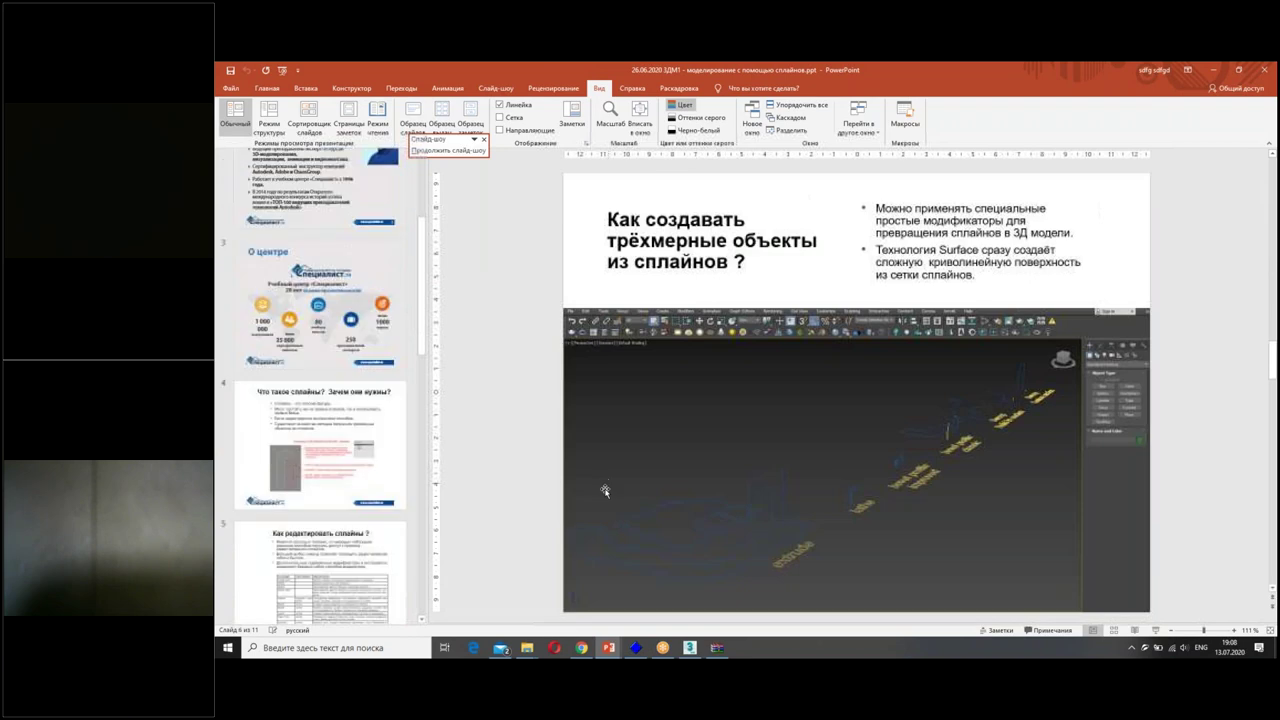
pyautogui.scroll(-1, 571, 494)
pyautogui.scroll(-1, 571, 494)
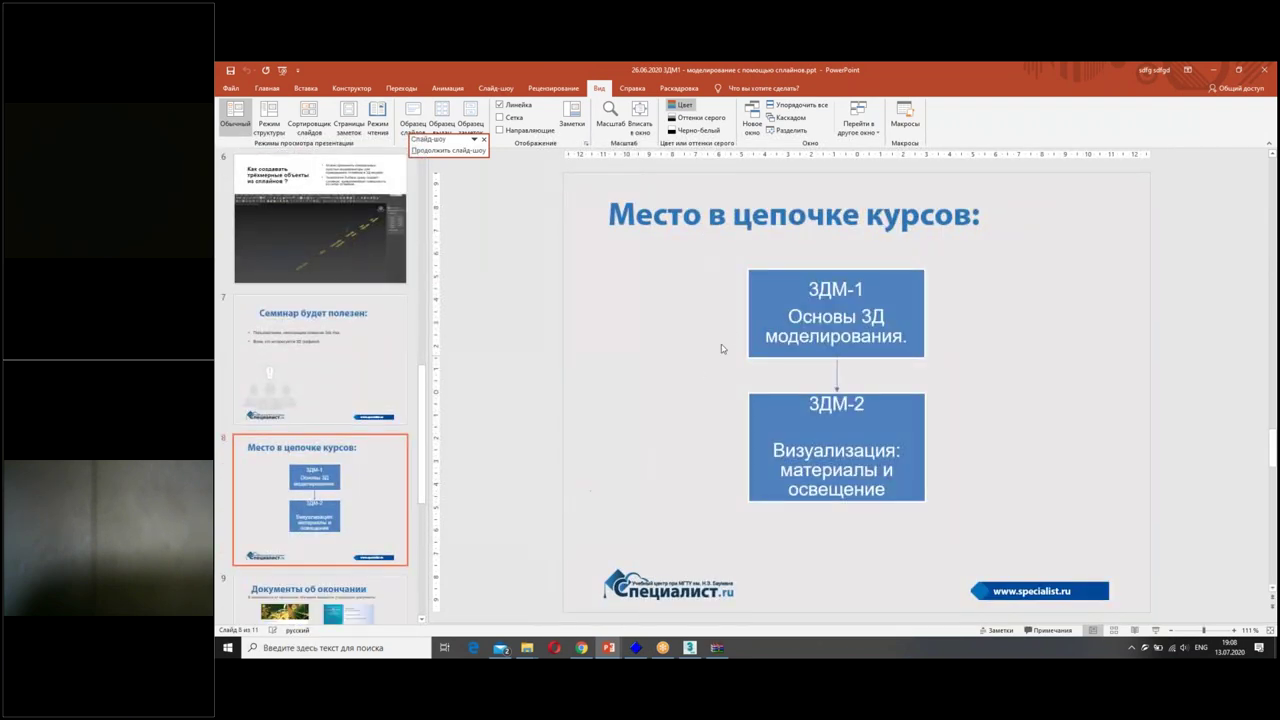
pyautogui.scroll(-1, 658, 420)
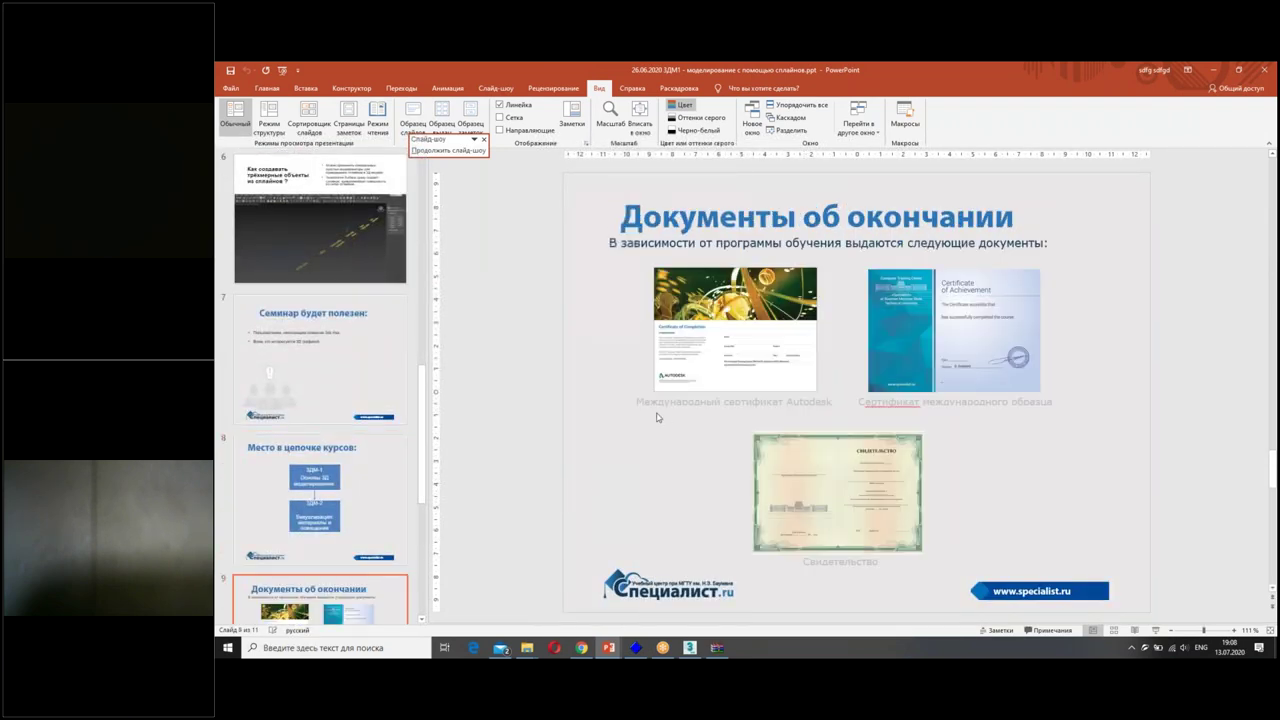
pyautogui.scroll(-1, 658, 422)
pyautogui.scroll(-1, 657, 424)
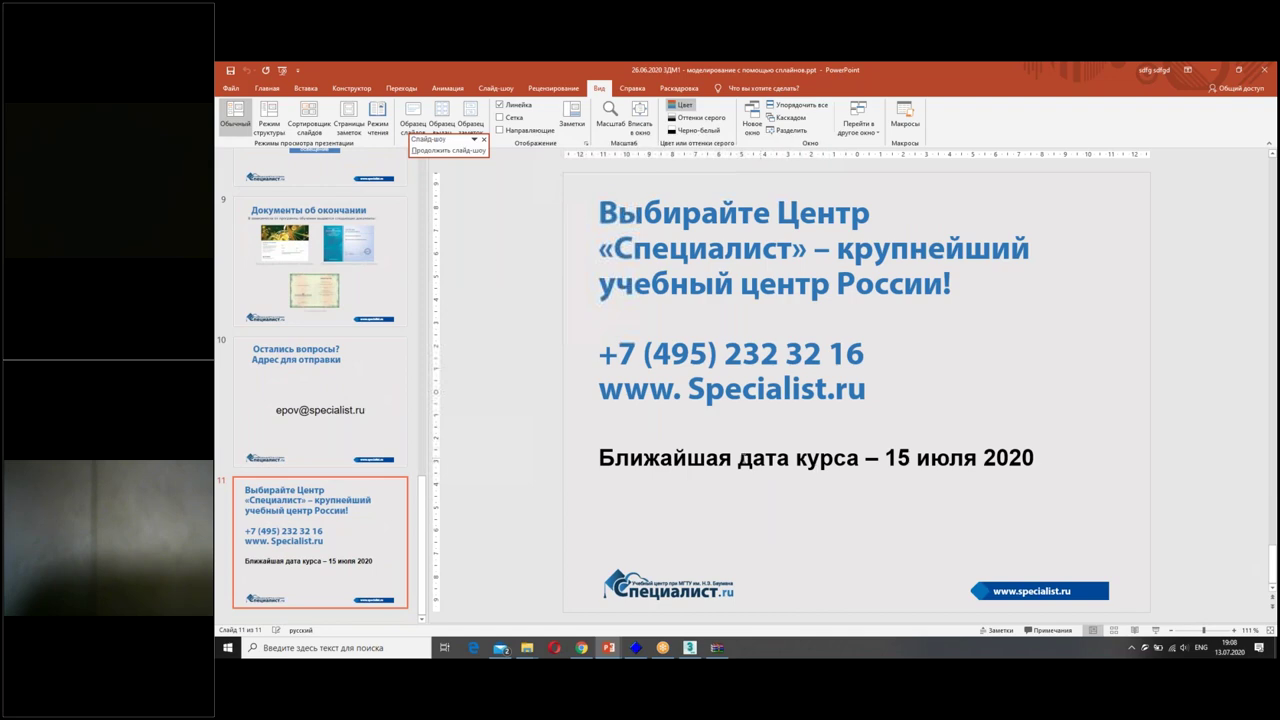
pyautogui.press('pageup')
pyautogui.press('pageup')
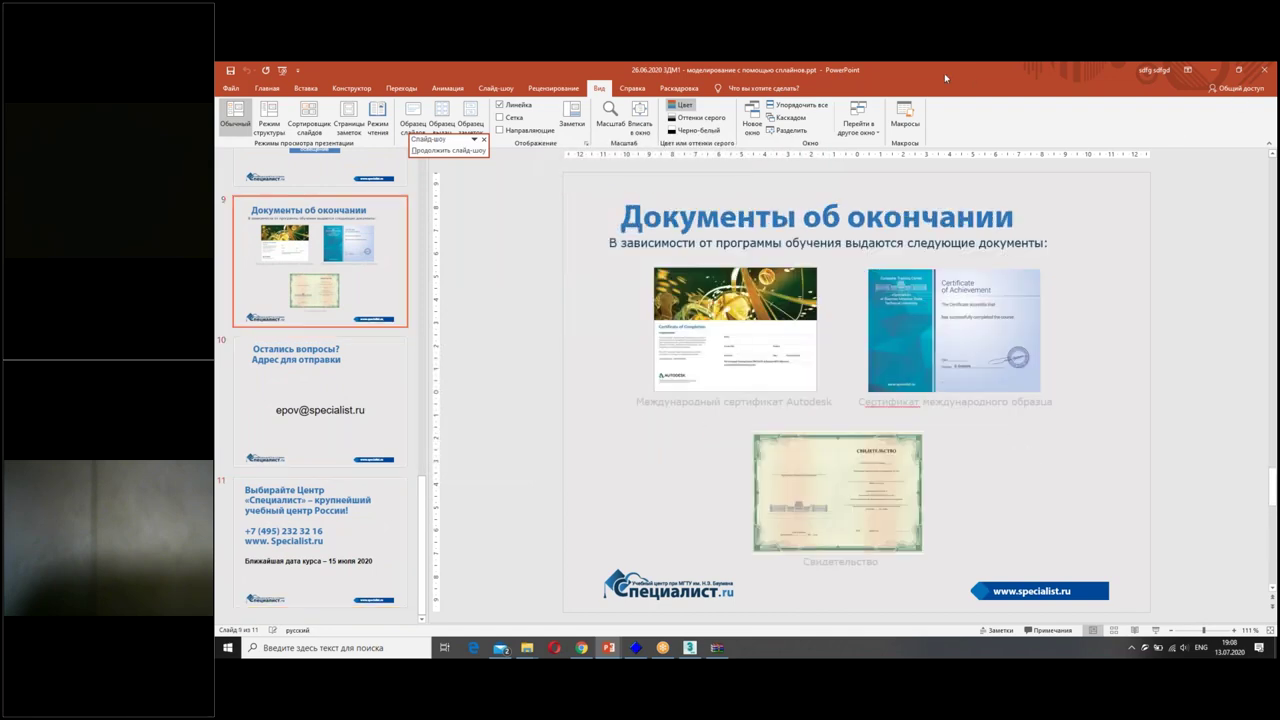
pyautogui.moveTo(944, 73); pyautogui.dragTo(1070, 140)
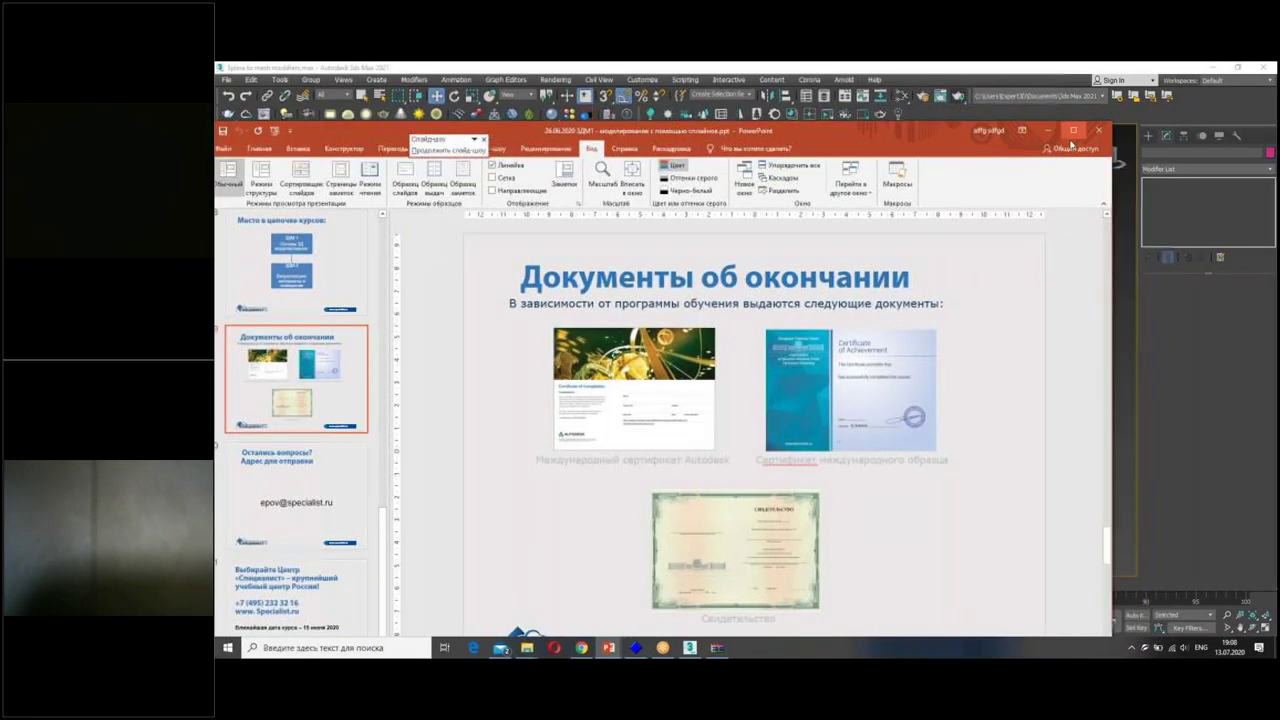
# Minimize the PowerPoint presentation to reveal the 3ds Max scene.
pyautogui.click(1047, 130)
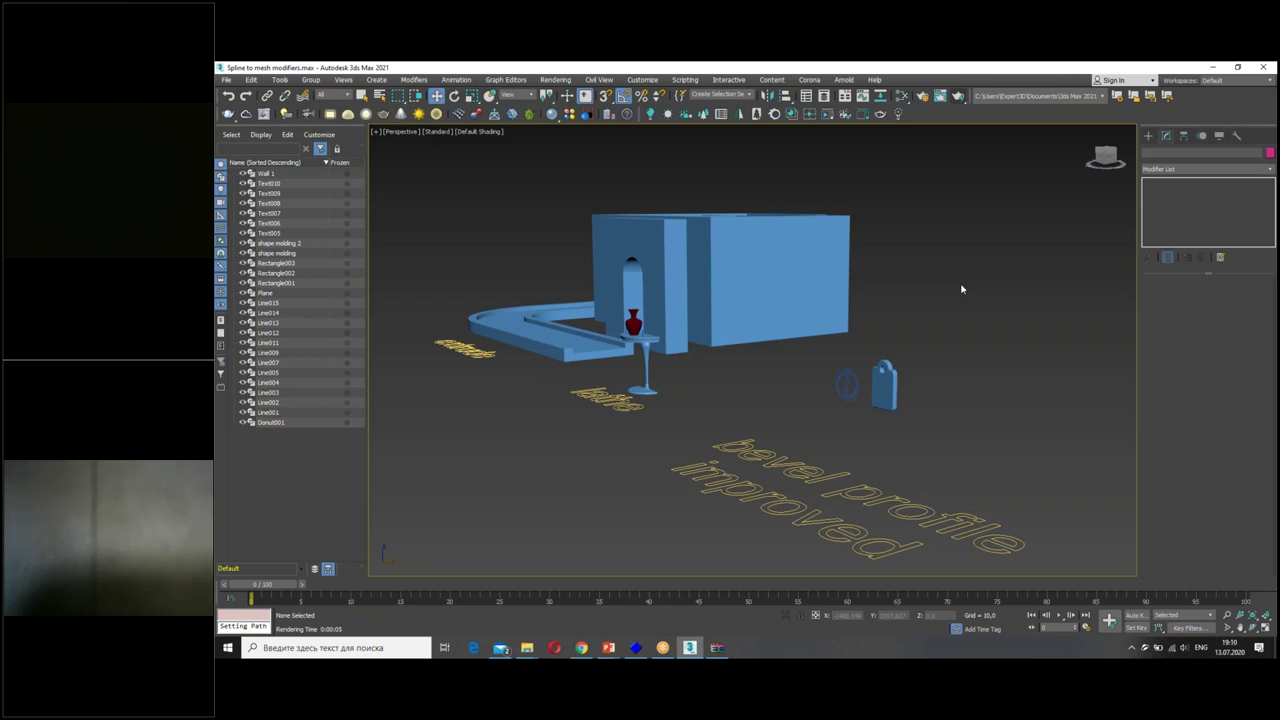
# Open expert3d.ru in a new Chrome tab via the 'ex' autocomplete.
pyautogui.click(581, 647)
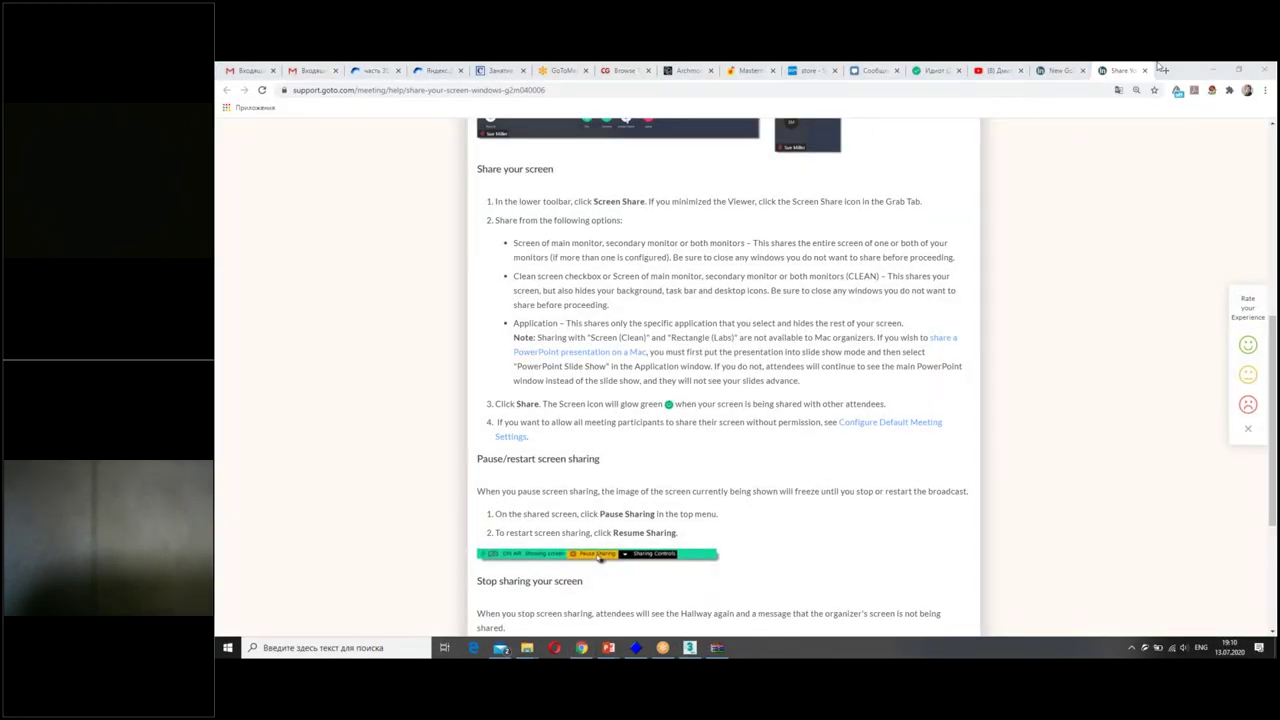
pyautogui.click(1165, 70)
pyautogui.click(586, 90)
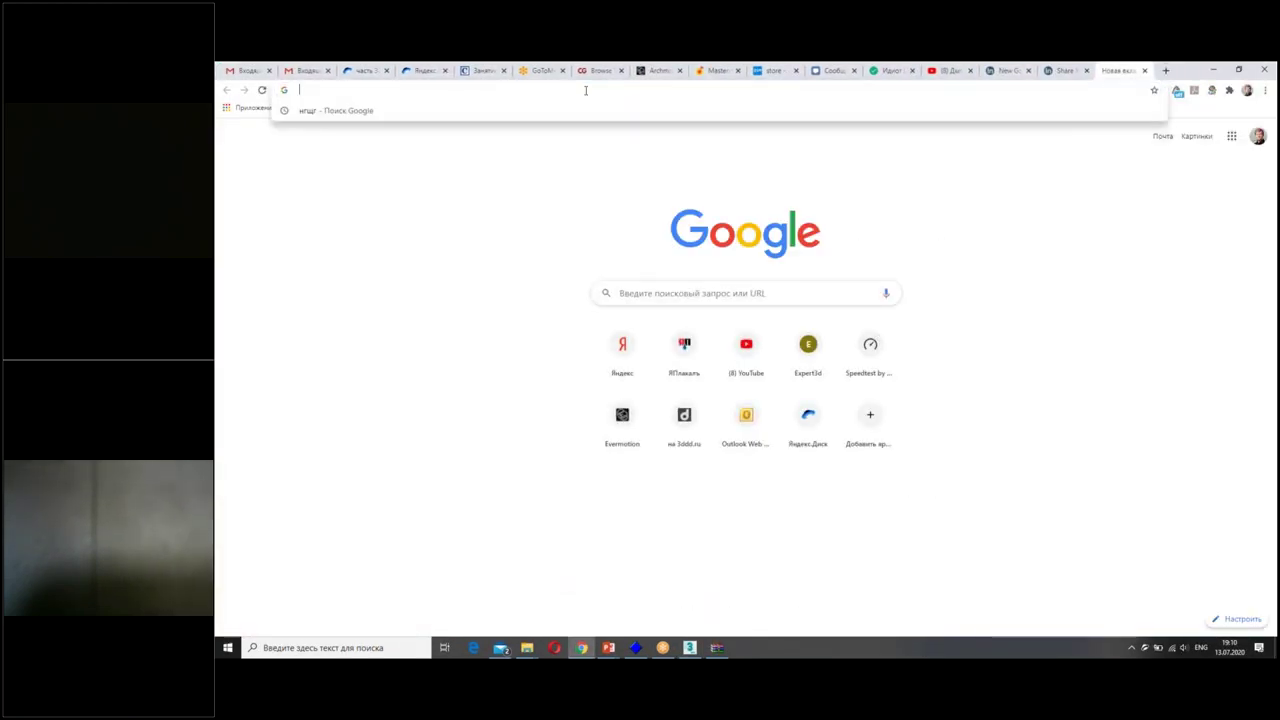
pyautogui.write('ex')
pyautogui.press('Return')
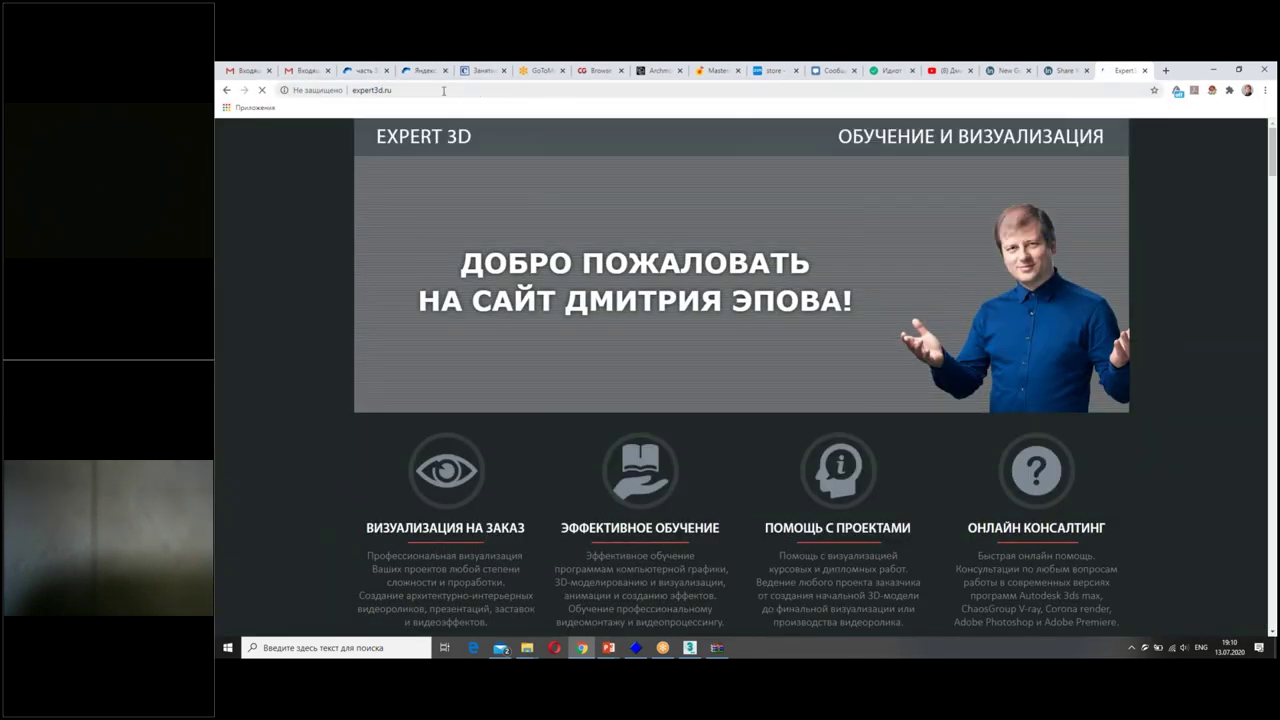
# Copy the expert3d.ru web address and scroll through the home page.
pyautogui.click(586, 90)
pyautogui.rightClick(371, 90)
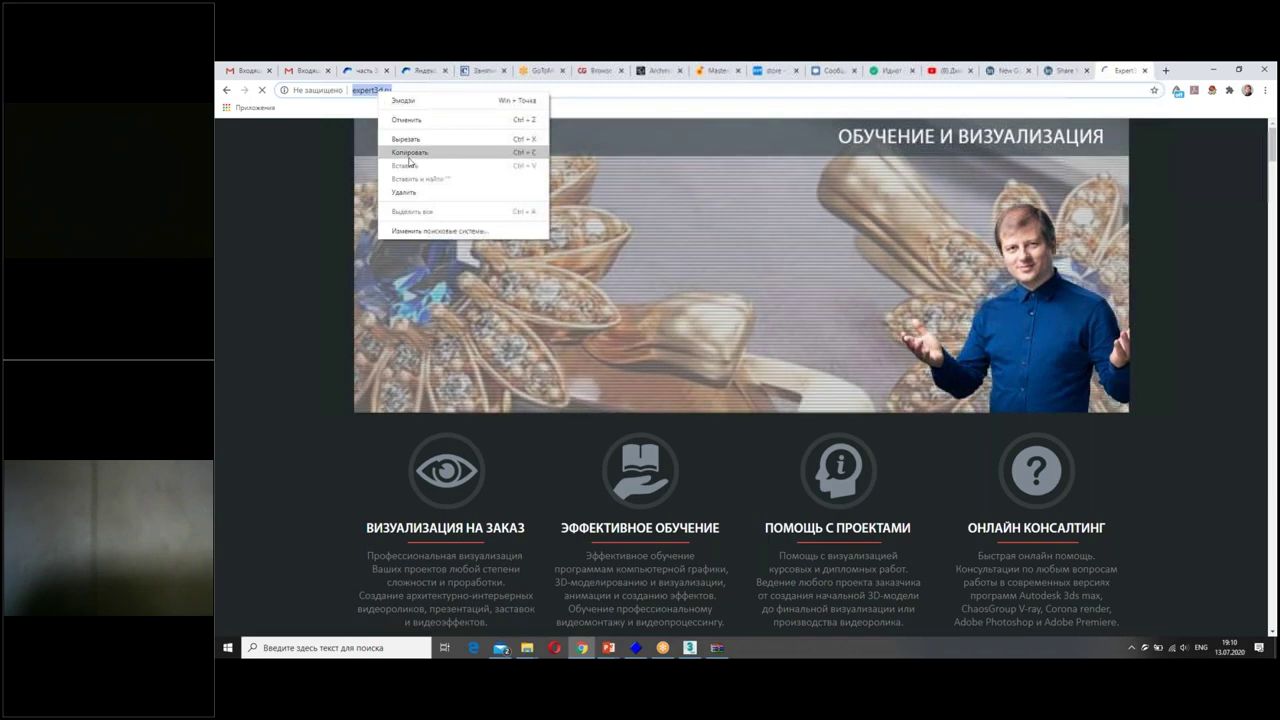
pyautogui.click(400, 149)
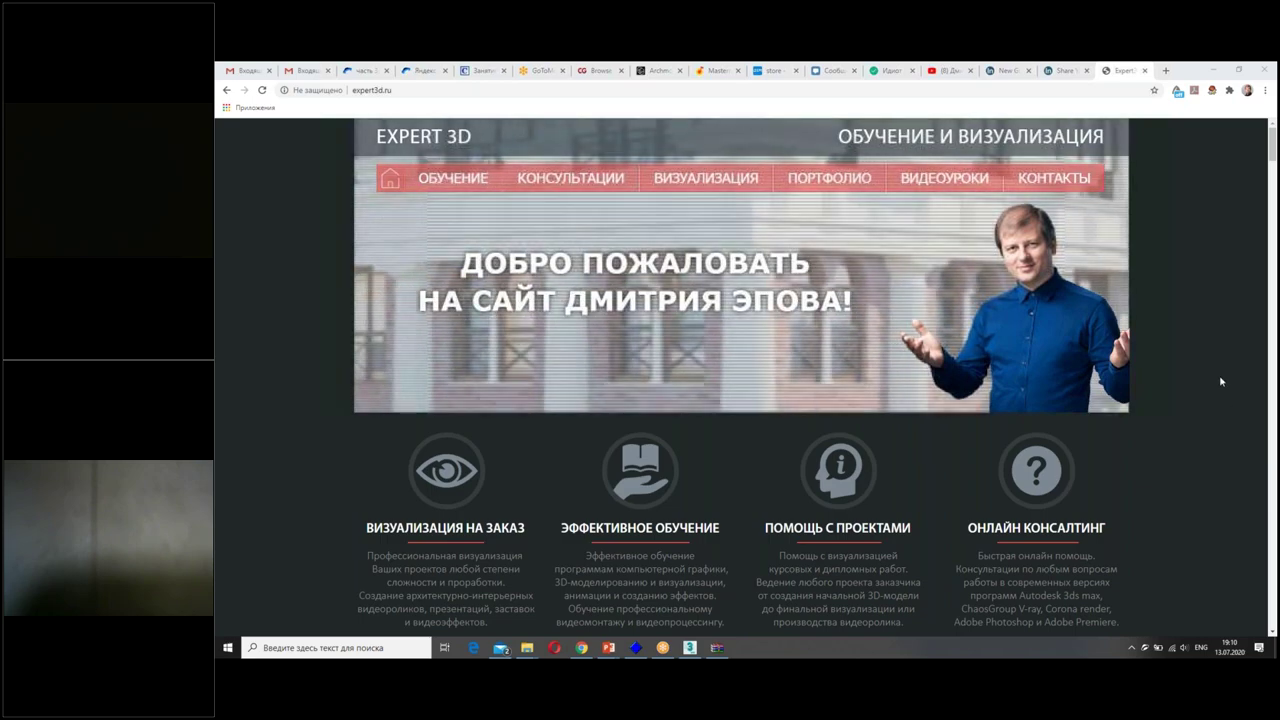
pyautogui.scroll(-5, 1205, 440)
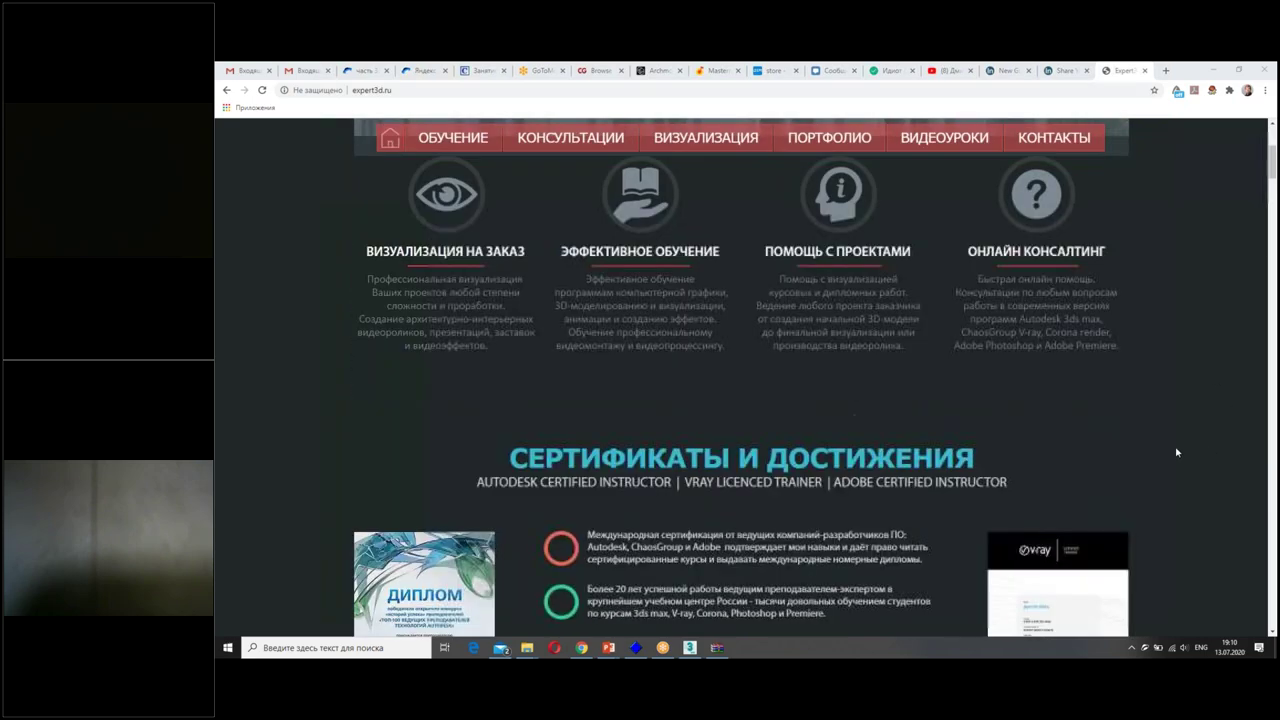
pyautogui.scroll(-3, 740, 400)
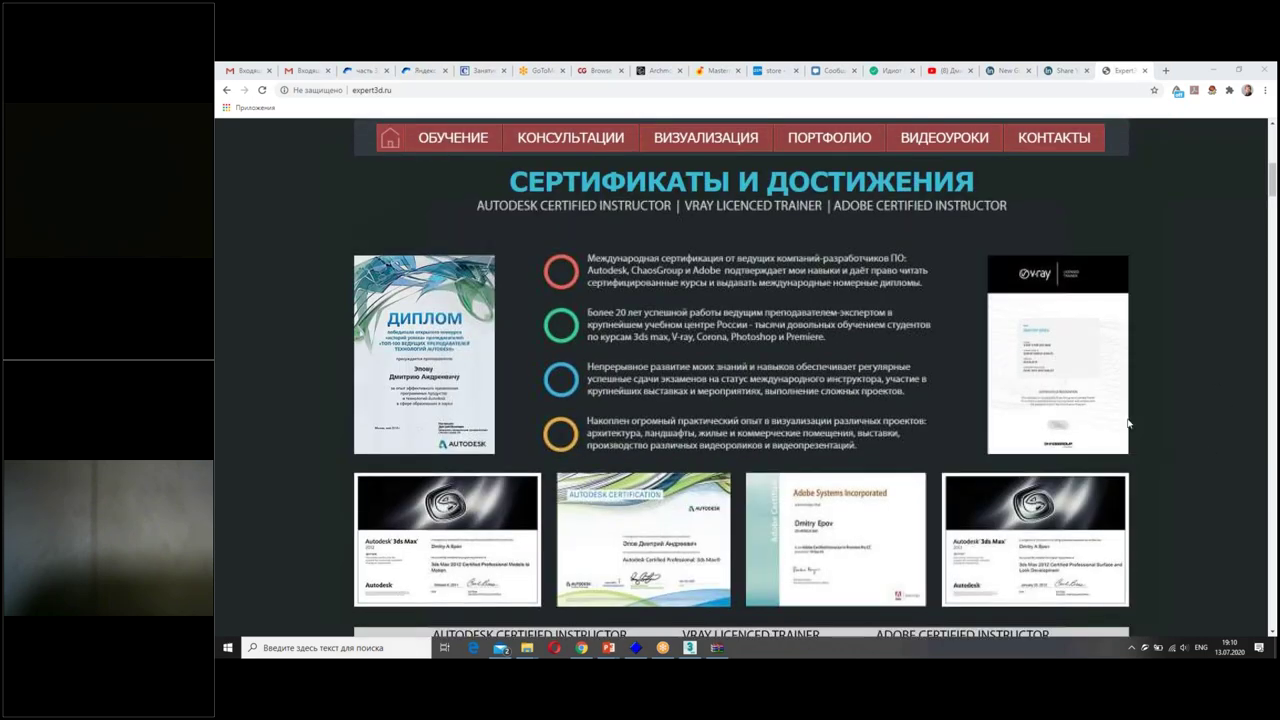
pyautogui.scroll(-3, 305, 418)
pyautogui.scroll(4, 306, 414)
pyautogui.scroll(4, 306, 414)
pyautogui.scroll(-4, 309, 415)
pyautogui.scroll(5, 311, 415)
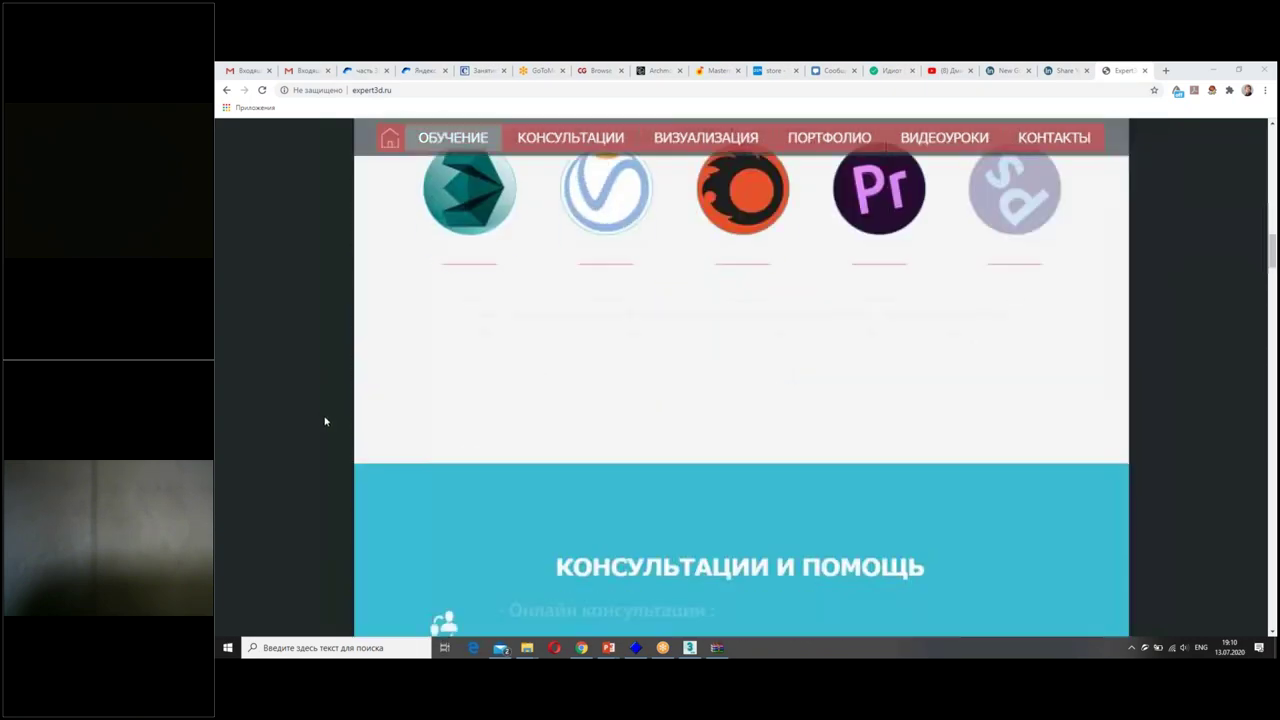
pyautogui.scroll(4, 323, 419)
pyautogui.scroll(-6, 322, 419)
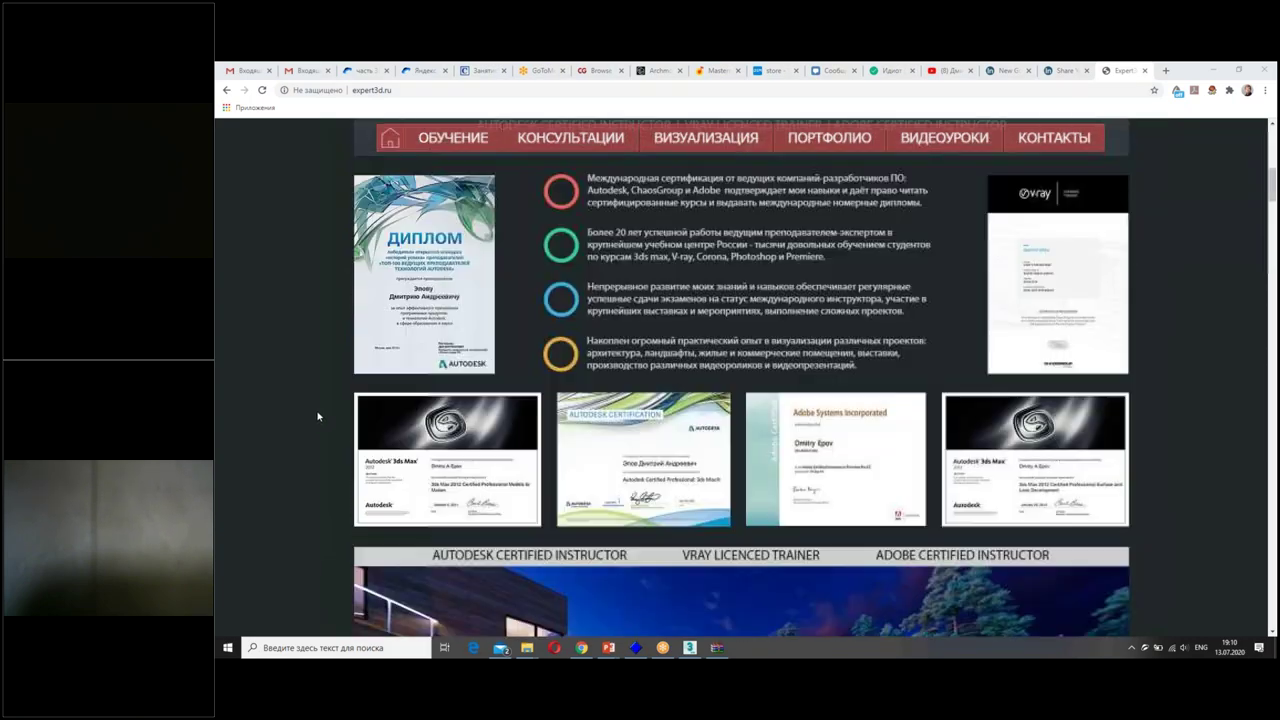
pyautogui.scroll(1, 321, 420)
pyautogui.scroll(-3, 320, 420)
pyautogui.scroll(2, 320, 420)
pyautogui.scroll(3, 320, 420)
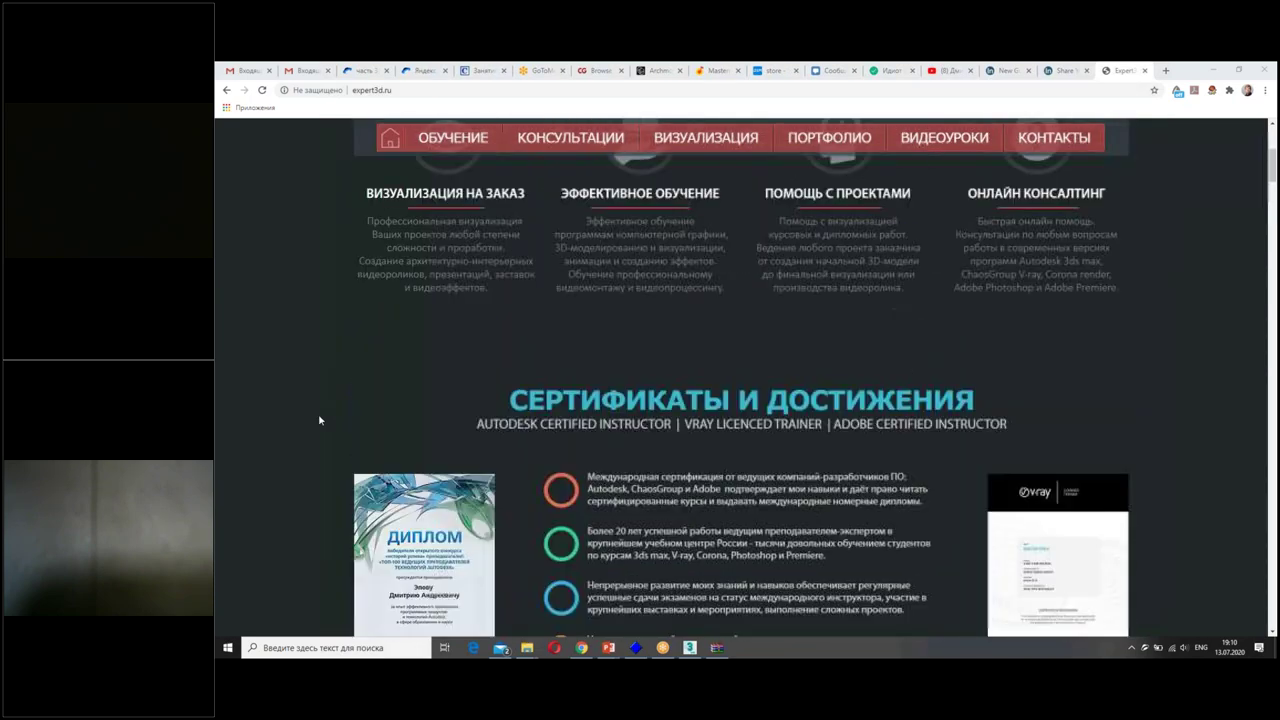
pyautogui.scroll(2, 1171, 371)
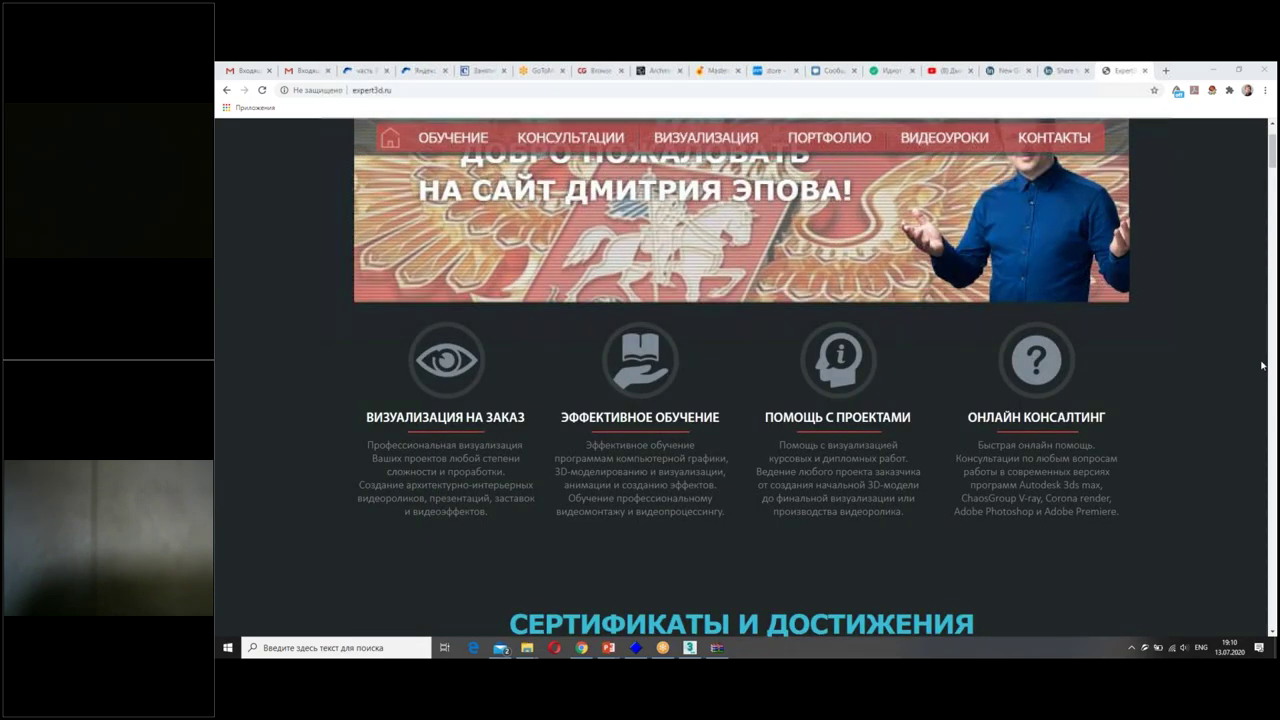
pyautogui.scroll(2, 1153, 277)
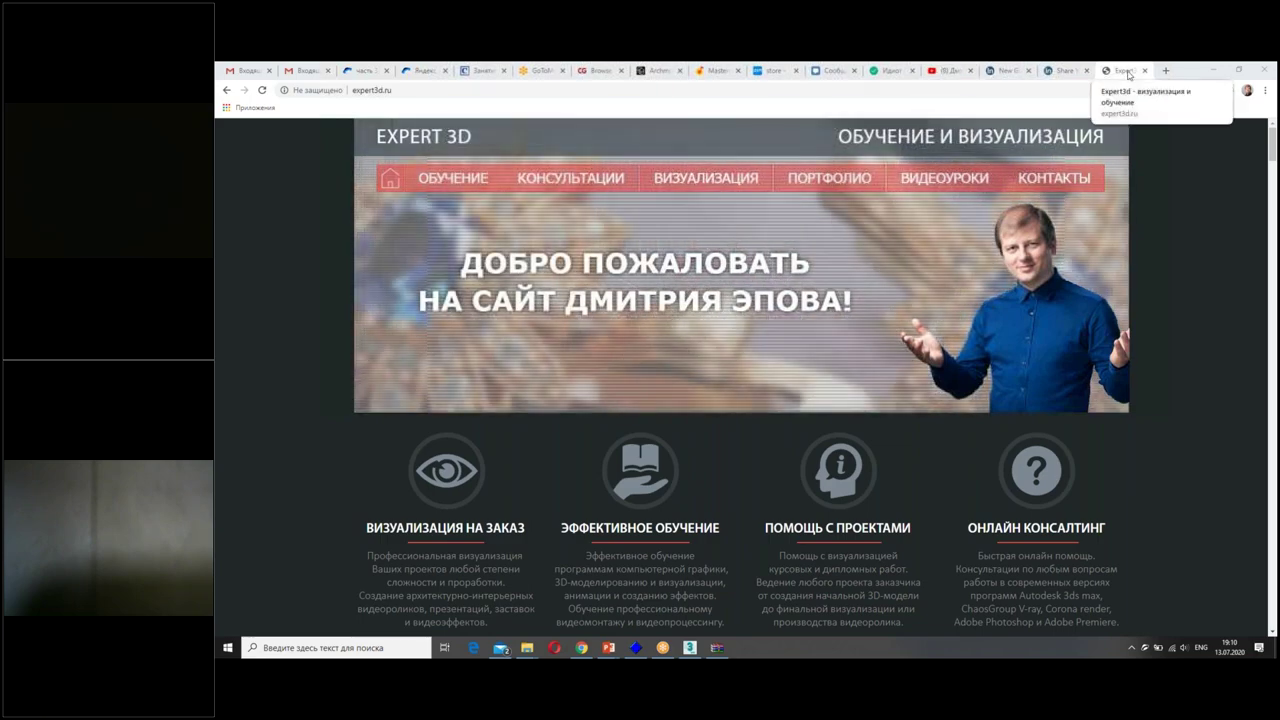
# Switch to the YouTube tab, dismiss the change-icon dialog, and go to the YouTube home page.
pyautogui.click(953, 72)
pyautogui.scroll(3, 589, 161)
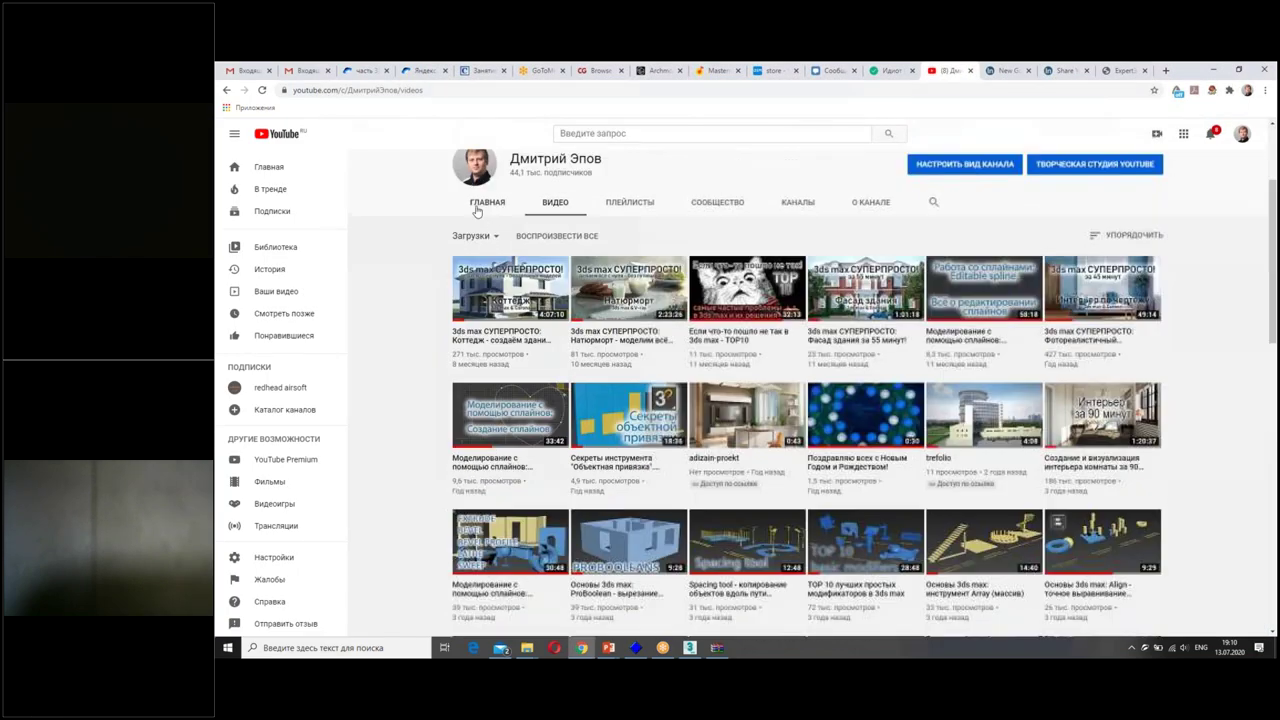
pyautogui.click(466, 180)
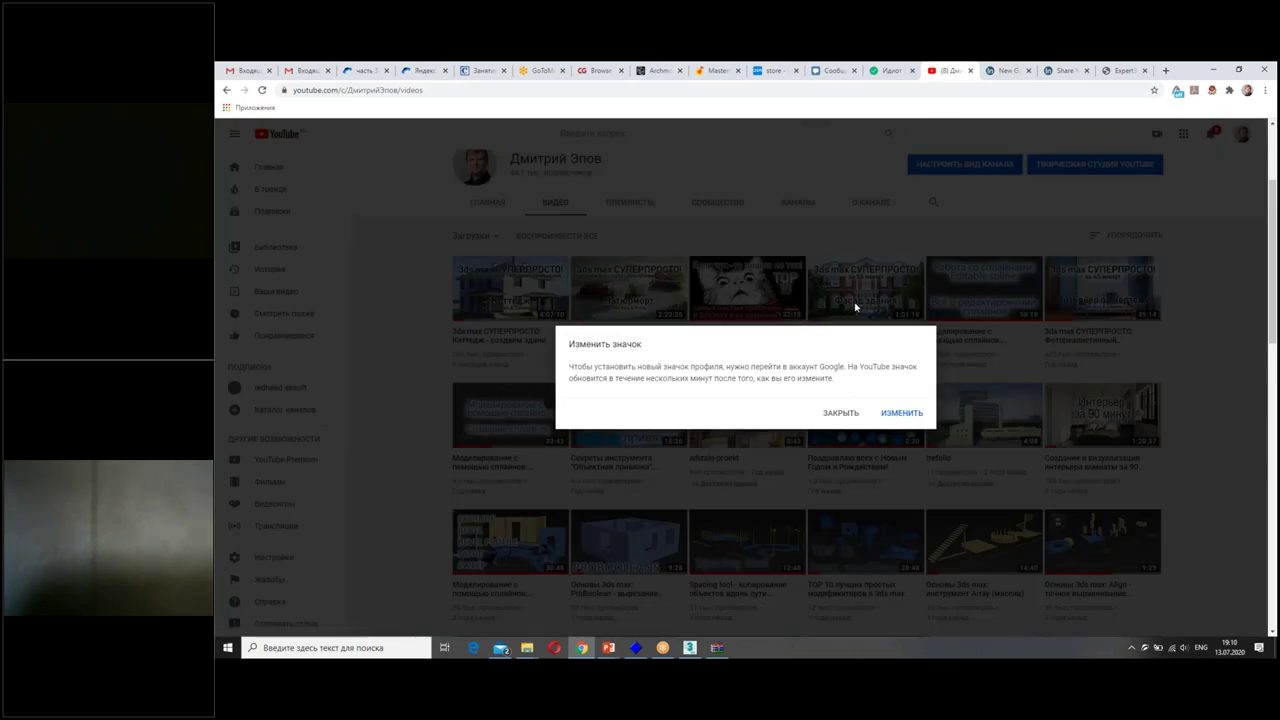
pyautogui.click(852, 305)
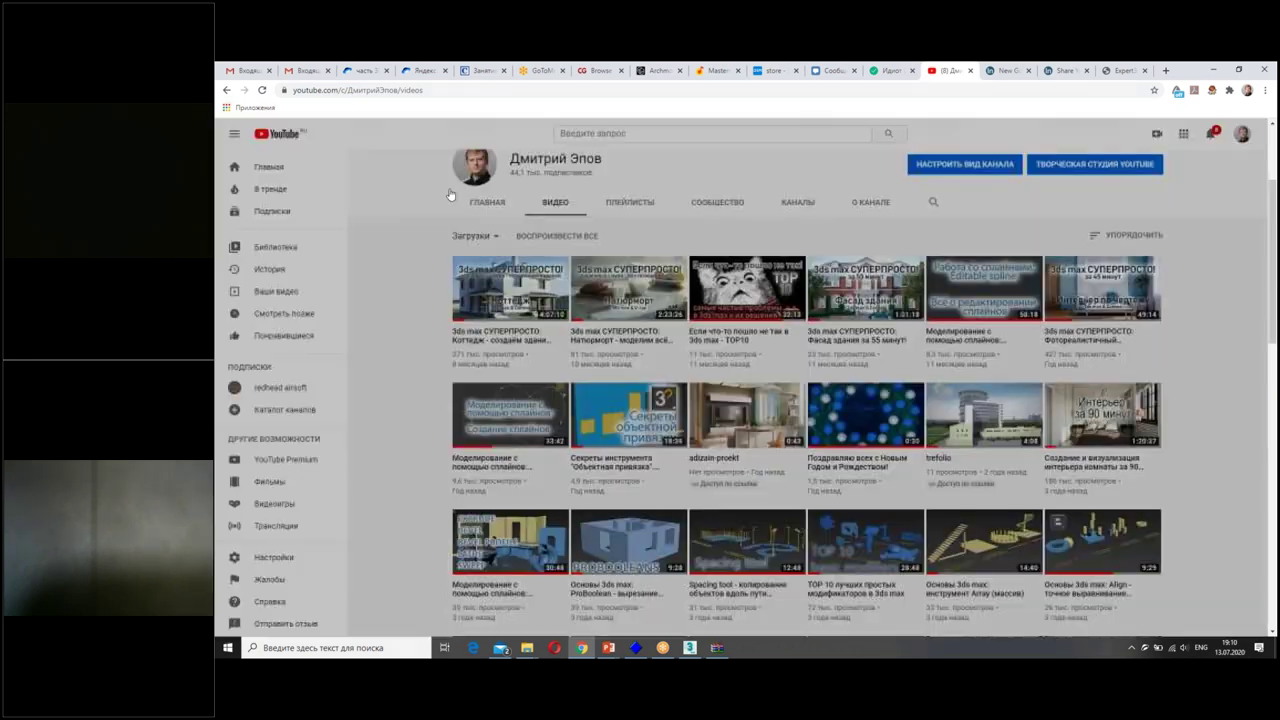
pyautogui.click(262, 167)
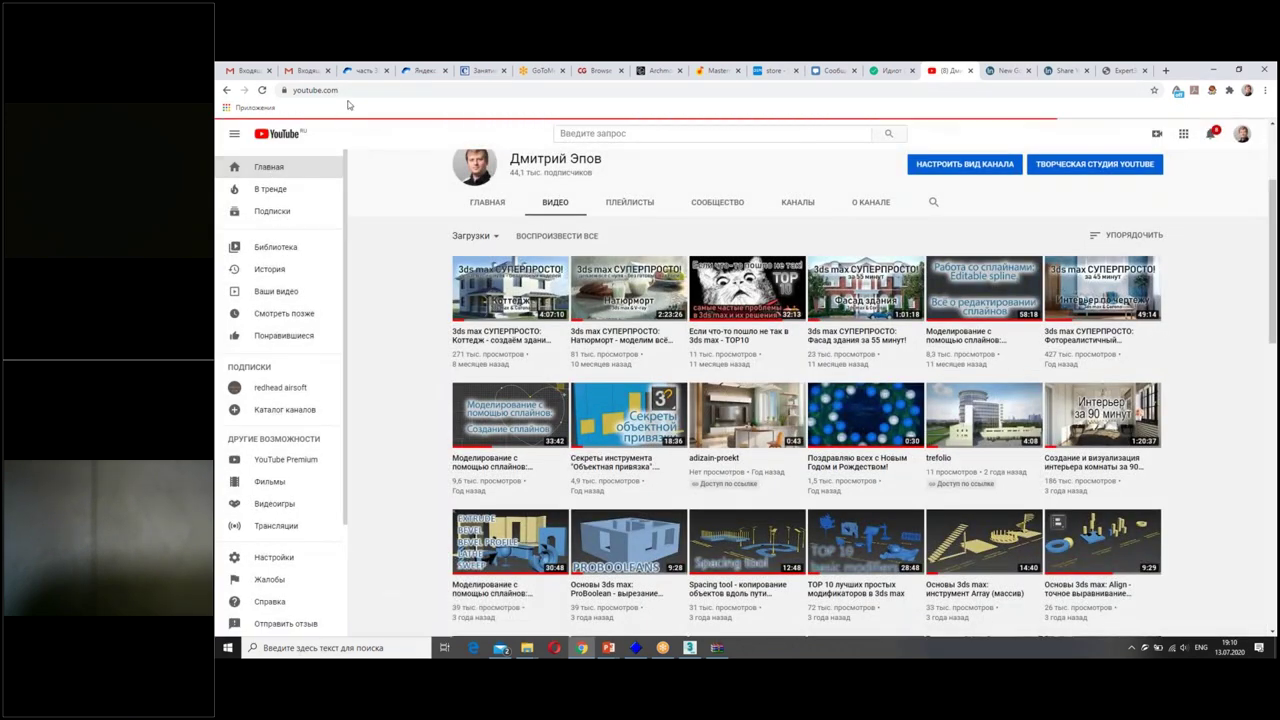
# Search YouTube in Russian for the teacher's surname and open their channel page.
pyautogui.click(617, 133)
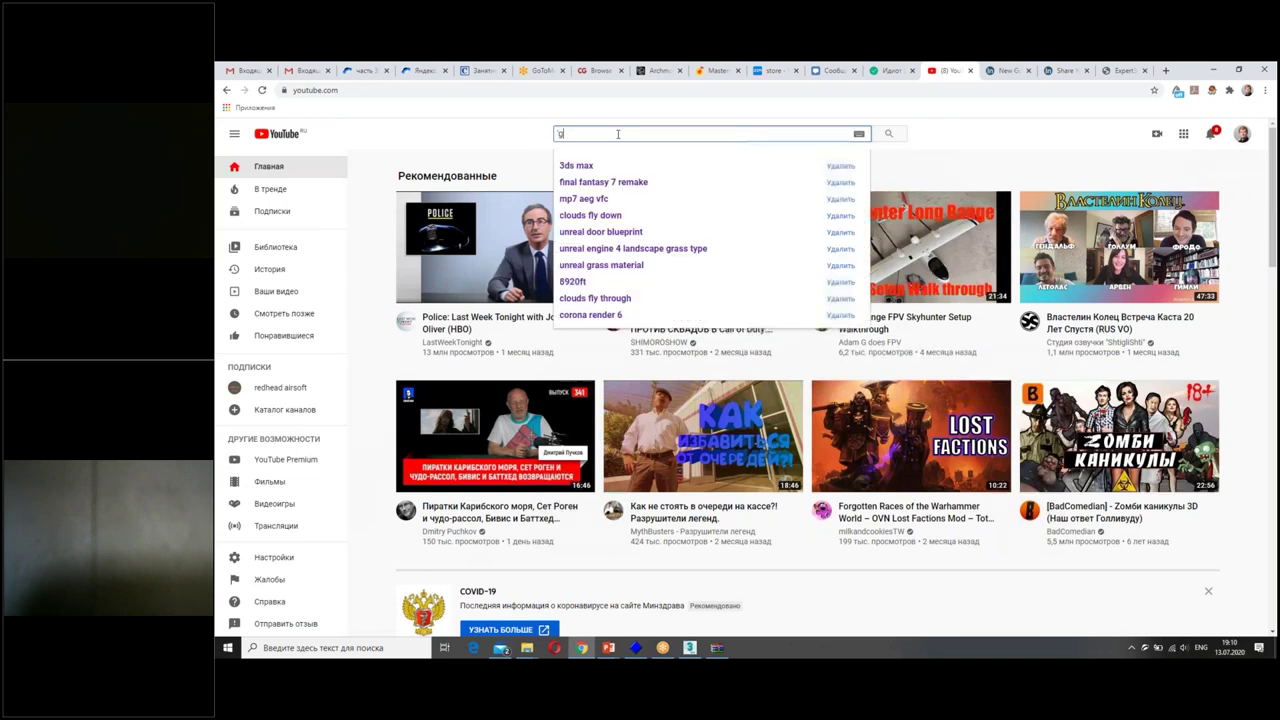
pyautogui.write('g')
pyautogui.press('BackSpace')
pyautogui.hotkey('alt', 'shift')
pyautogui.write('э')
pyautogui.write('пов')
pyautogui.press('Return')
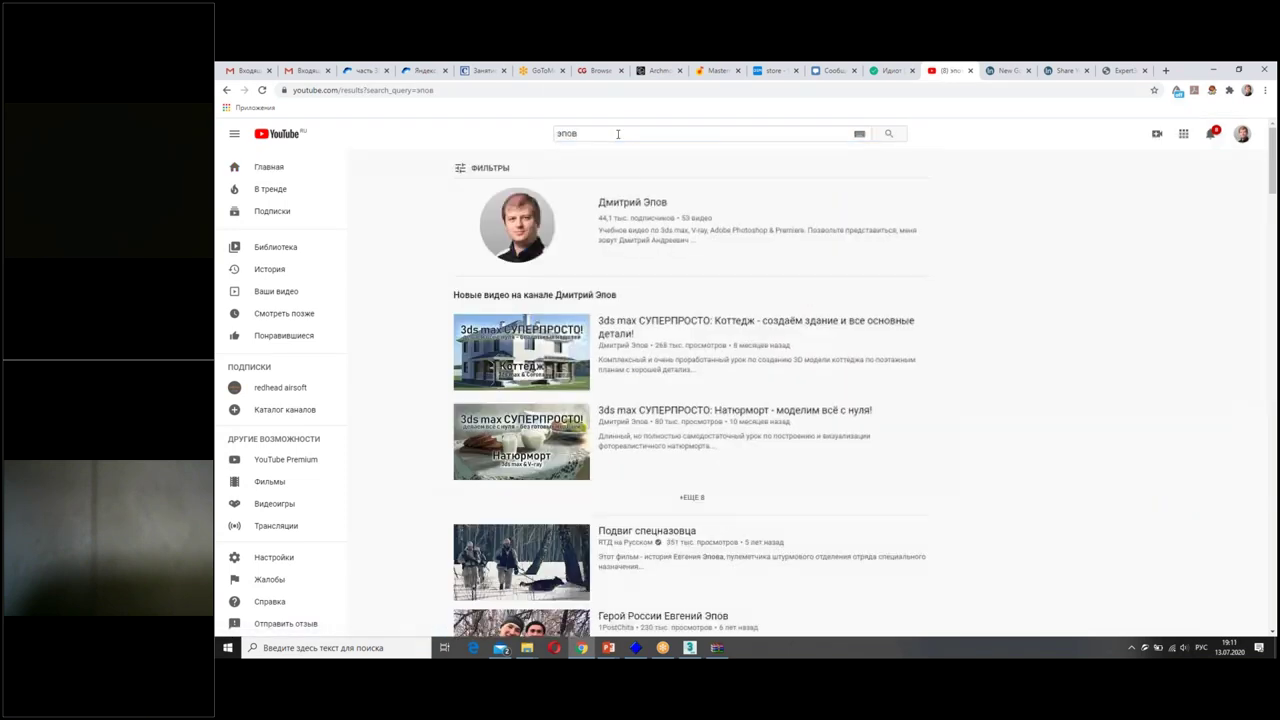
pyautogui.click(630, 208)
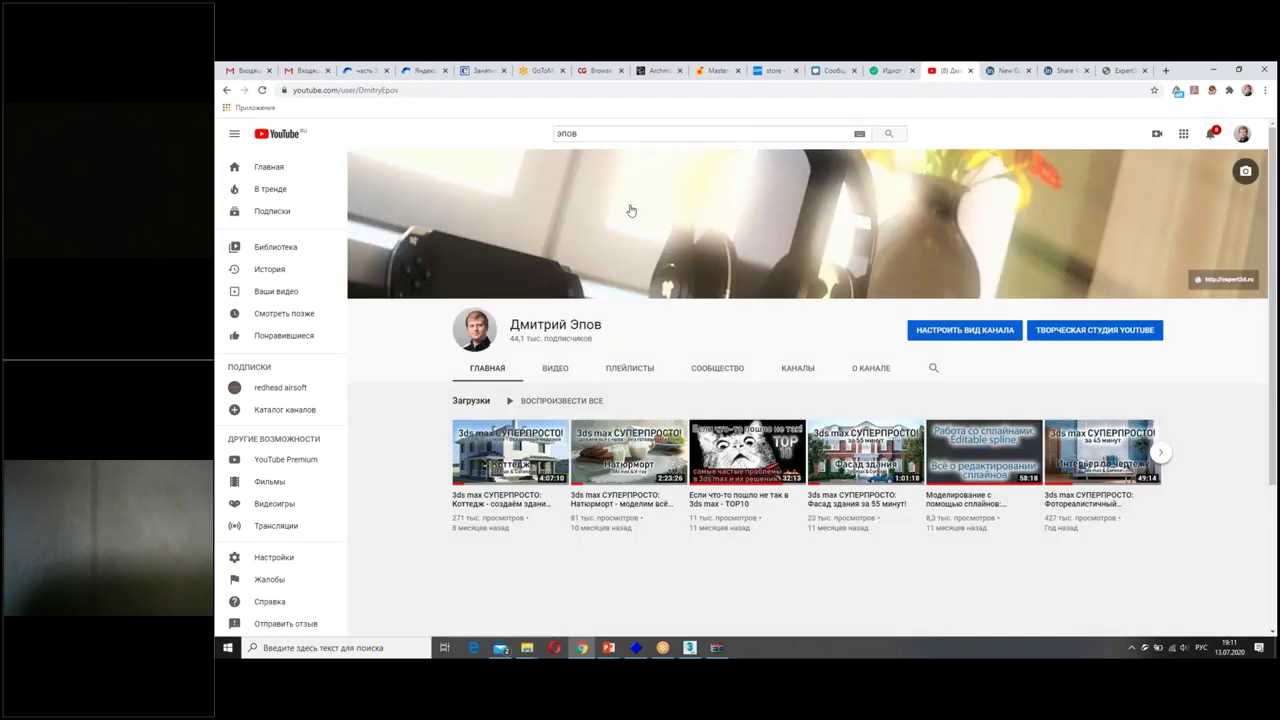
# Copy the channel's web address and switch back to 3ds Max.
pyautogui.click(375, 90)
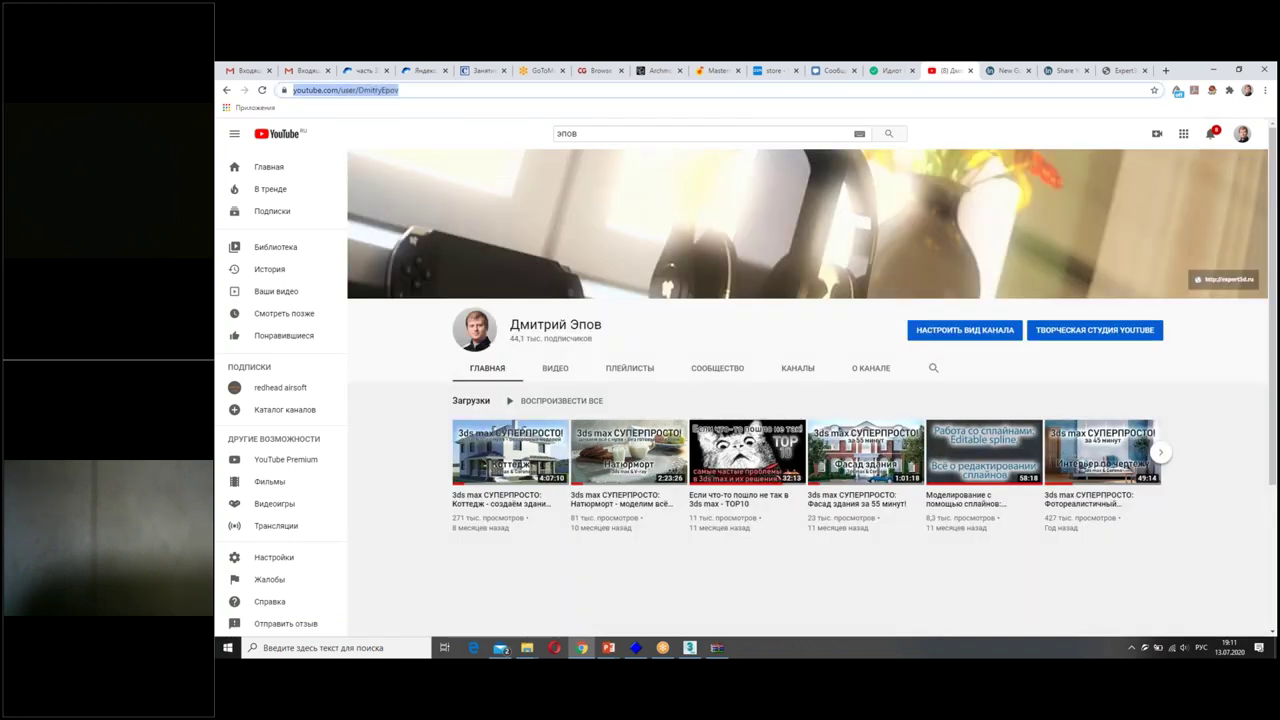
pyautogui.rightClick(375, 90)
pyautogui.click(406, 151)
pyautogui.hotkey('alt', 'Tab')
# Minimize Chrome to bring the 3ds Max scene back.
pyautogui.click(1213, 71)
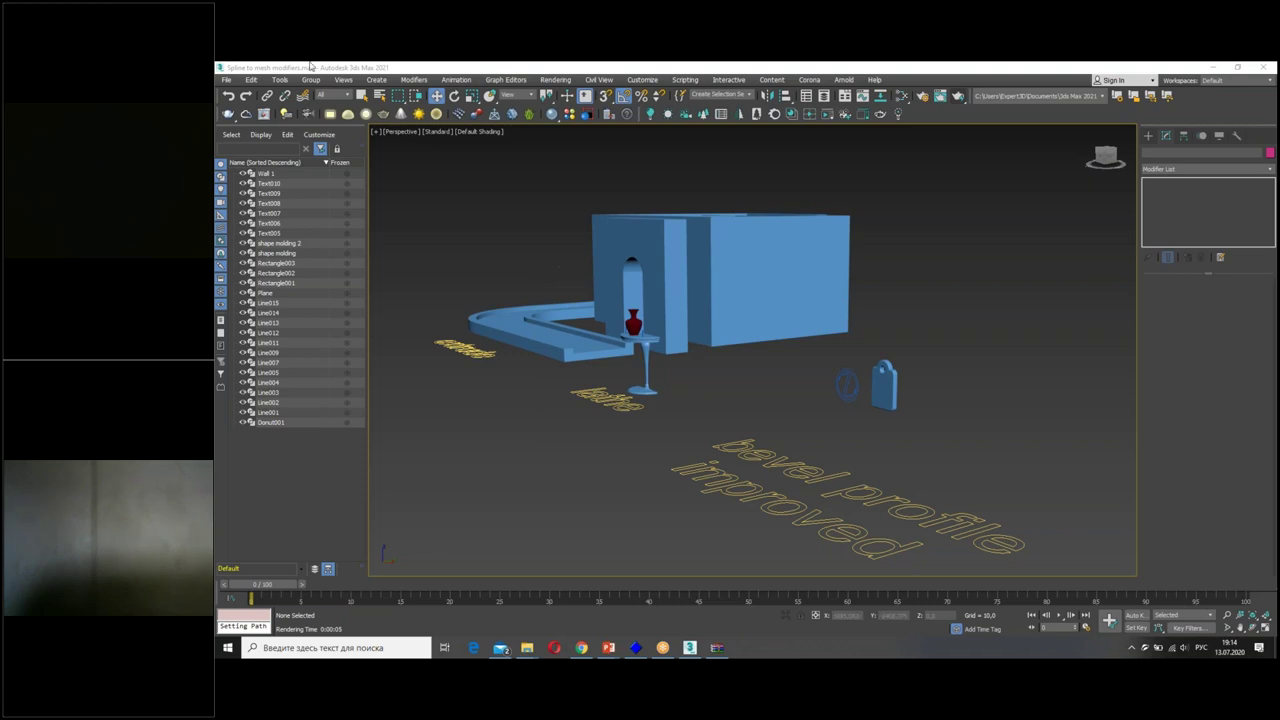
# Open V-Ray render settings, zoom in on the red vase, and render a close-up.
pyautogui.click(922, 95)
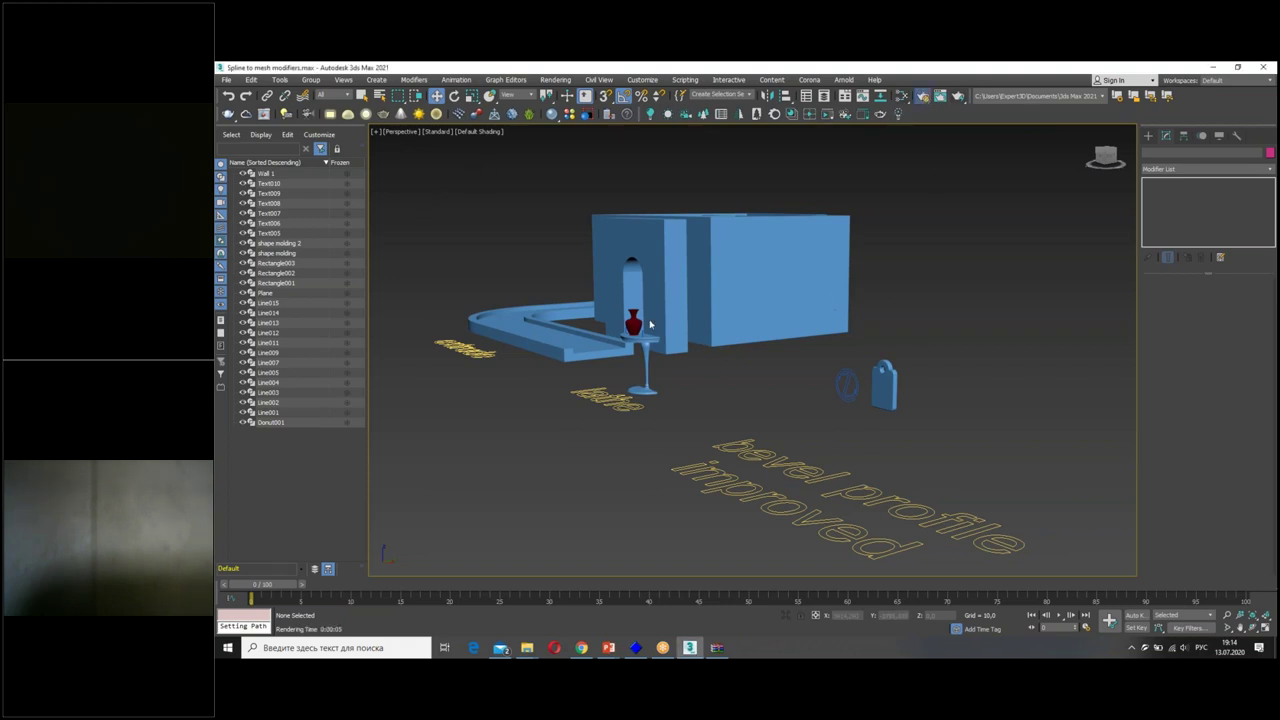
pyautogui.scroll(5, 651, 296)
pyautogui.moveTo(700, 310)
pyautogui.mouseDown(button='middle')
pyautogui.moveTo(743, 358)
pyautogui.moveTo(768, 319)
pyautogui.mouseUp(button='middle')
pyautogui.scroll(5, 743, 358)
pyautogui.scroll(-2, 771, 371)
pyautogui.click(452, 148)
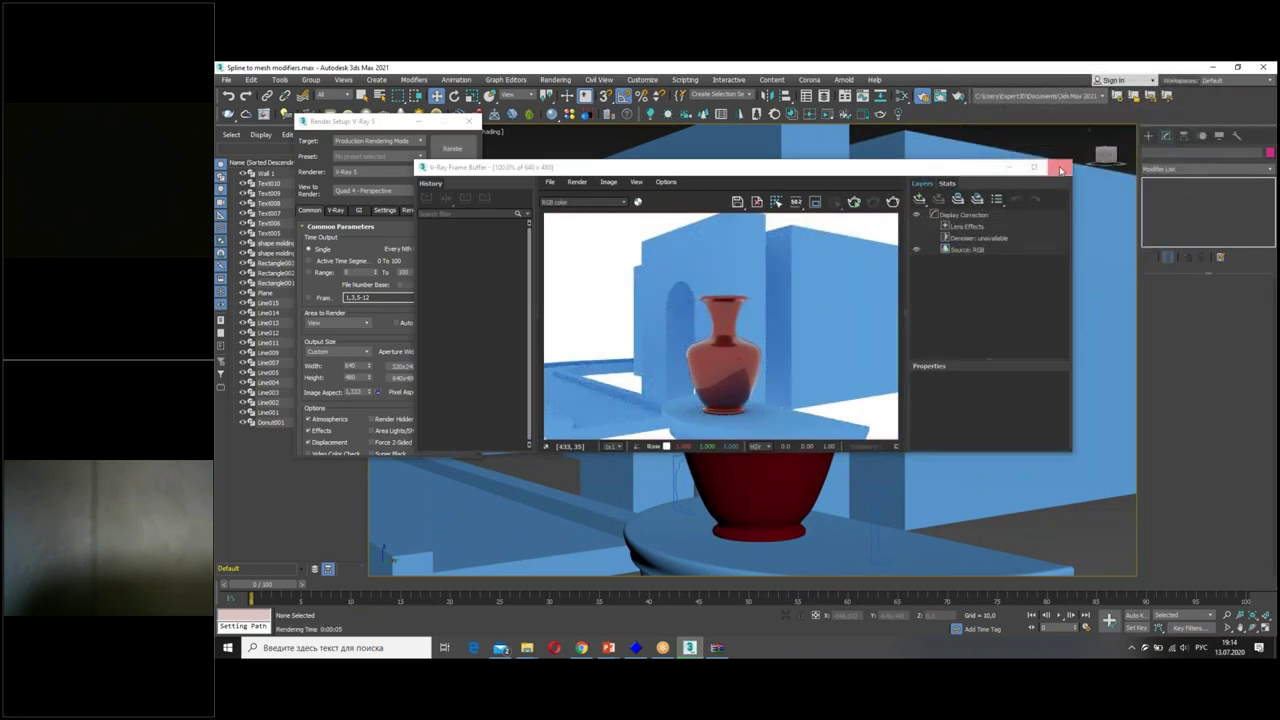
pyautogui.click(1062, 166)
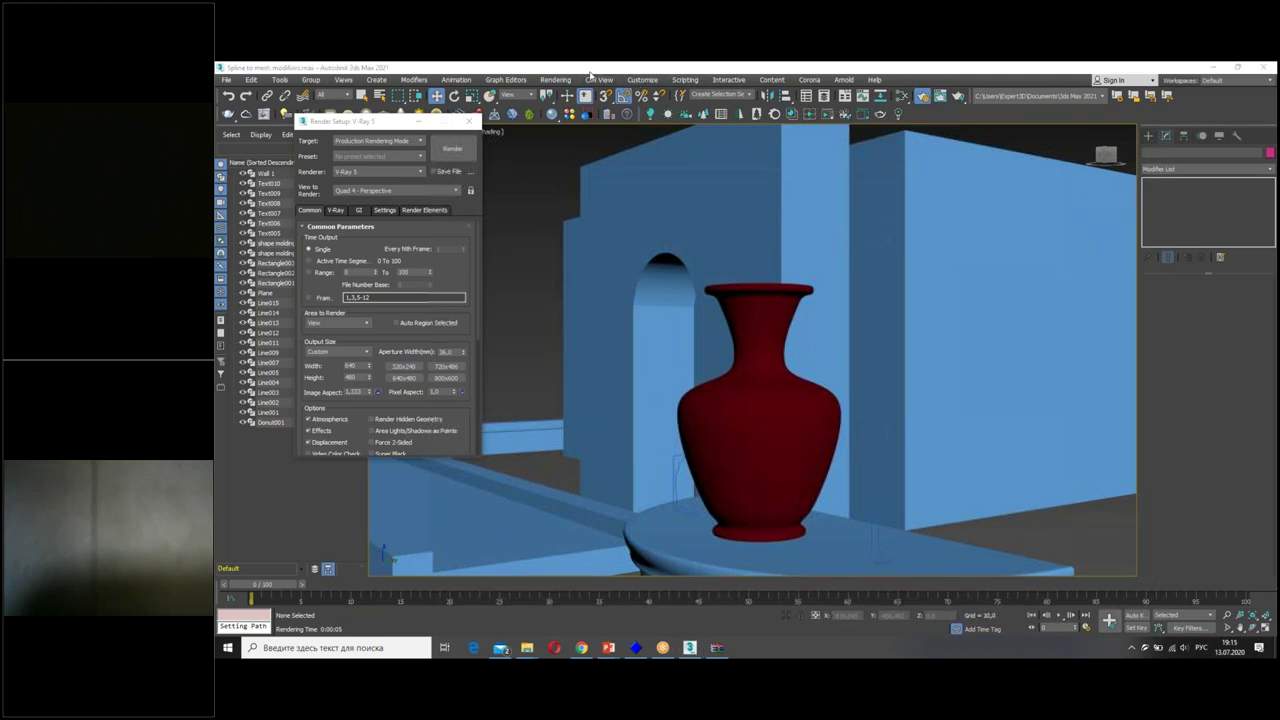
# Add a VRayToon atmosphere effect in Environment and Effects, then render the red vase with toon outlines.
pyautogui.click(414, 84)
pyautogui.moveTo(555, 80)
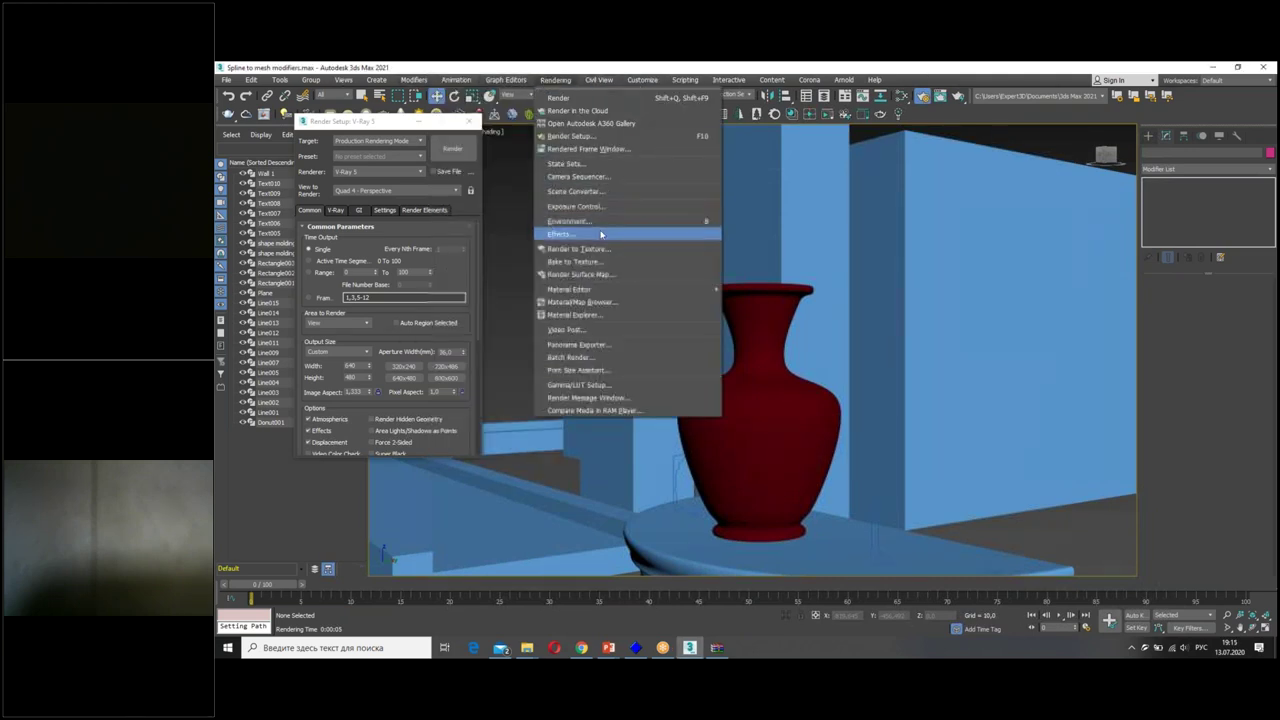
pyautogui.click(601, 234)
pyautogui.moveTo(470, 119); pyautogui.dragTo(736, 122)
pyautogui.click(787, 350)
pyautogui.click(670, 211)
pyautogui.doubleClick(670, 212)
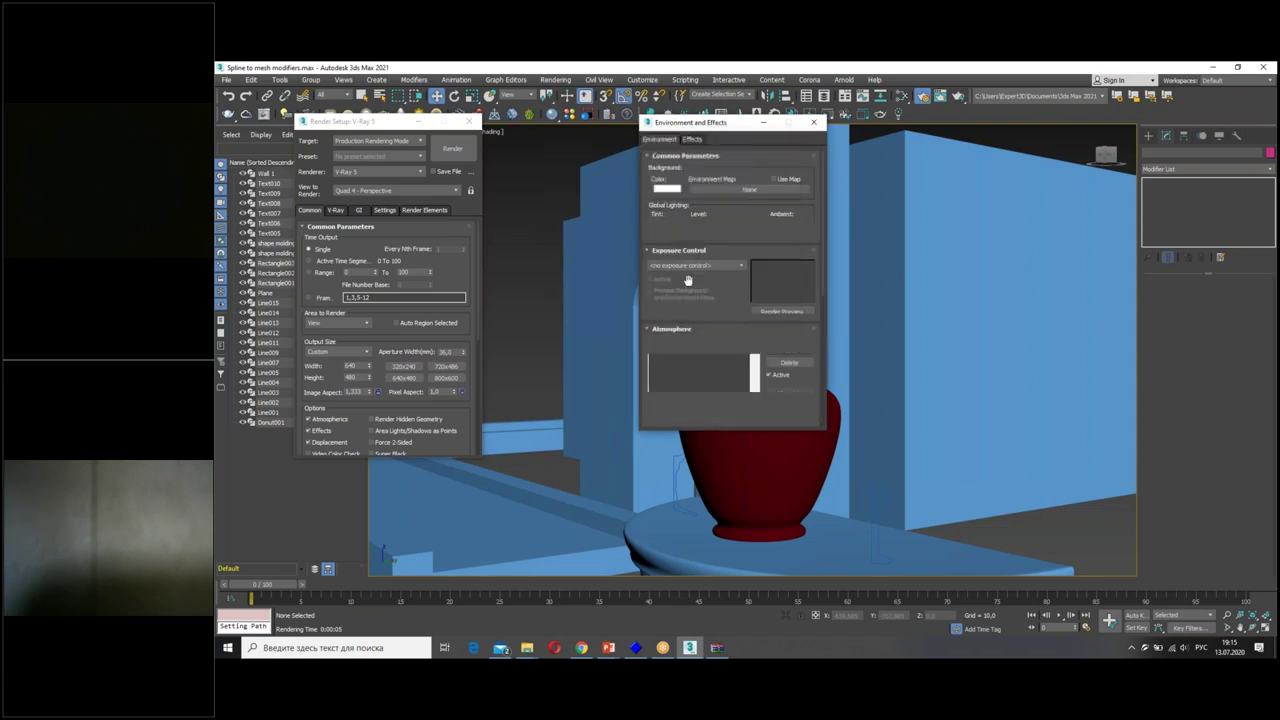
pyautogui.moveTo(740, 308)
pyautogui.mouseDown()
pyautogui.moveTo(738, 176)
pyautogui.moveTo(740, 286)
pyautogui.moveTo(743, 153)
pyautogui.moveTo(773, 62)
pyautogui.moveTo(775, 306)
pyautogui.mouseUp()
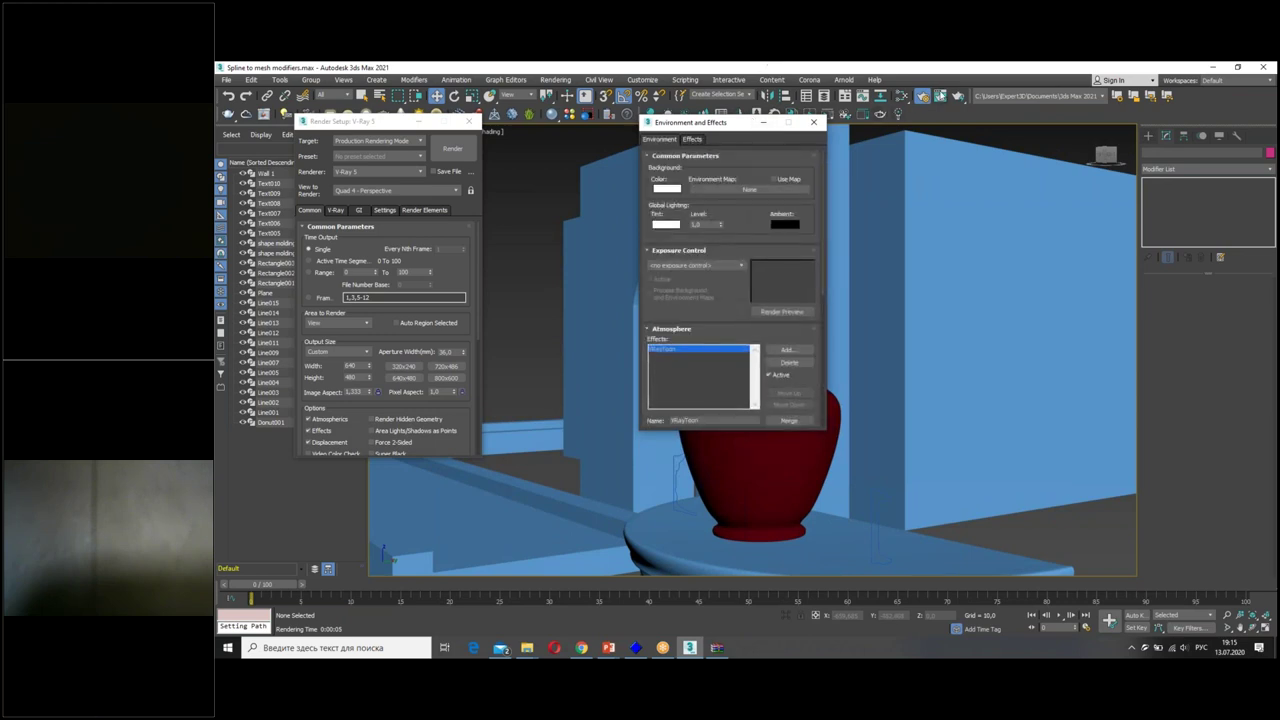
pyautogui.click(960, 97)
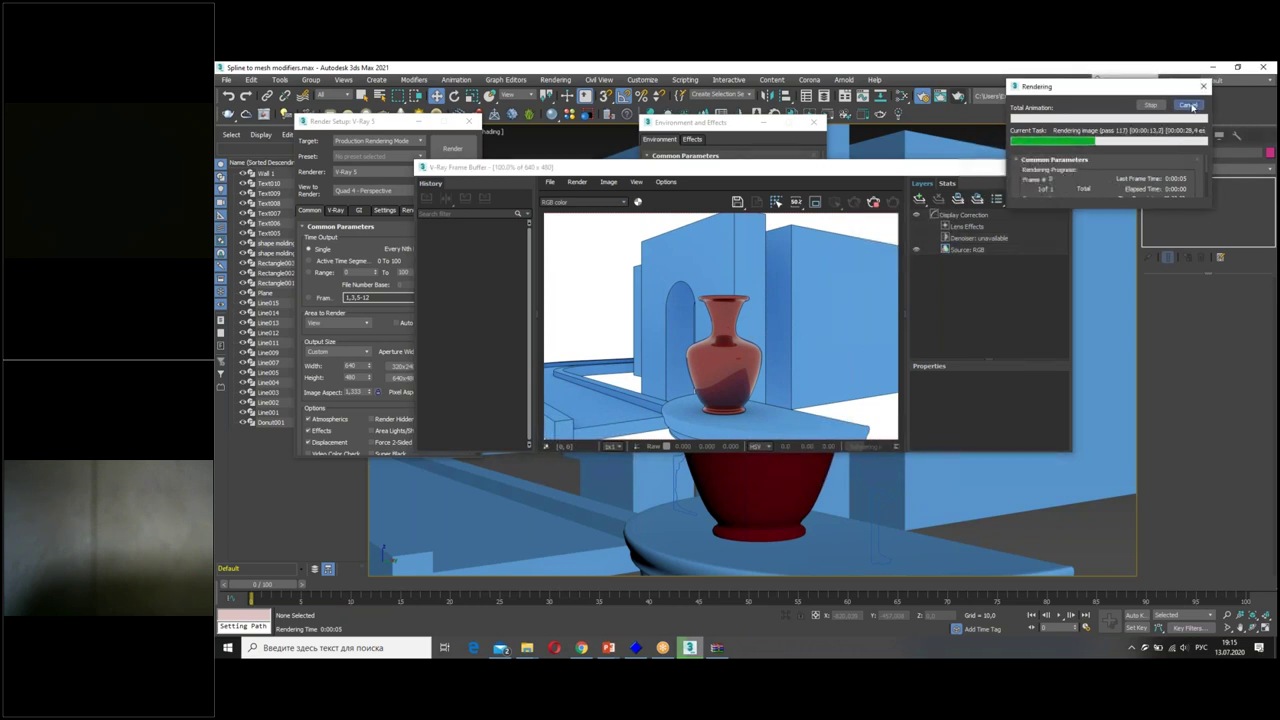
# Shift the V-Ray Frame Buffer aside to inspect the toon-outlined vase, then close it.
pyautogui.moveTo(902, 170); pyautogui.dragTo(970, 210)
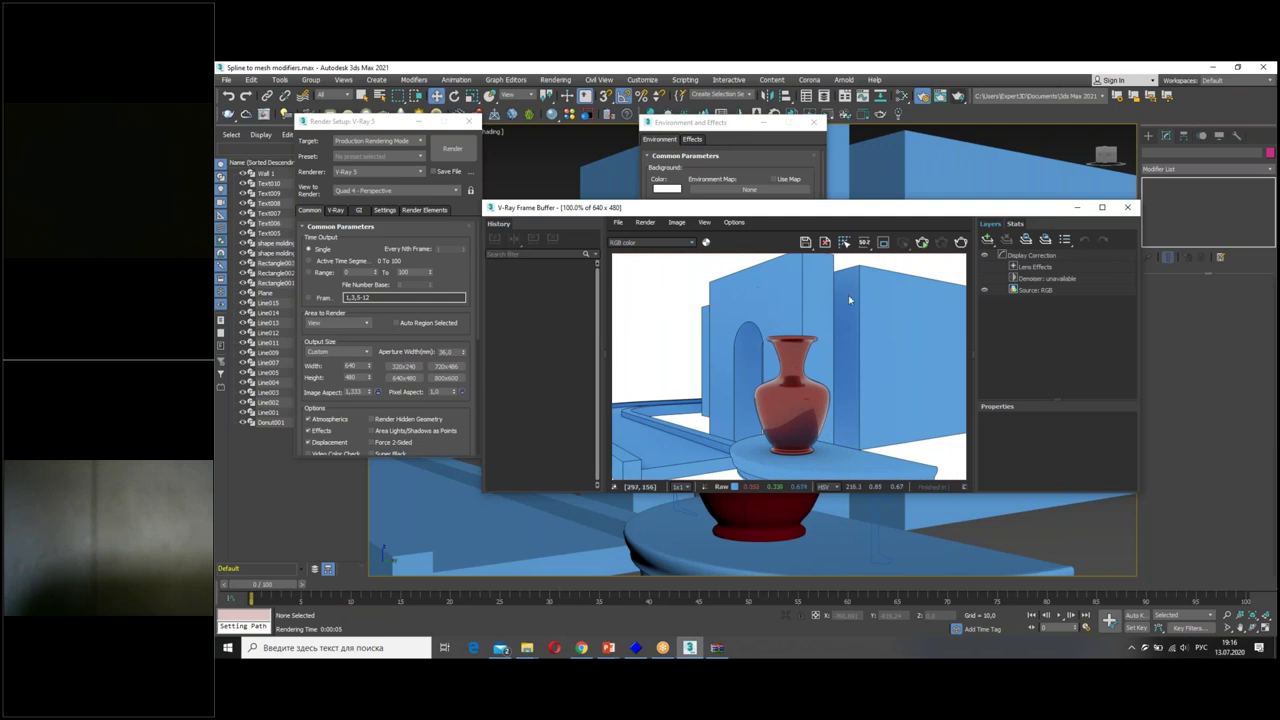
pyautogui.click(1127, 207)
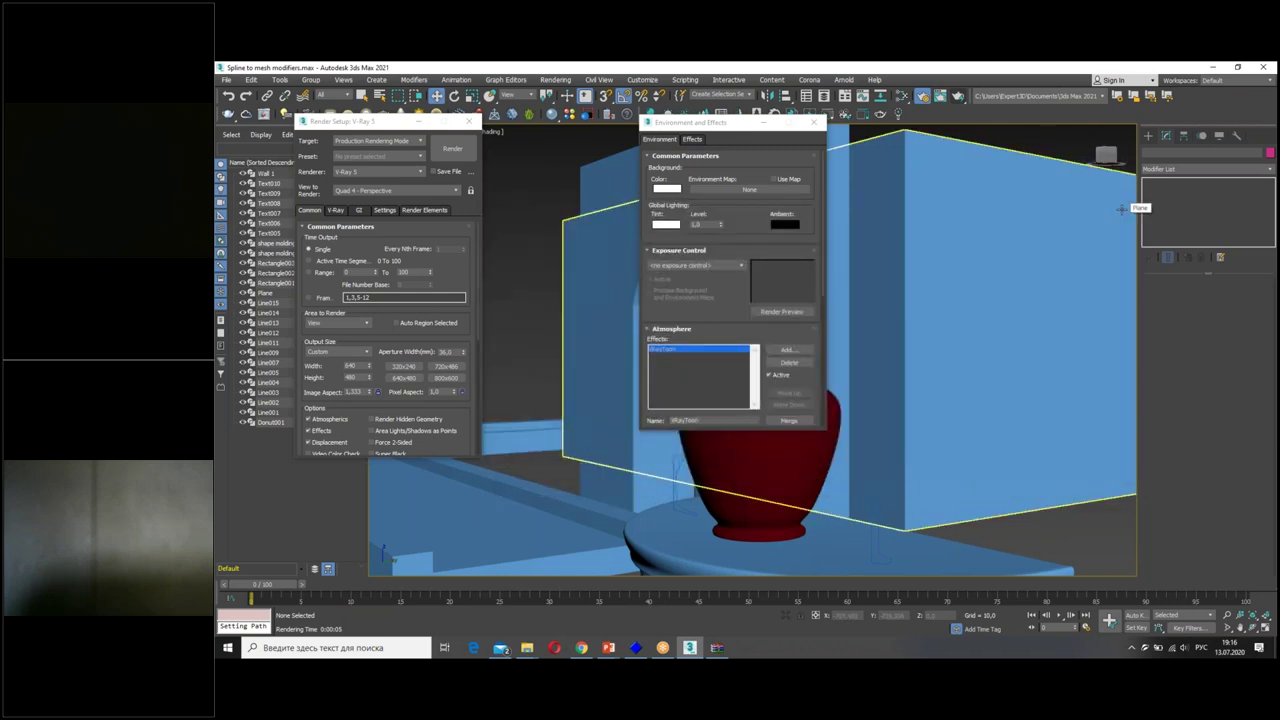